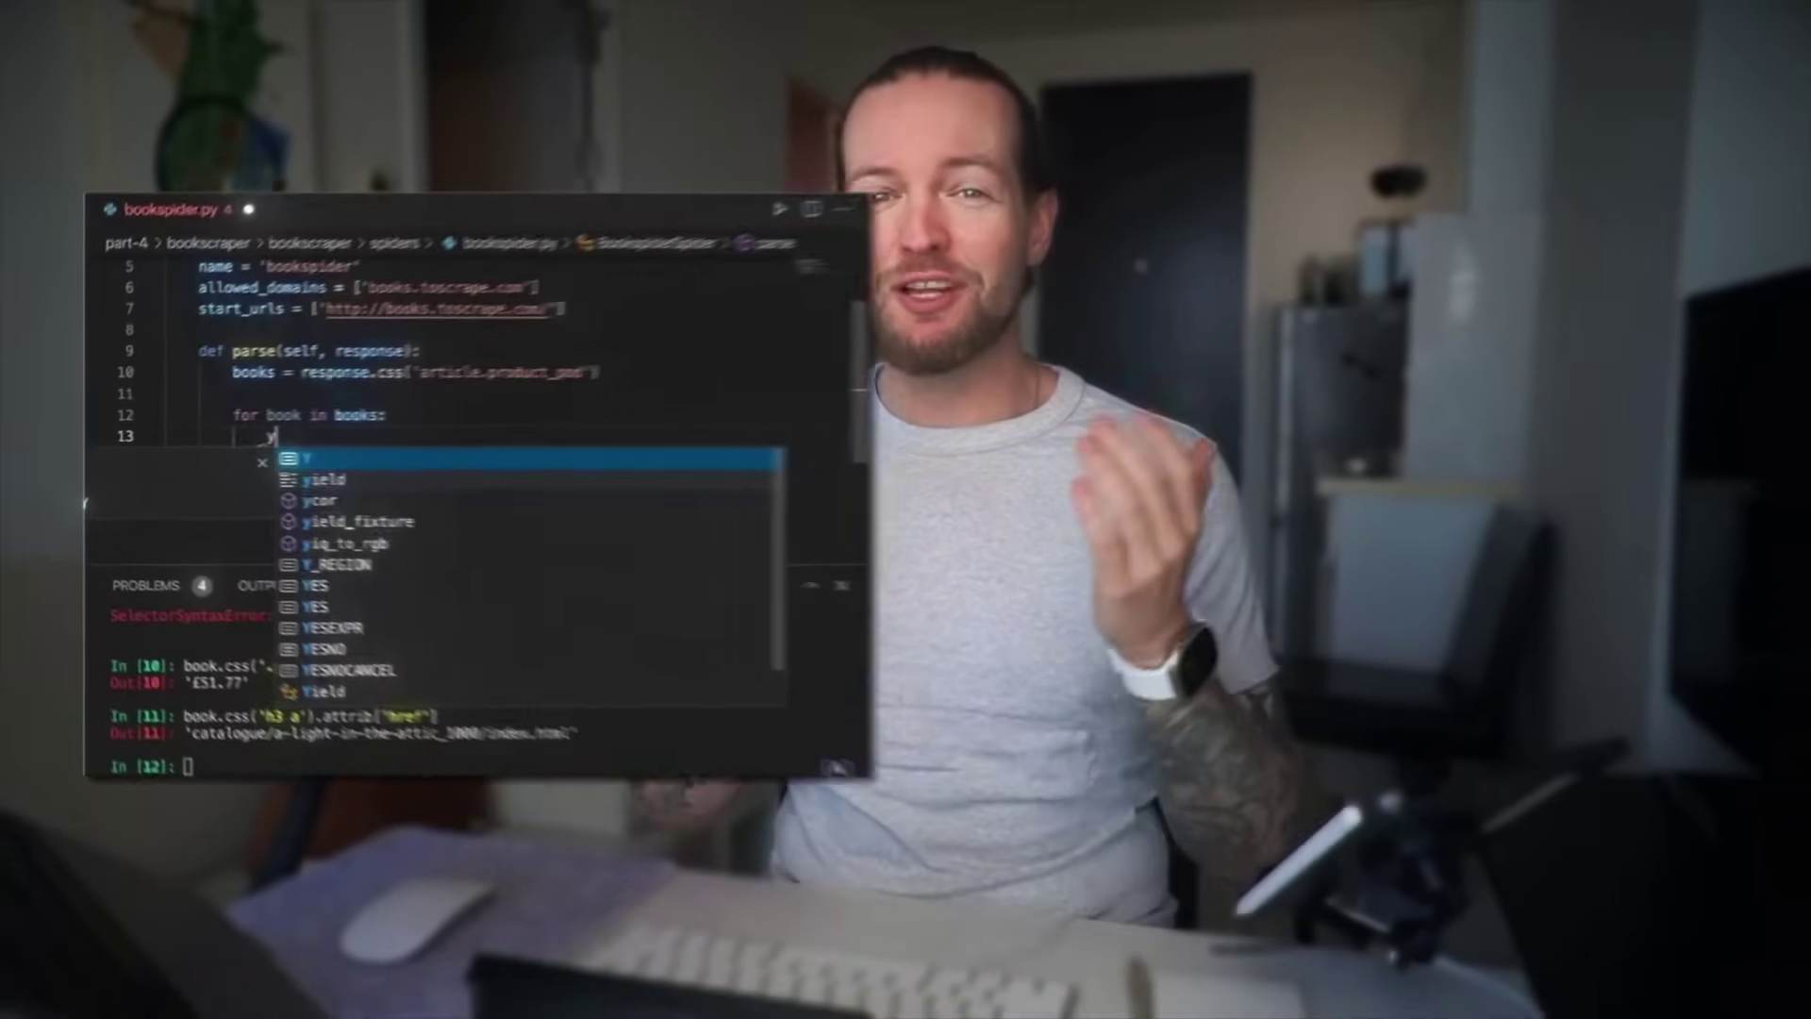
Go to the Thunderbit homepage at thunderbit.com
{"action": "type", "text": "ield{"}
{"action": "key", "text": "Return"}
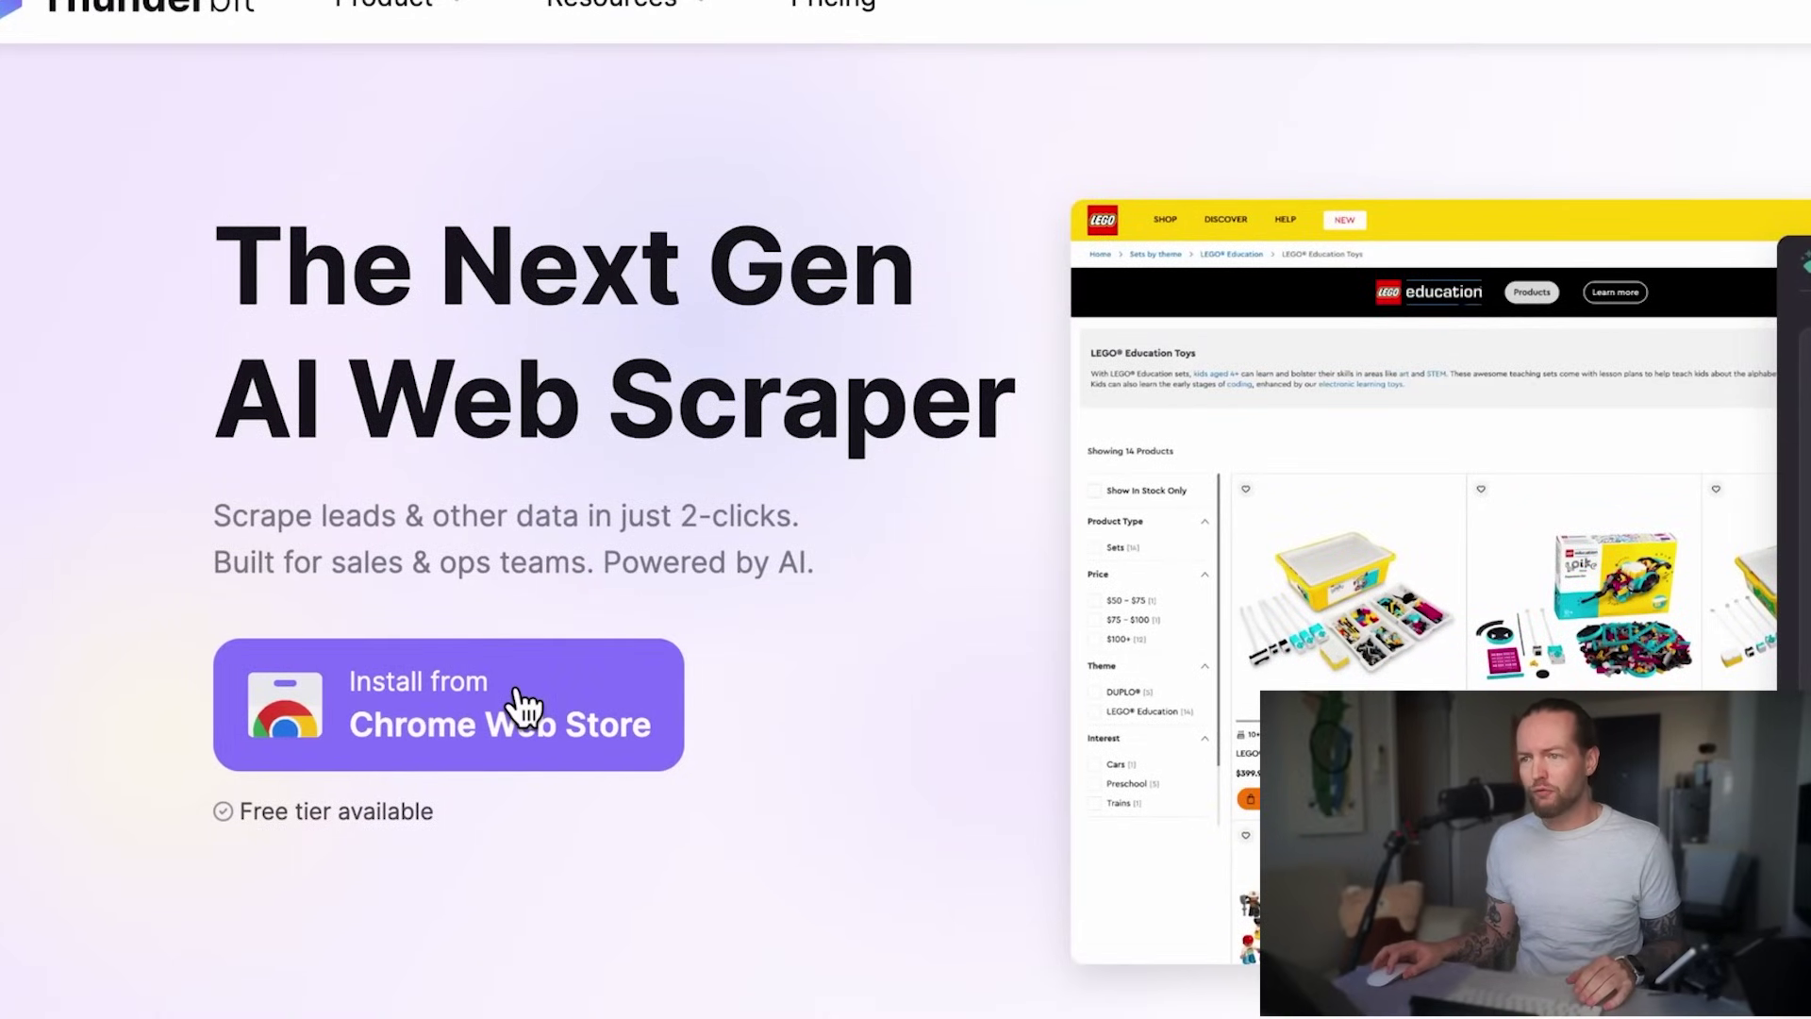
Visit Thunderbit's Chrome Web Store listing and bring up the extension's side panel
{"action": "left_click", "coordinate": [522, 705]}
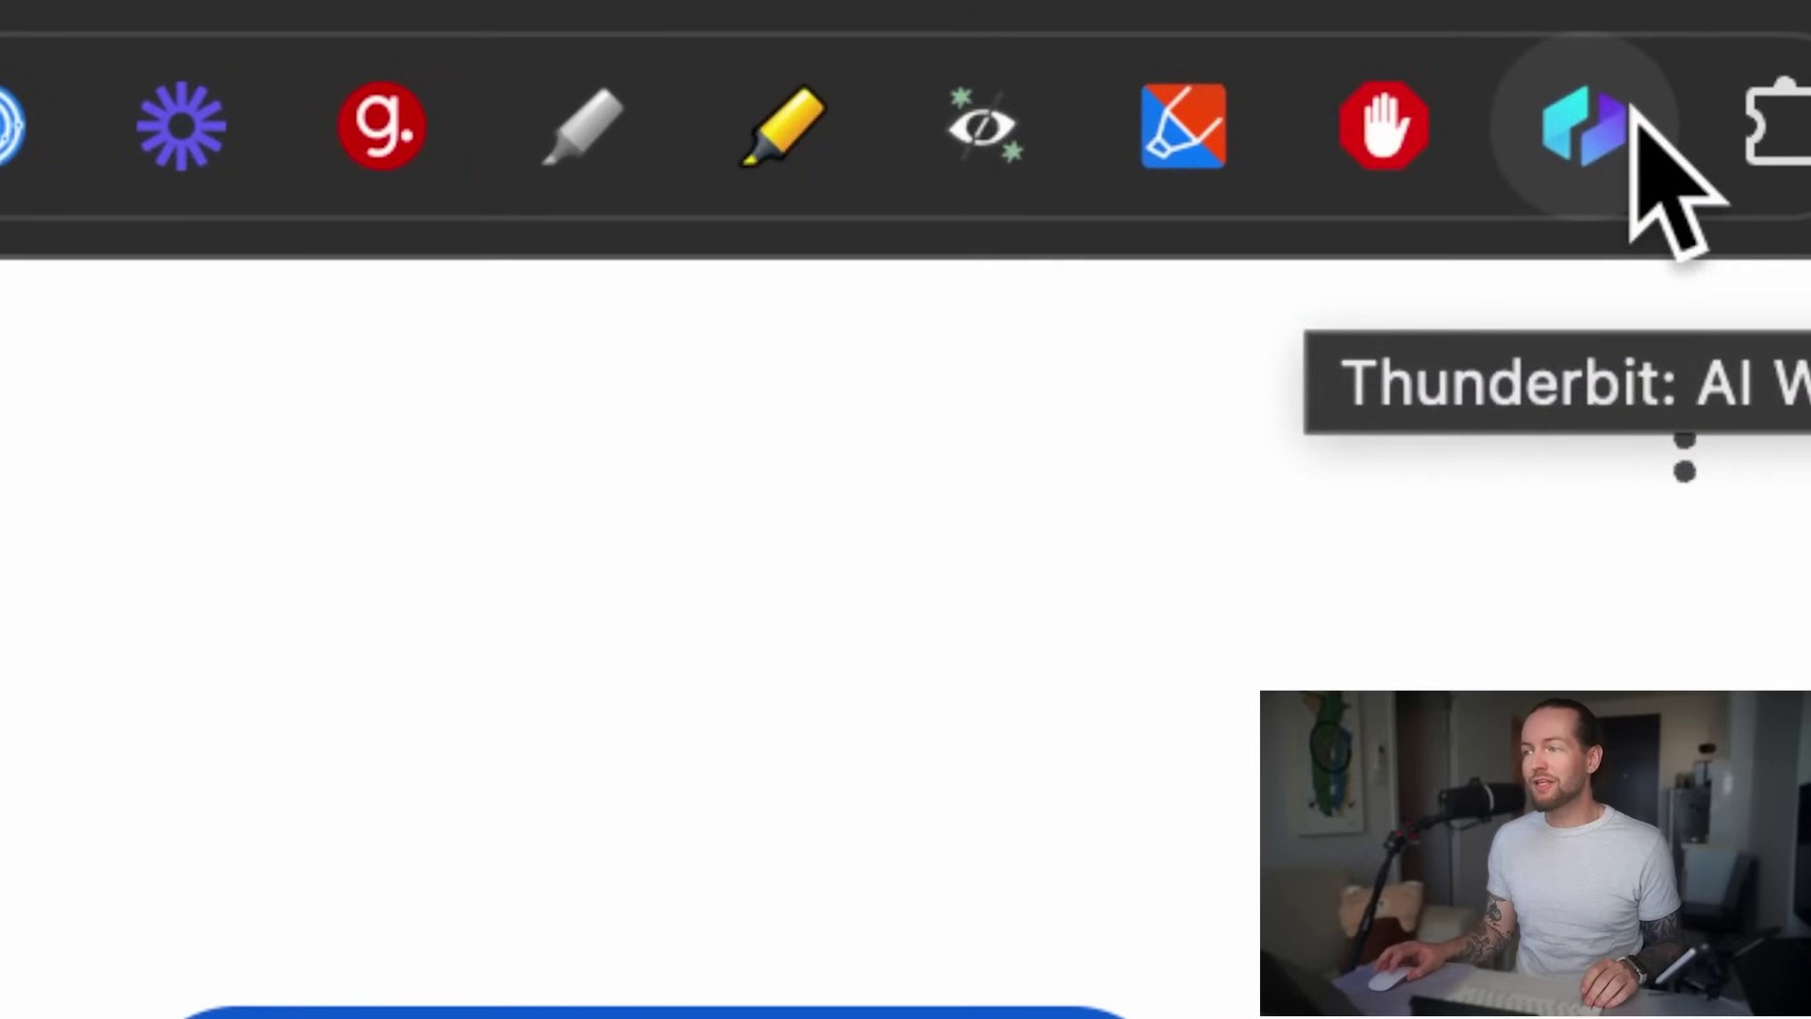
{"action": "left_click", "coordinate": [1585, 125]}
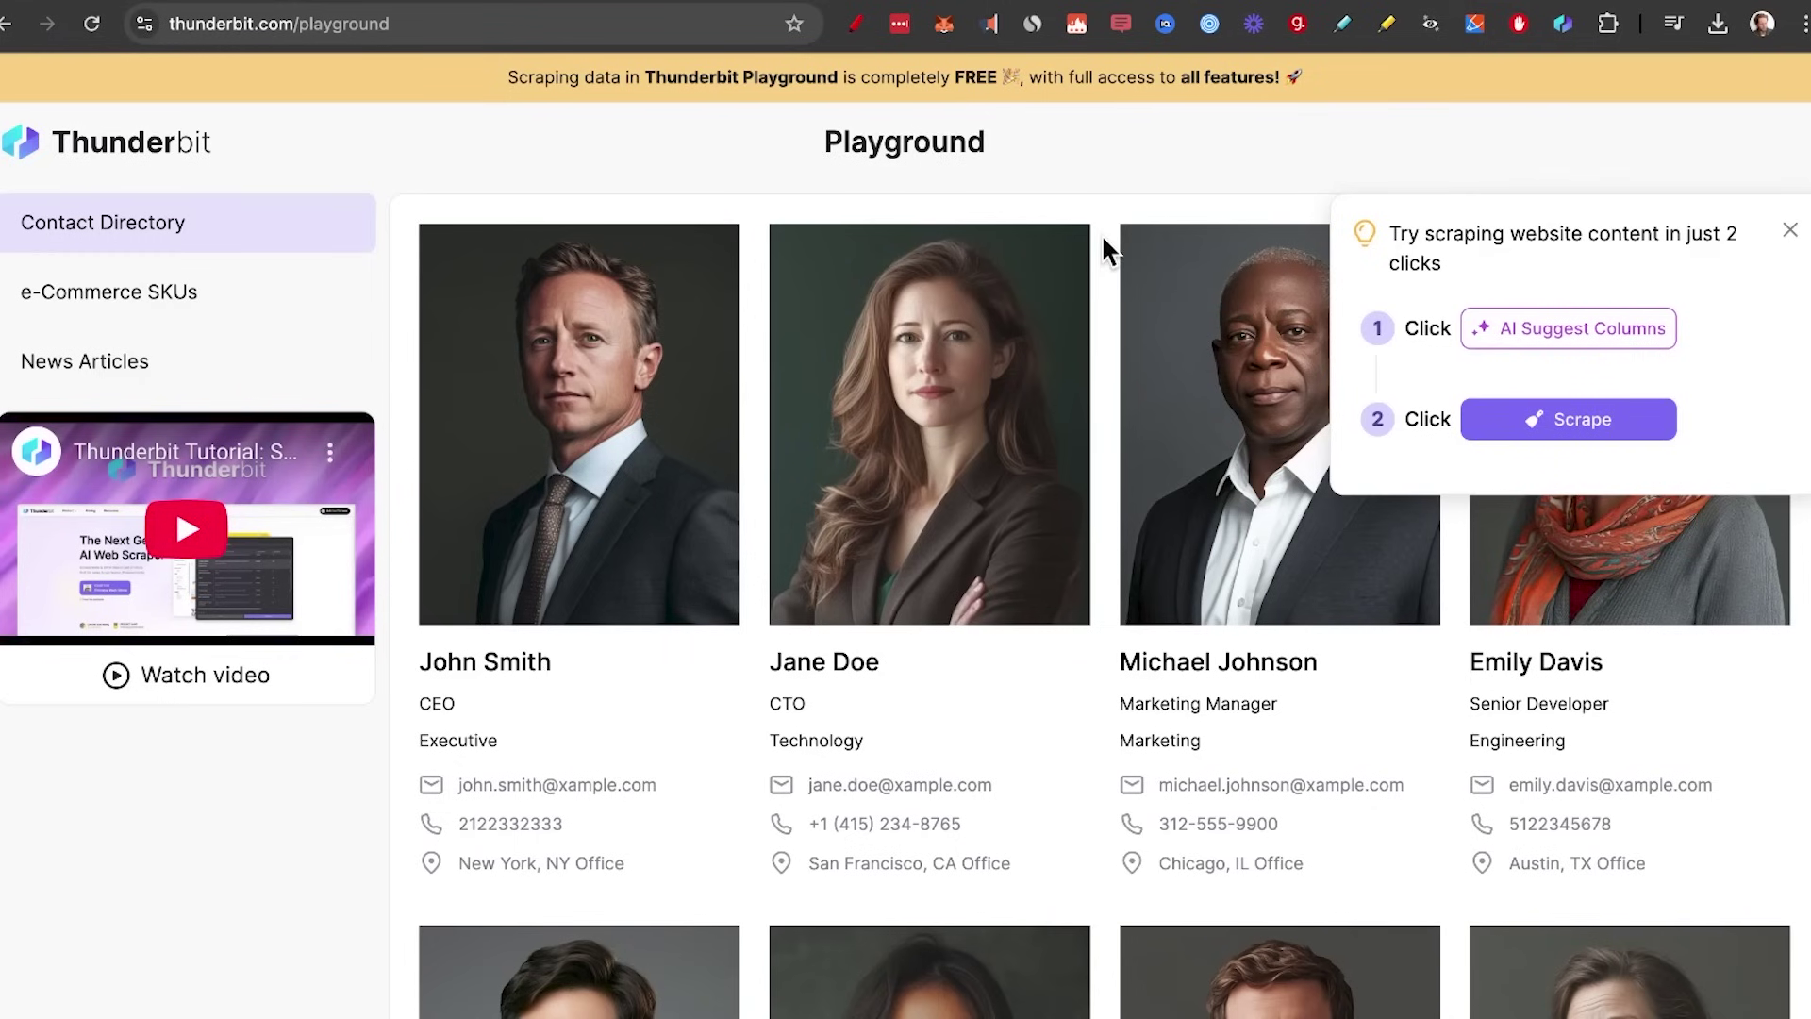
Scrape the ten Playground contacts into a table with Thunderbit's AI Web Scraper
{"action": "scroll", "coordinate": [1096, 364], "scroll_direction": "down", "scroll_amount": 6}
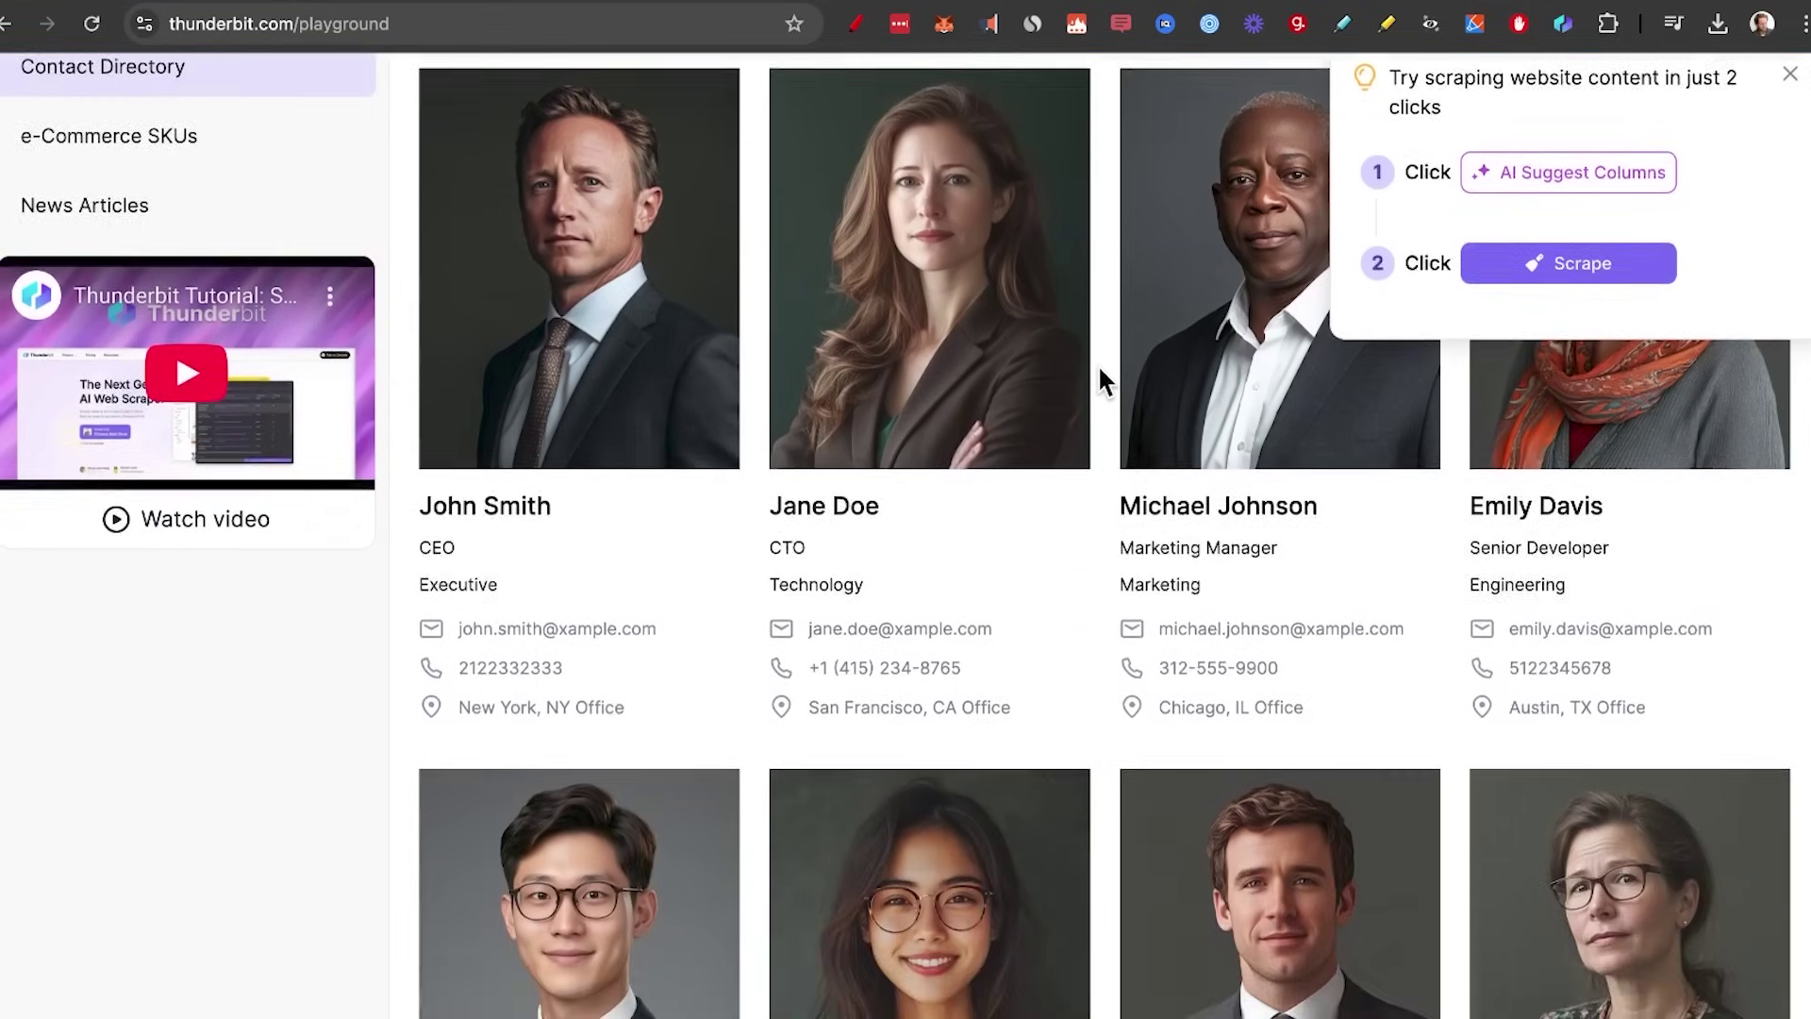
{"action": "scroll", "coordinate": [1096, 364], "scroll_direction": "down", "scroll_amount": 3}
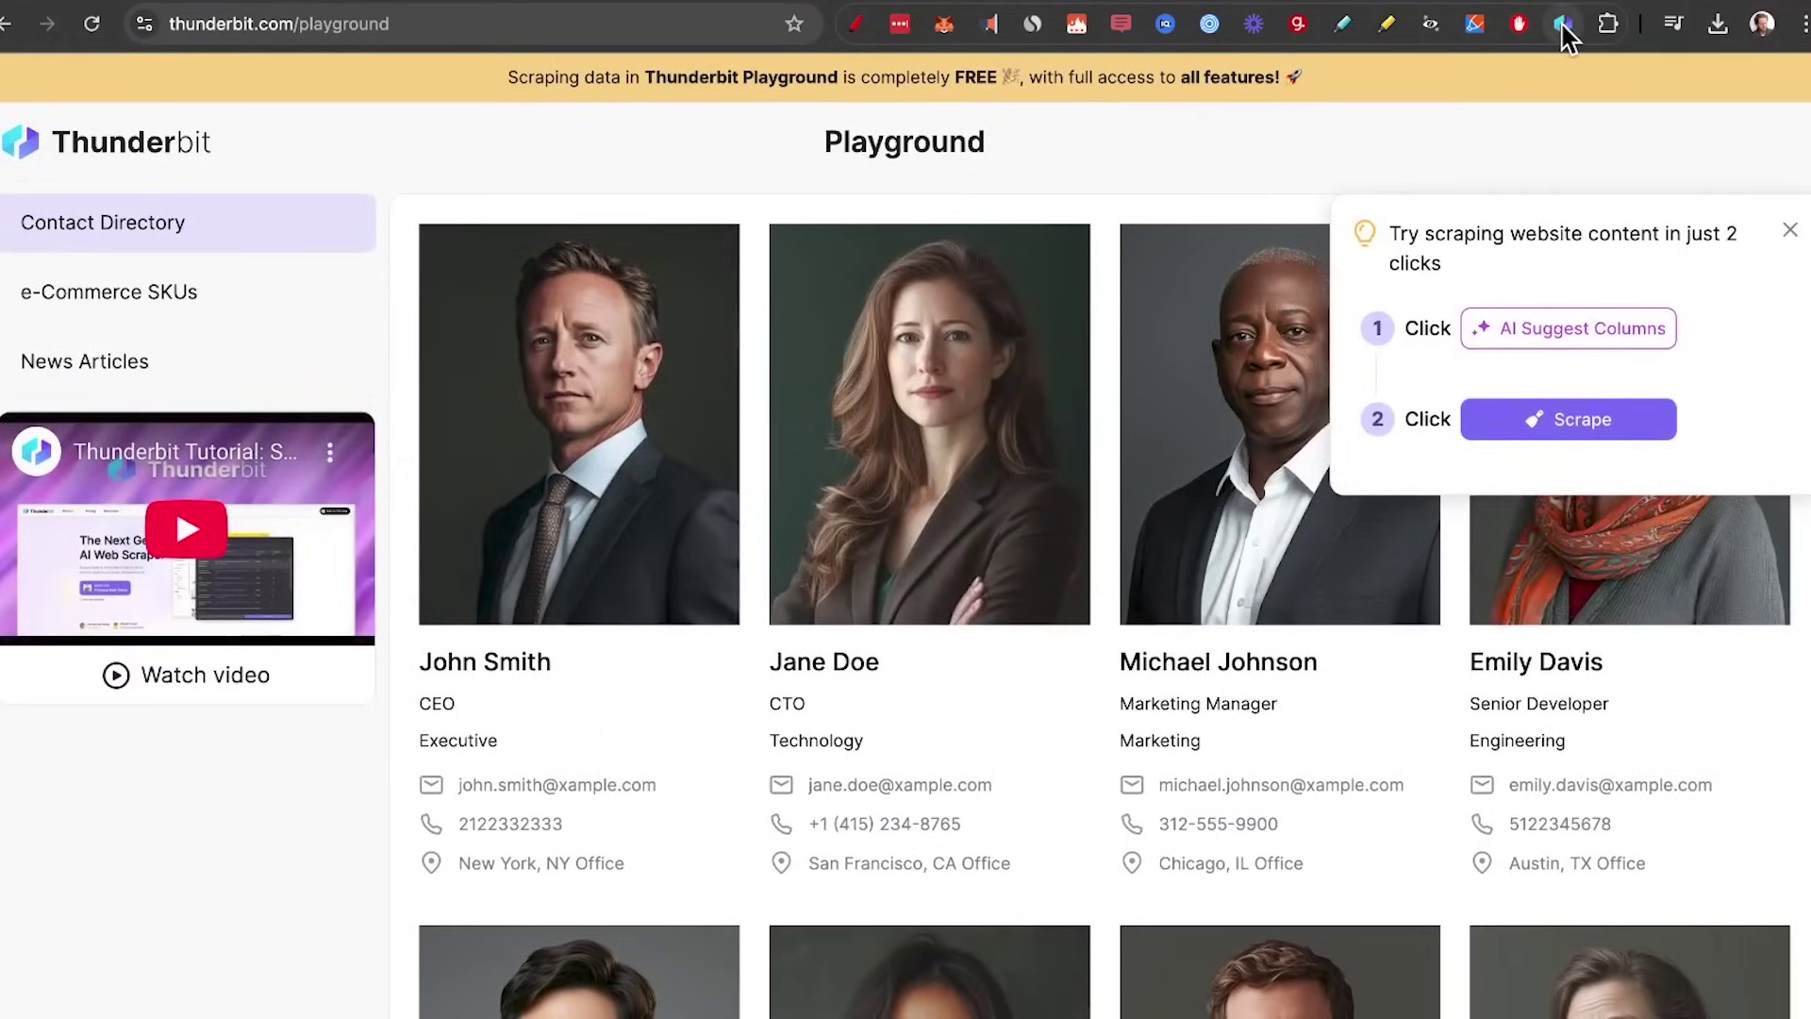
{"action": "left_click", "coordinate": [1563, 28]}
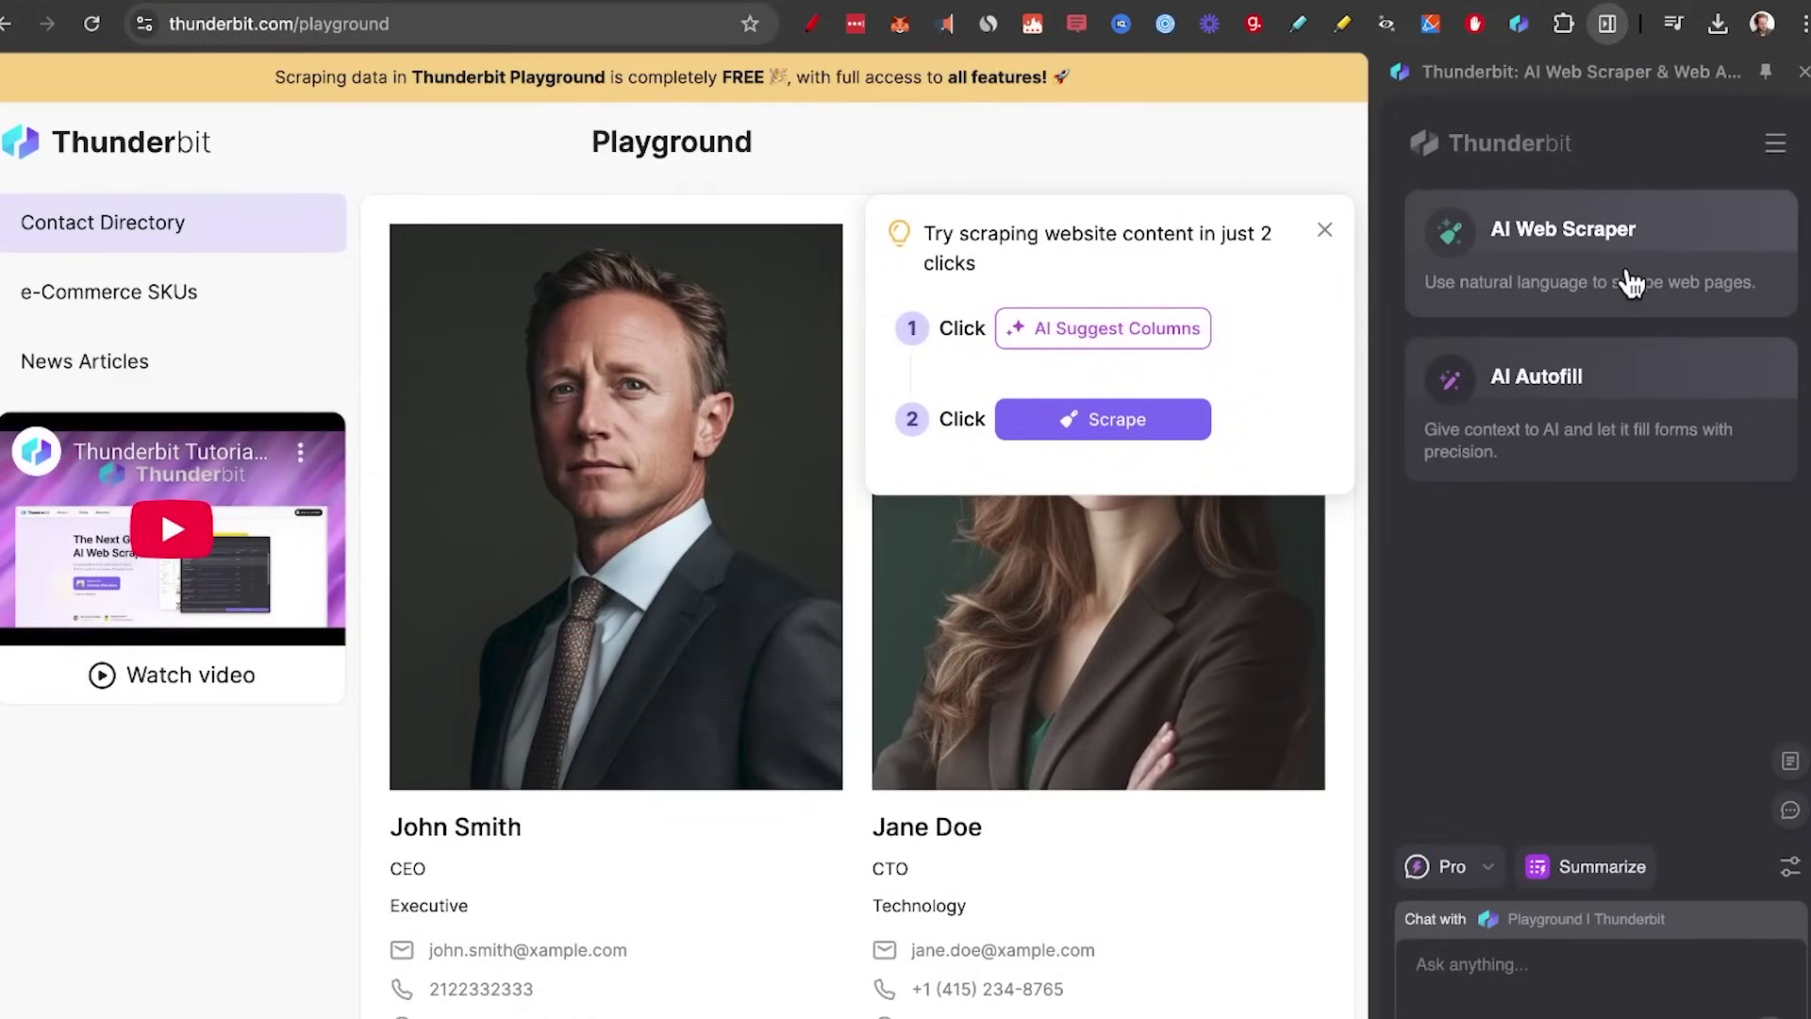
{"action": "left_click", "coordinate": [1630, 281]}
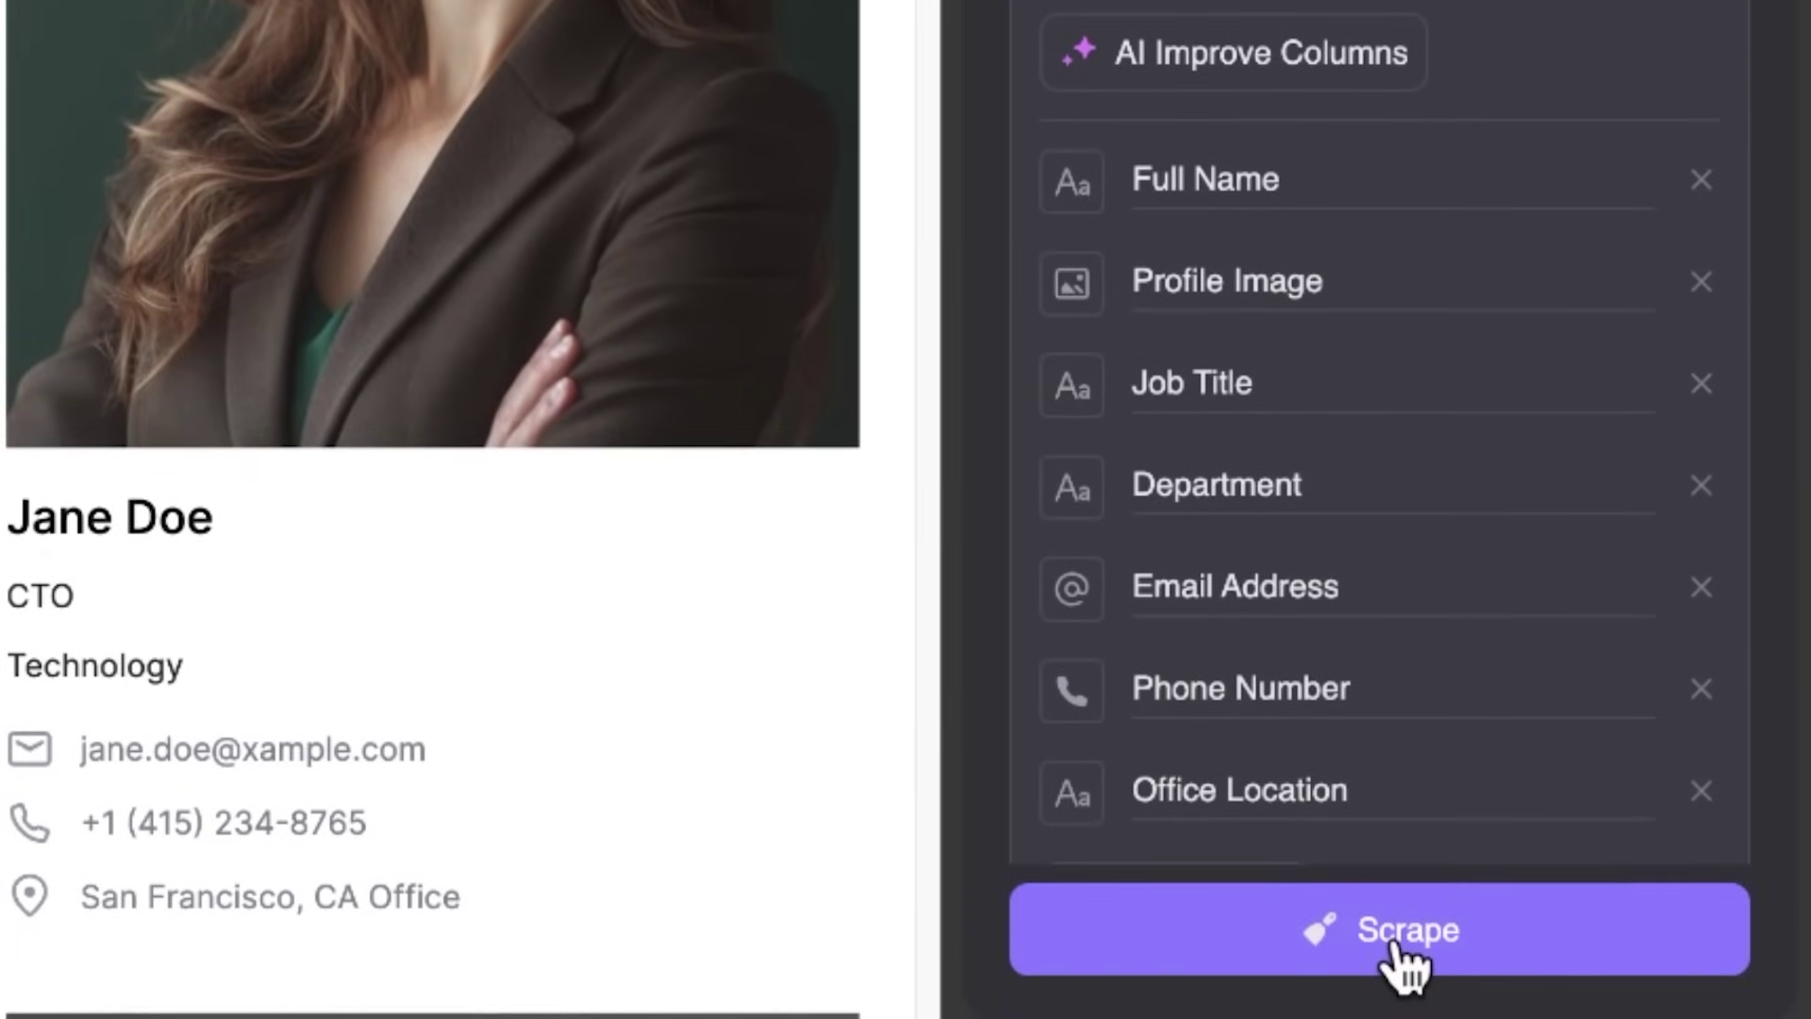
{"action": "left_click", "coordinate": [1401, 951]}
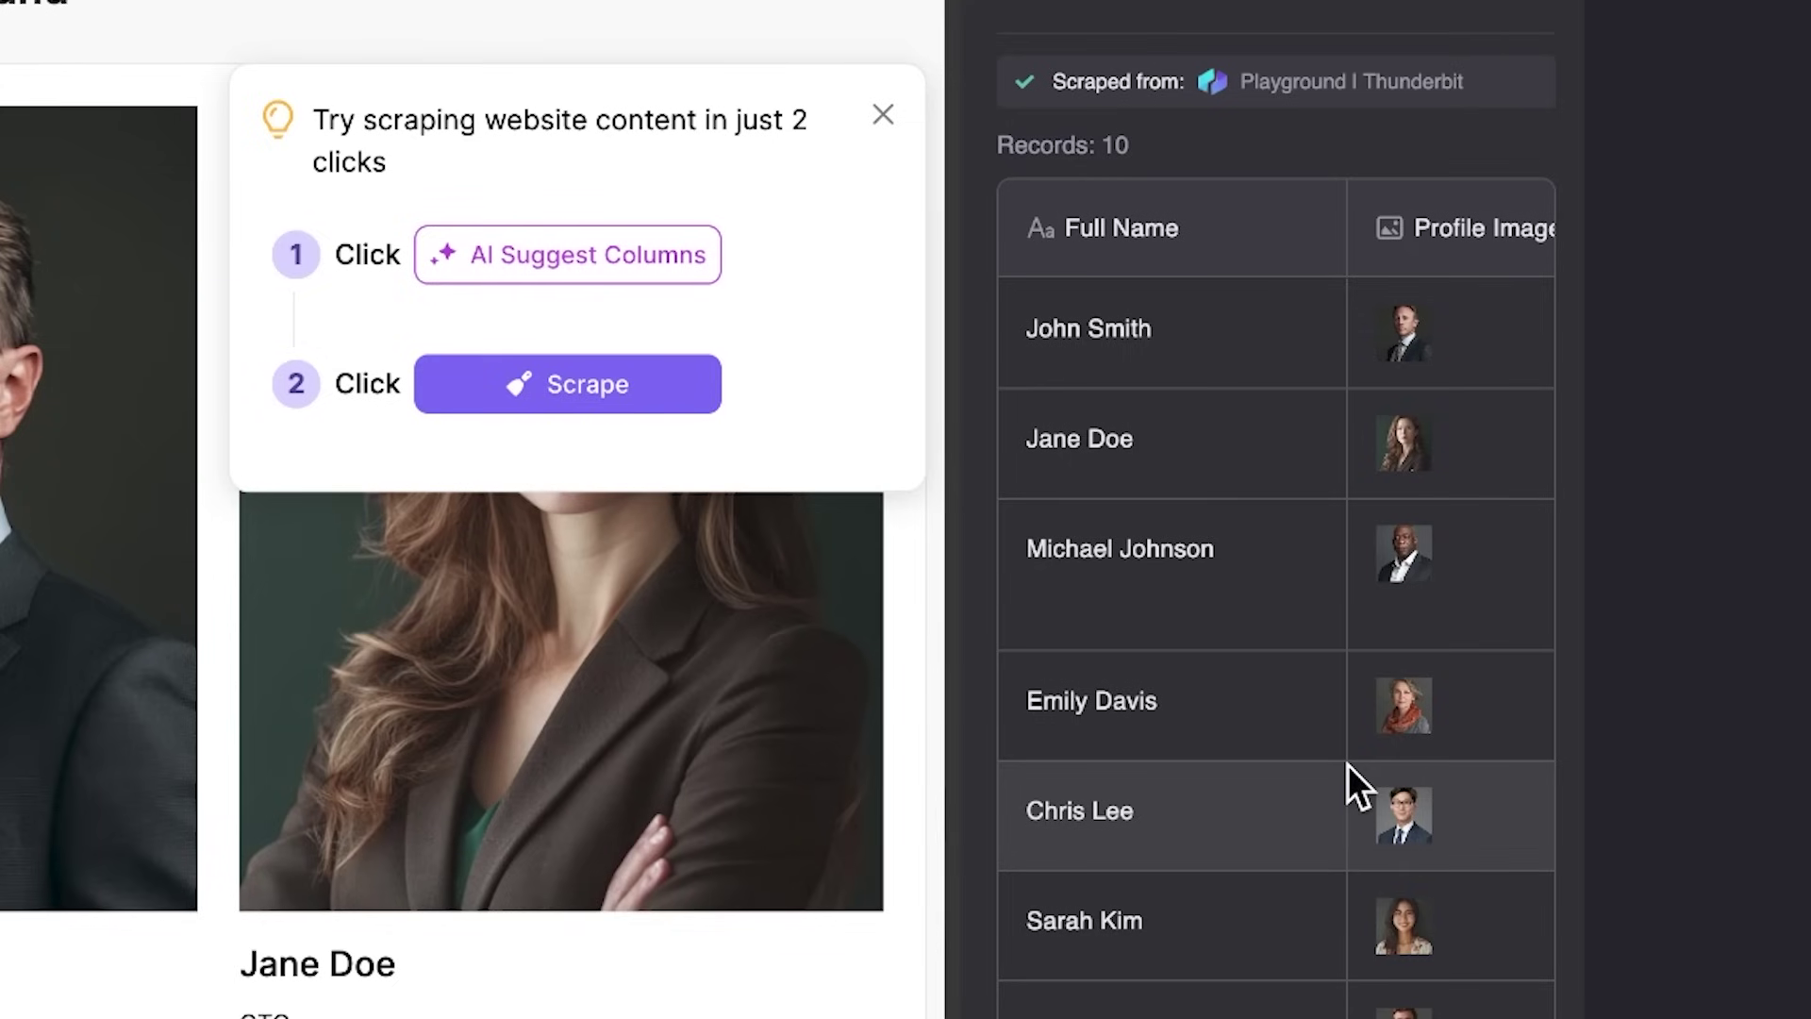
Download the scraped contacts table as a spreadsheet
{"action": "scroll", "coordinate": [1347, 764], "scroll_direction": "right", "scroll_amount": 6}
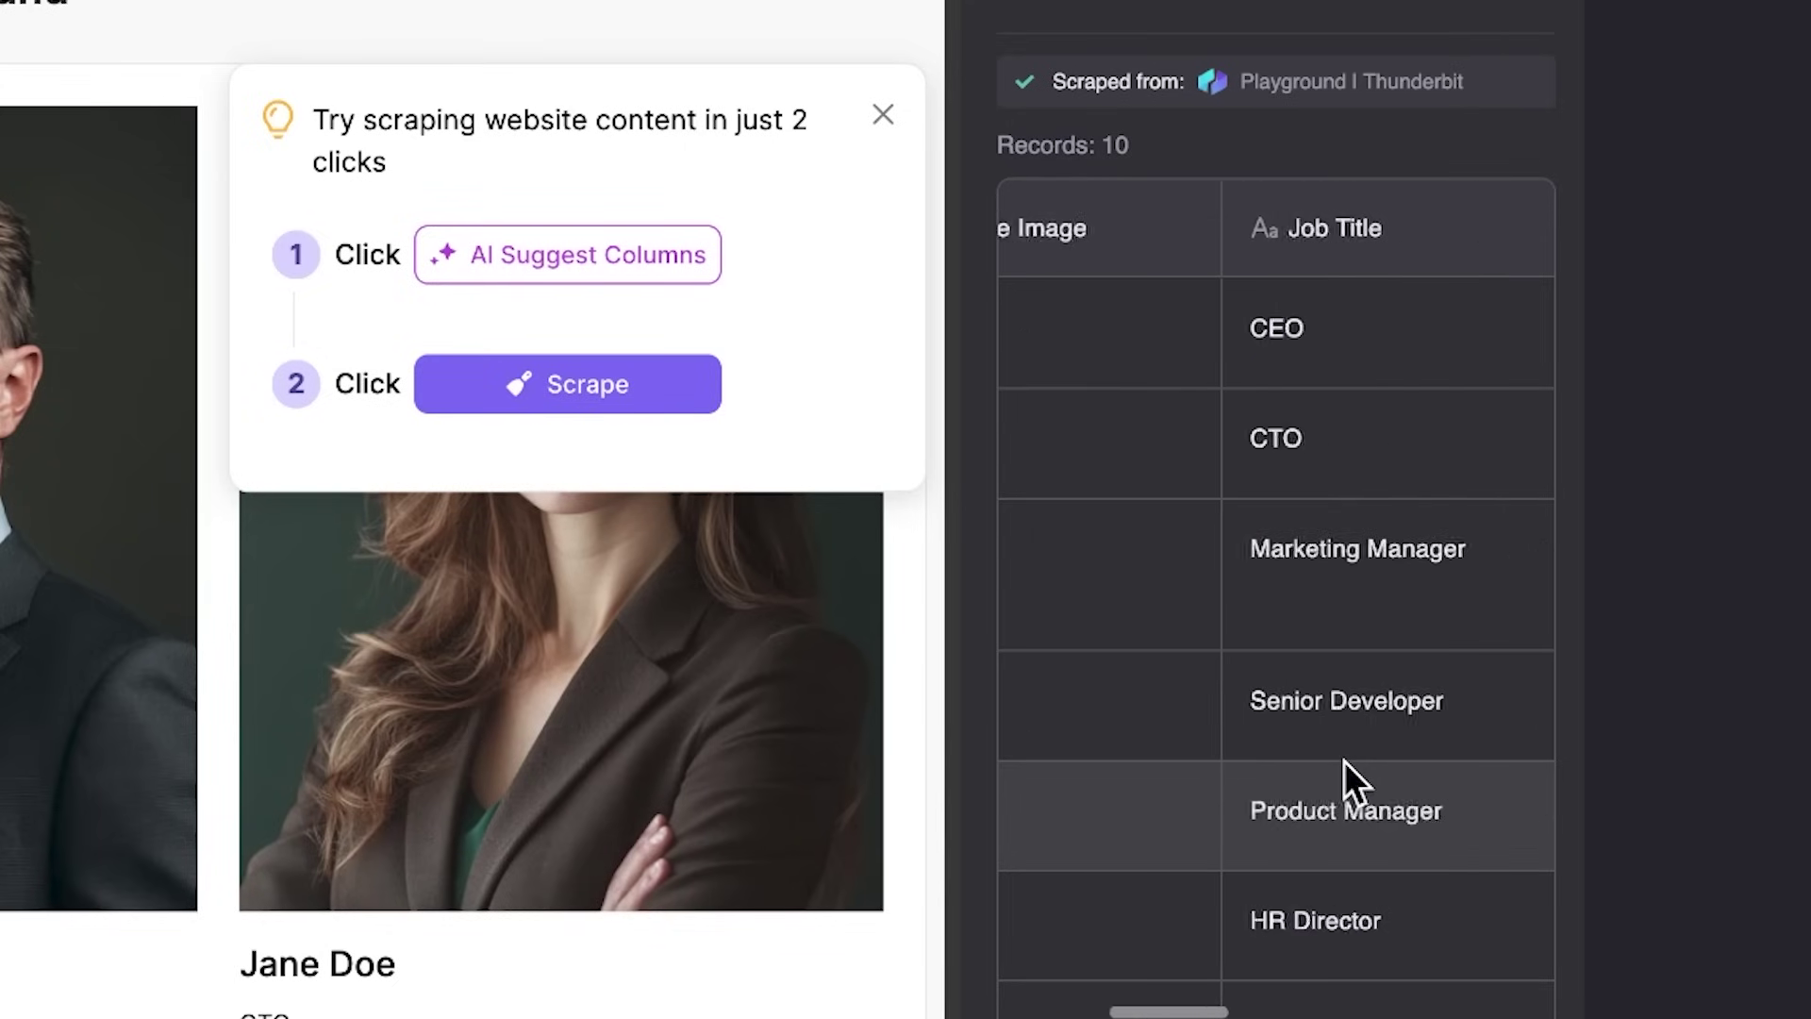
{"action": "scroll", "coordinate": [1344, 762], "scroll_direction": "right", "scroll_amount": 5}
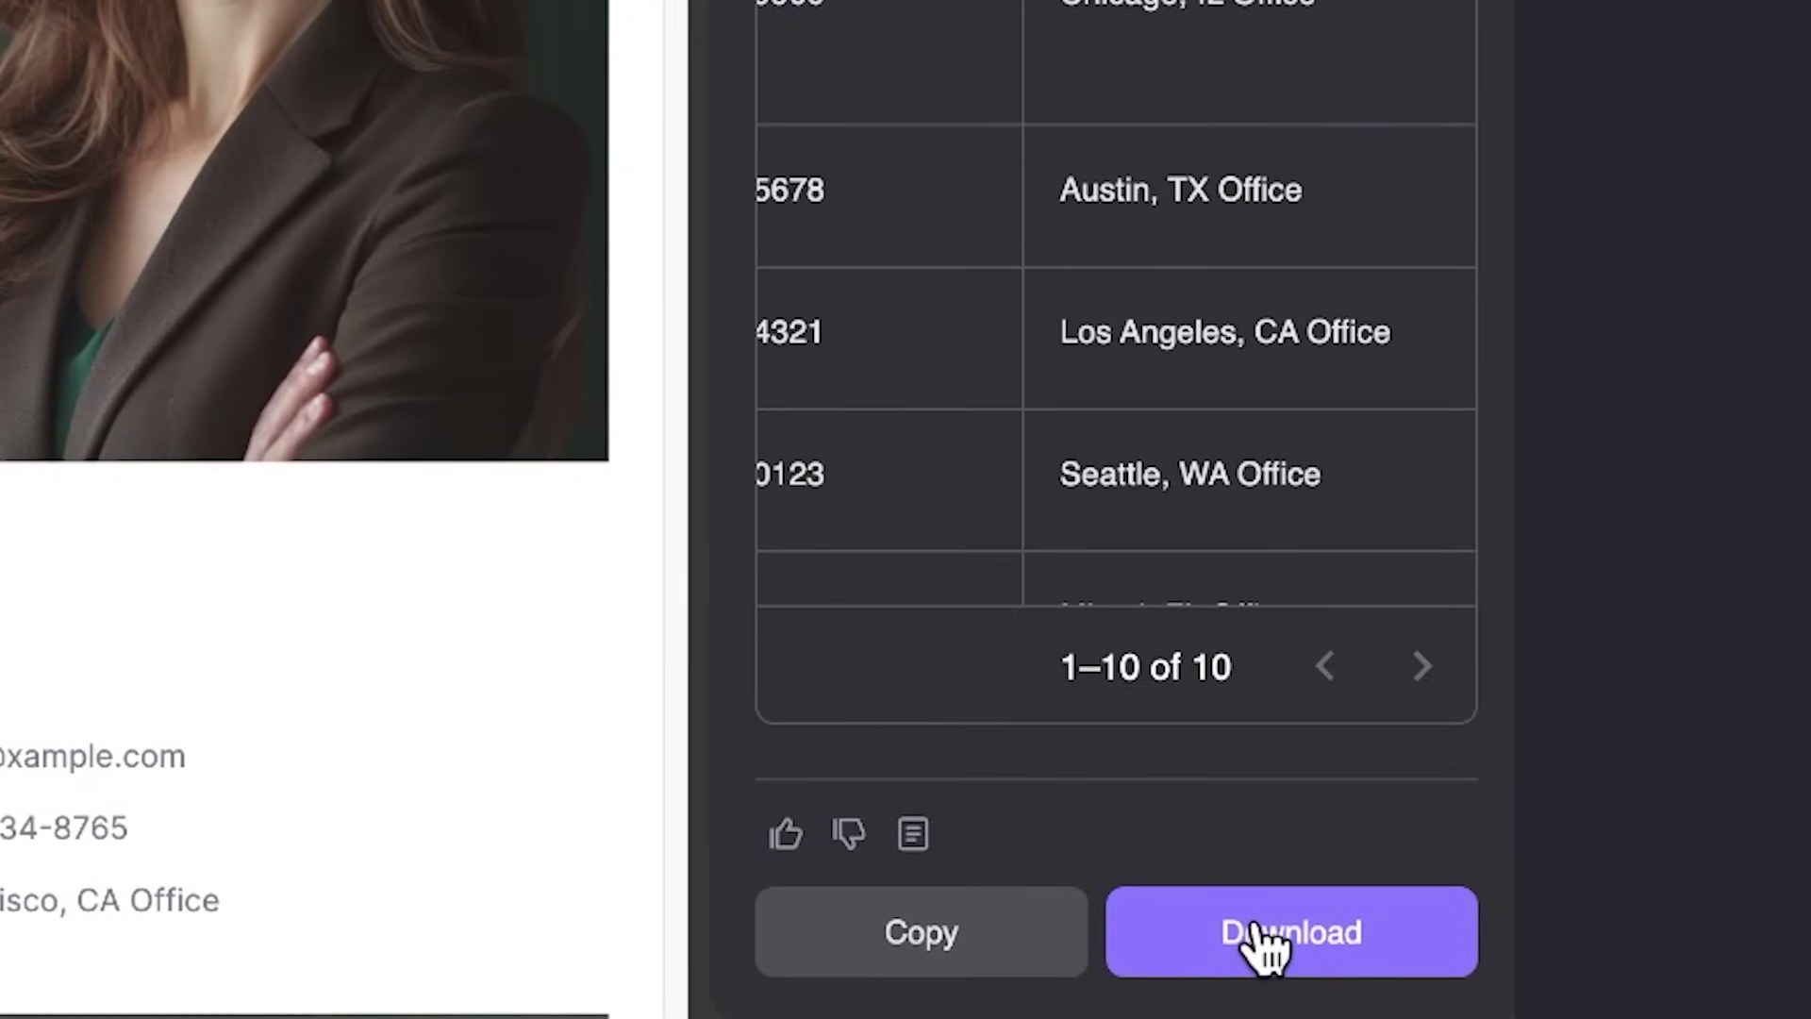
{"action": "left_click", "coordinate": [1255, 929]}
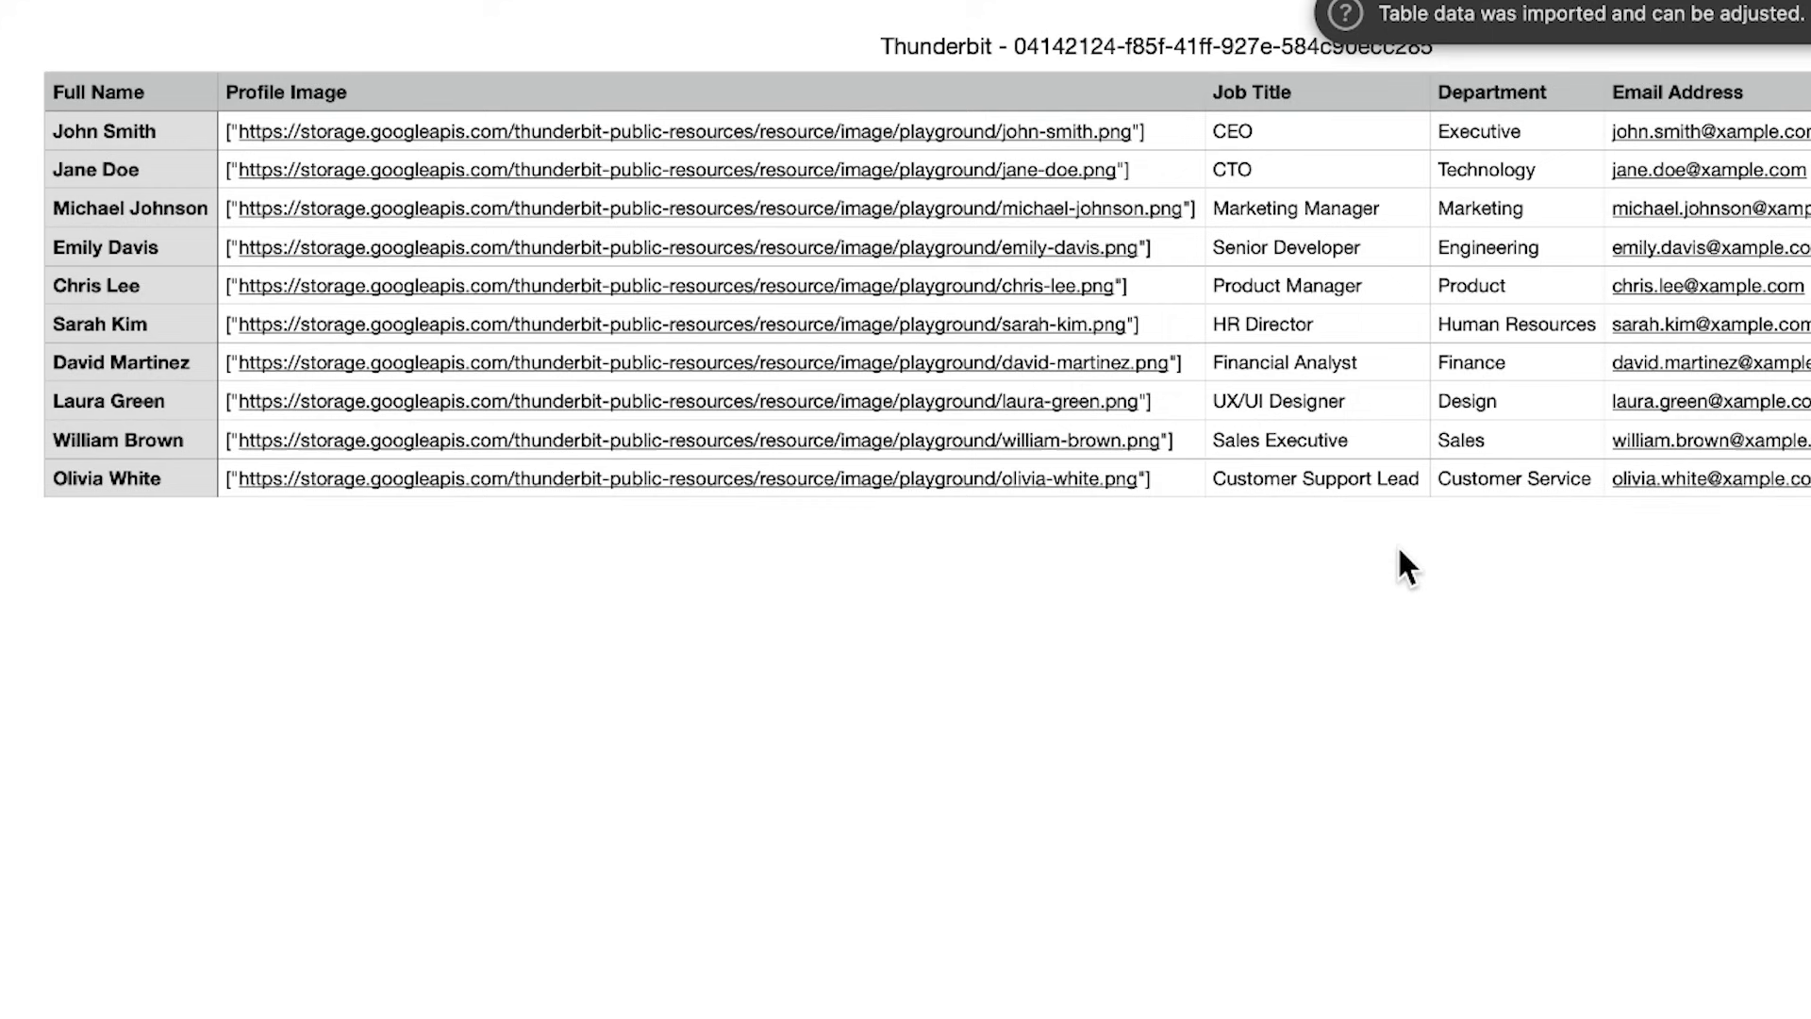
{"action": "scroll", "coordinate": [1400, 551], "scroll_direction": "right", "scroll_amount": 10}
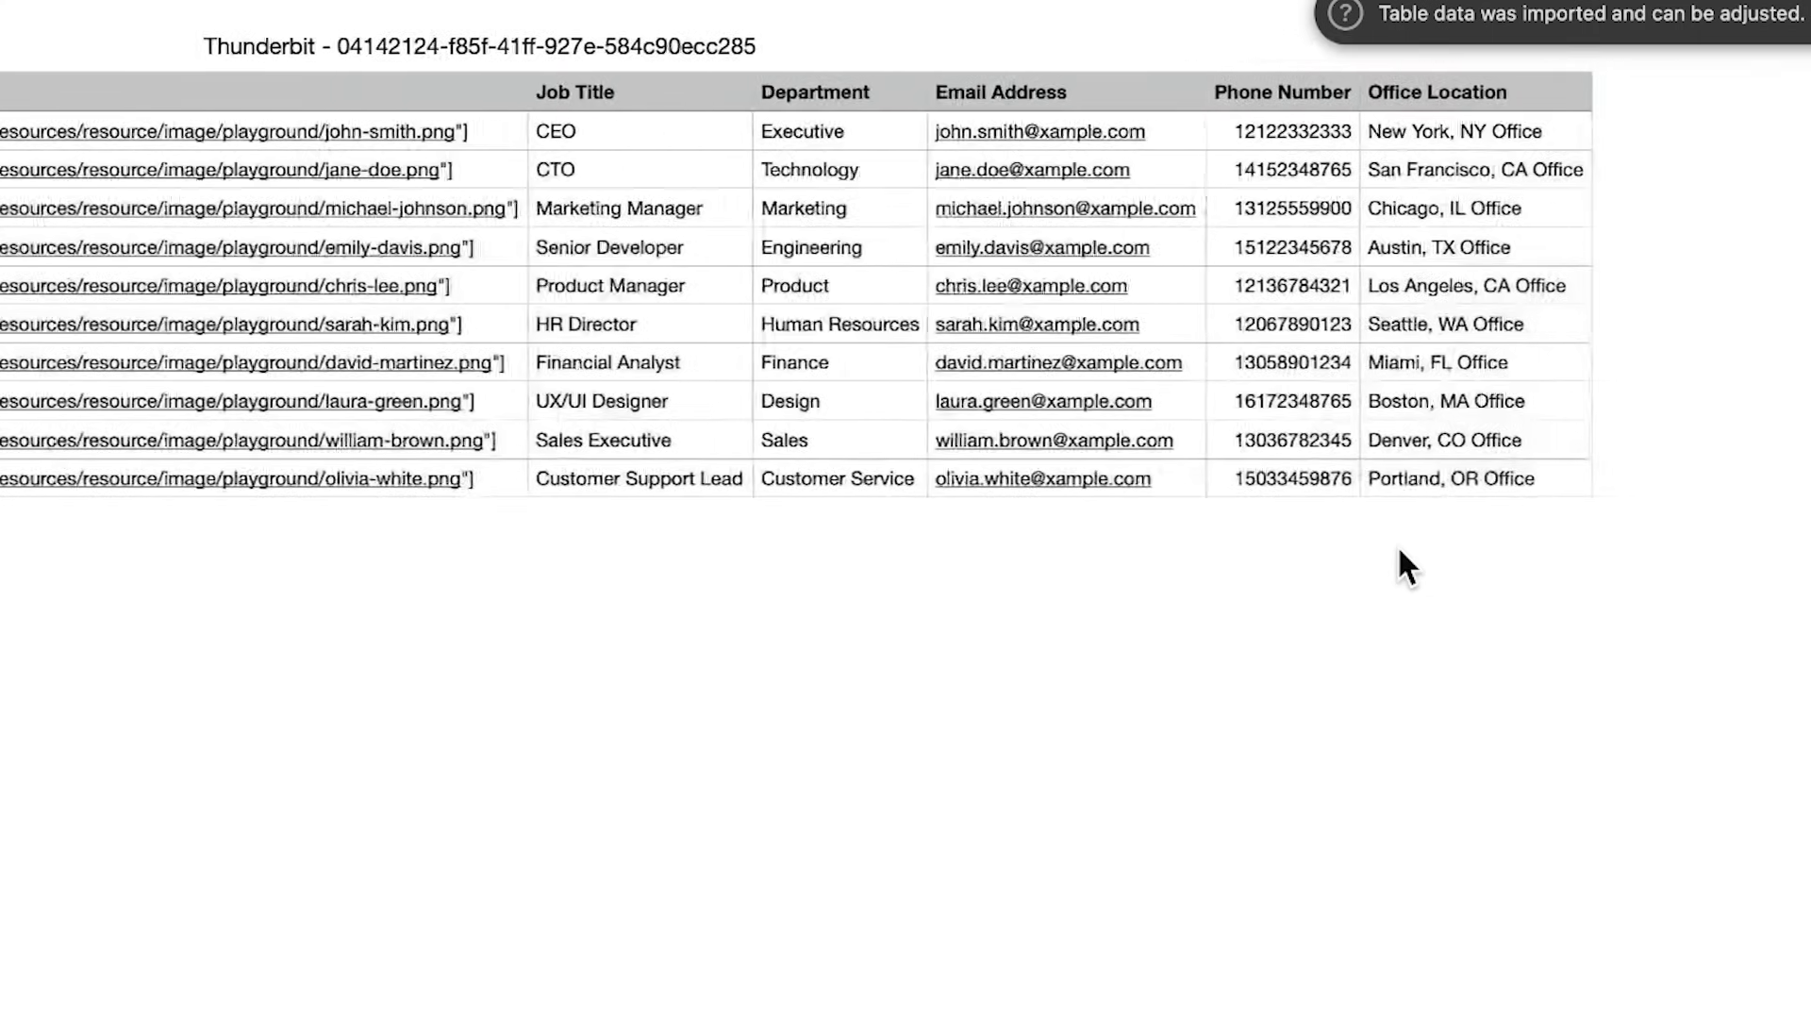
{"action": "scroll", "coordinate": [1400, 551], "scroll_direction": "left", "scroll_amount": 10}
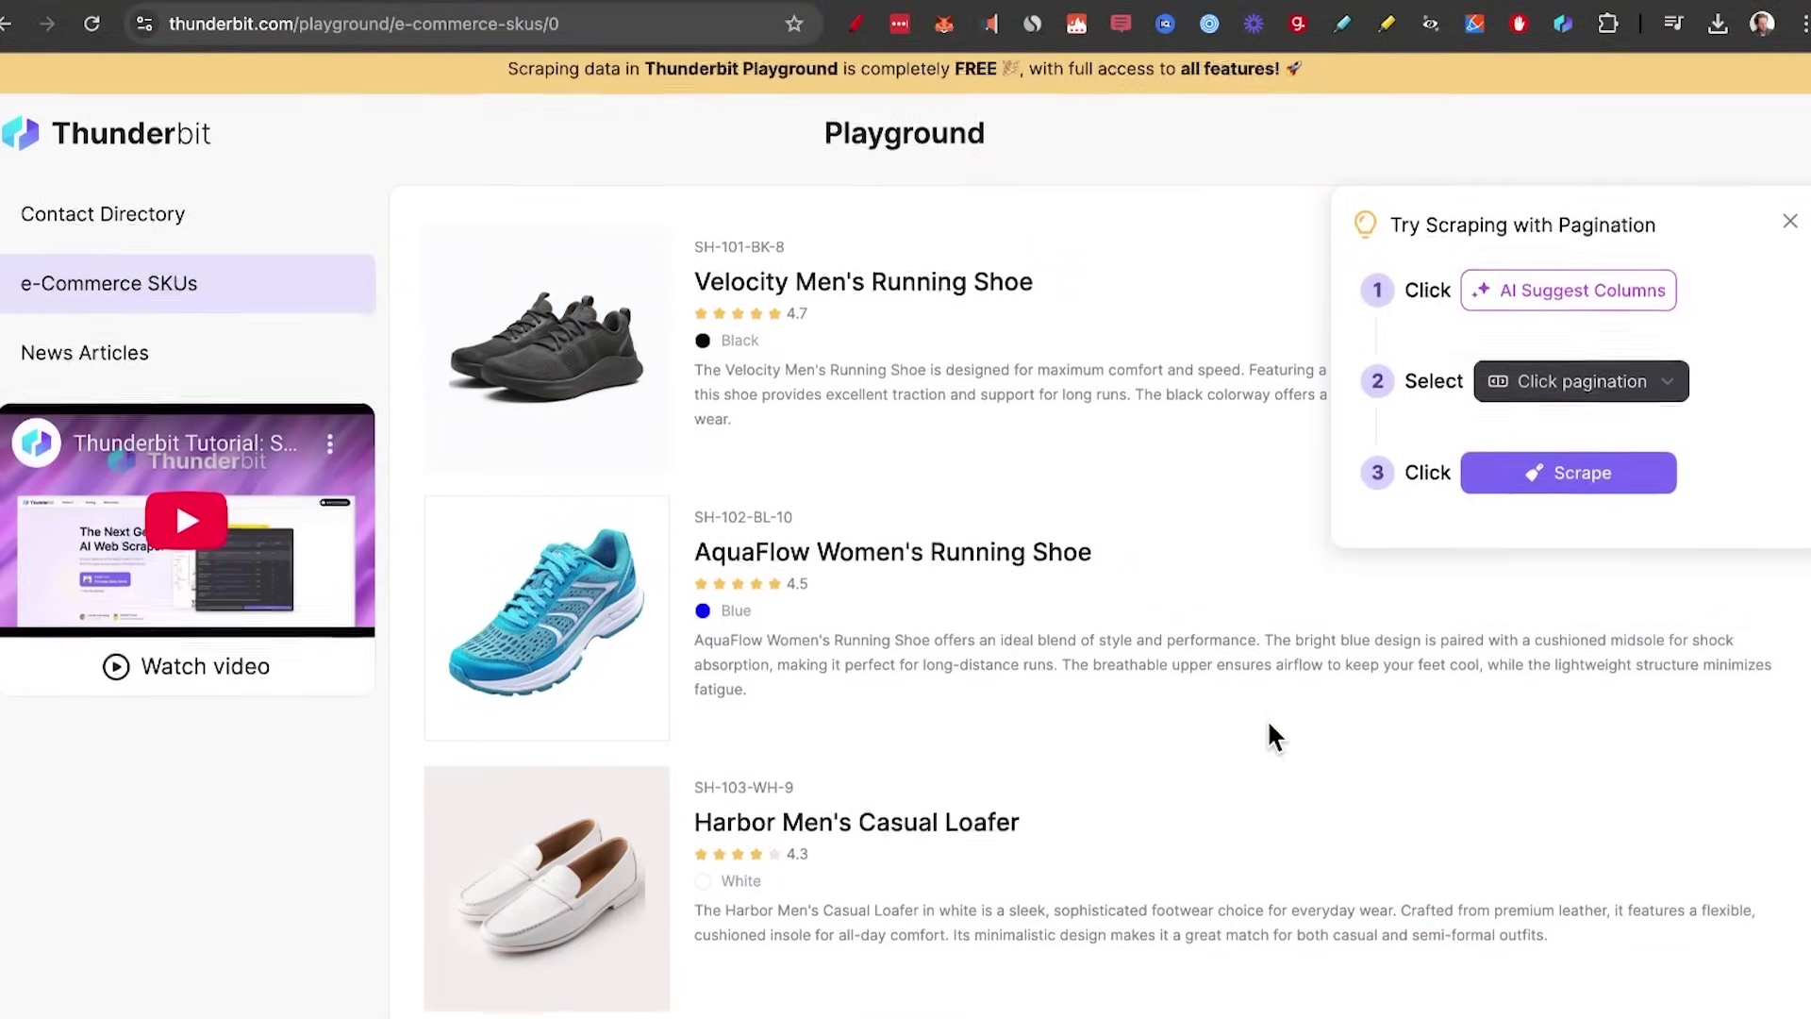
Start the AI Web Scraper on e-Commerce SKUs and set Click pagination to 5 pages
{"action": "scroll", "coordinate": [1271, 734], "scroll_direction": "down", "scroll_amount": 10}
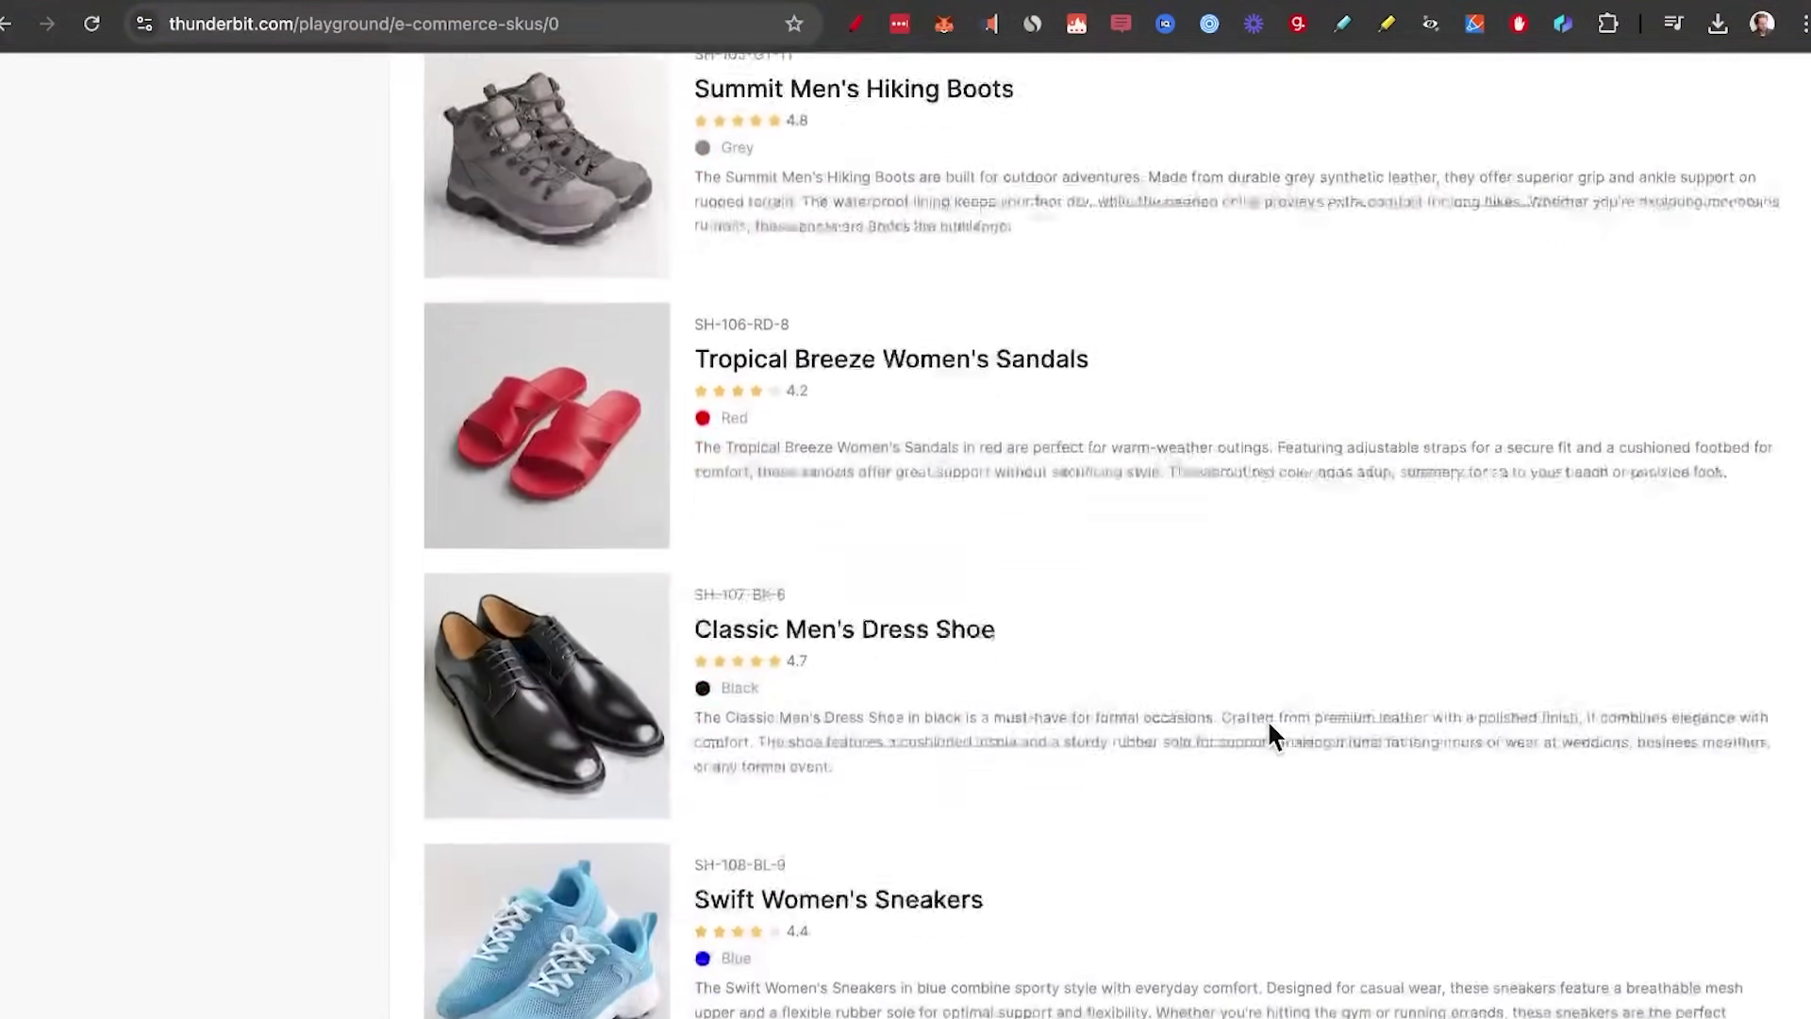
{"action": "scroll", "coordinate": [1269, 726], "scroll_direction": "down", "scroll_amount": 9}
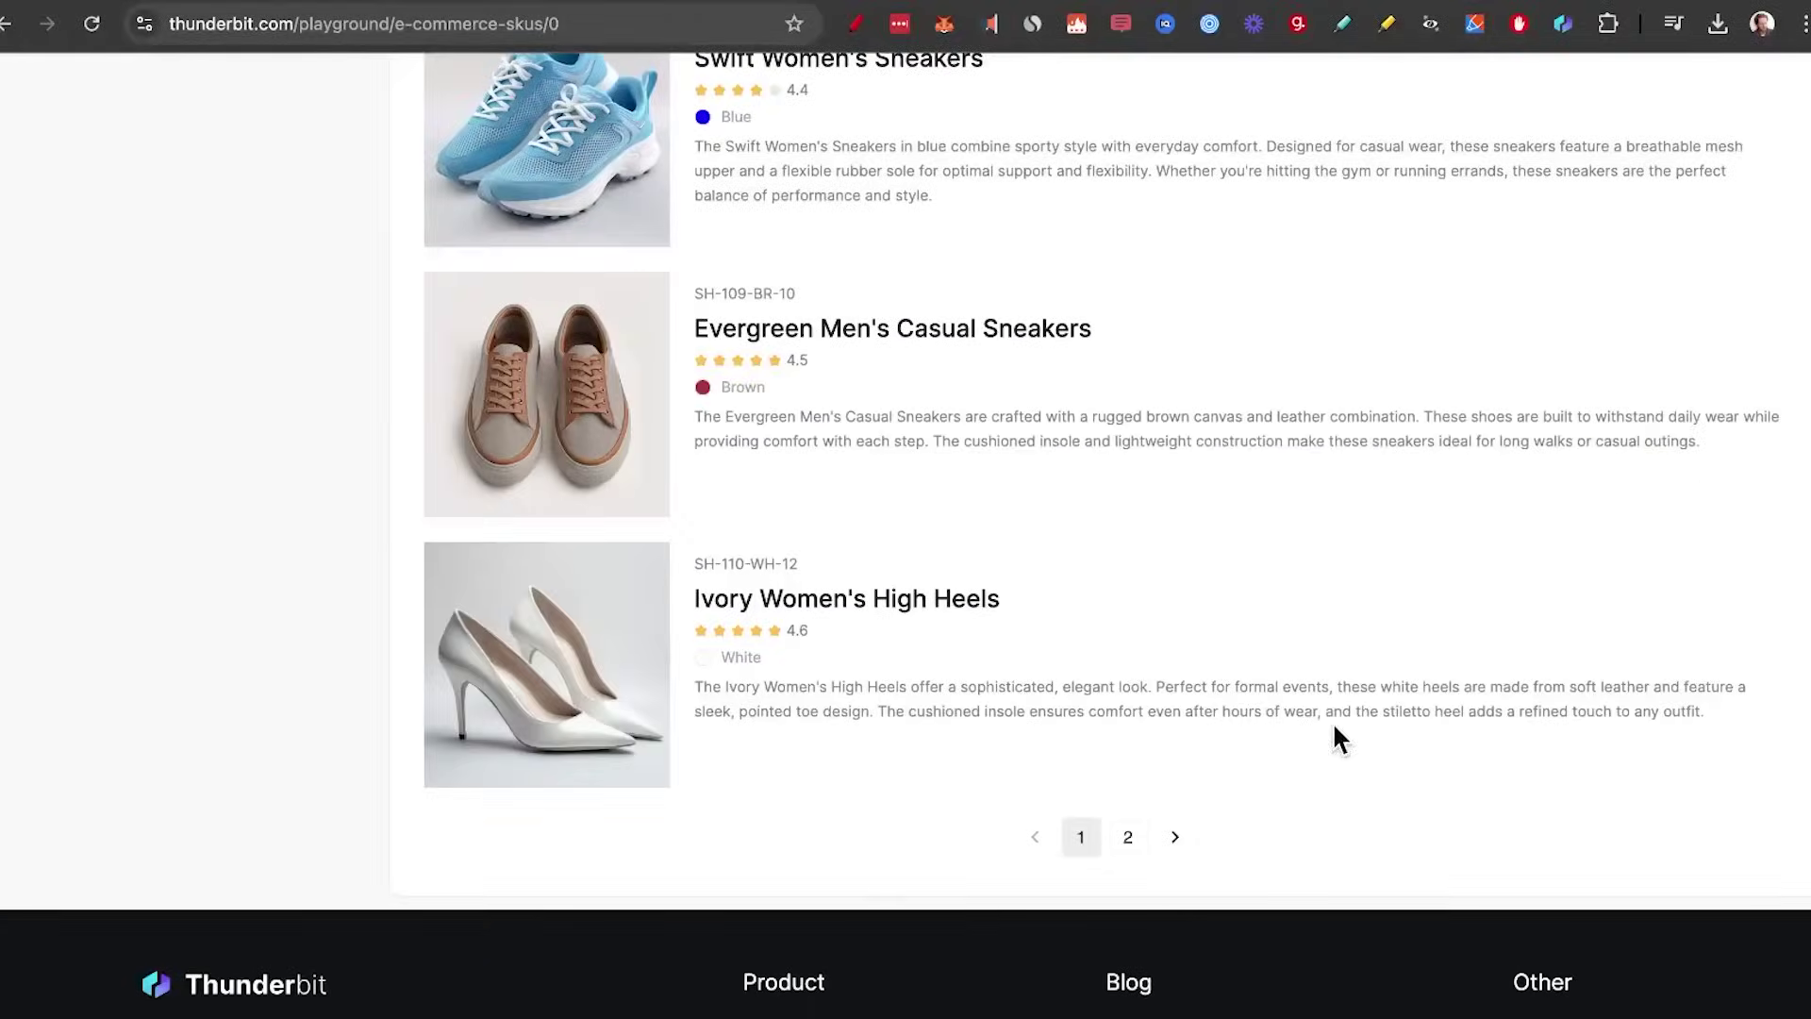
{"action": "scroll", "coordinate": [1332, 721], "scroll_direction": "up", "scroll_amount": 15}
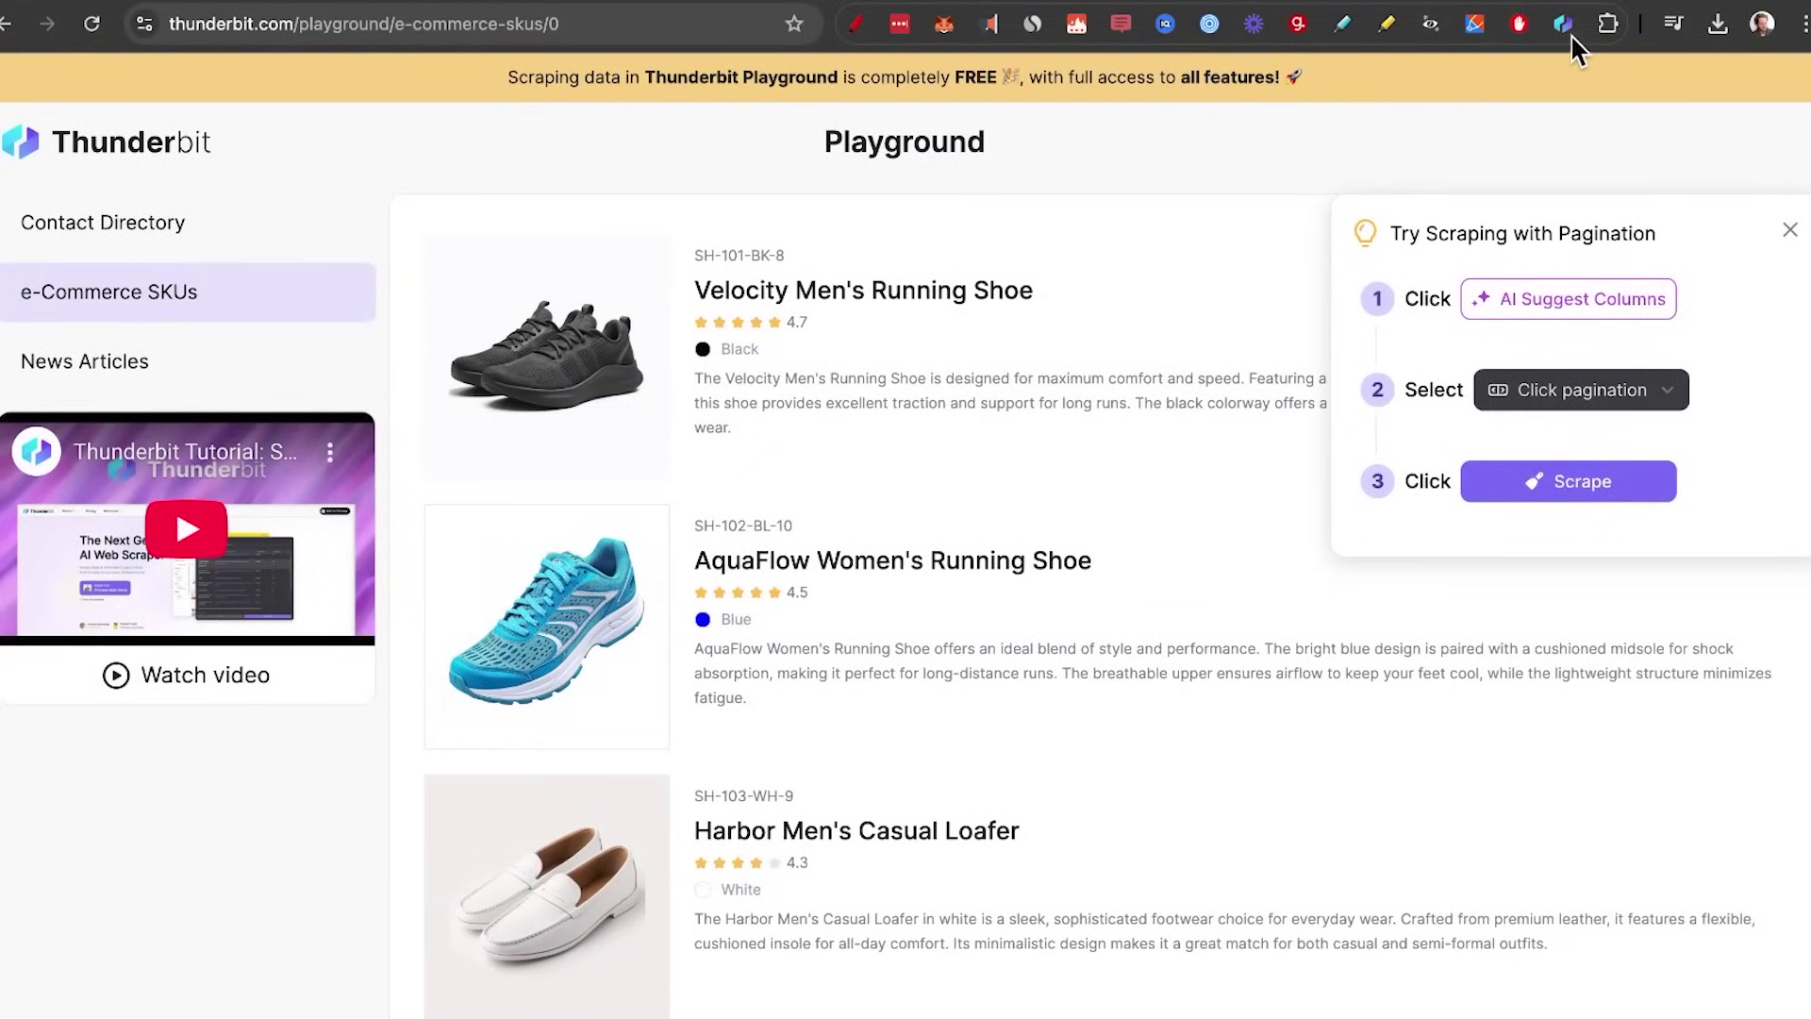
{"action": "left_click", "coordinate": [1562, 28]}
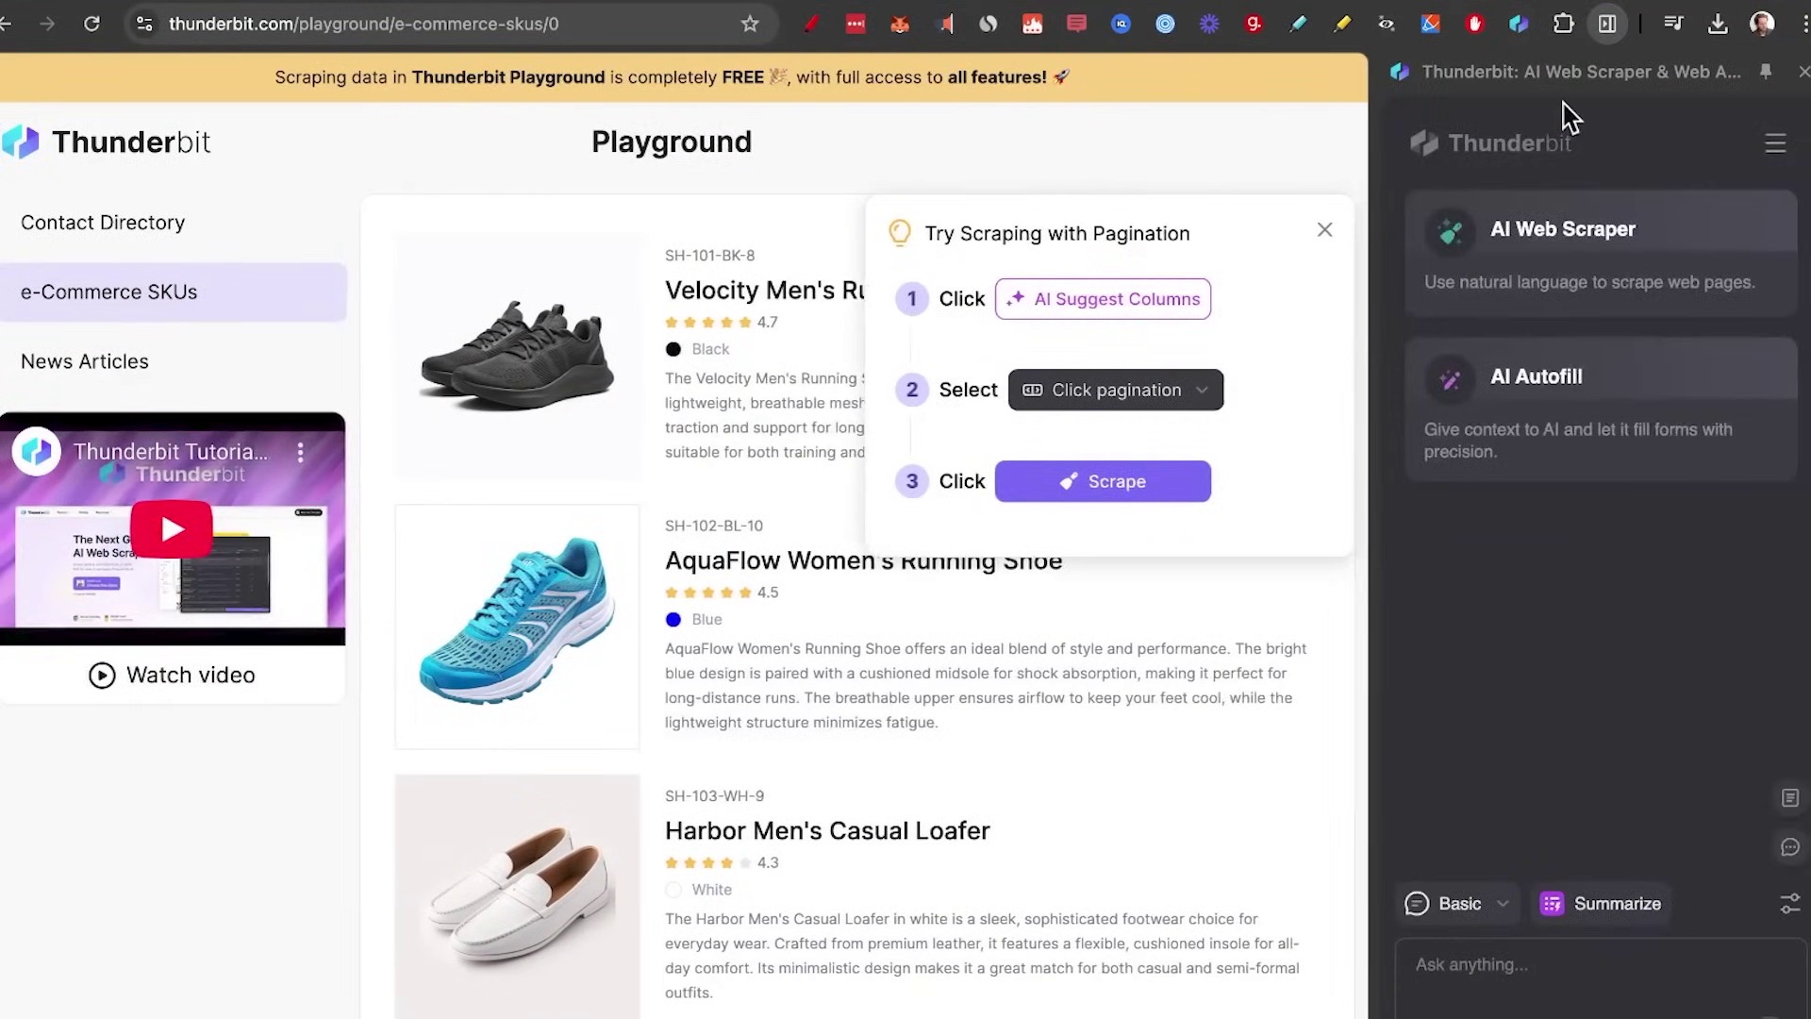
{"action": "left_click", "coordinate": [1653, 262]}
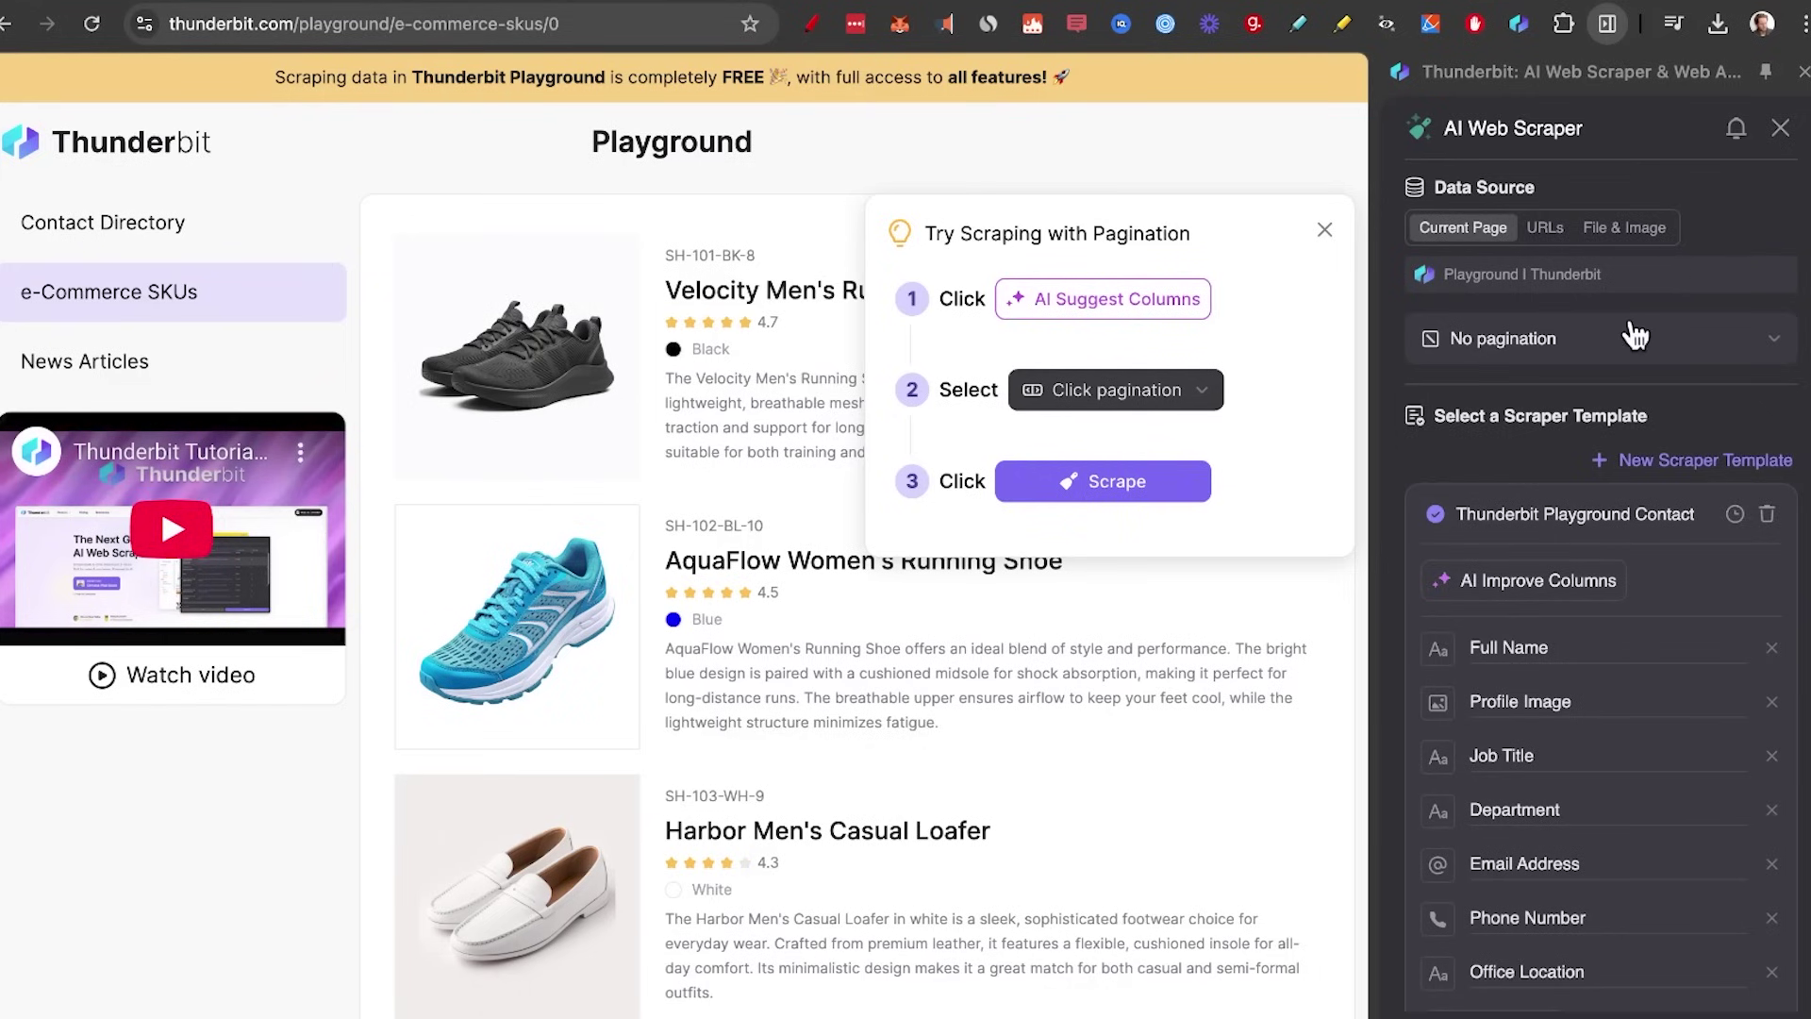
{"action": "left_click", "coordinate": [1665, 365]}
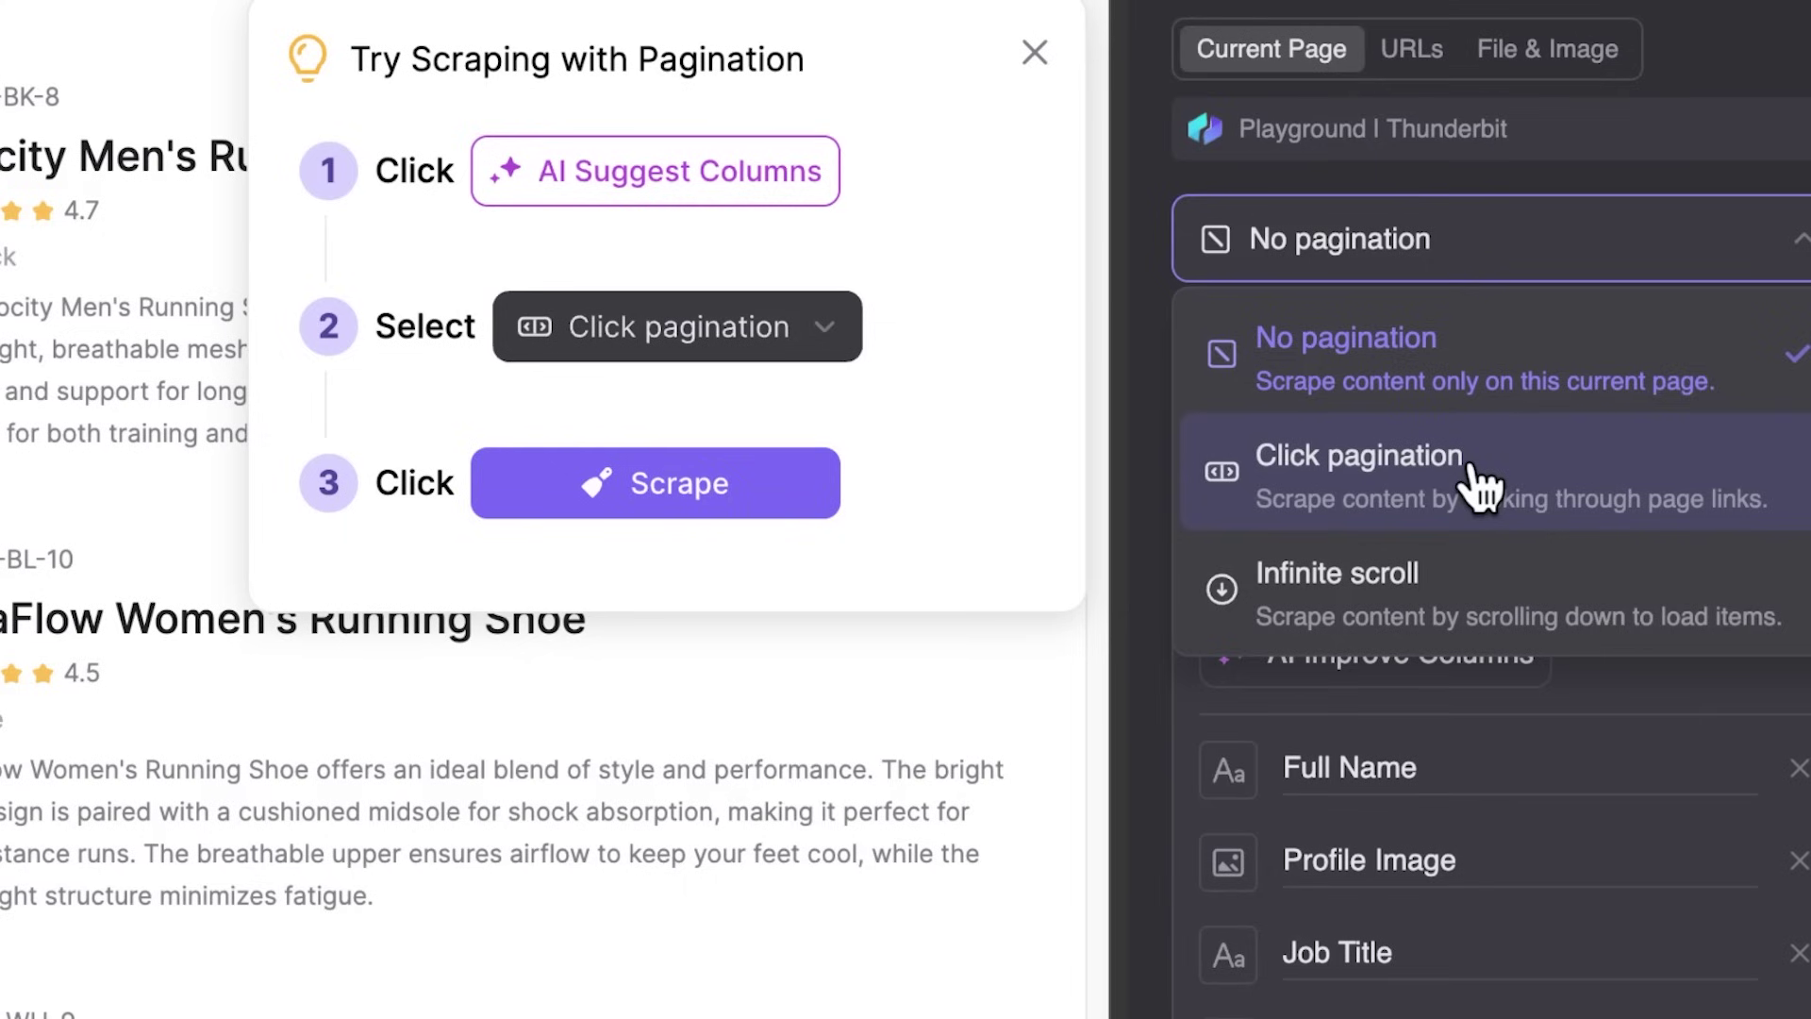
{"action": "left_click", "coordinate": [1481, 486]}
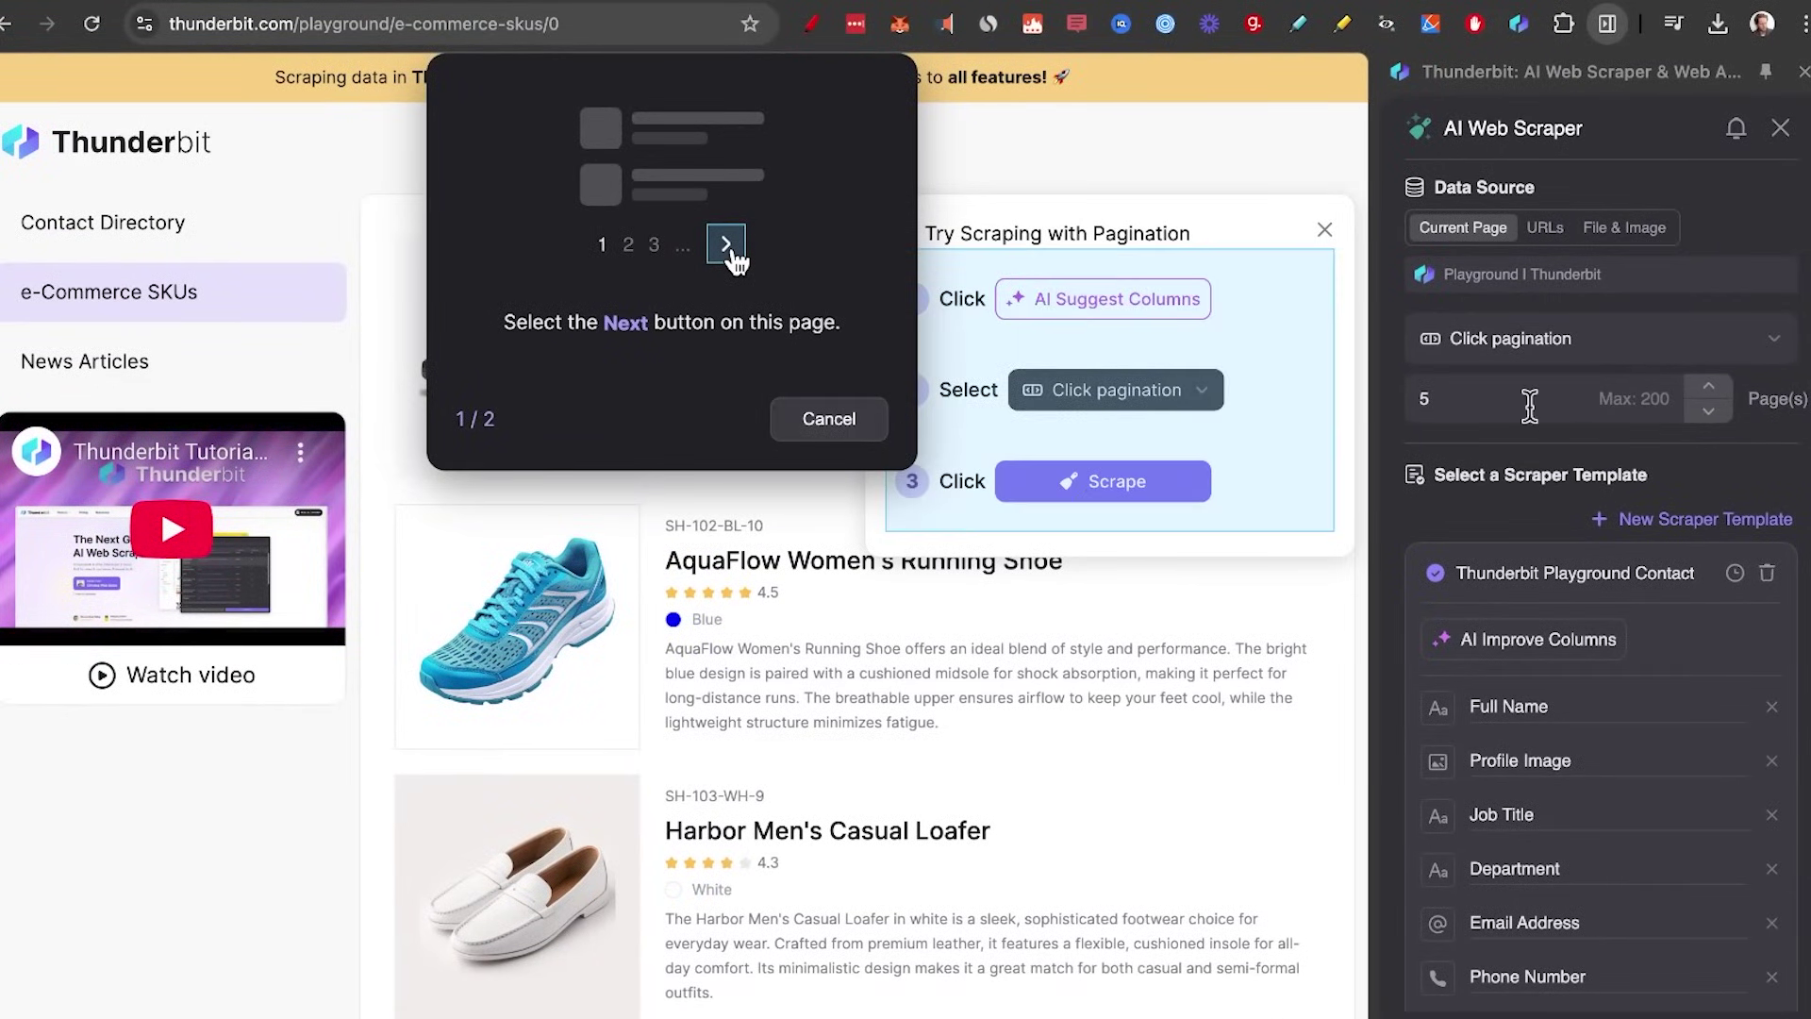
{"action": "scroll", "coordinate": [1100, 789], "scroll_direction": "down", "scroll_amount": 15}
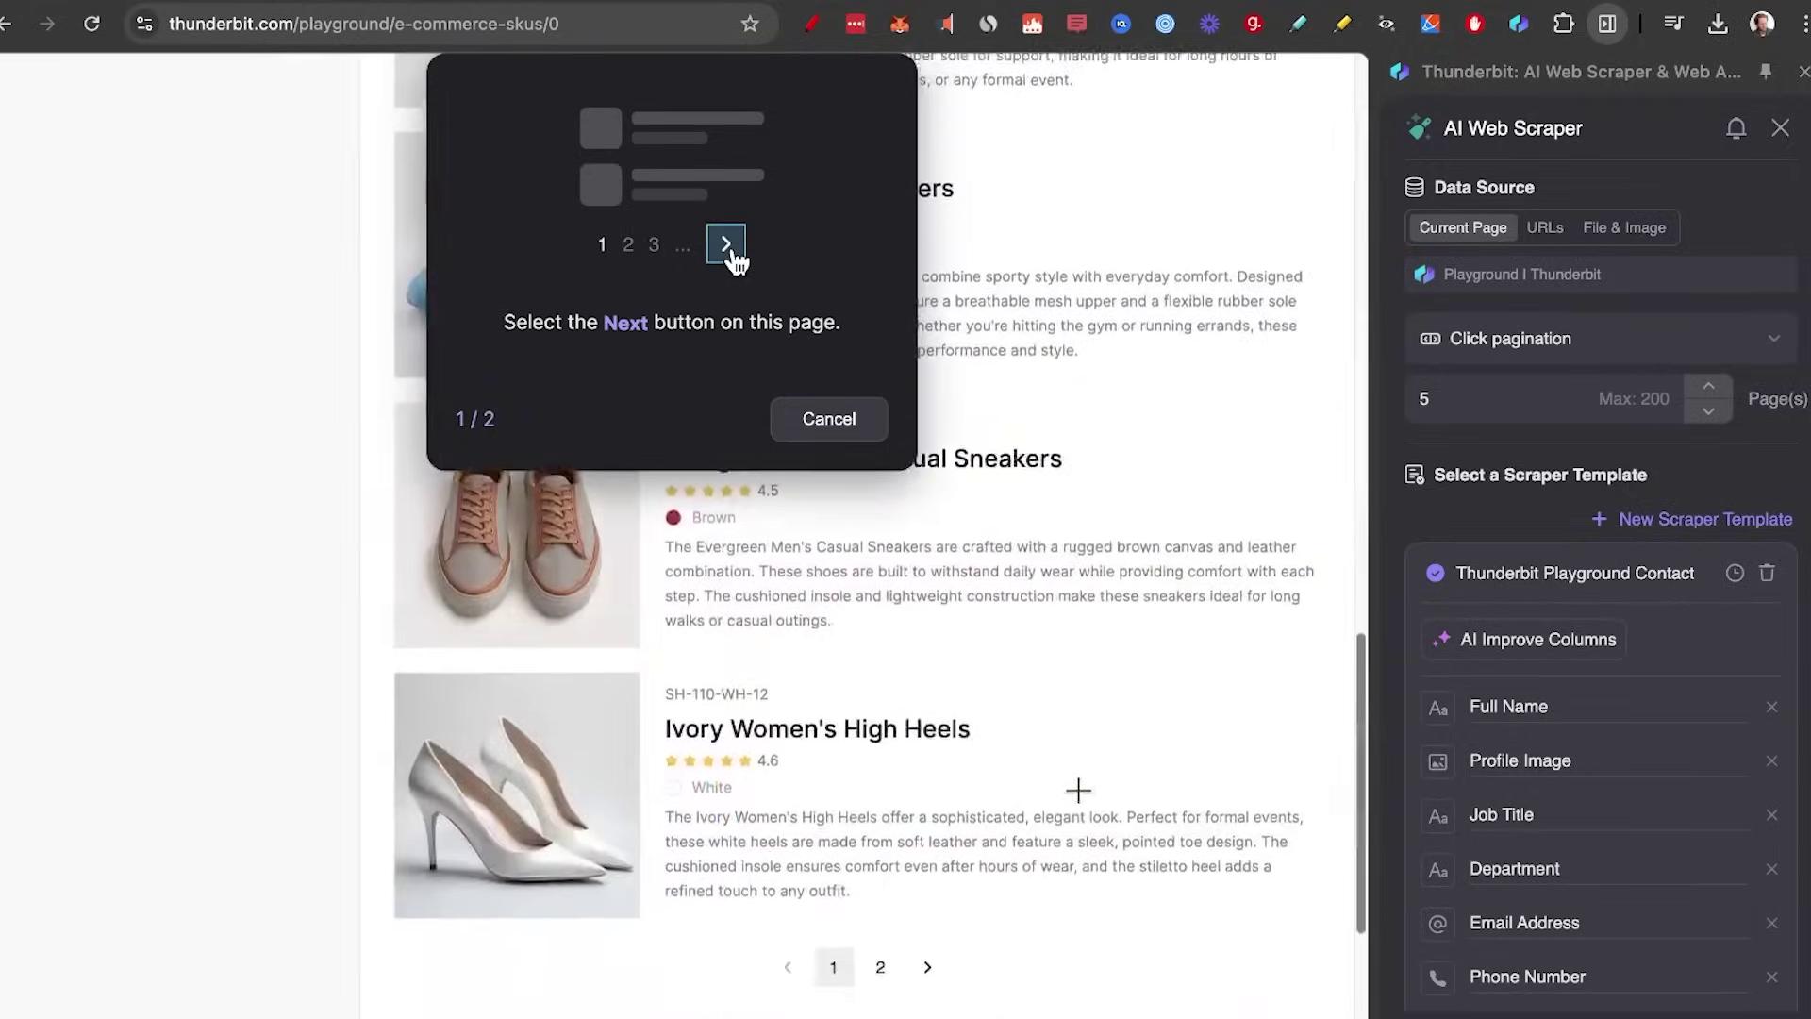
{"action": "scroll", "coordinate": [1025, 769], "scroll_direction": "up", "scroll_amount": 3}
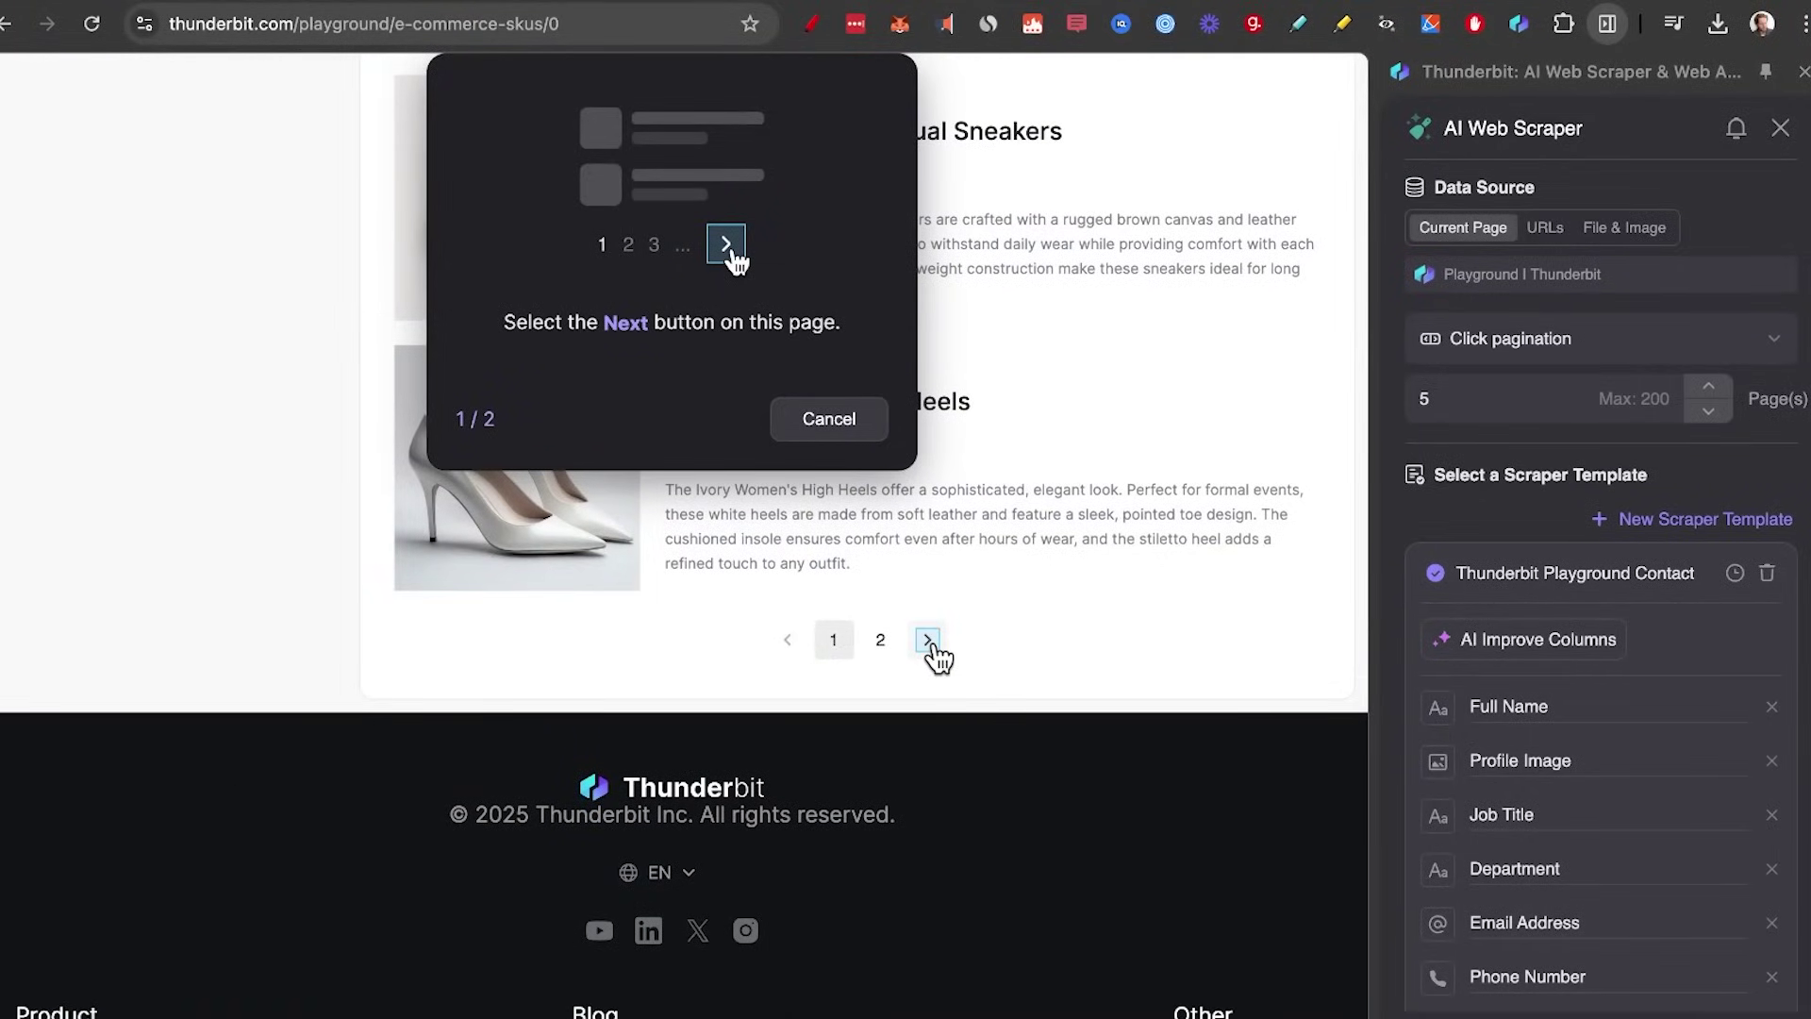
Mark the product list's next-page arrow for paging and delete the old contact template
{"action": "left_click", "coordinate": [928, 640]}
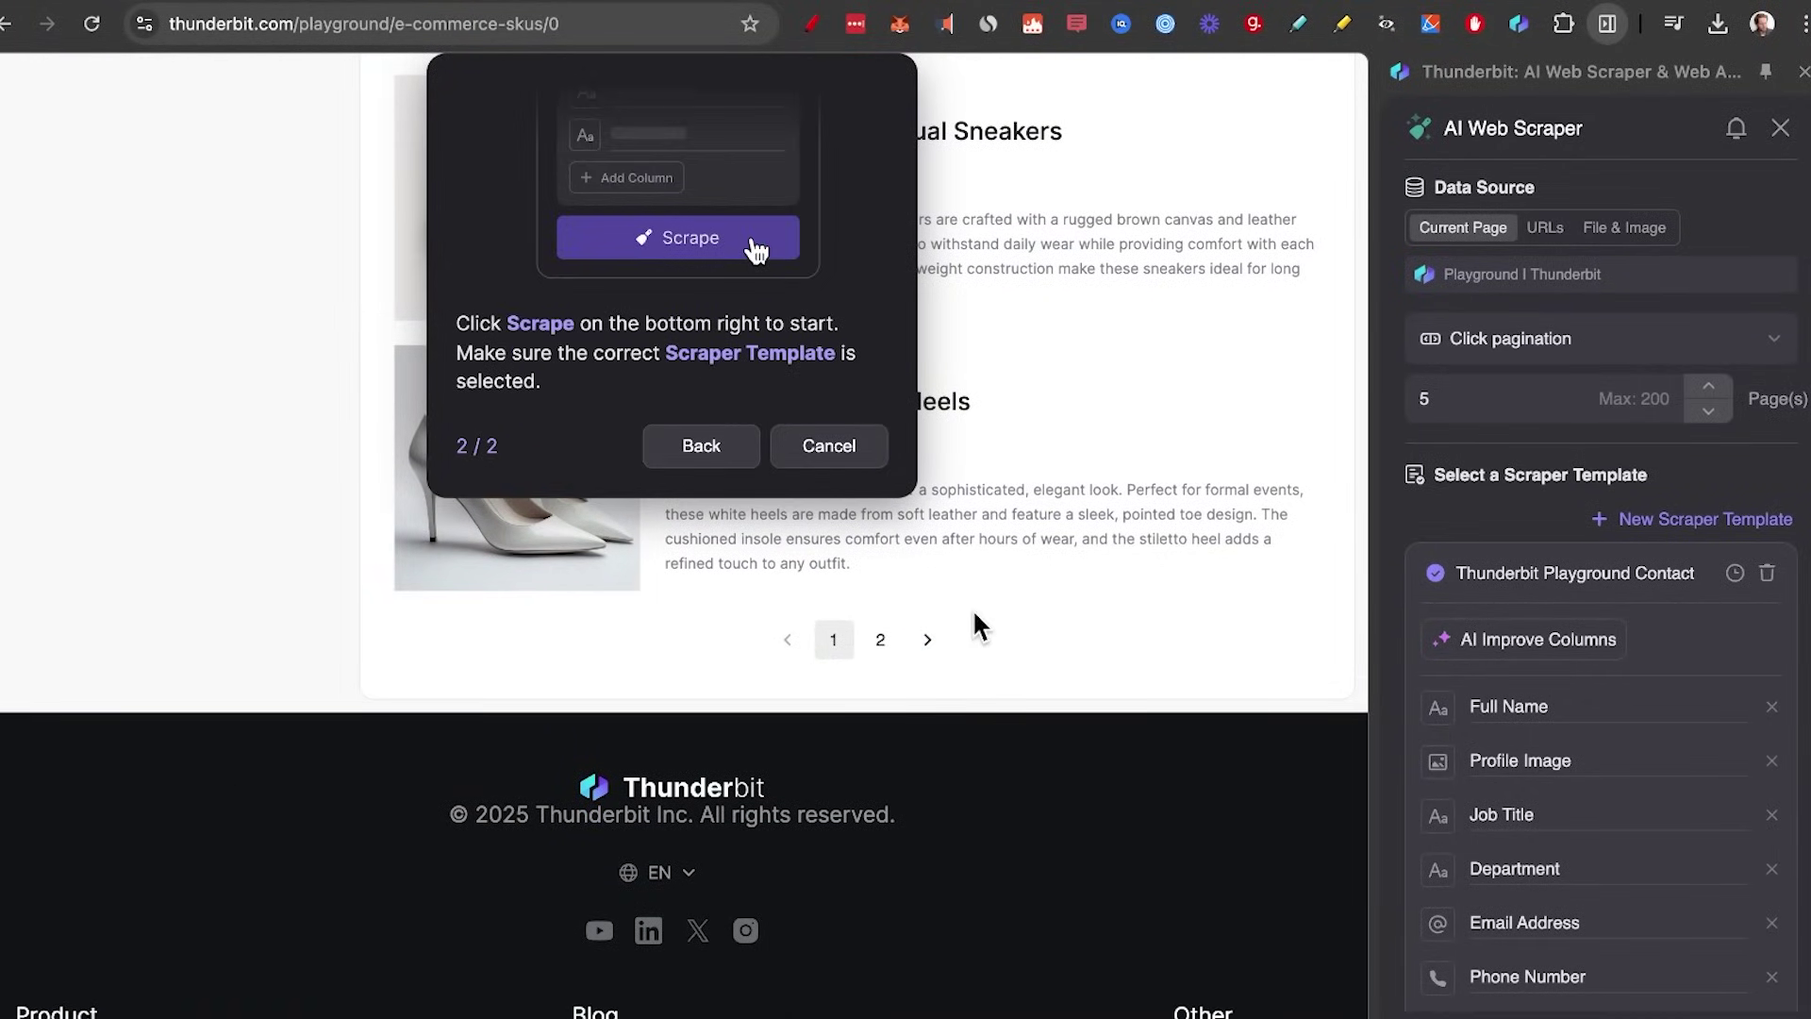
{"action": "left_click", "coordinate": [1768, 575]}
{"action": "left_click", "coordinate": [1617, 572]}
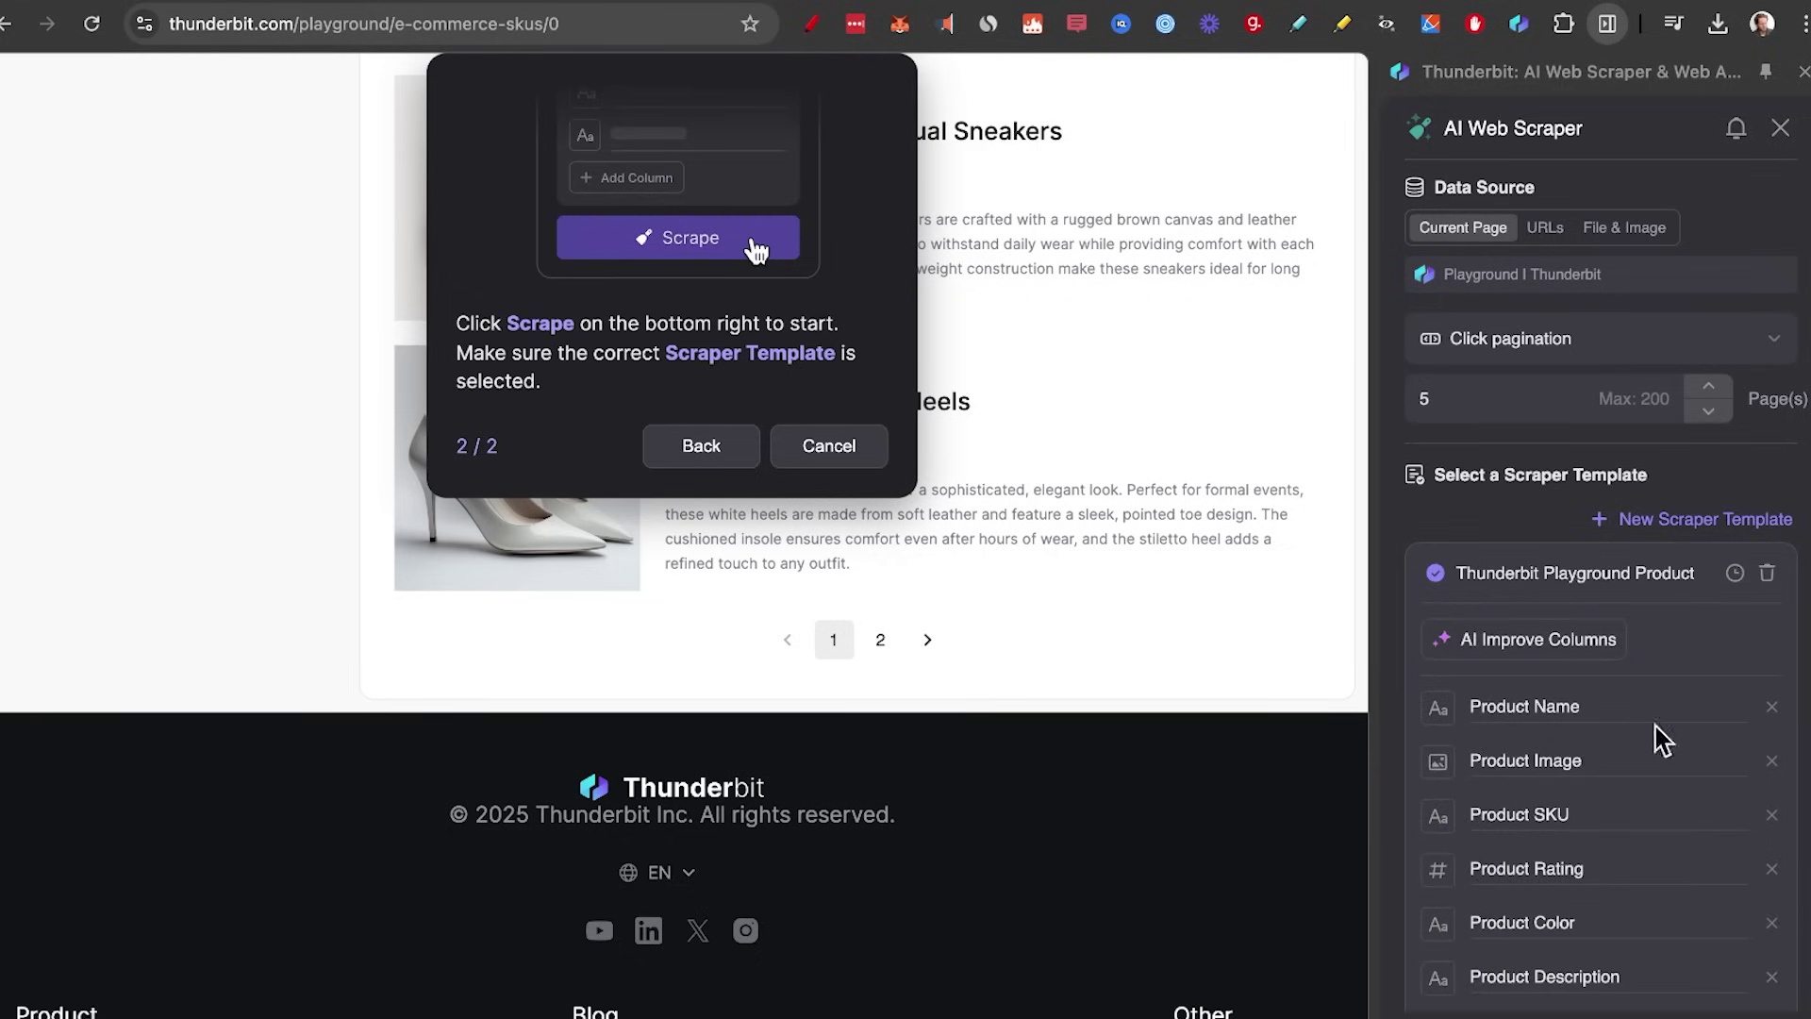
Scrape all 23 products across both pages and download them as CSV
{"action": "scroll", "coordinate": [1655, 726], "scroll_direction": "down", "scroll_amount": 3}
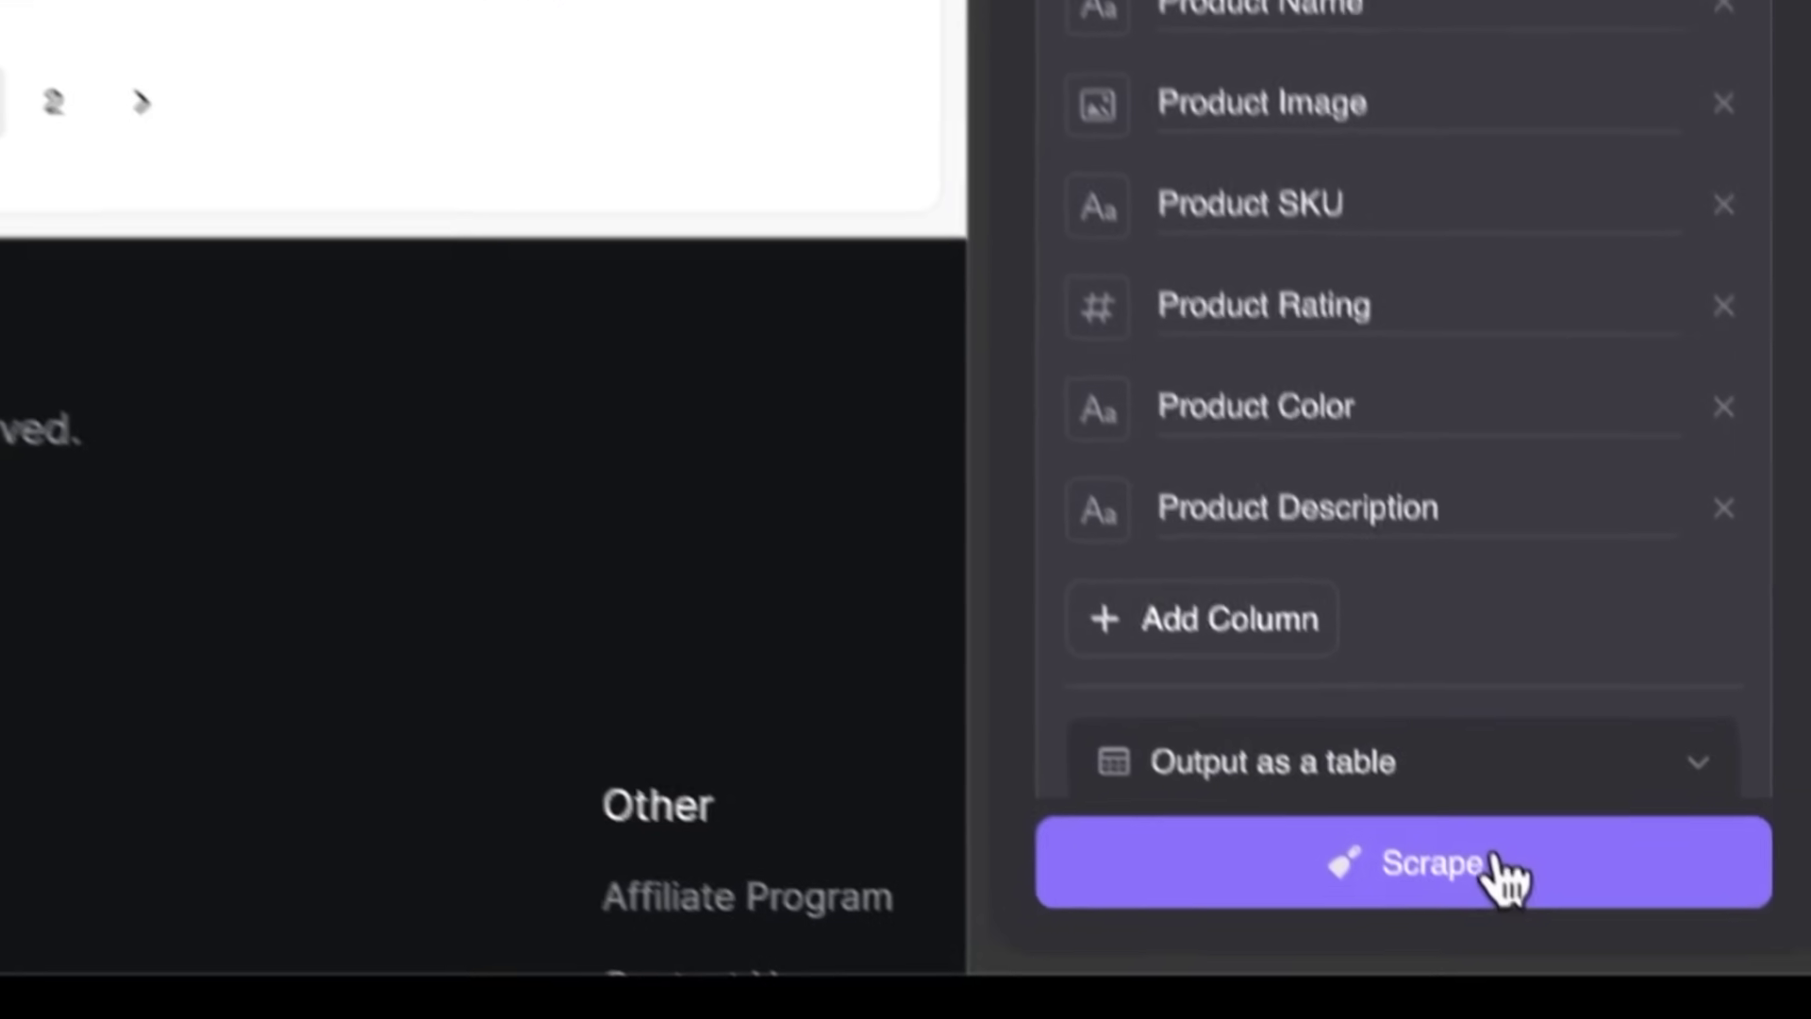
{"action": "left_click", "coordinate": [1500, 860]}
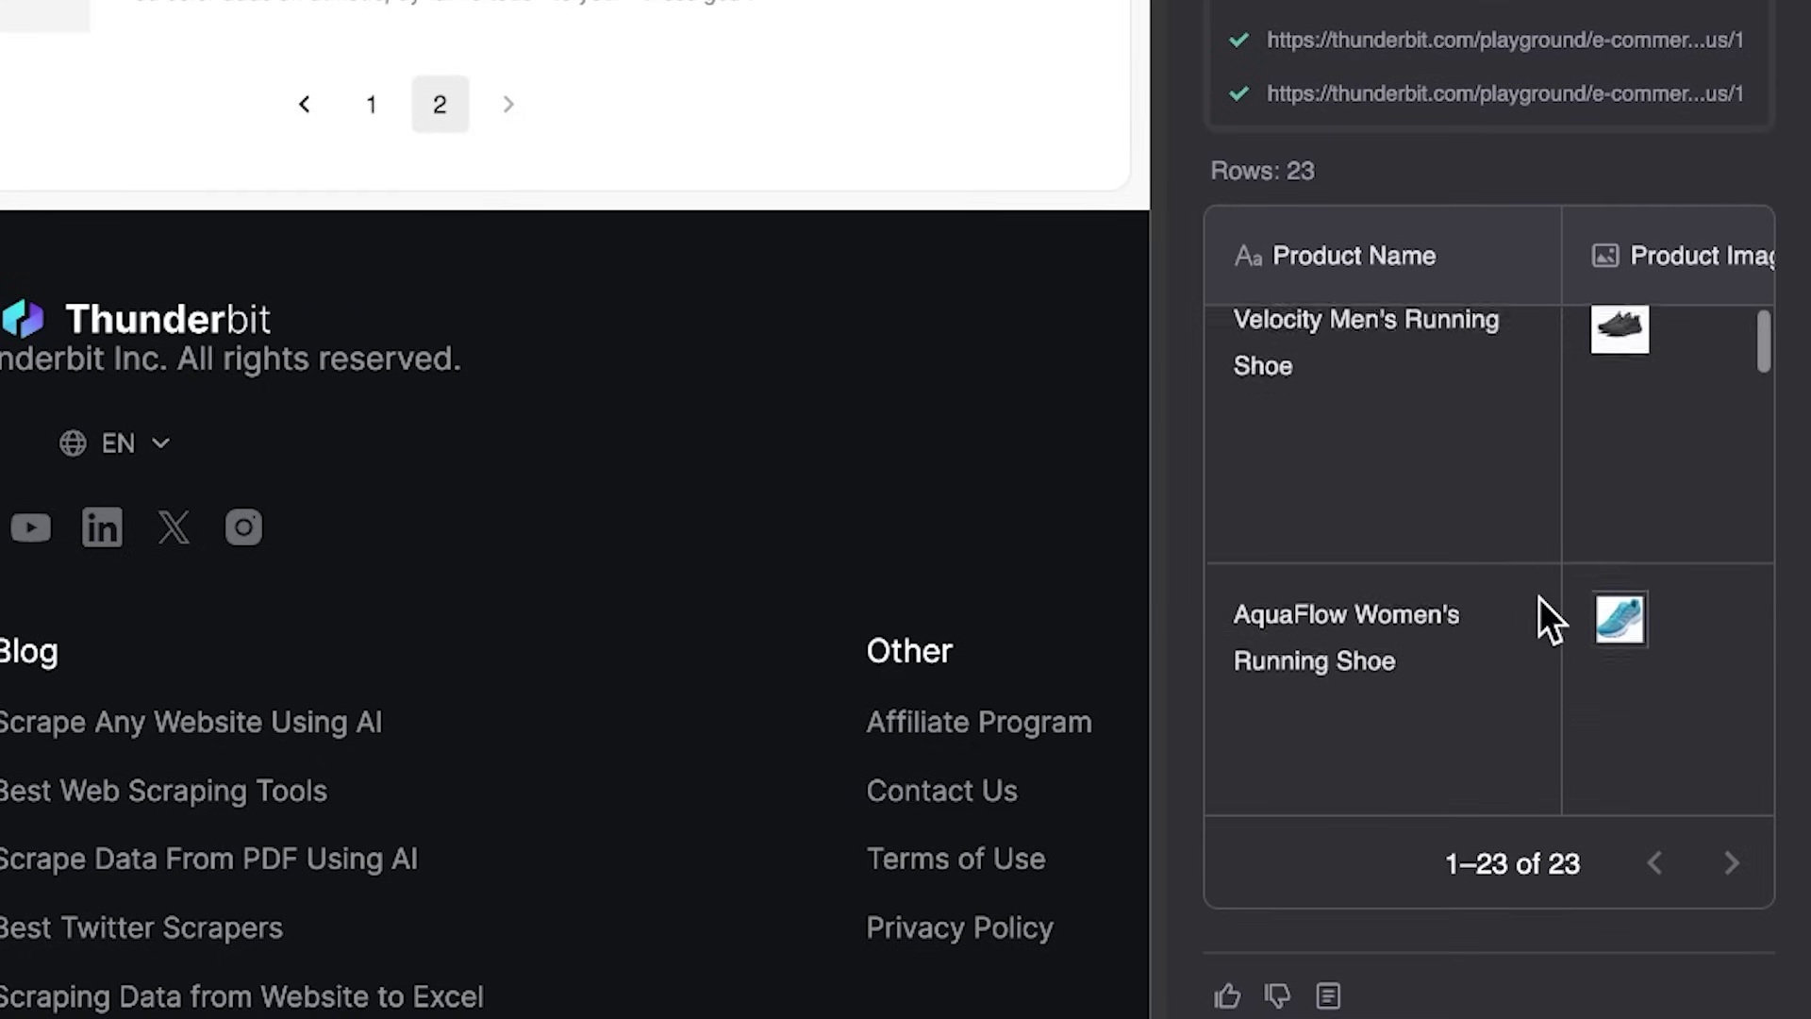
{"action": "scroll", "coordinate": [1540, 600], "scroll_direction": "down", "scroll_amount": 10}
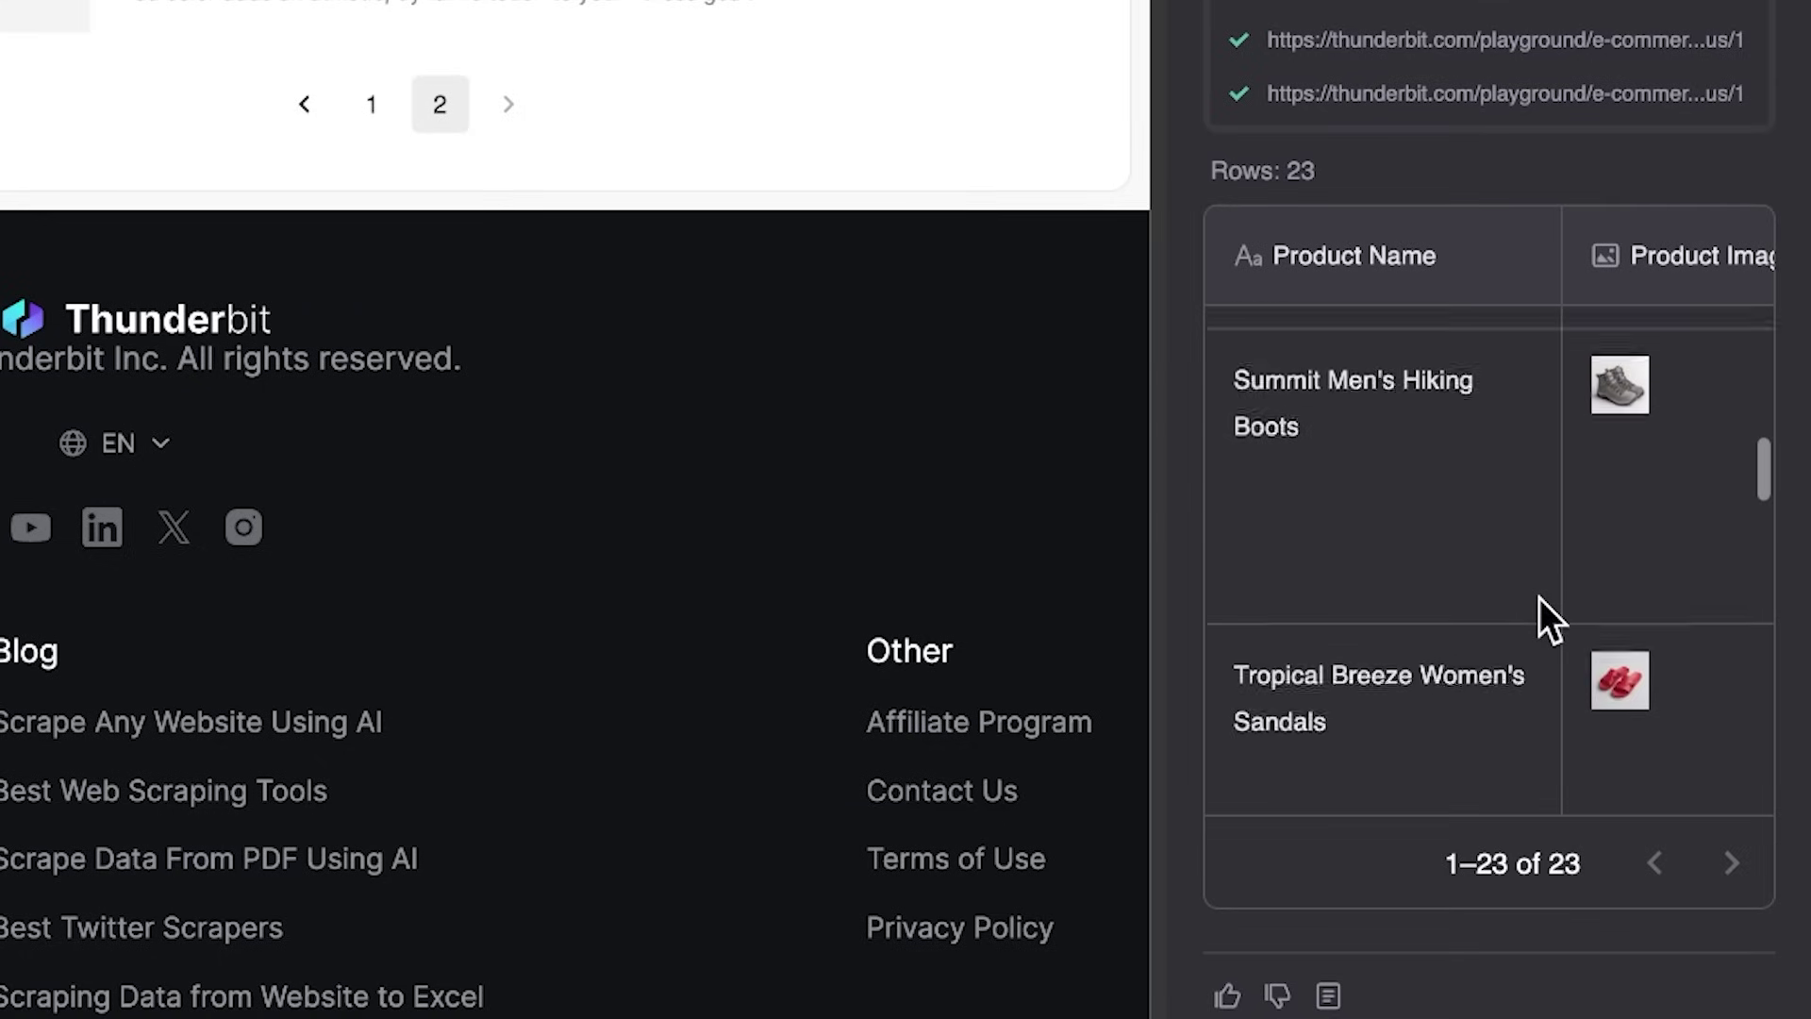
{"action": "scroll", "coordinate": [1538, 597], "scroll_direction": "right", "scroll_amount": 10}
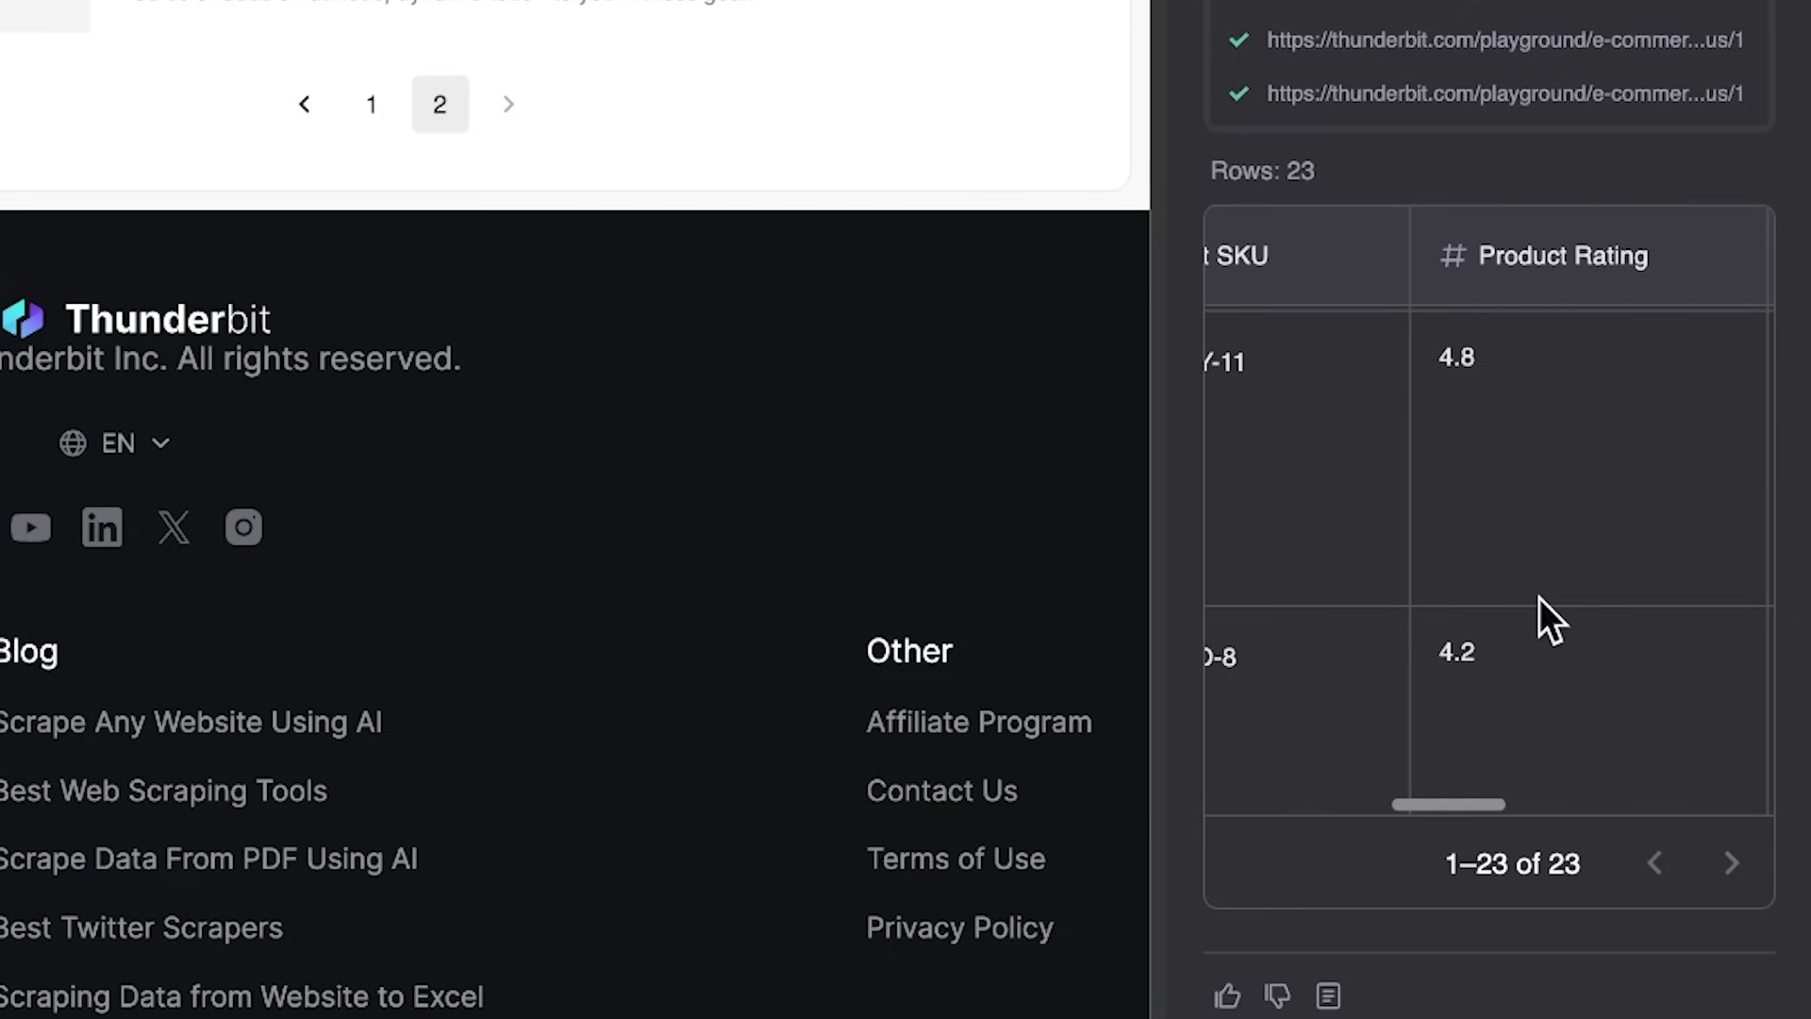
{"action": "scroll", "coordinate": [1538, 597], "scroll_direction": "right", "scroll_amount": 10}
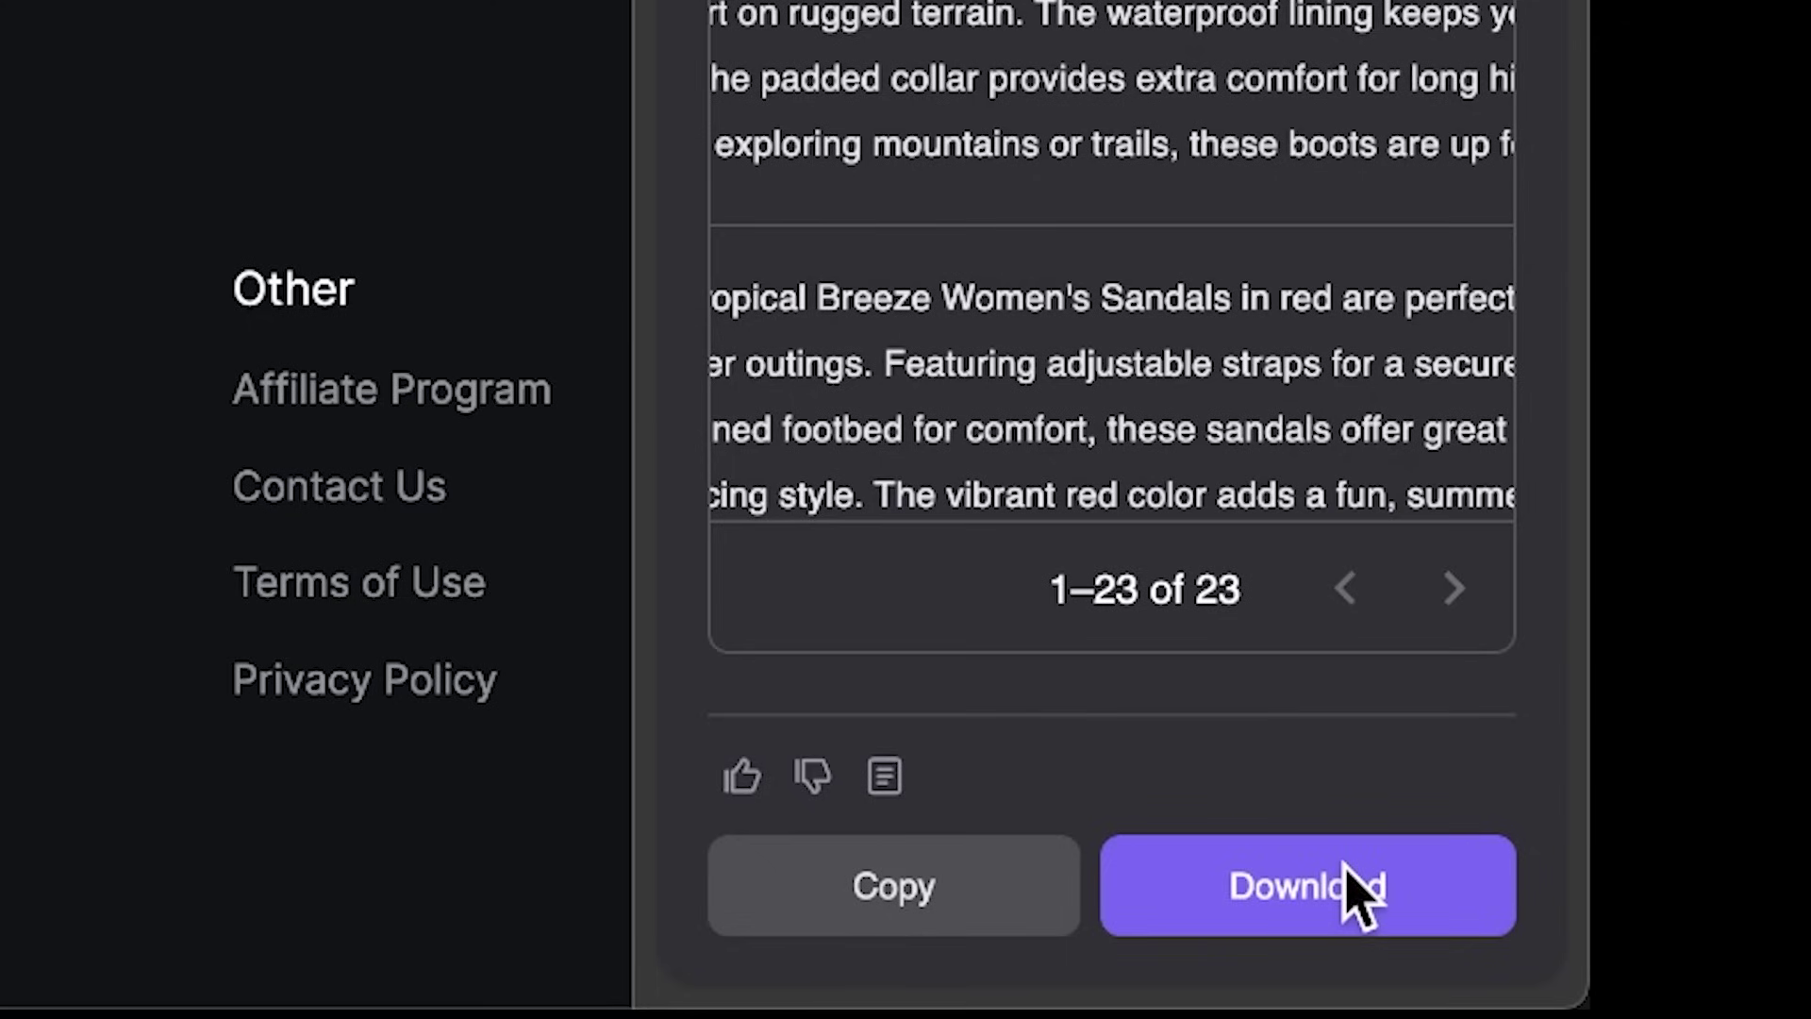
{"action": "left_click", "coordinate": [1346, 889]}
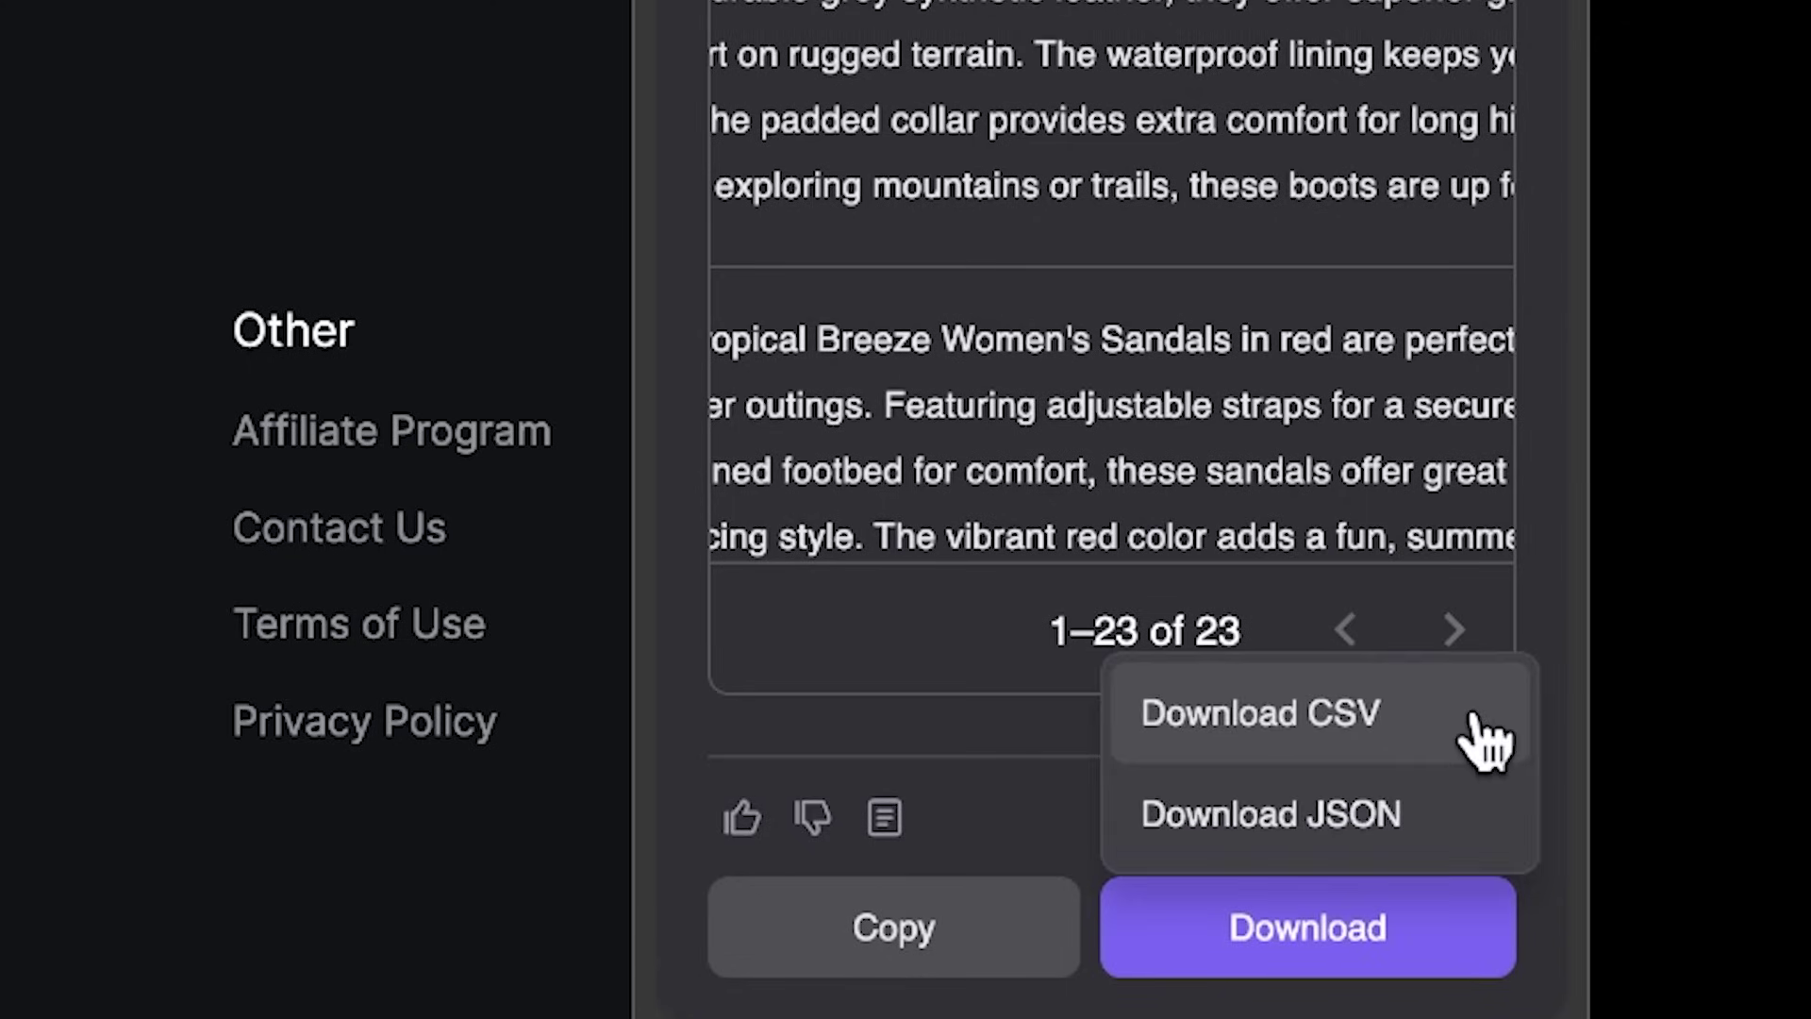
{"action": "left_click", "coordinate": [1479, 727]}
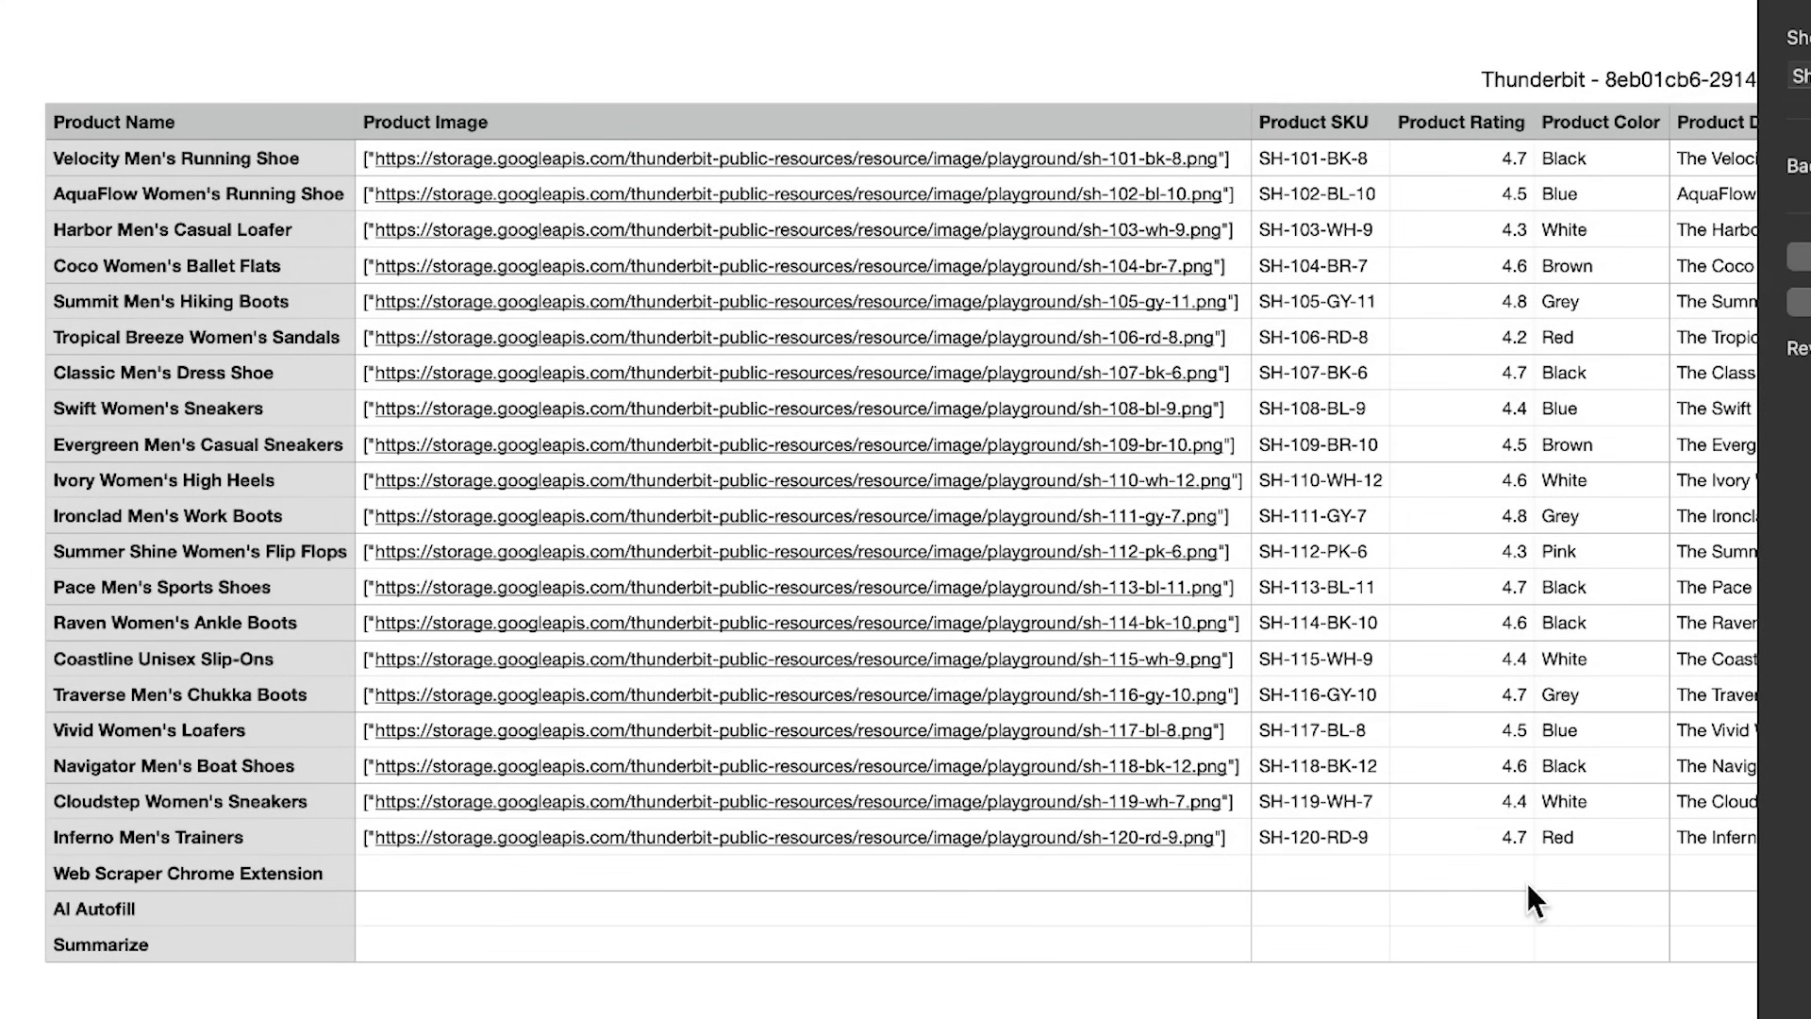
{"action": "scroll", "coordinate": [1526, 881], "scroll_direction": "right", "scroll_amount": 8}
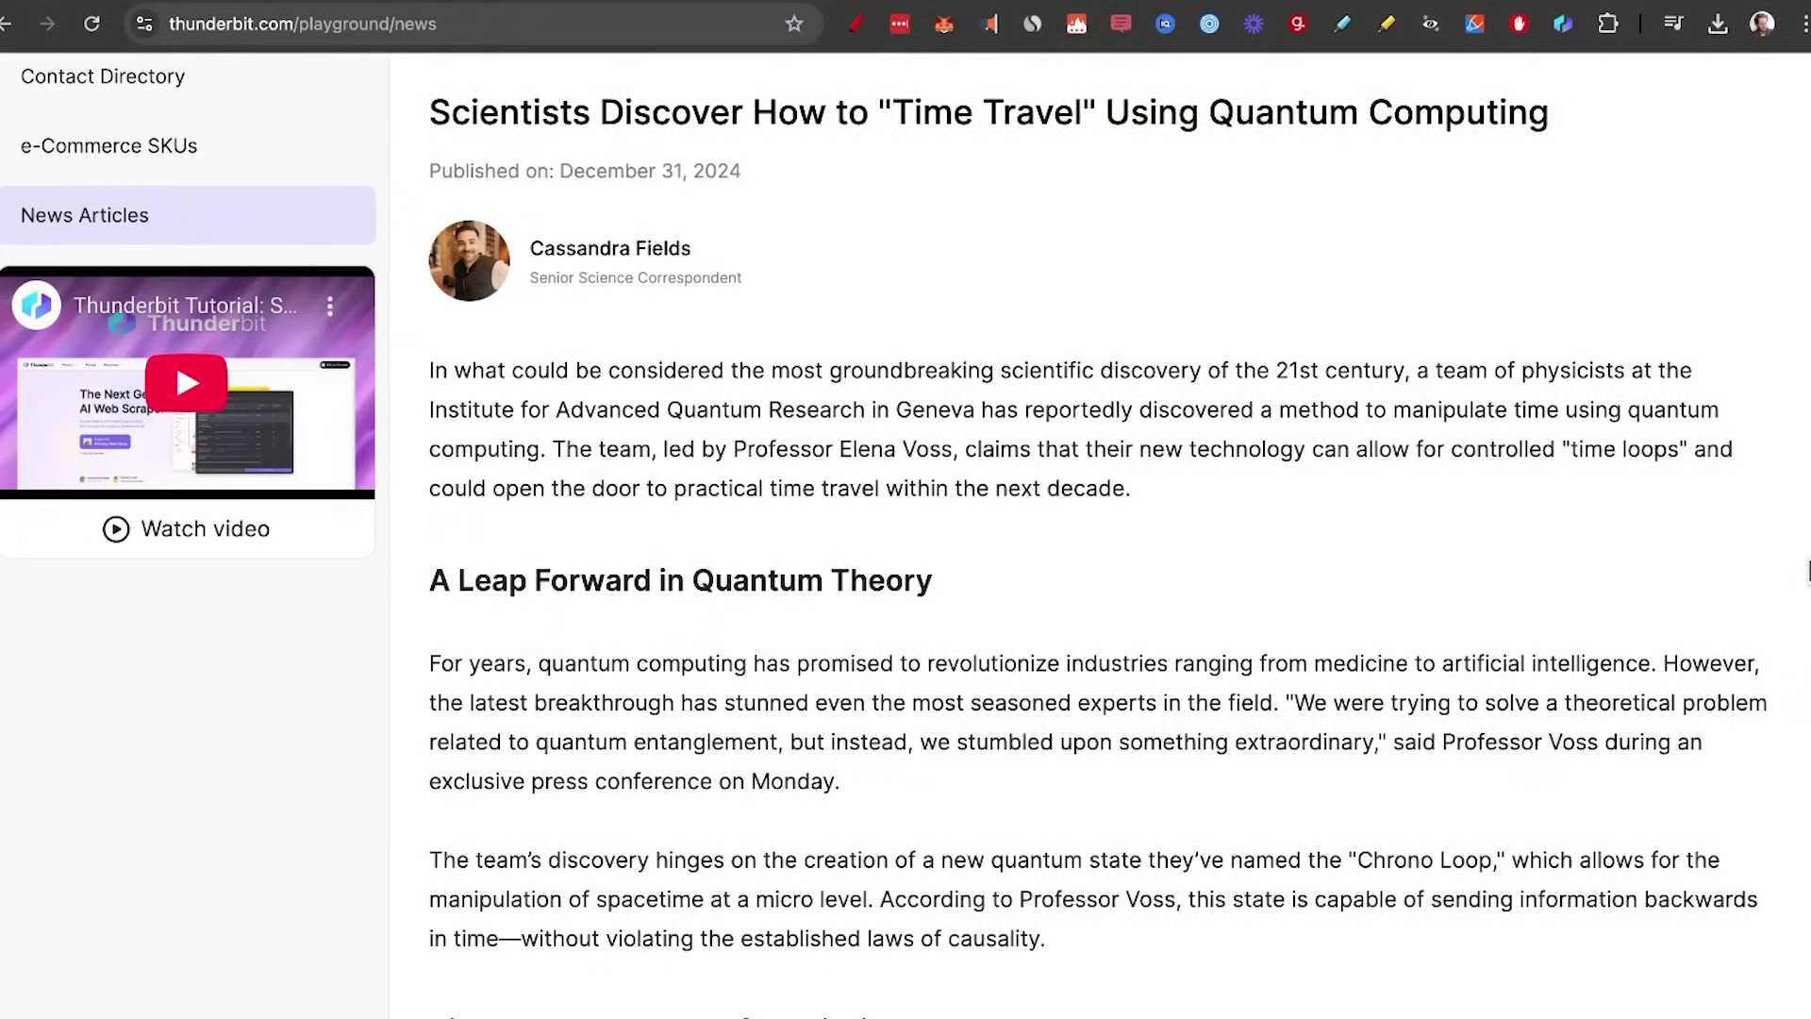
Scrape the open news article with the News Article Page template
{"action": "scroll", "coordinate": [1094, 529], "scroll_direction": "down", "scroll_amount": 5}
{"action": "scroll", "coordinate": [906, 529], "scroll_direction": "down", "scroll_amount": 5}
{"action": "scroll", "coordinate": [906, 528], "scroll_direction": "up", "scroll_amount": 15}
{"action": "left_click", "coordinate": [1564, 24]}
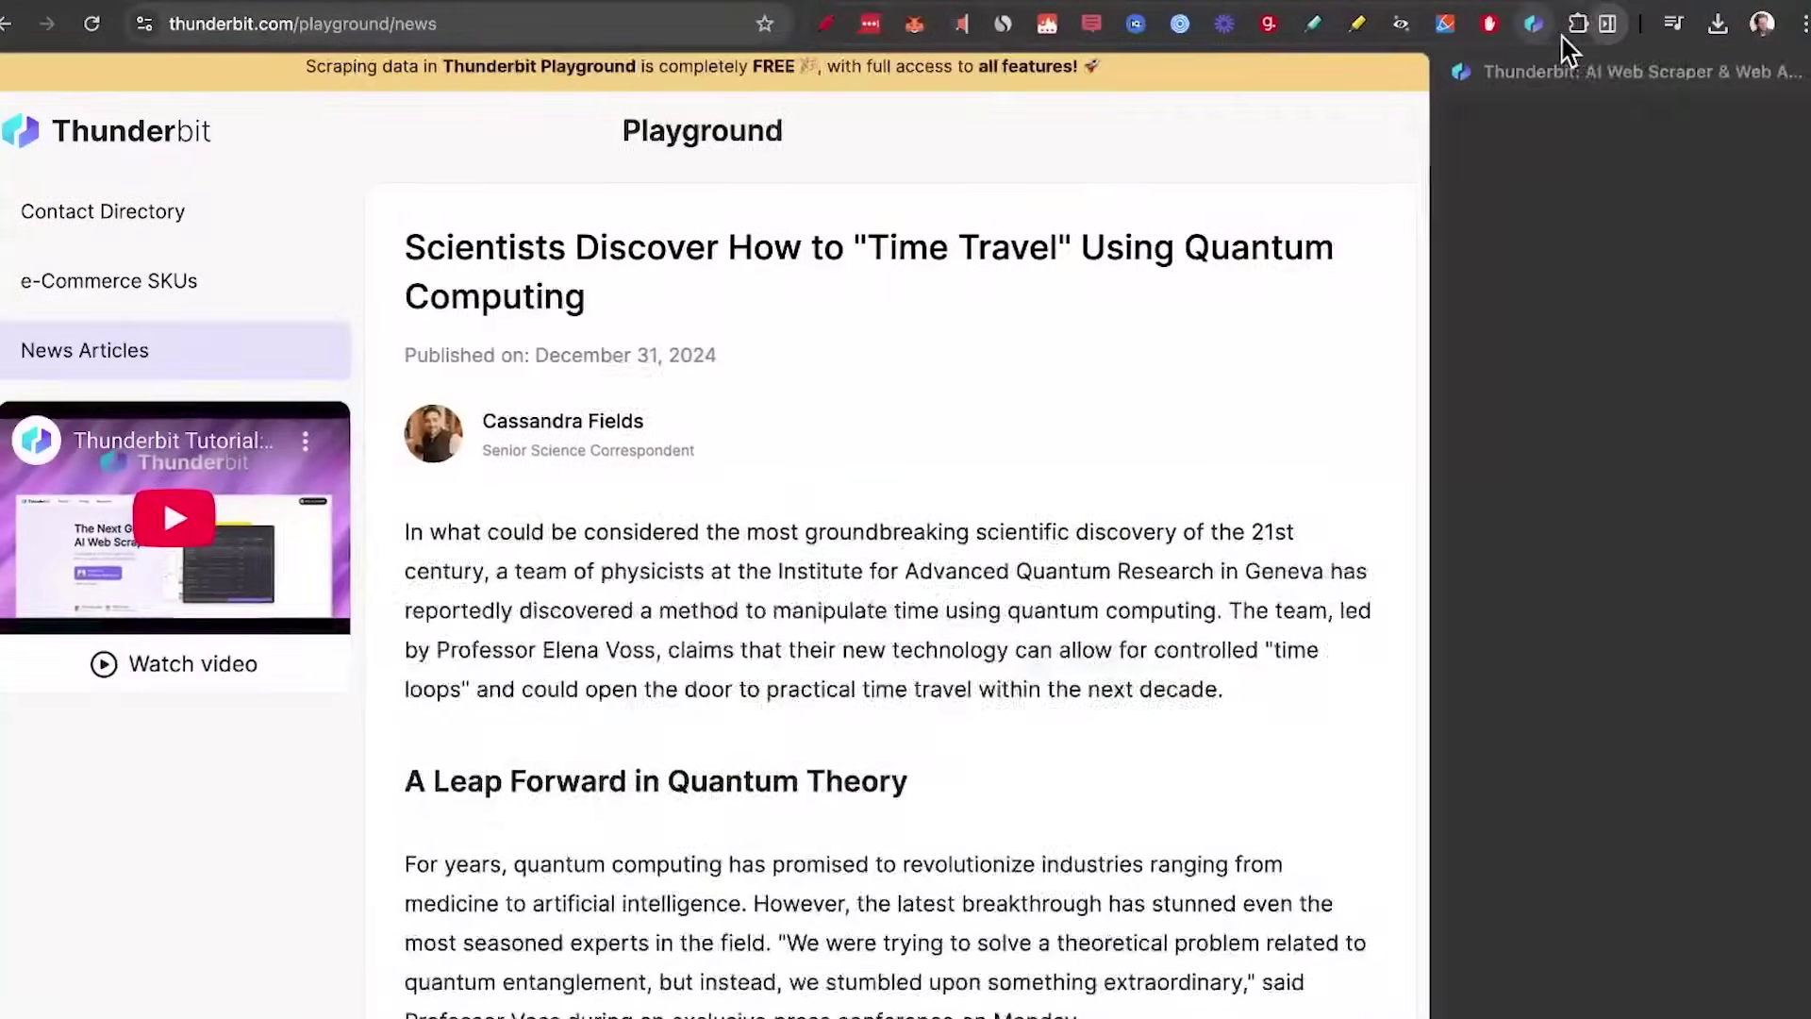
{"action": "left_click", "coordinate": [1719, 279]}
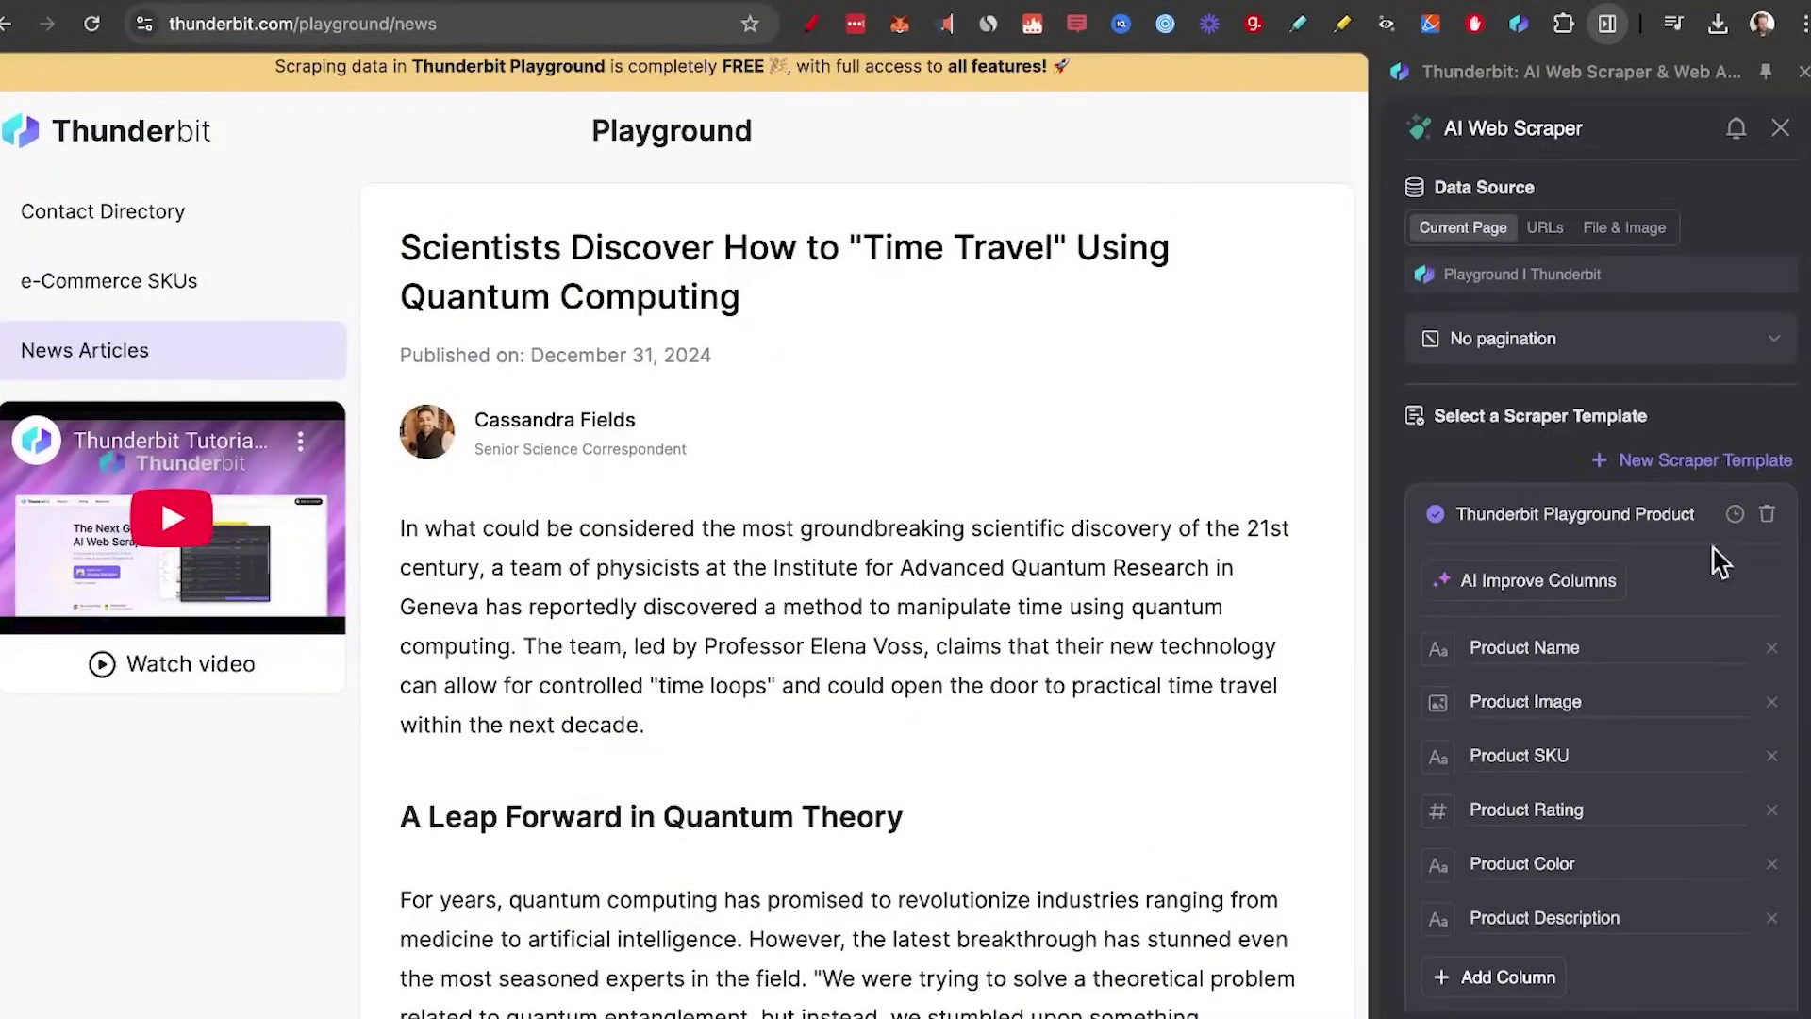
{"action": "left_click", "coordinate": [1760, 462]}
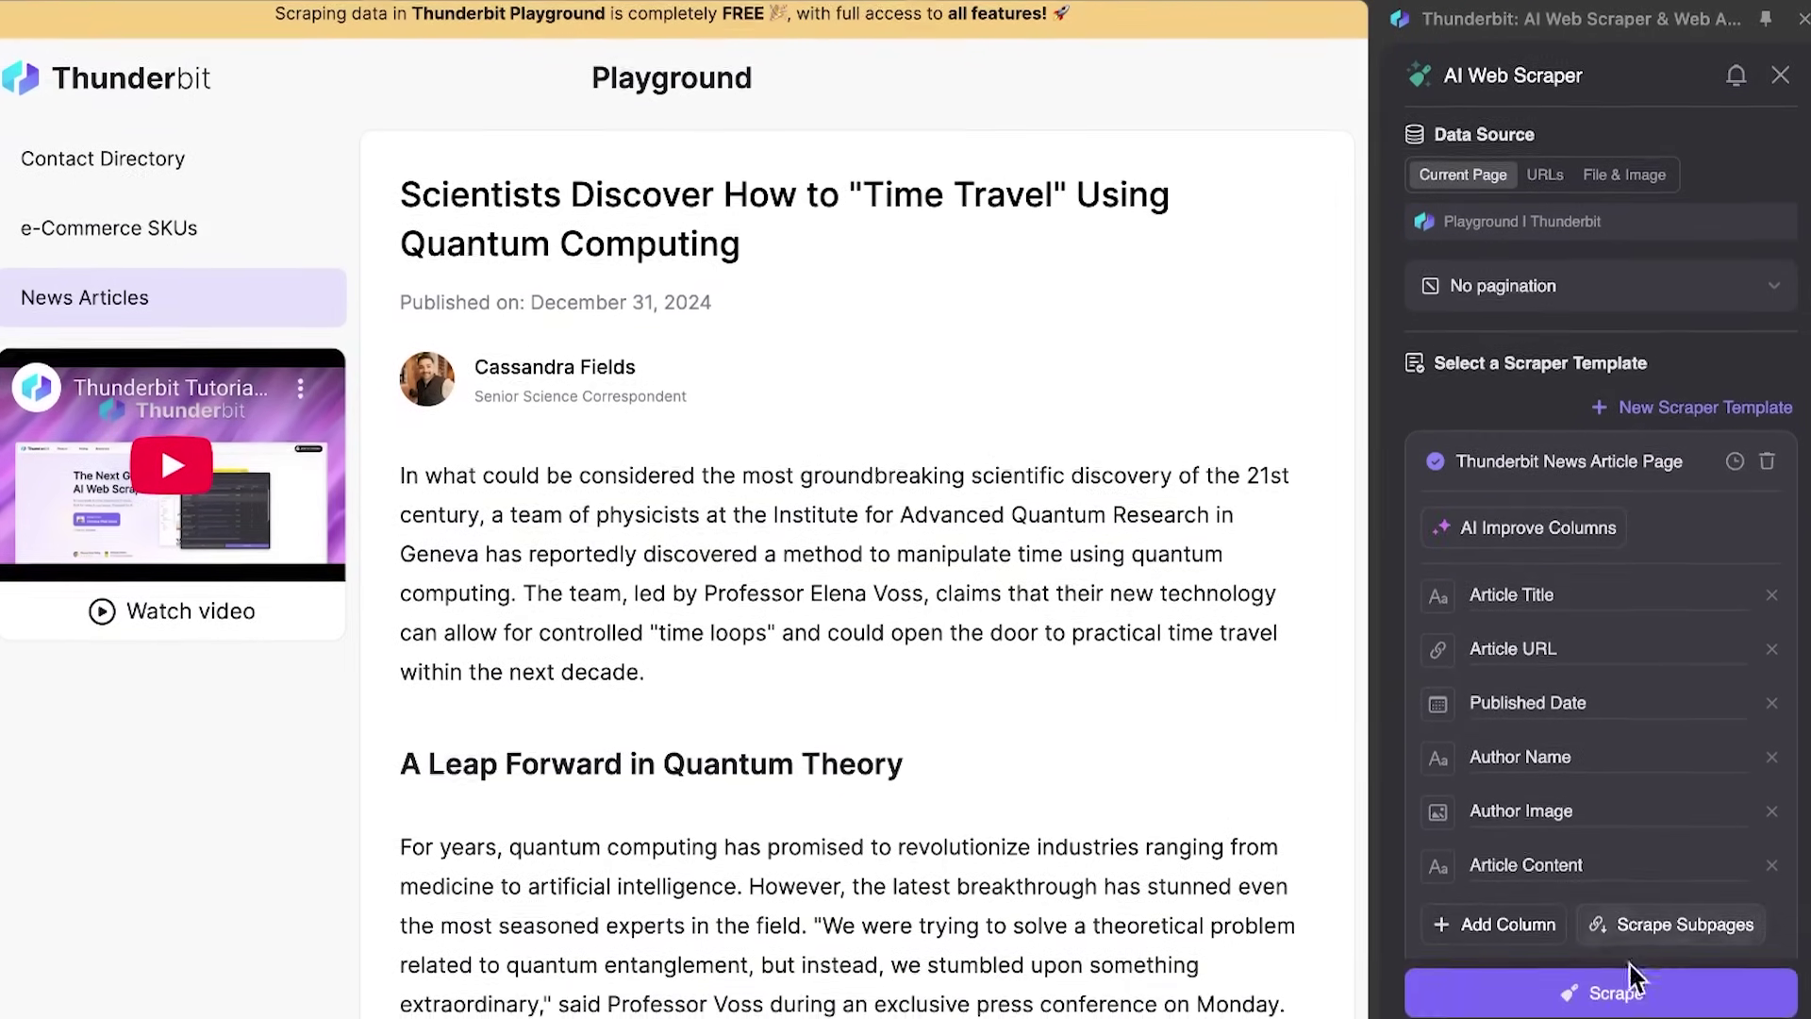
{"action": "left_click", "coordinate": [1630, 971]}
Download the scraped article record as CSV
{"action": "left_click", "coordinate": [1646, 958]}
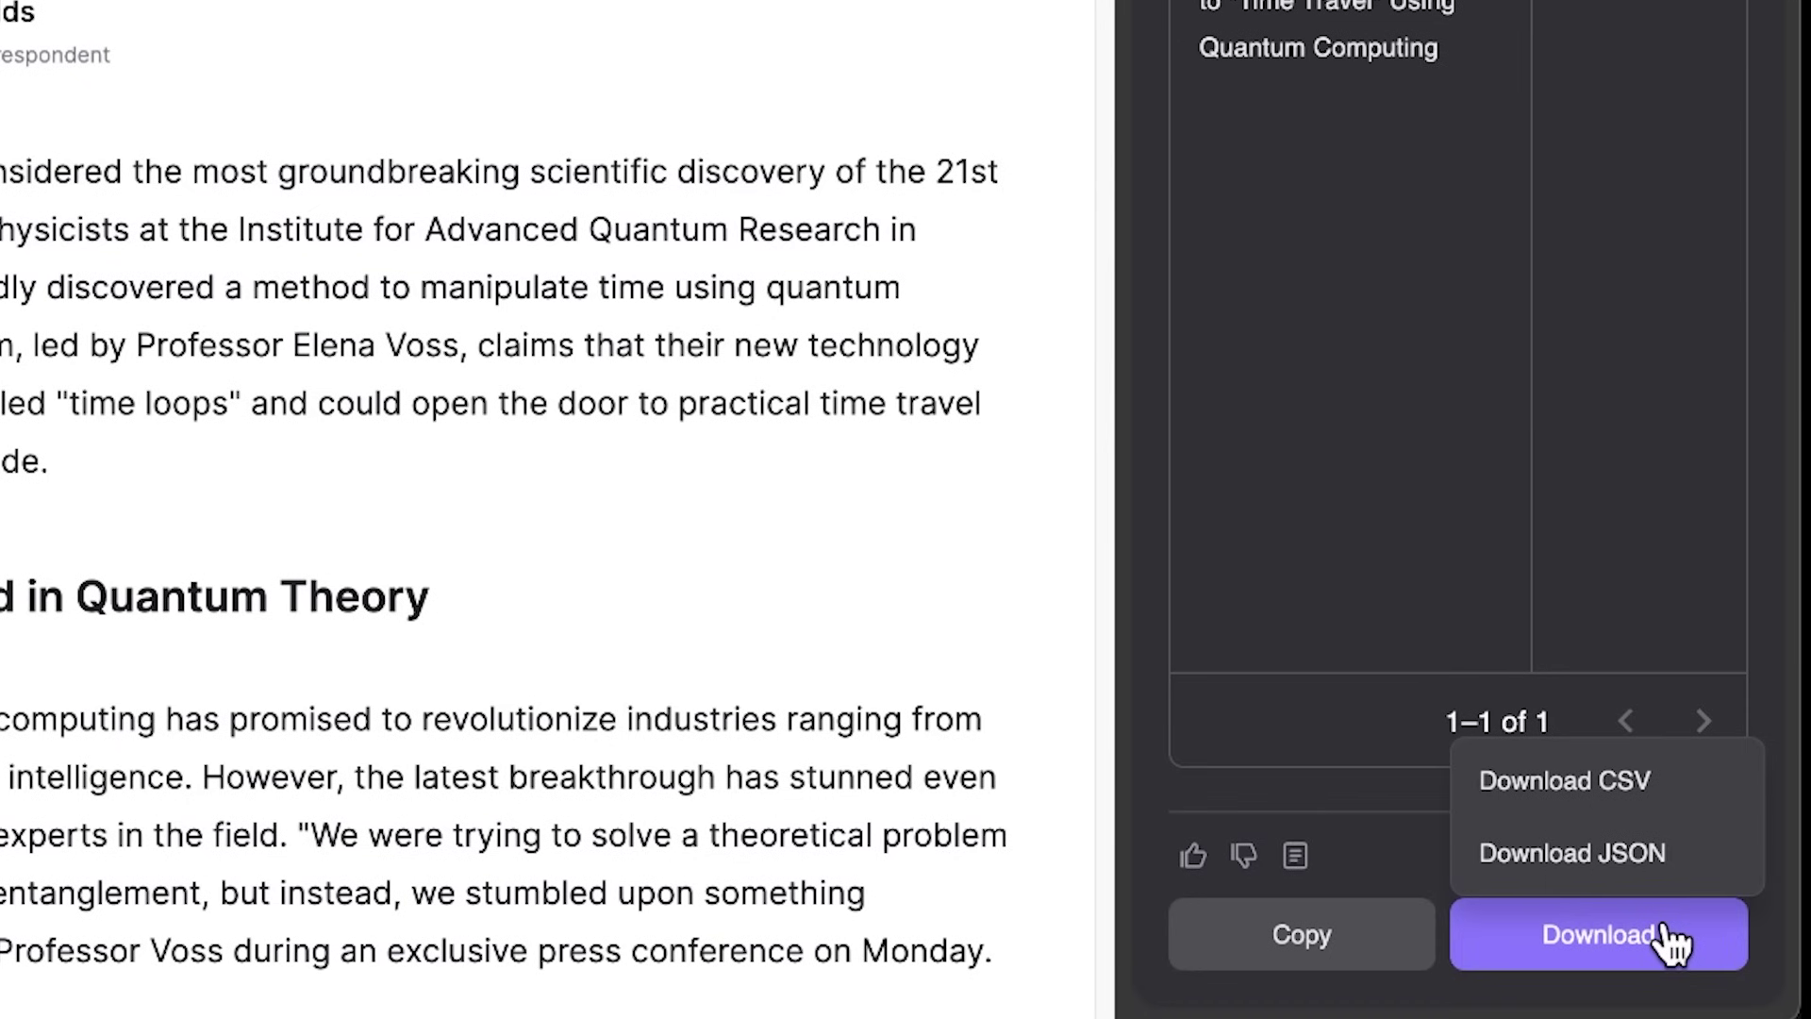
{"action": "left_click", "coordinate": [1641, 871]}
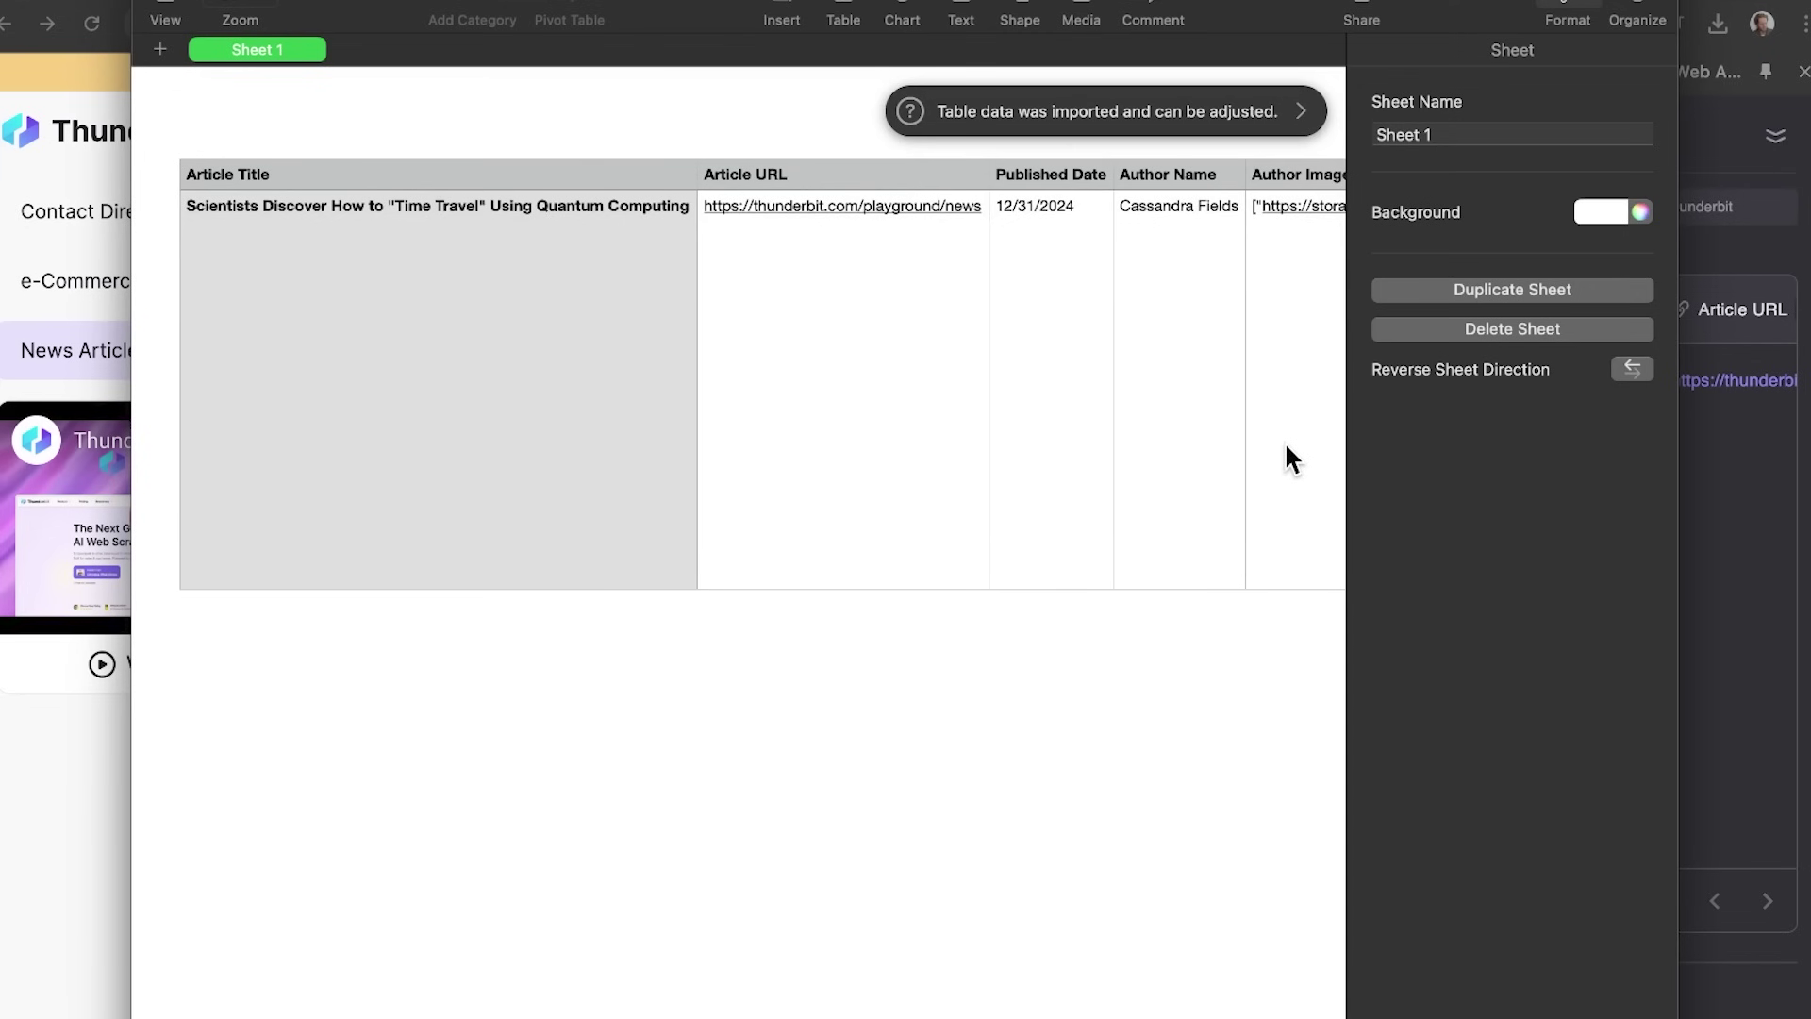
{"action": "scroll", "coordinate": [1285, 457], "scroll_direction": "right", "scroll_amount": 10}
{"action": "scroll", "coordinate": [1287, 449], "scroll_direction": "right", "scroll_amount": 15}
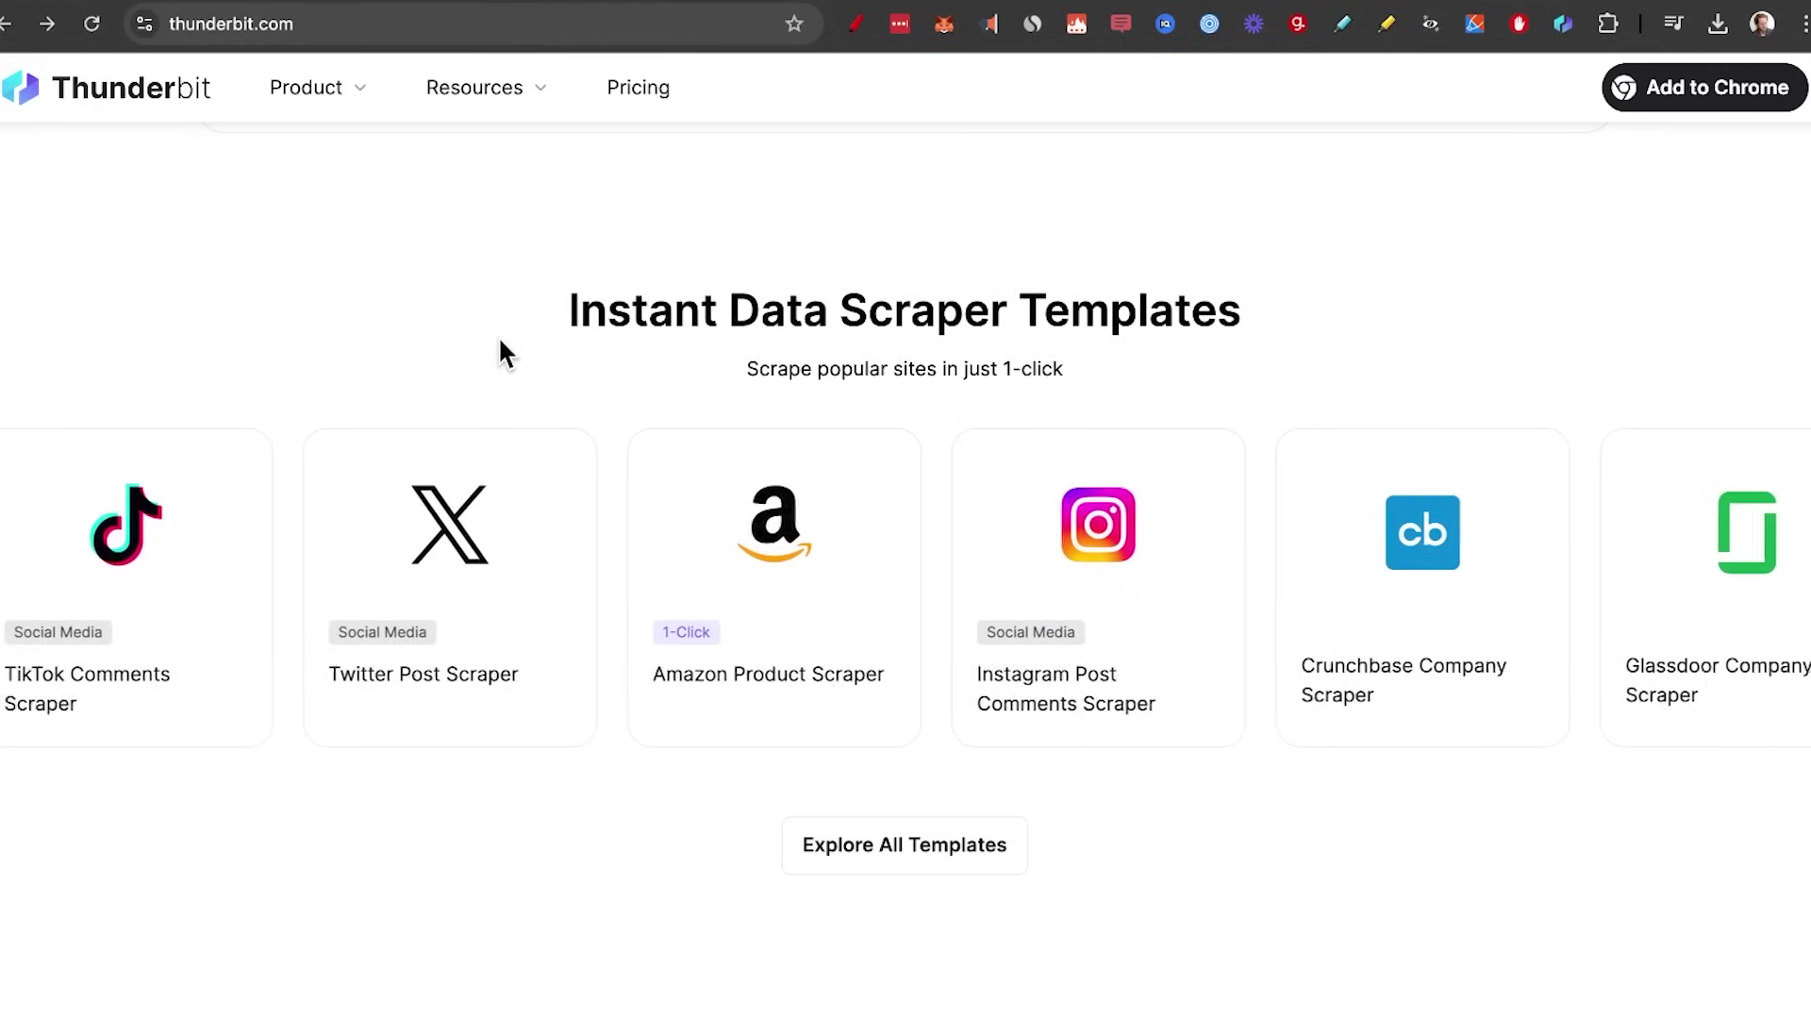
Open the full scraper template catalogue and search it for 'linkedin'
{"action": "left_click_drag", "start_coordinate": [556, 311], "coordinate": [1273, 336]}
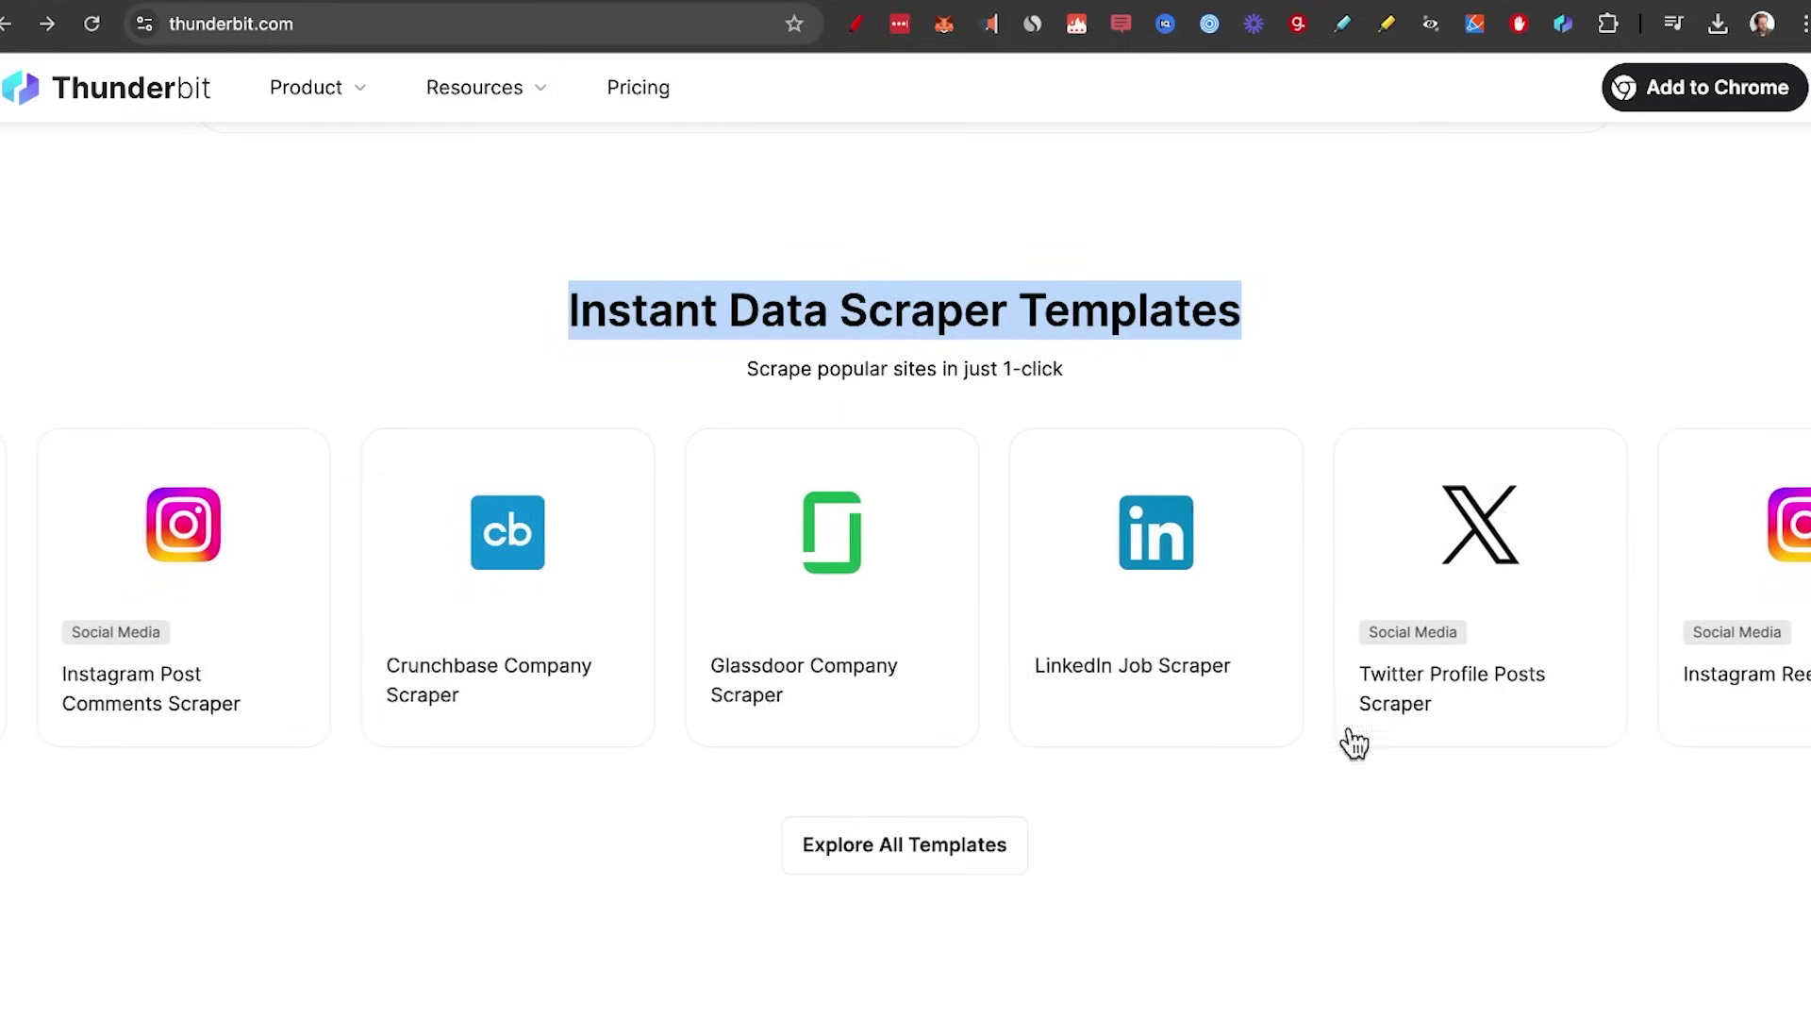
{"action": "left_click", "coordinate": [891, 868]}
{"action": "scroll", "coordinate": [1617, 810], "scroll_direction": "down", "scroll_amount": 3}
{"action": "scroll", "coordinate": [1617, 803], "scroll_direction": "down", "scroll_amount": 10}
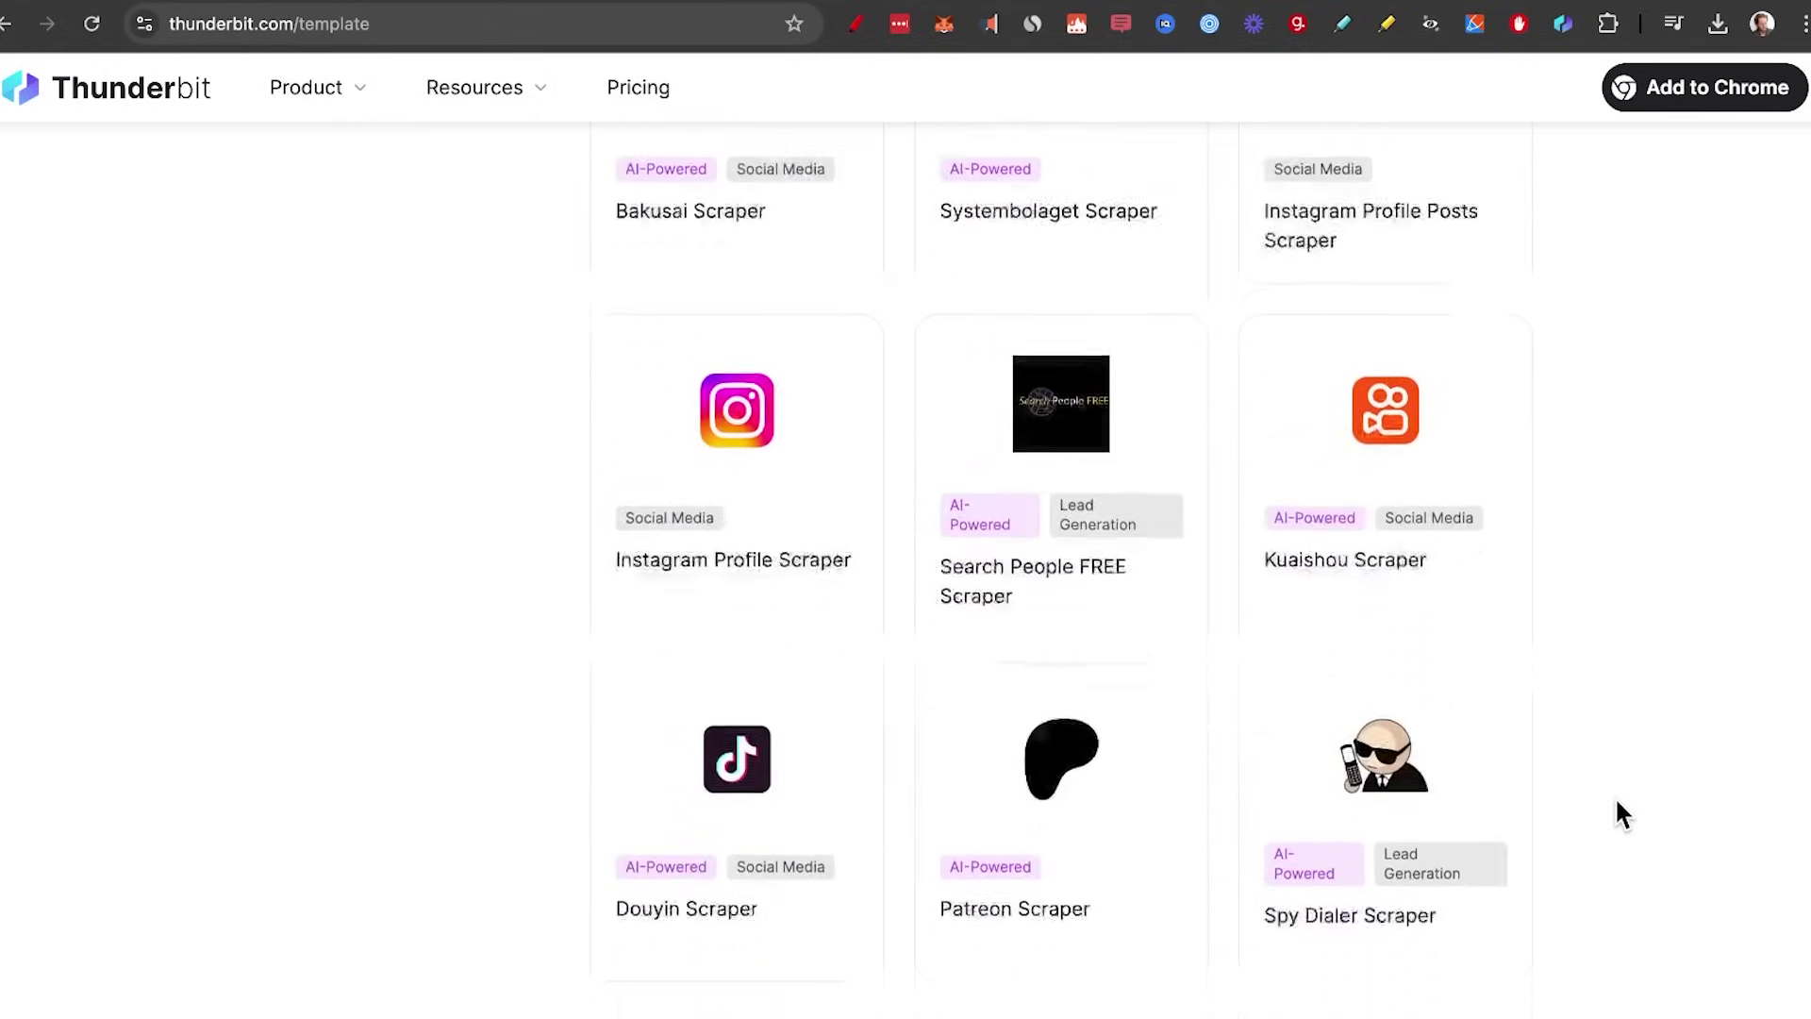
{"action": "scroll", "coordinate": [1617, 803], "scroll_direction": "down", "scroll_amount": 3}
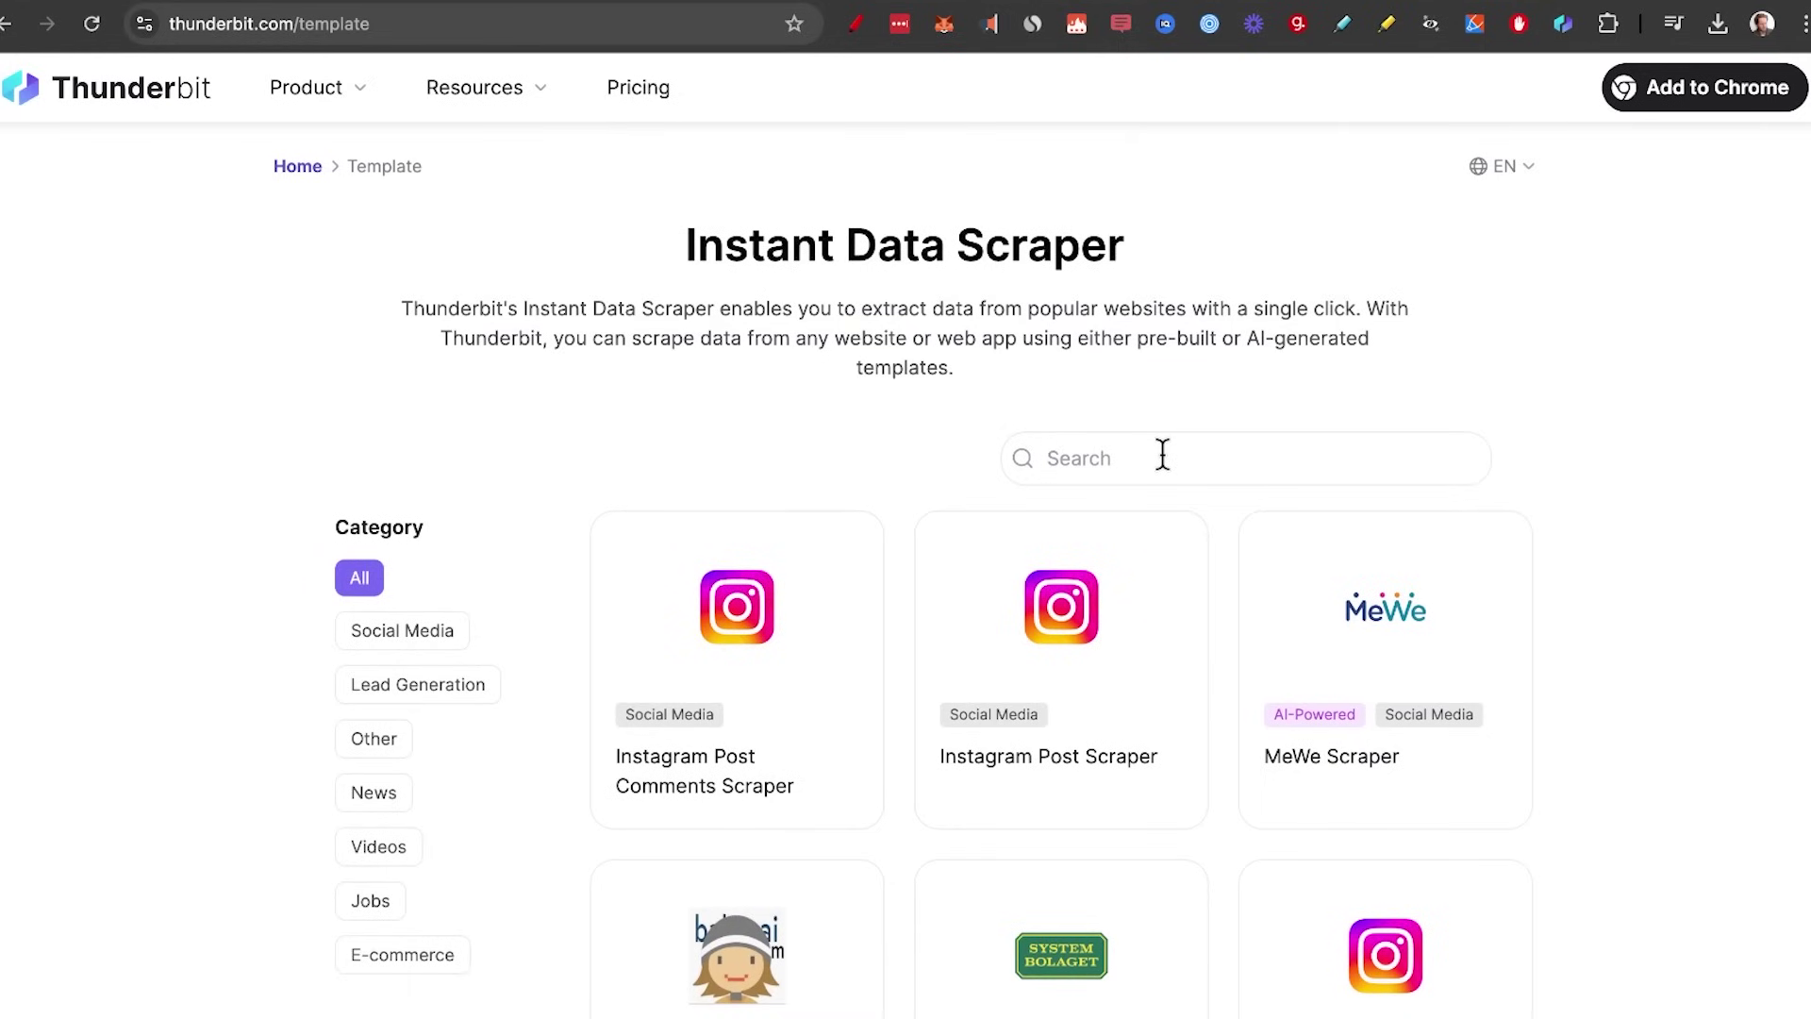
{"action": "type", "text": "linkedin"}
{"action": "scroll", "coordinate": [1208, 505], "scroll_direction": "down", "scroll_amount": 3}
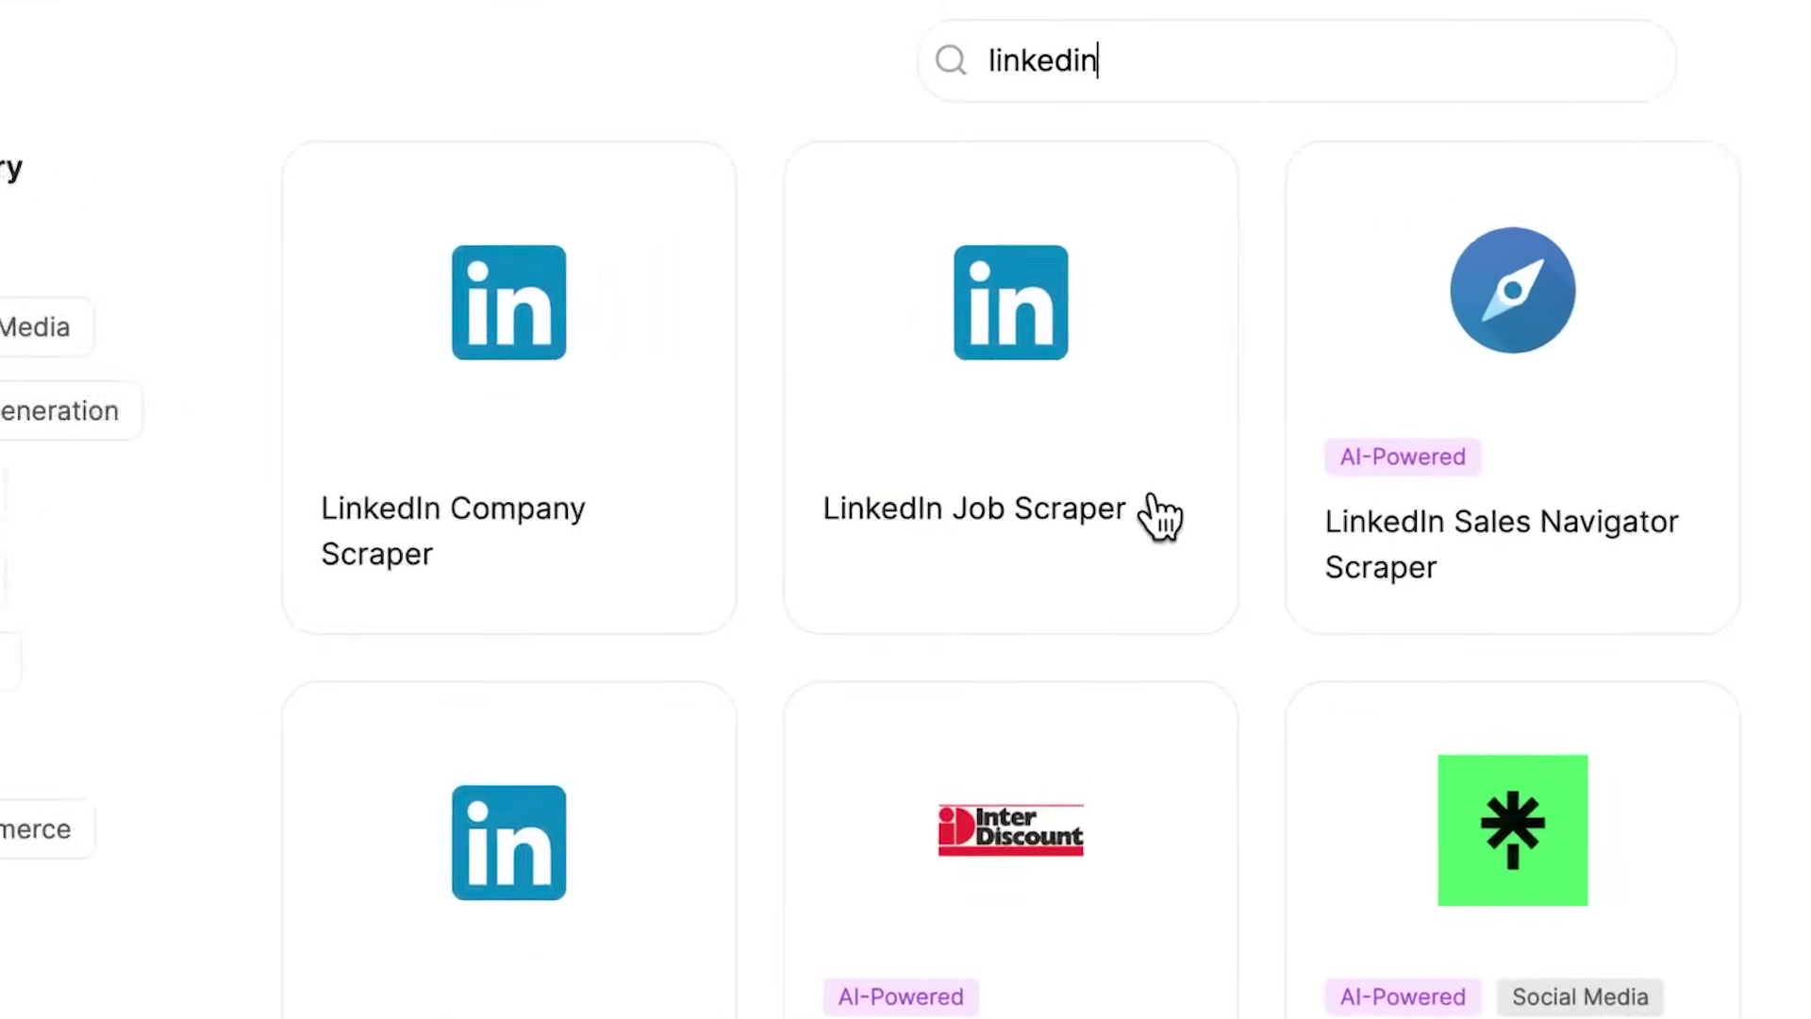
Open the LinkedIn Job Scraper template page
{"action": "left_click", "coordinate": [1154, 517]}
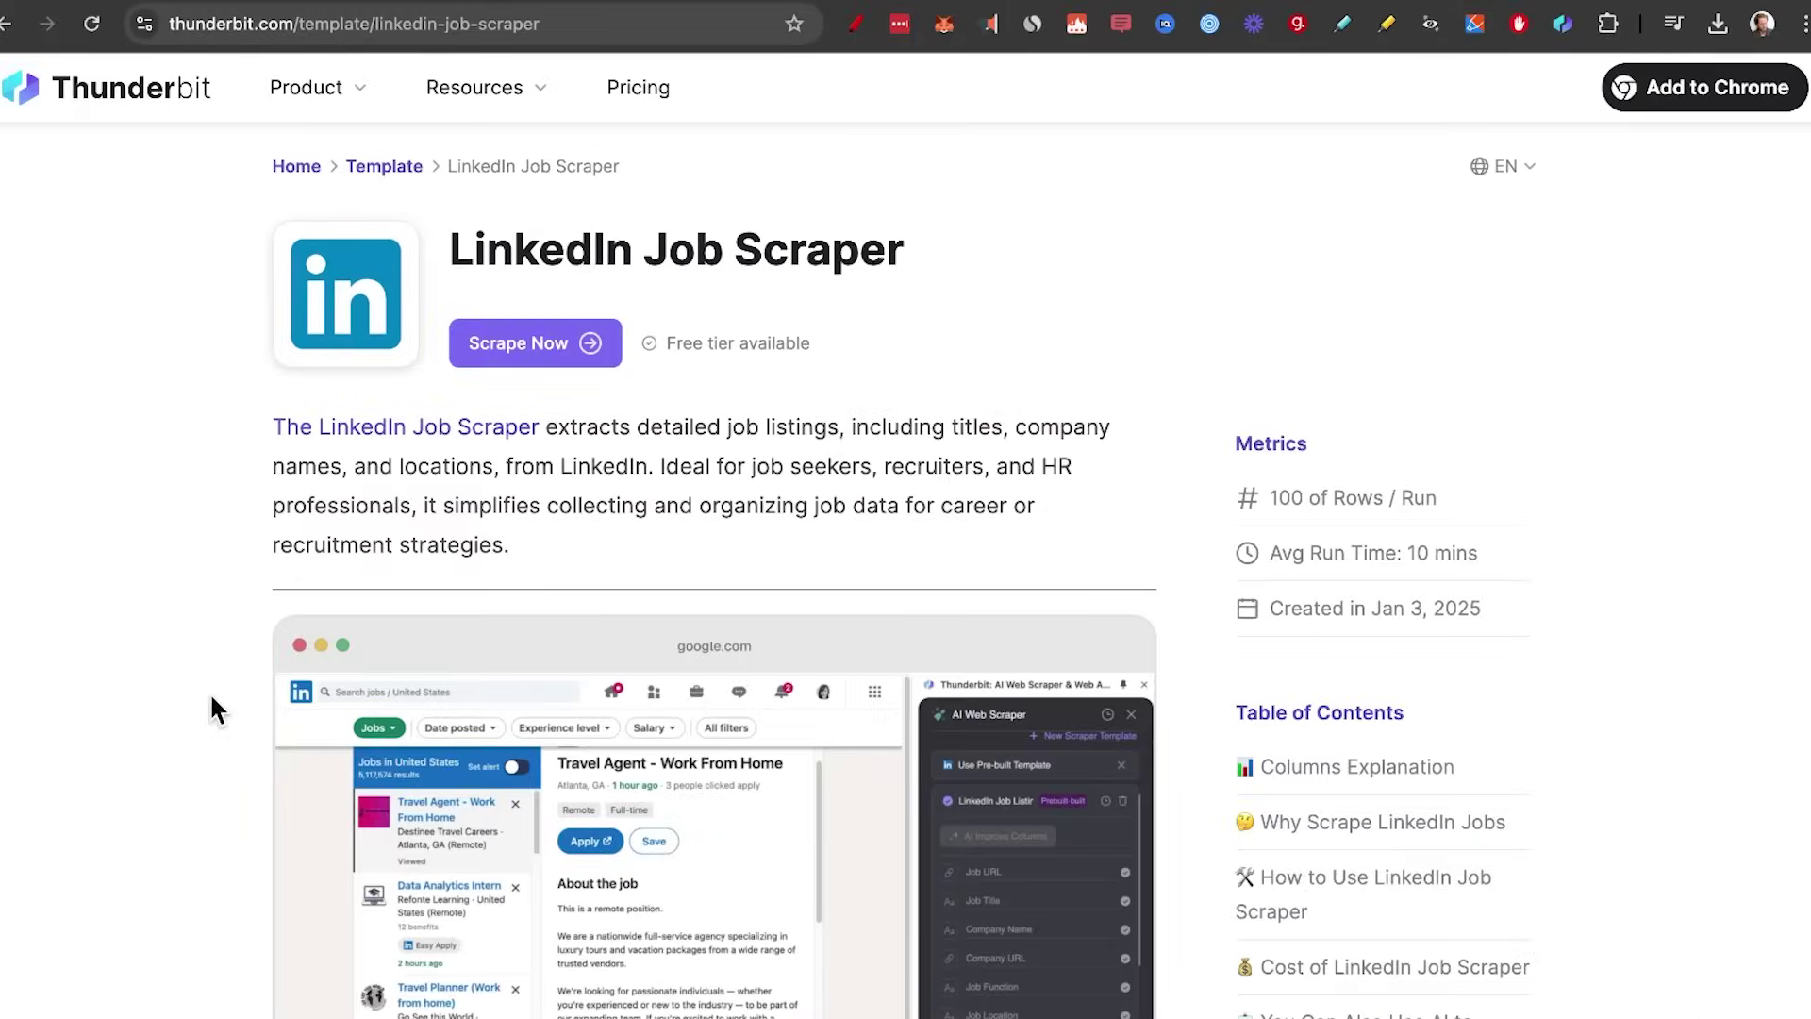
{"action": "scroll", "coordinate": [215, 708], "scroll_direction": "down", "scroll_amount": 1}
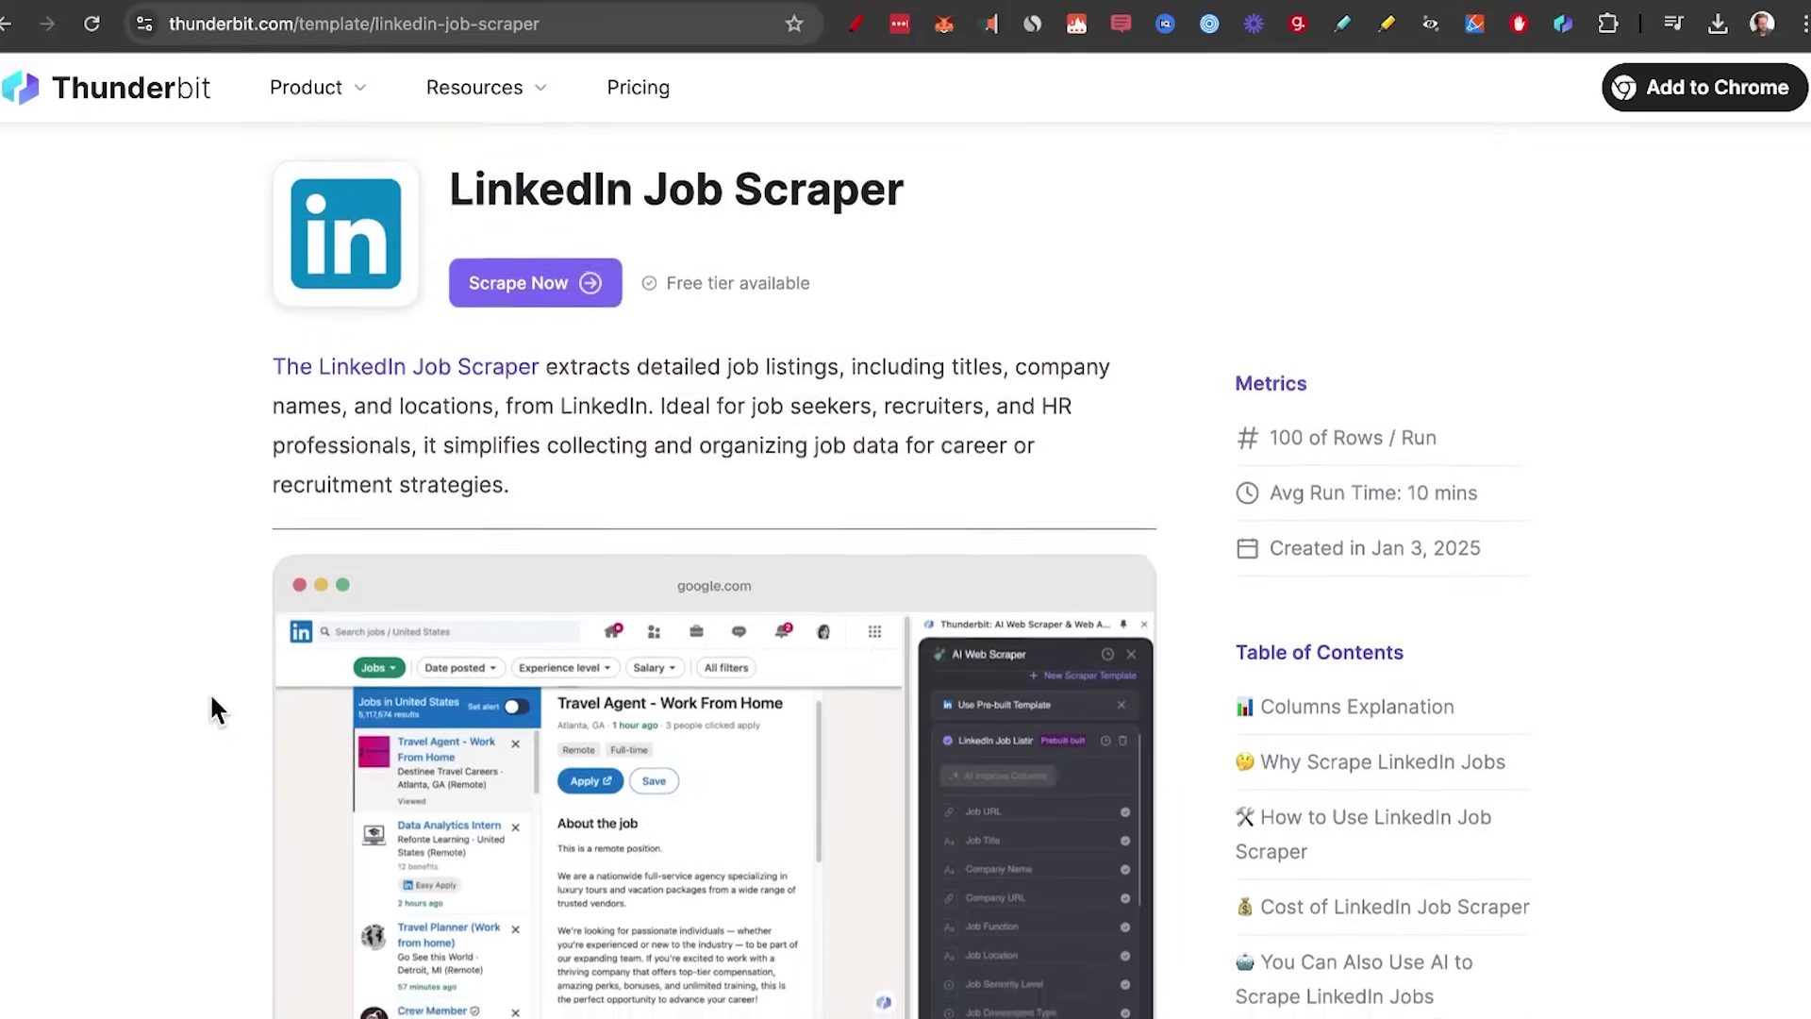
{"action": "scroll", "coordinate": [211, 709], "scroll_direction": "down", "scroll_amount": 1}
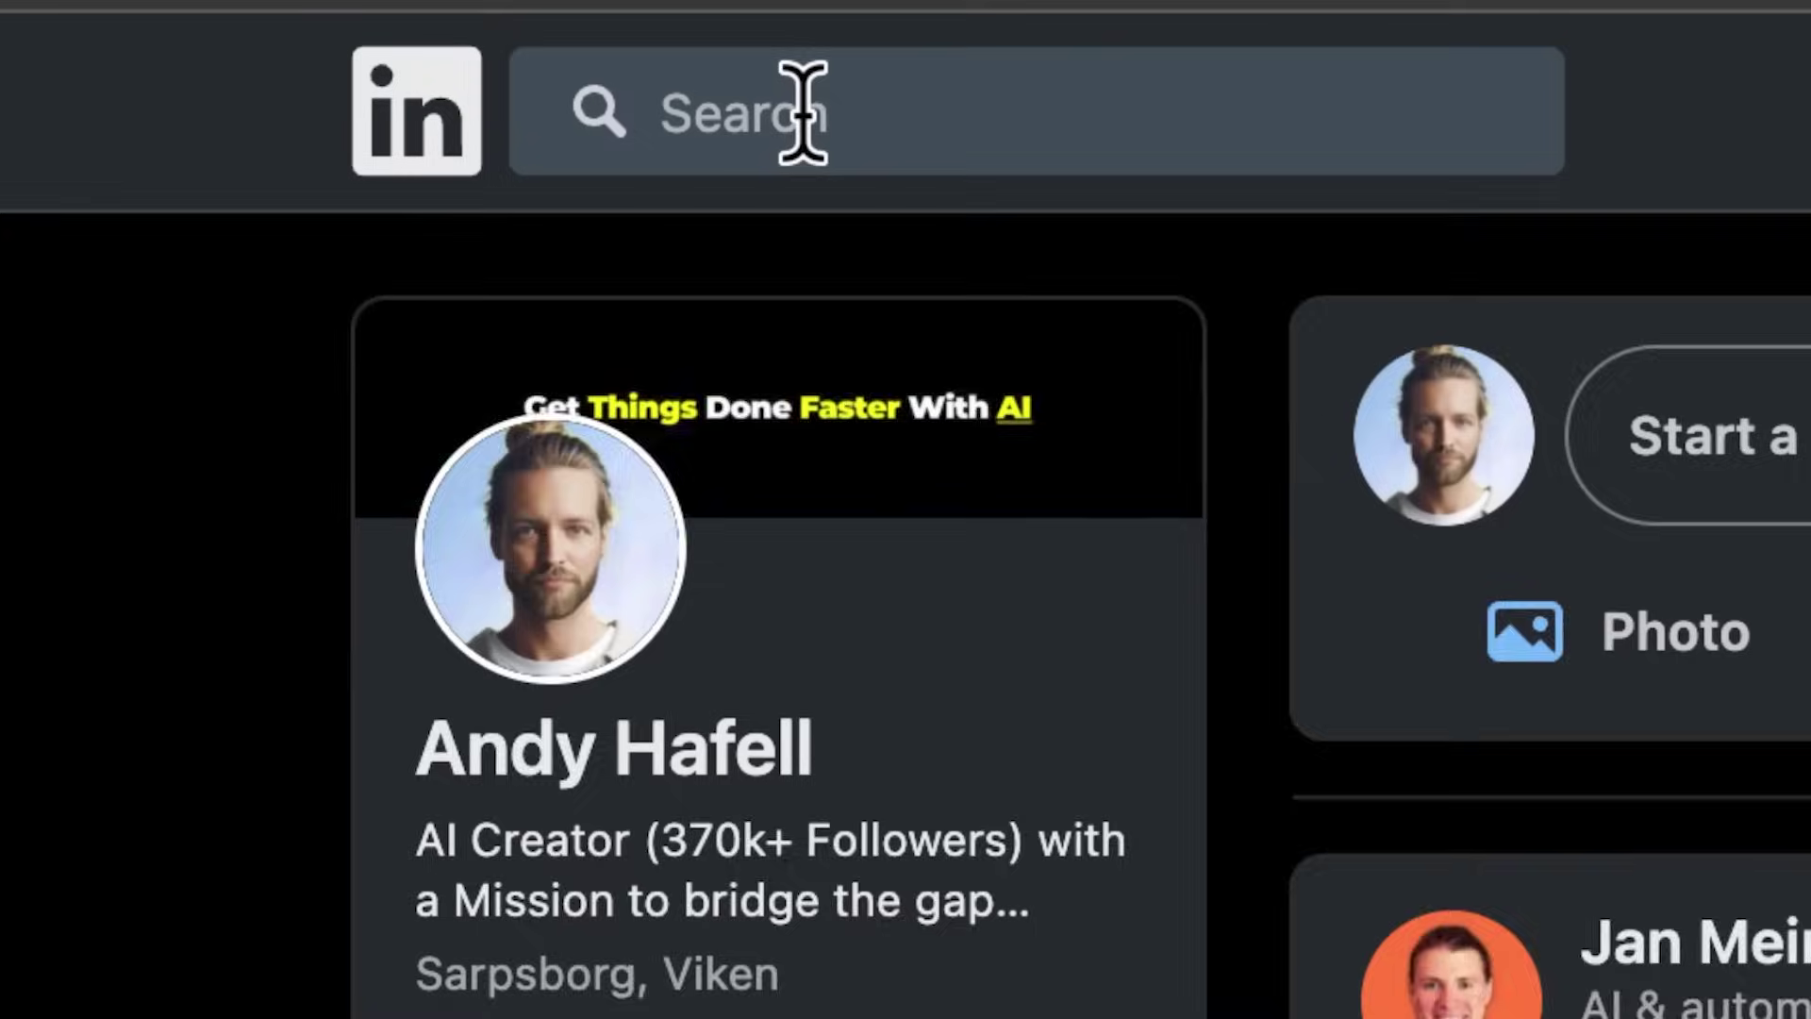
Search LinkedIn jobs for 'Automation' with location Remote and start Thunderbit's AI Web Scraper
{"action": "left_click", "coordinate": [801, 109]}
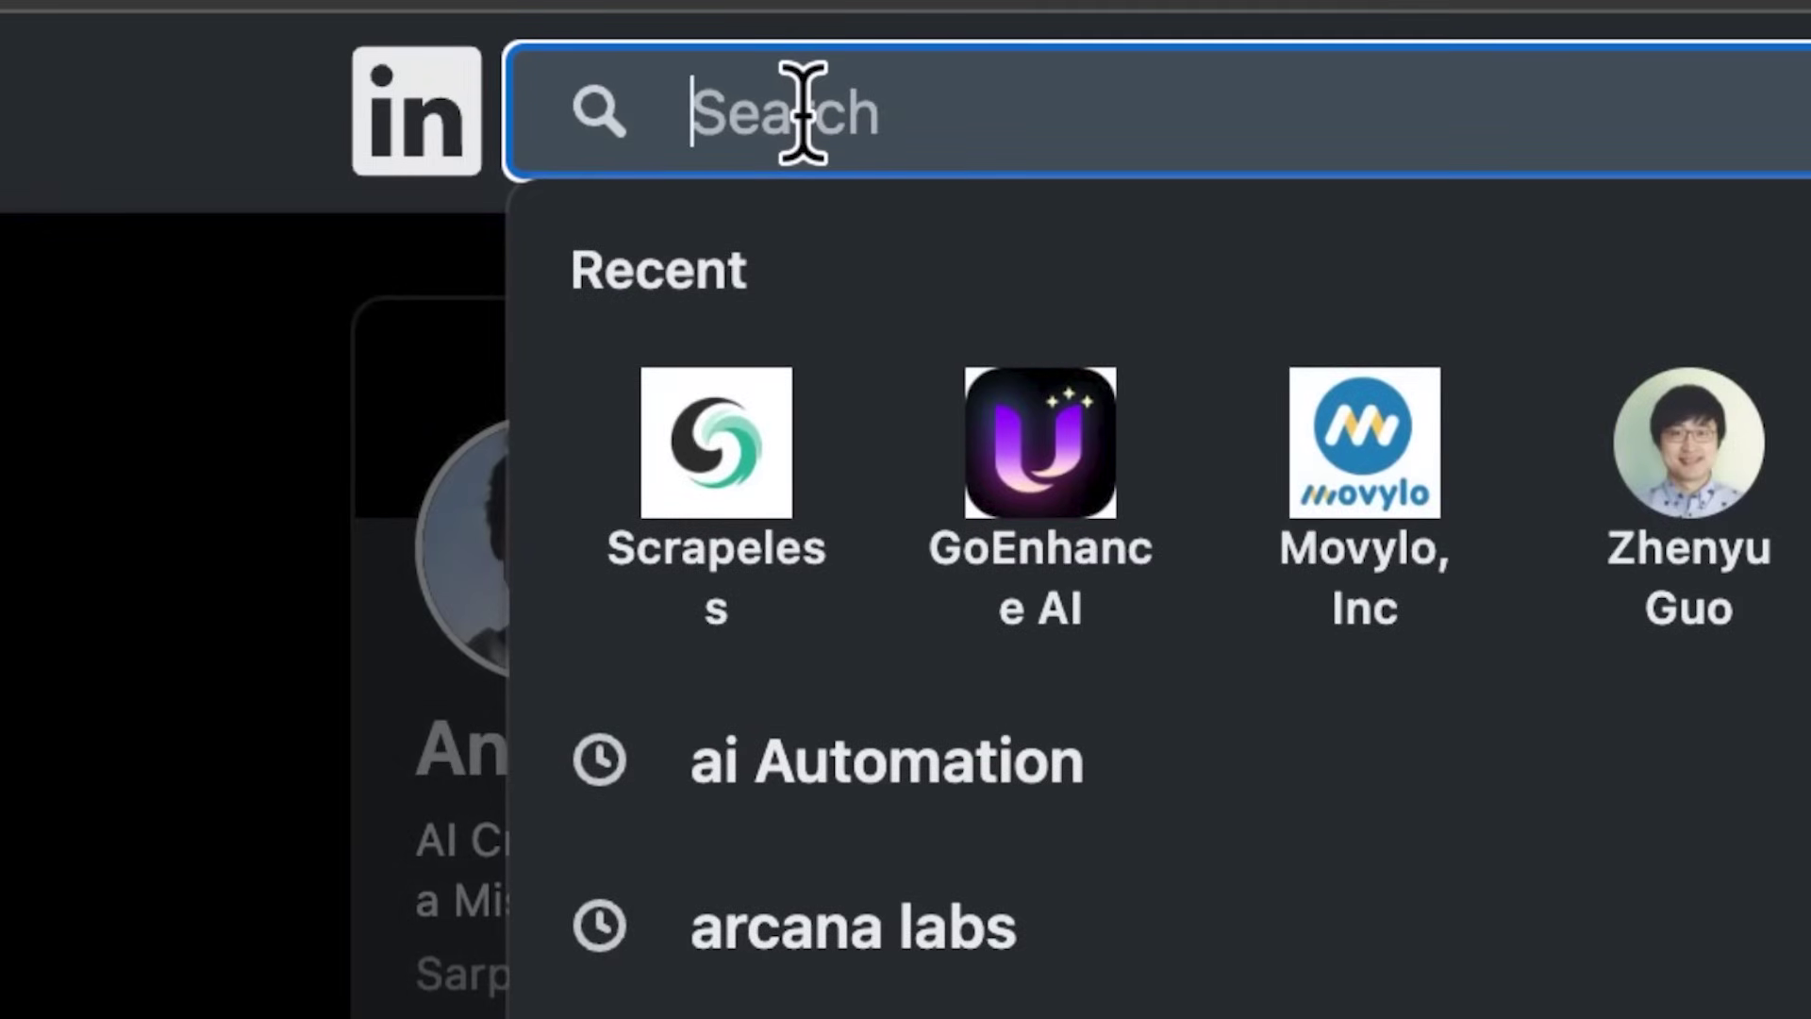
{"action": "type", "text": "Automation"}
{"action": "key", "text": "Return"}
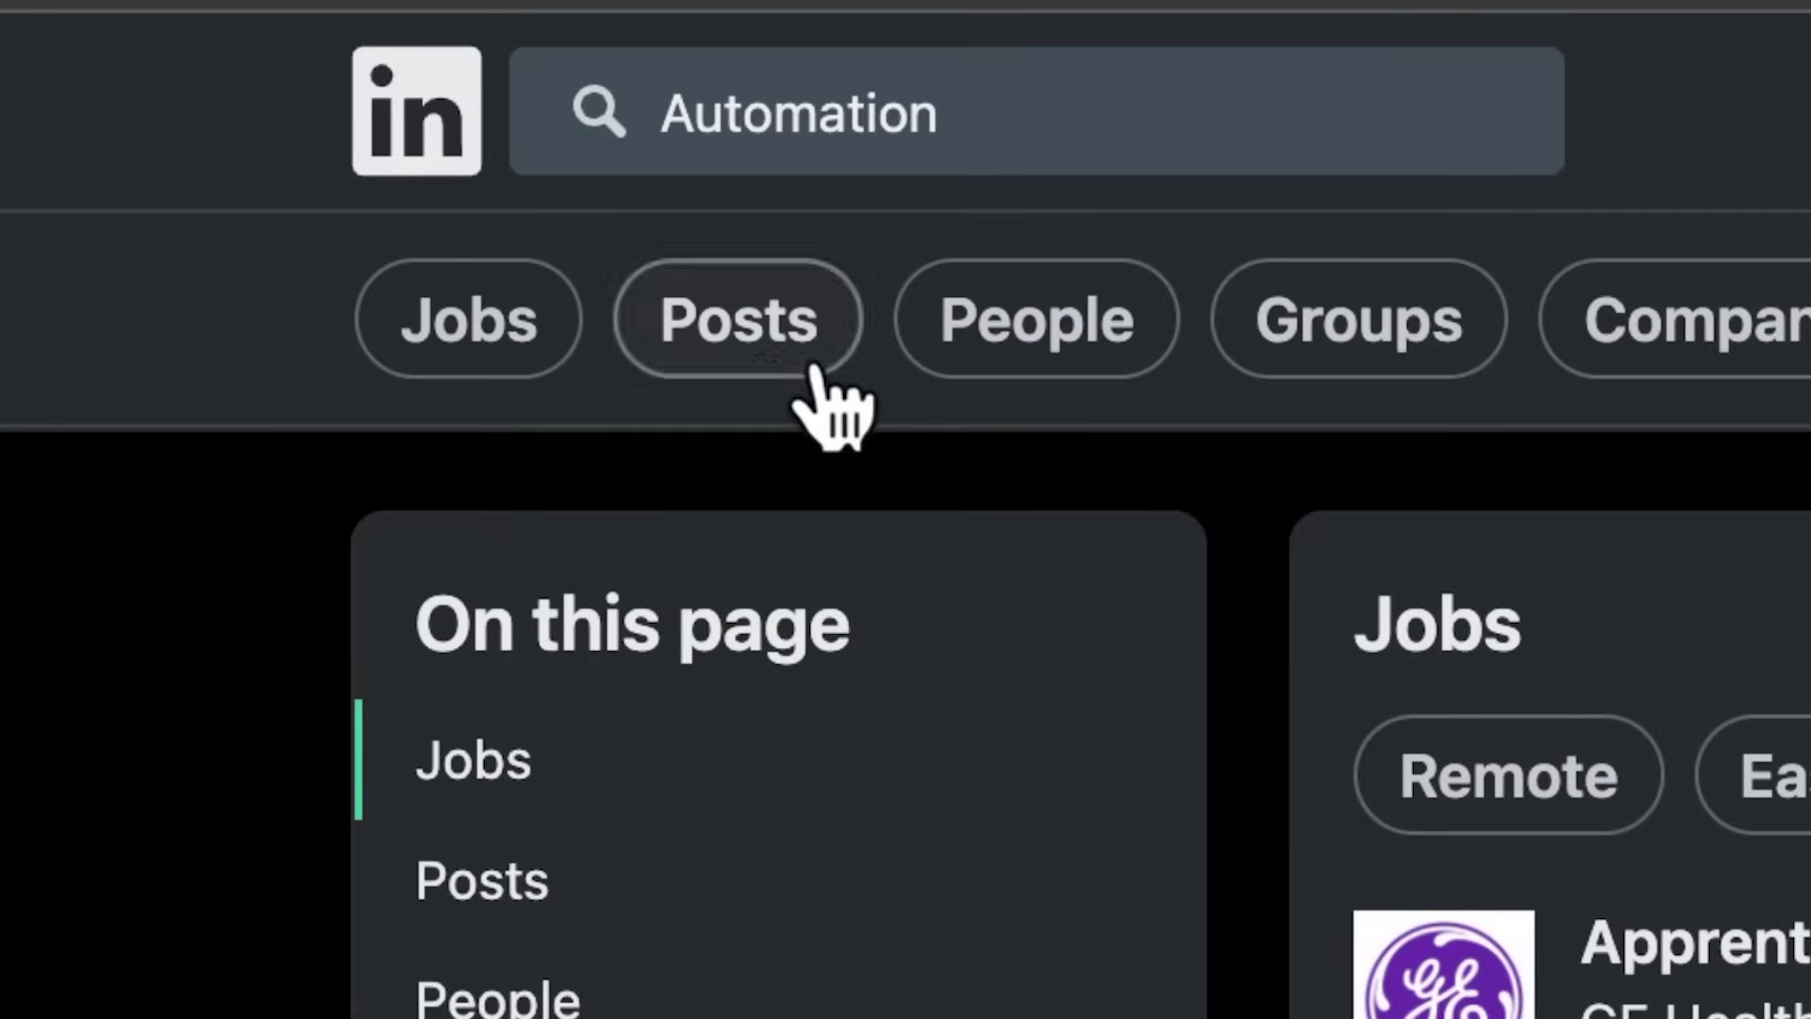
{"action": "left_click", "coordinate": [522, 364]}
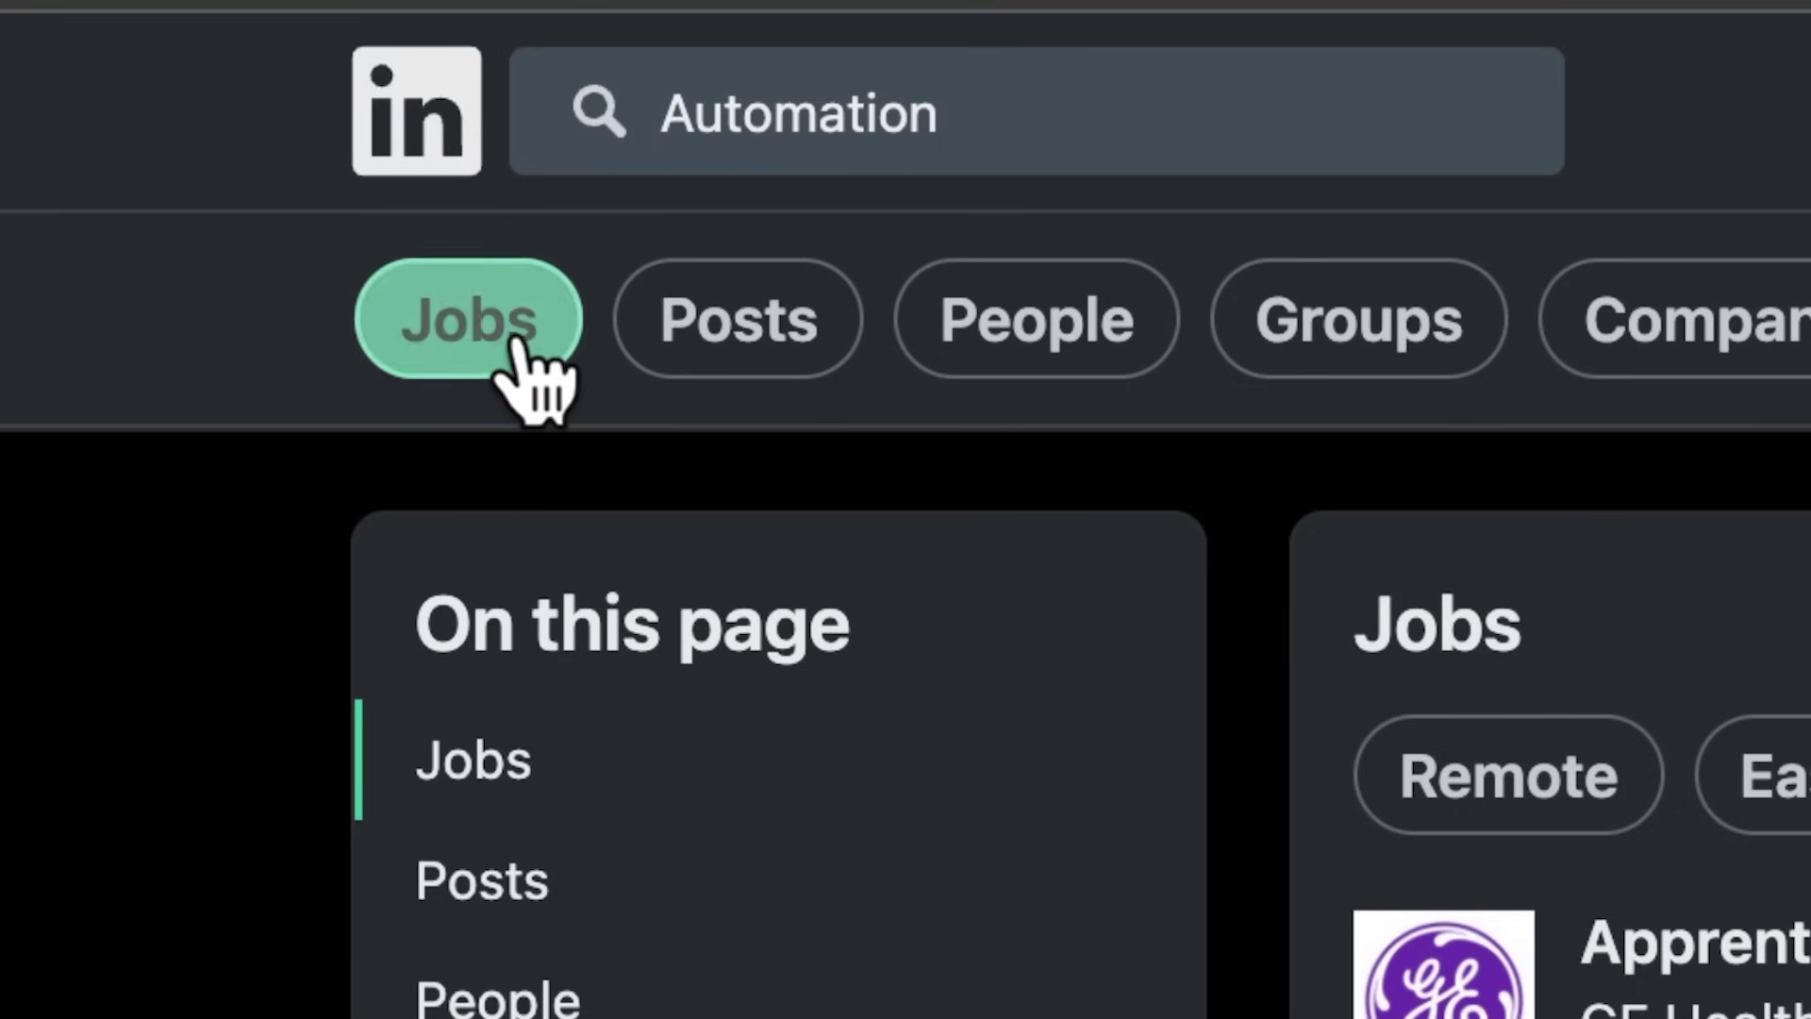
{"action": "left_click", "coordinate": [855, 95]}
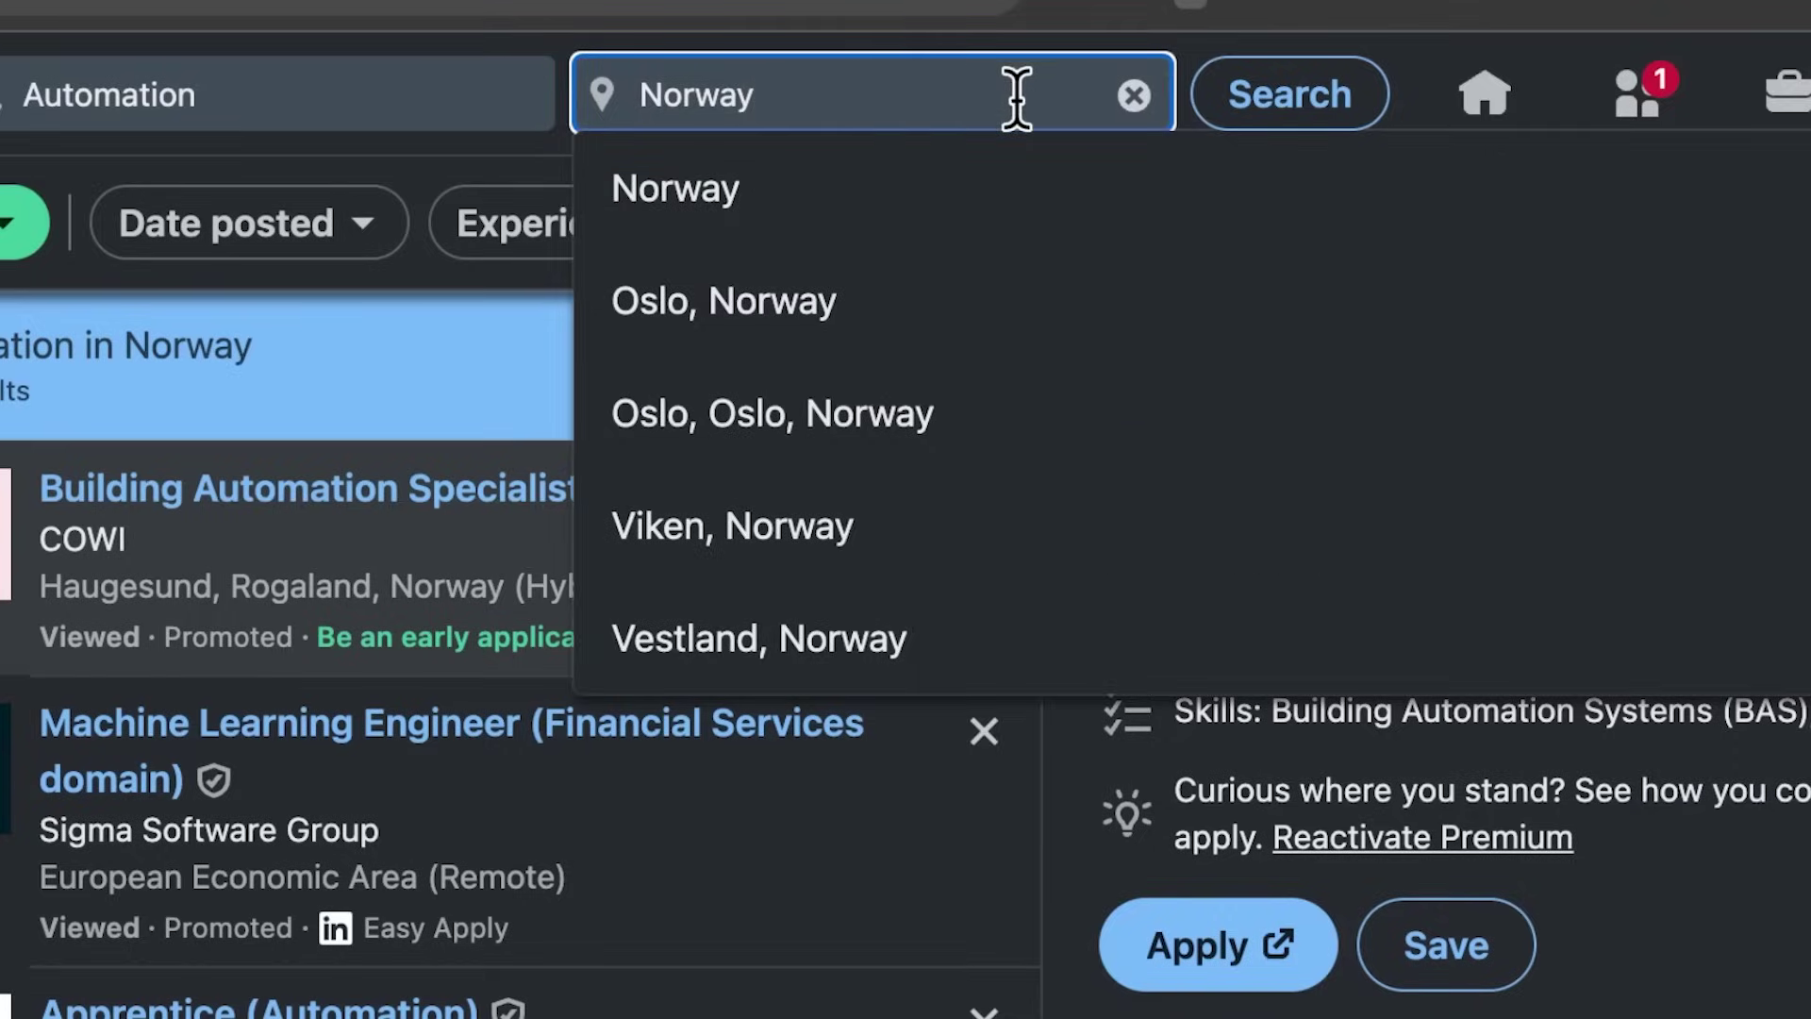
{"action": "left_click", "coordinate": [1133, 97]}
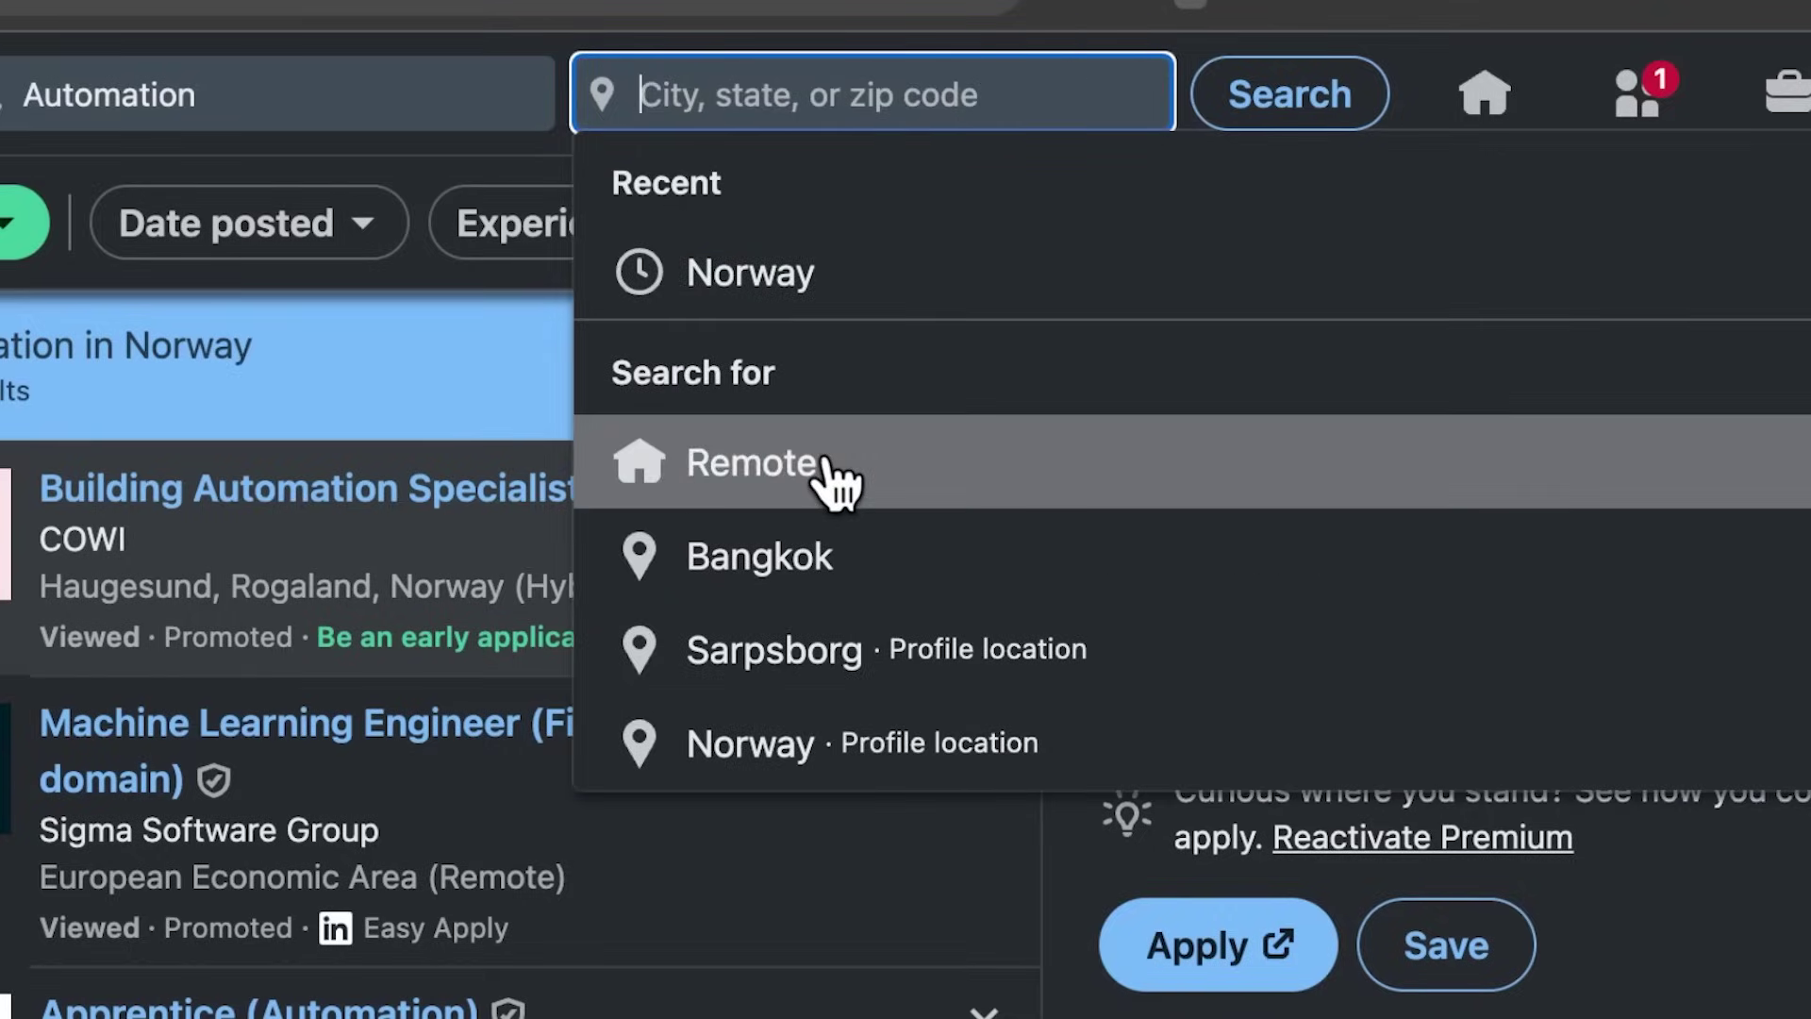
{"action": "left_click", "coordinate": [835, 477]}
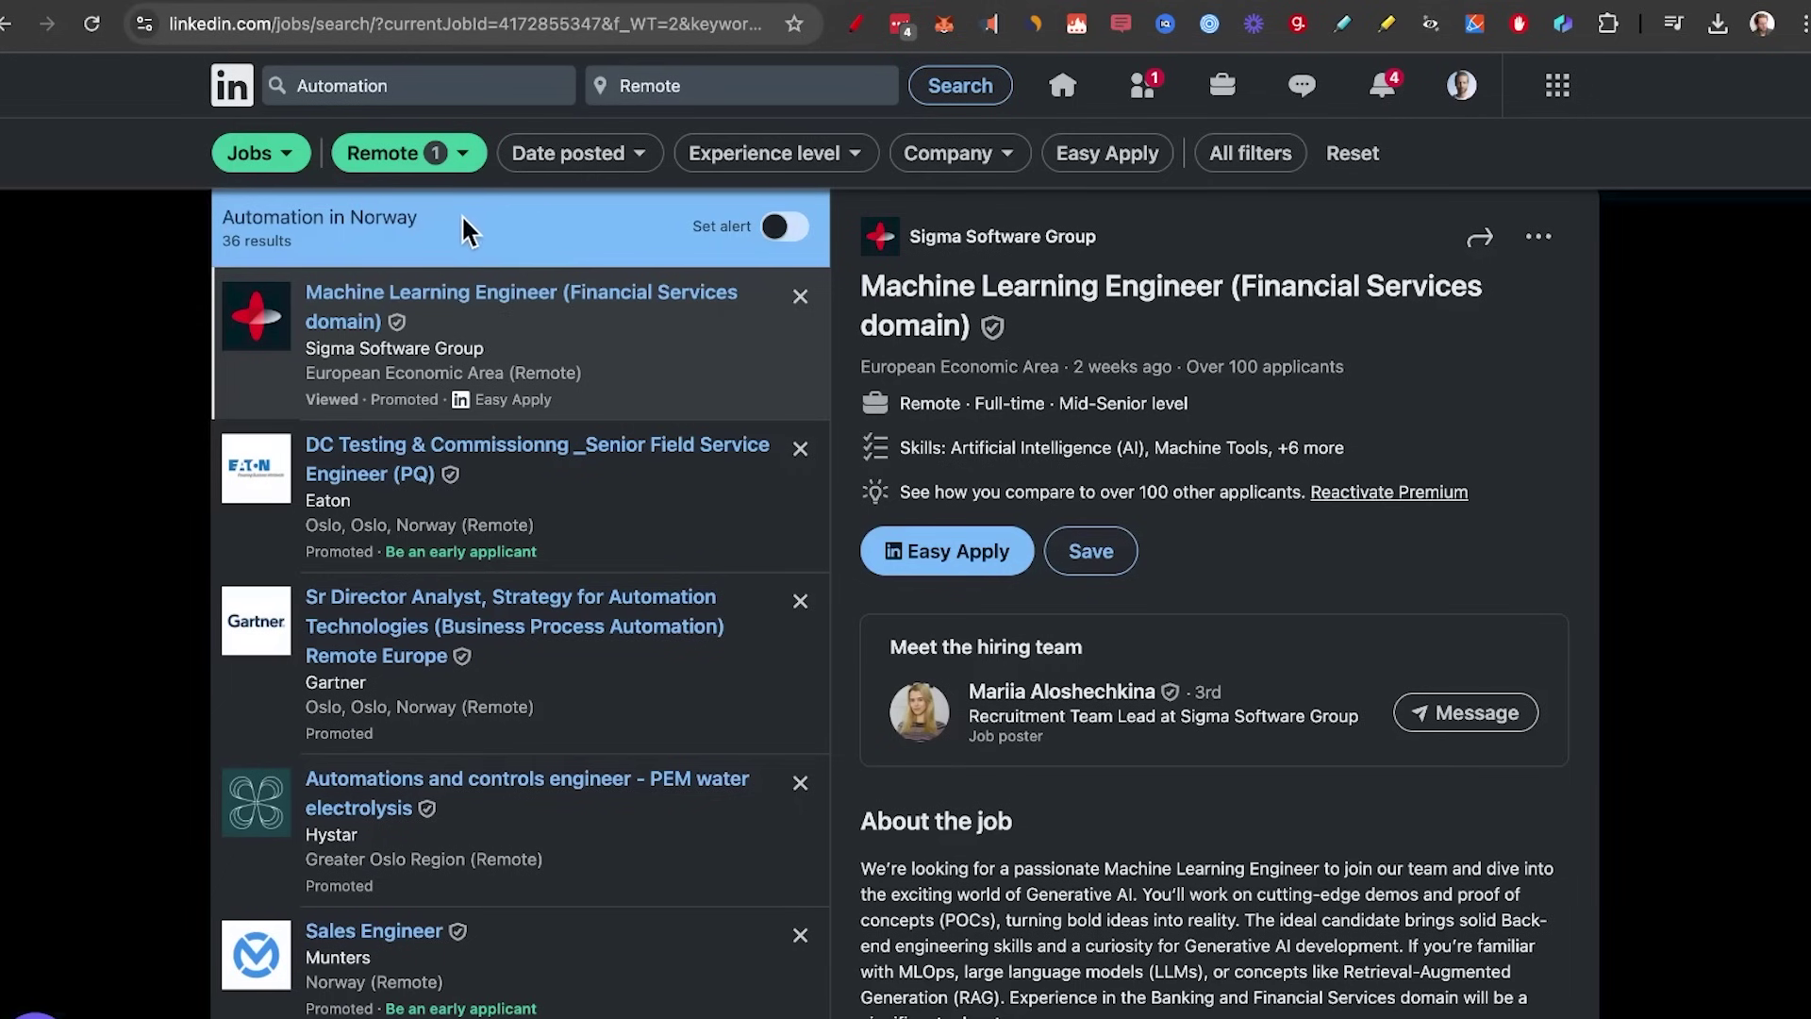
{"action": "left_click", "coordinate": [1564, 25]}
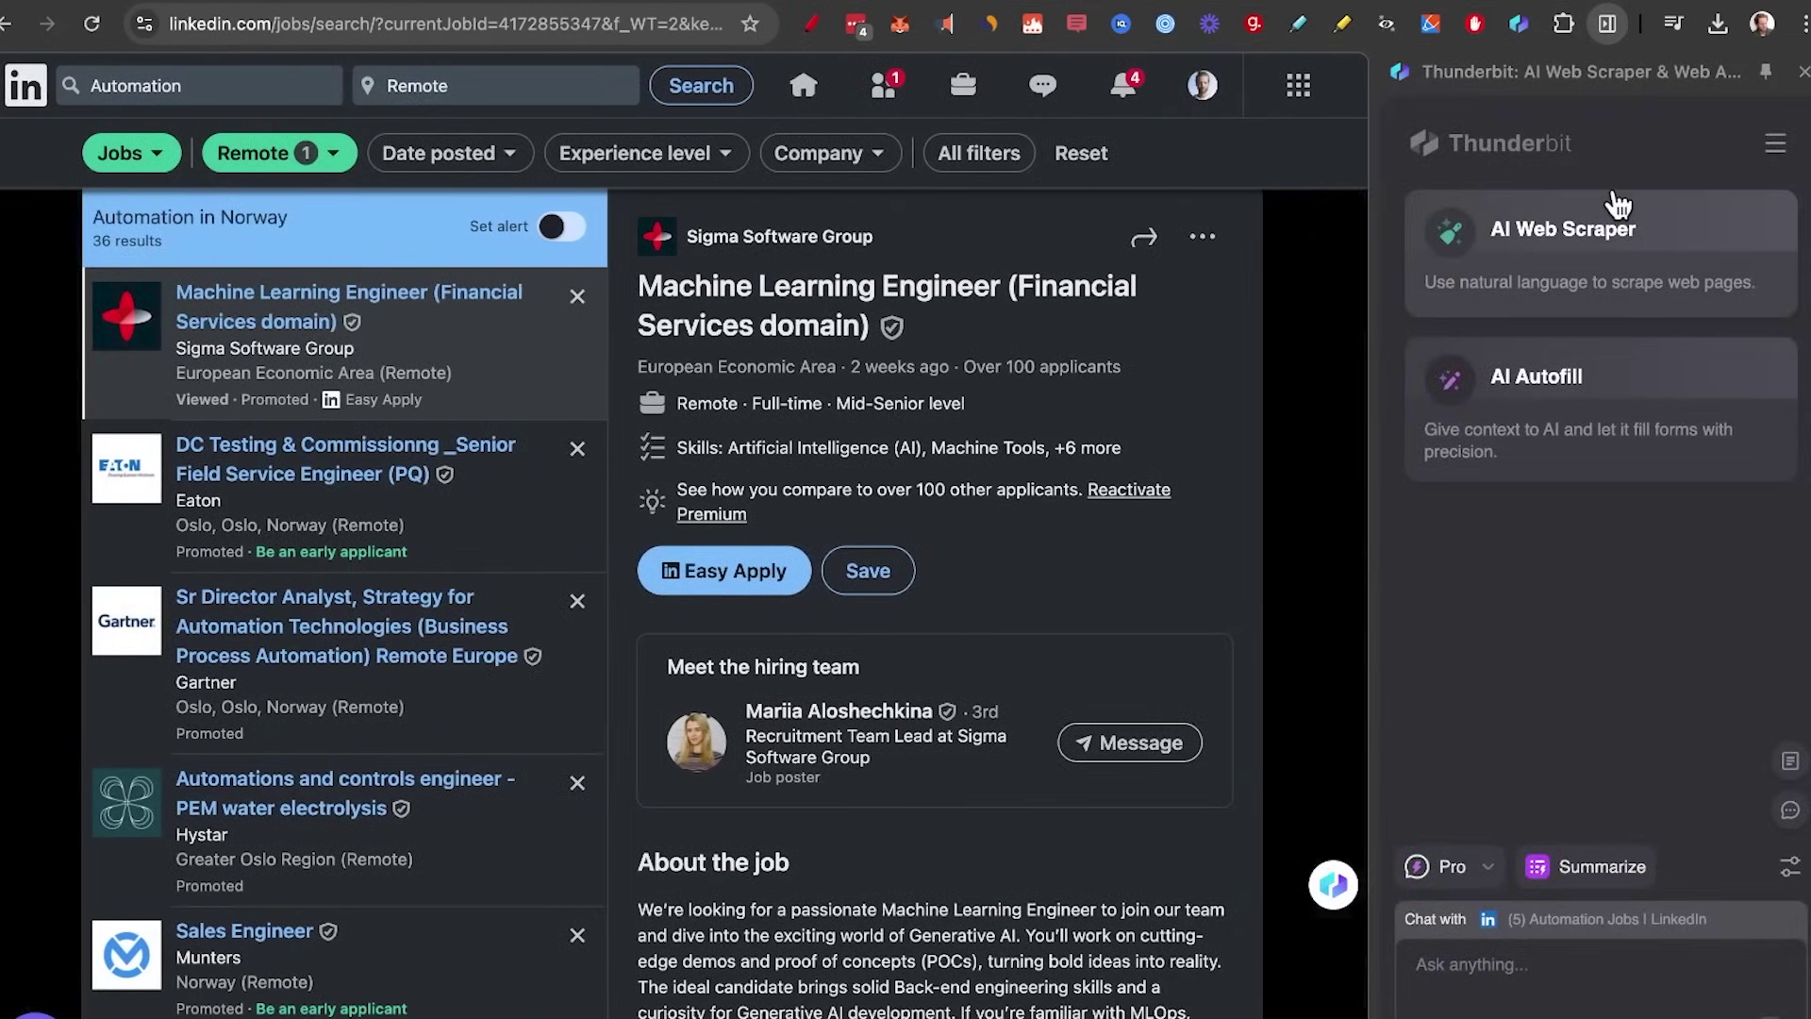
{"action": "left_click", "coordinate": [1643, 251]}
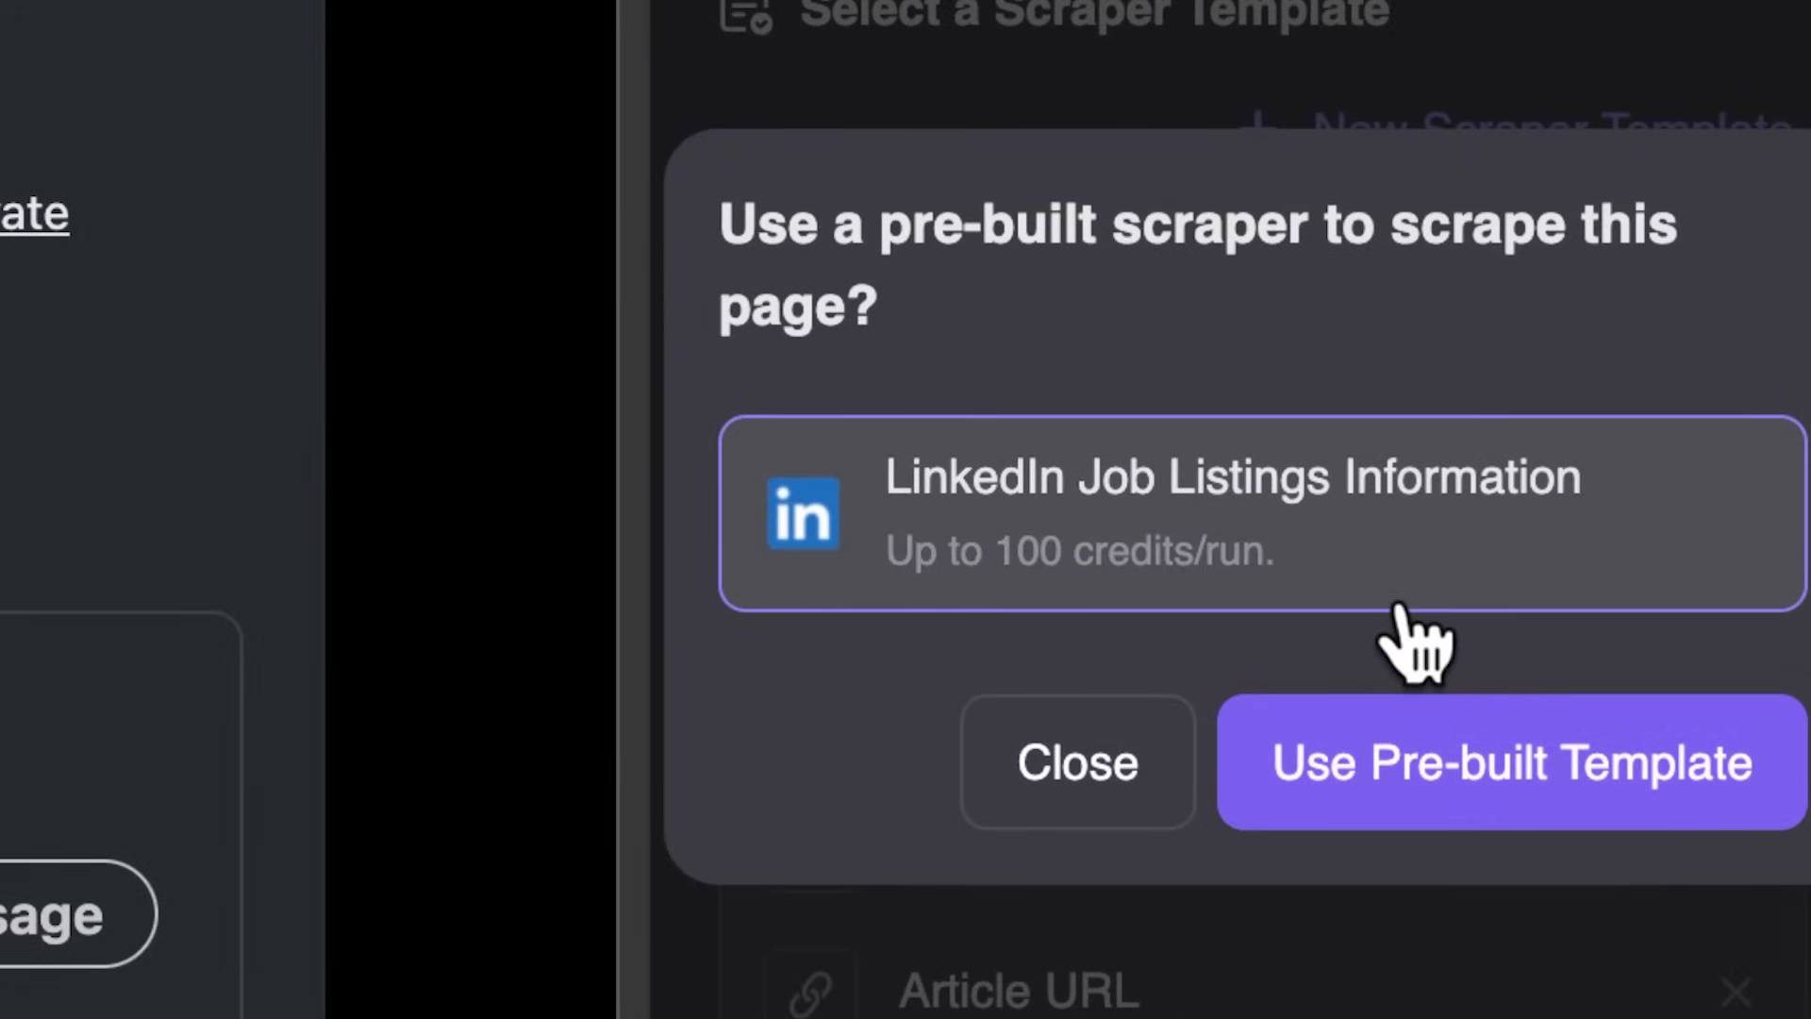
Scrape 100 LinkedIn job listings using the pre-built LinkedIn Job Listings template
{"action": "left_click", "coordinate": [1585, 788]}
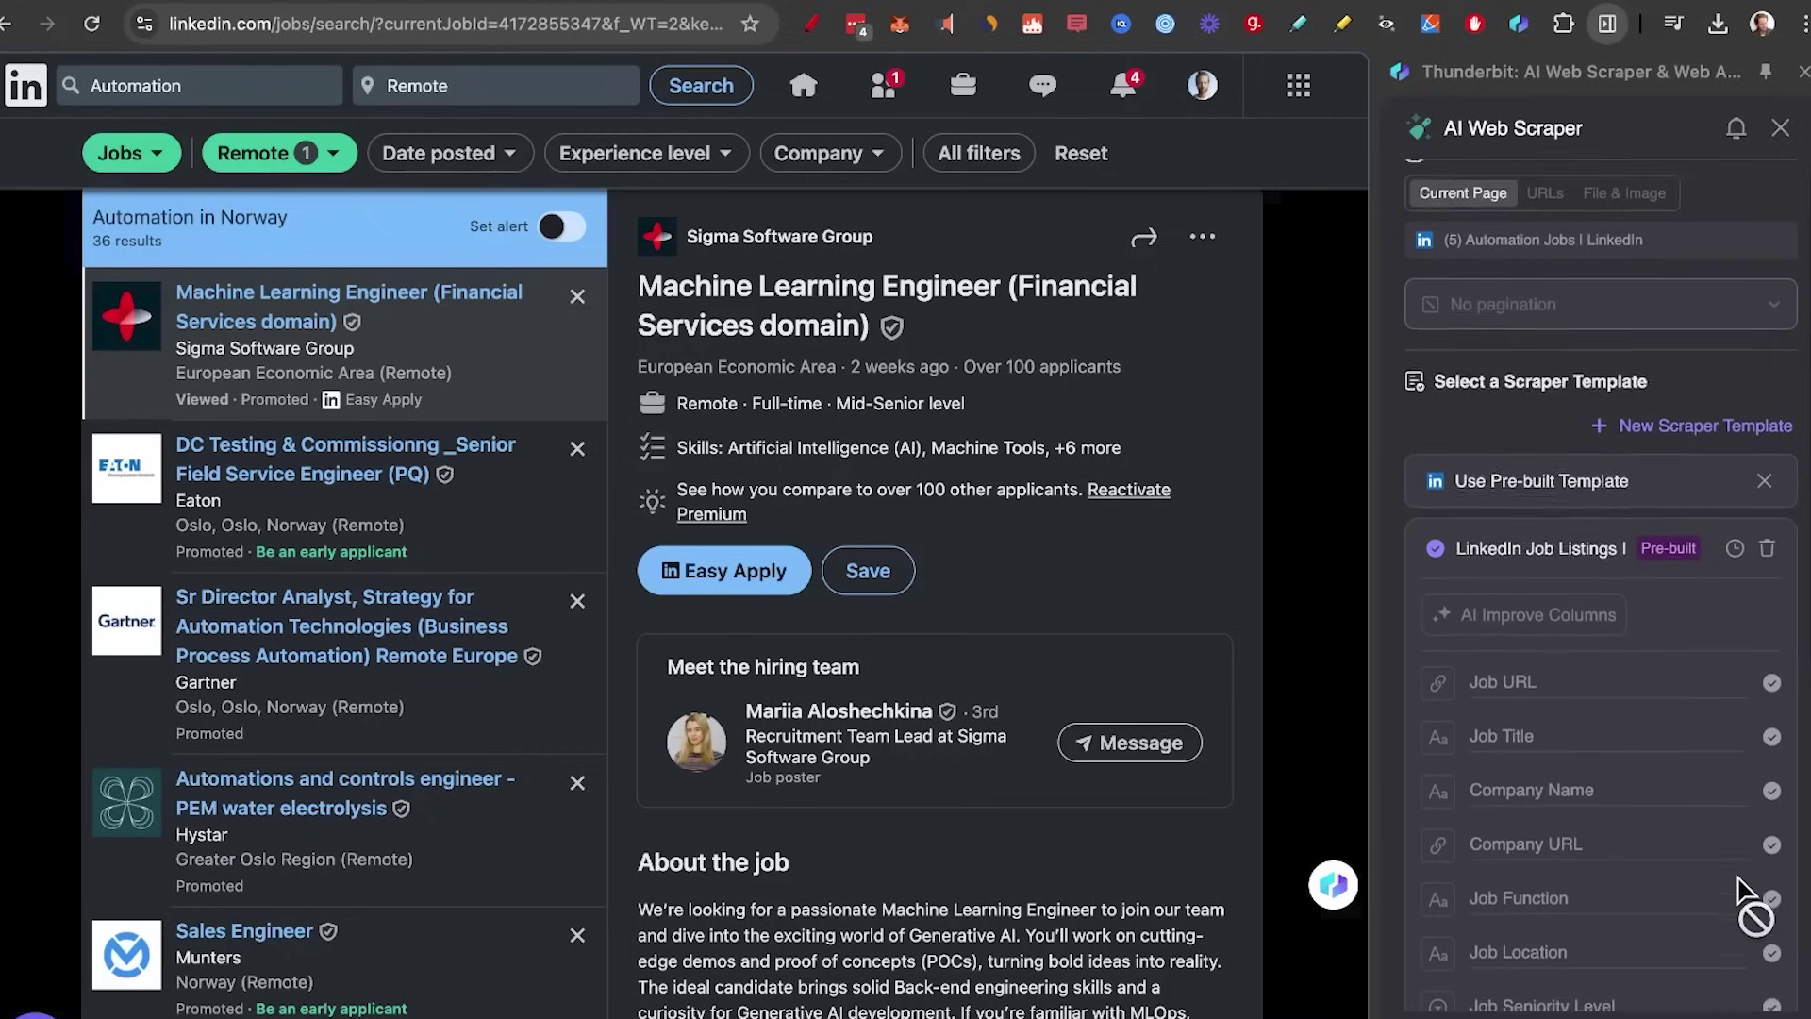
{"action": "scroll", "coordinate": [1743, 897], "scroll_direction": "down", "scroll_amount": 3}
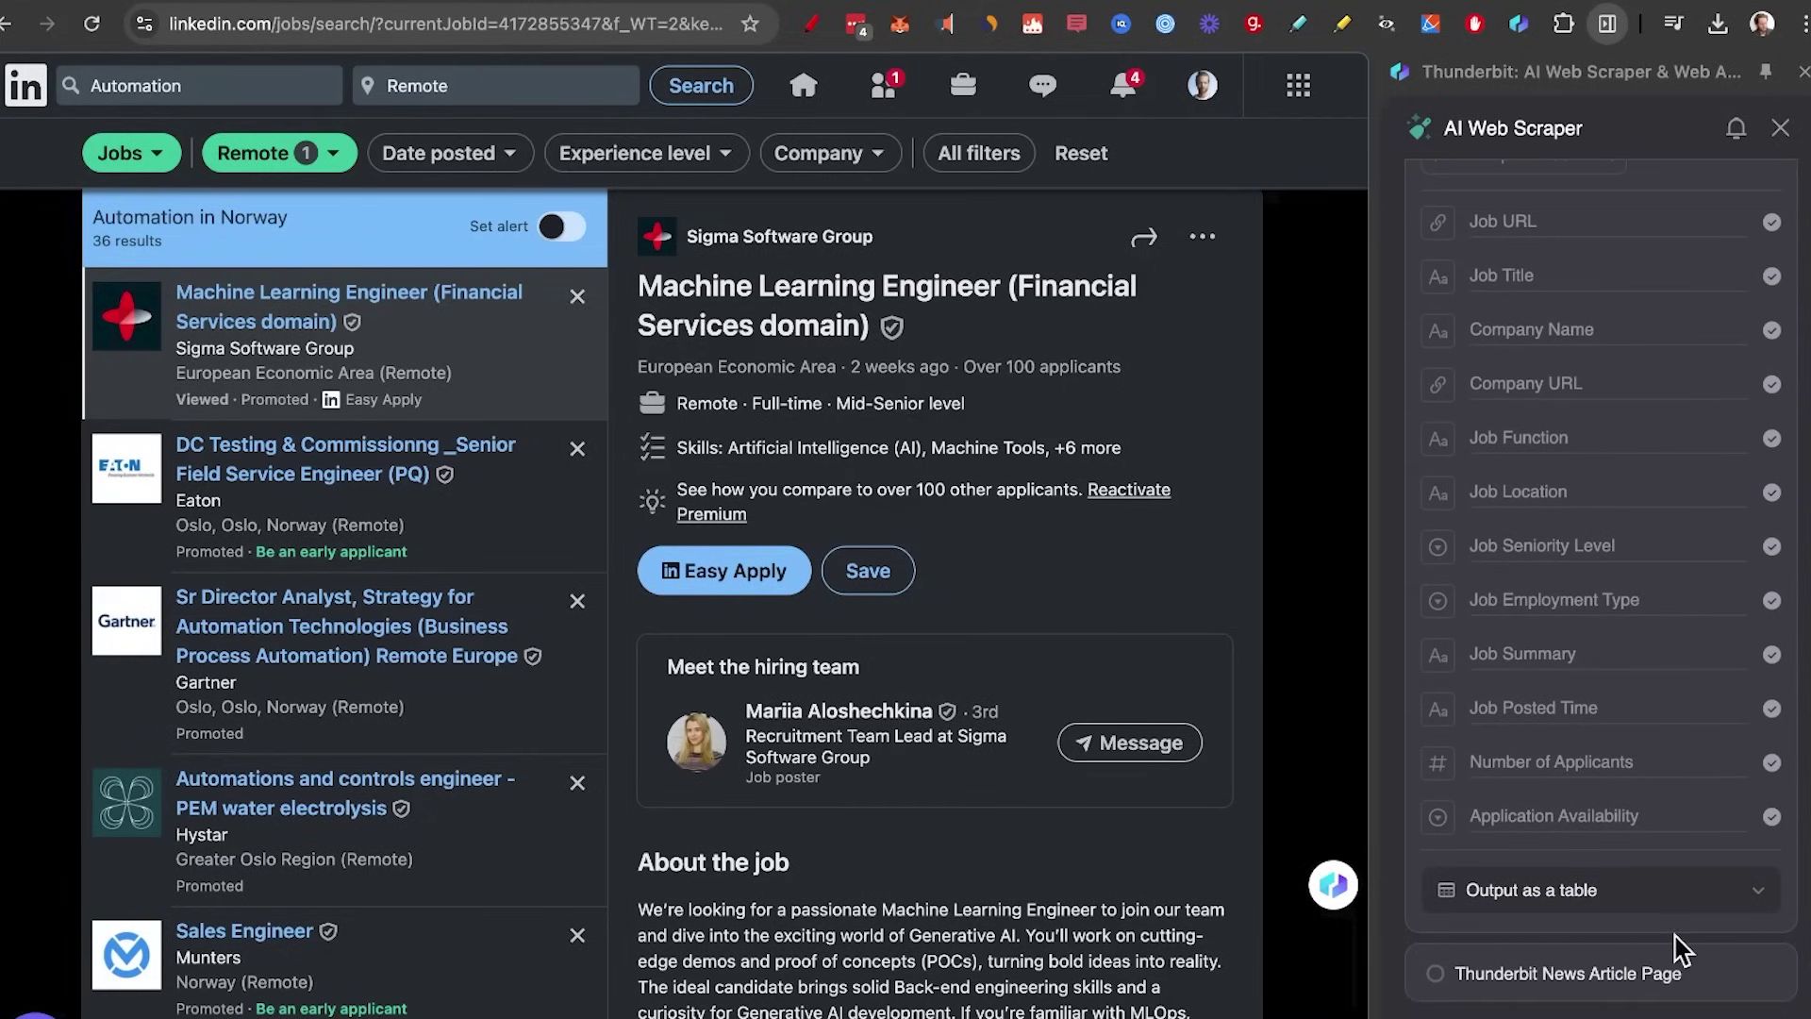
{"action": "left_click", "coordinate": [1608, 978]}
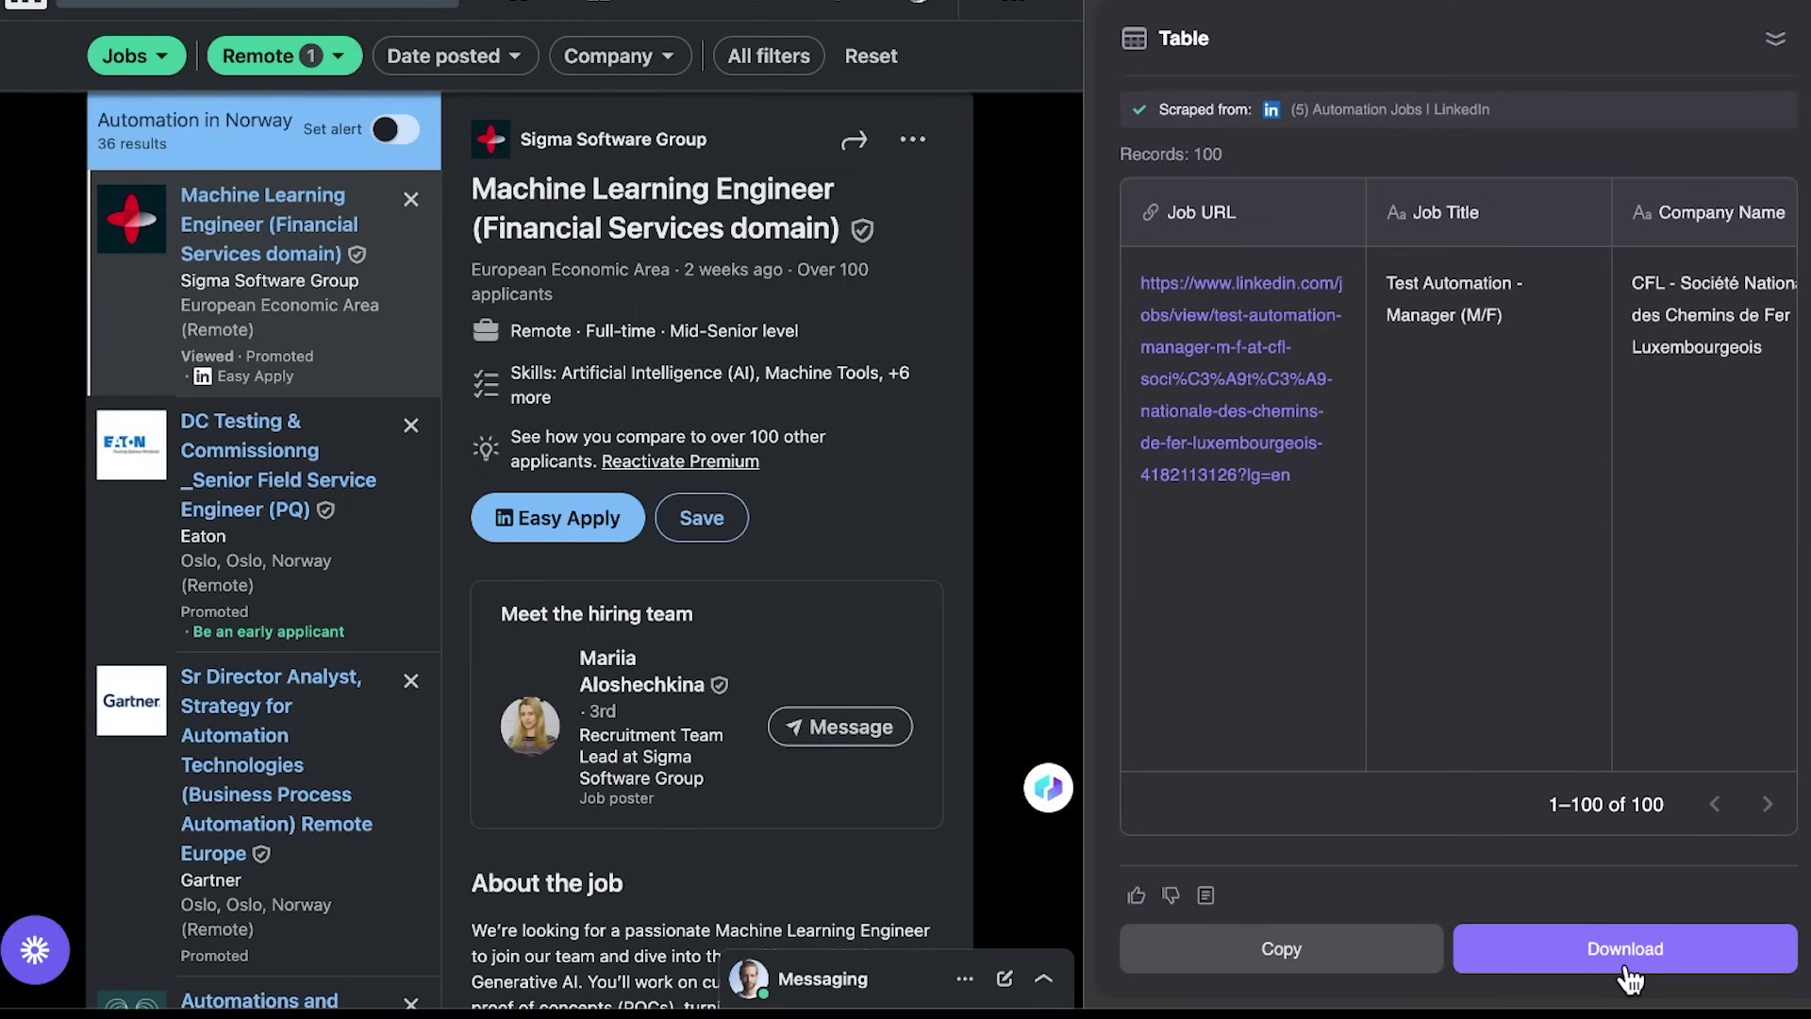
{"action": "left_click", "coordinate": [1630, 978]}
Download the scraped jobs as CSV and review their titles, companies and URLs
{"action": "left_click", "coordinate": [1594, 866]}
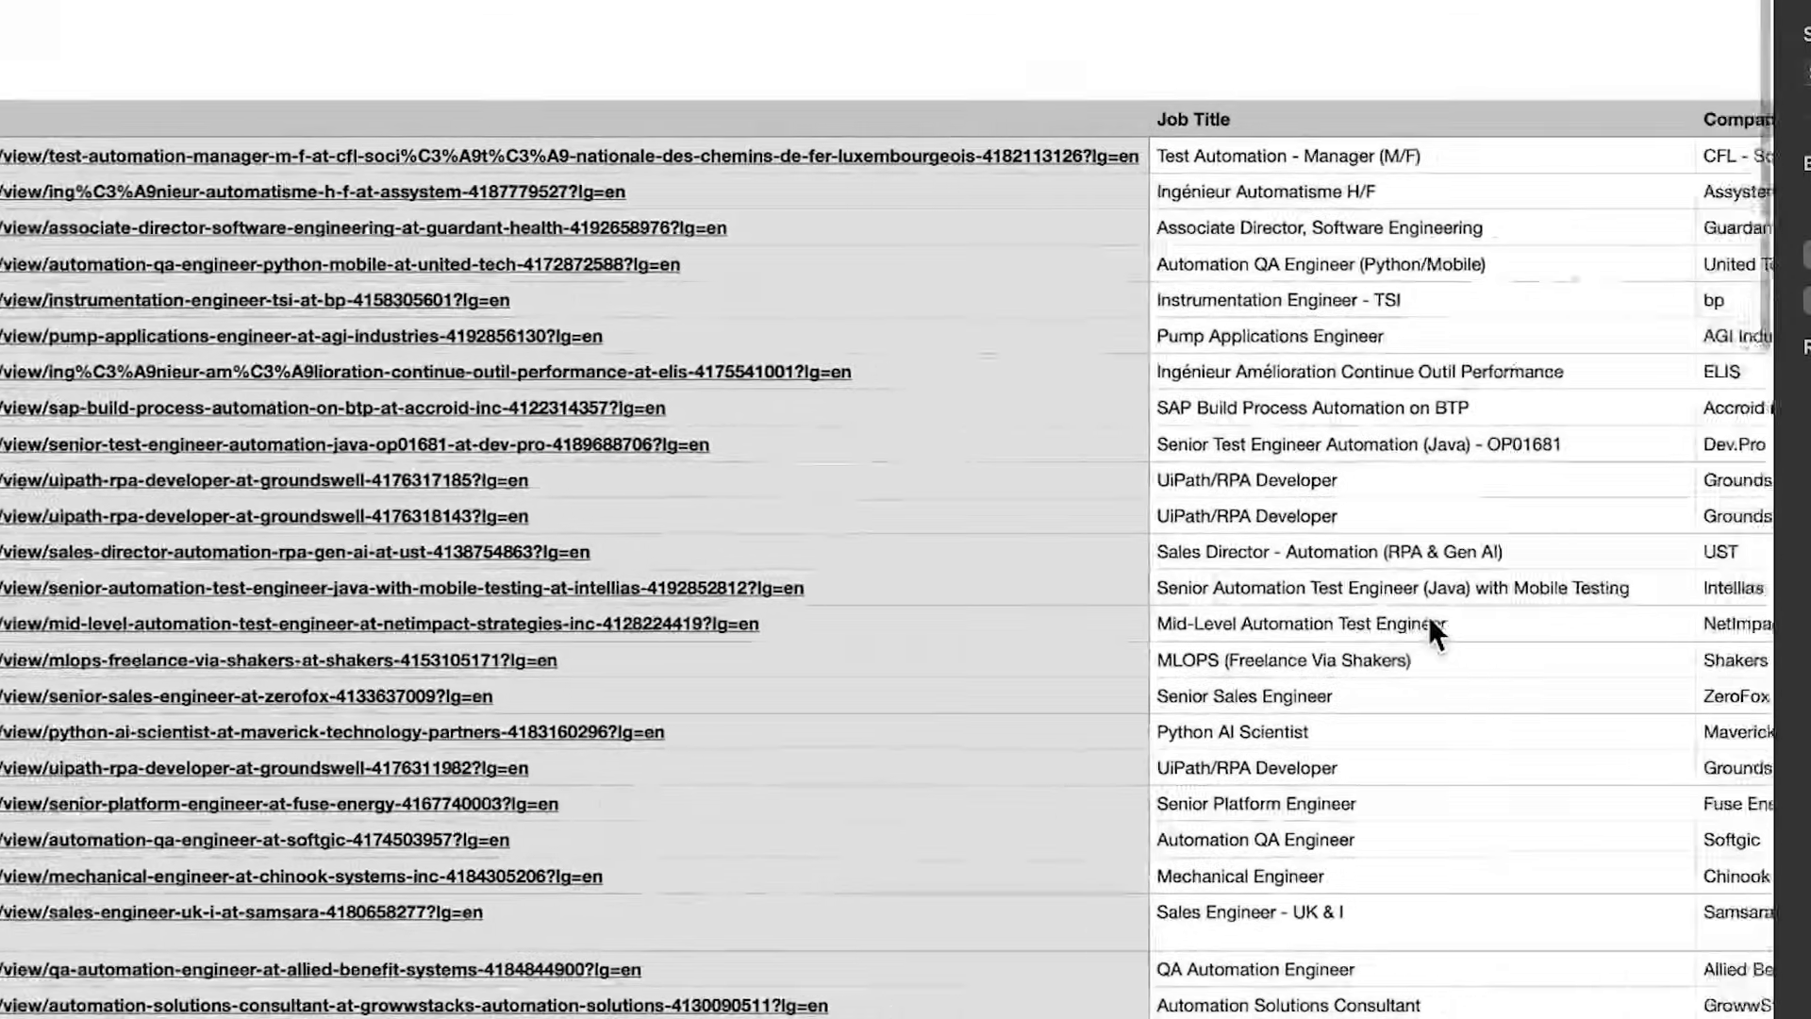
{"action": "scroll", "coordinate": [1428, 615], "scroll_direction": "right", "scroll_amount": 10}
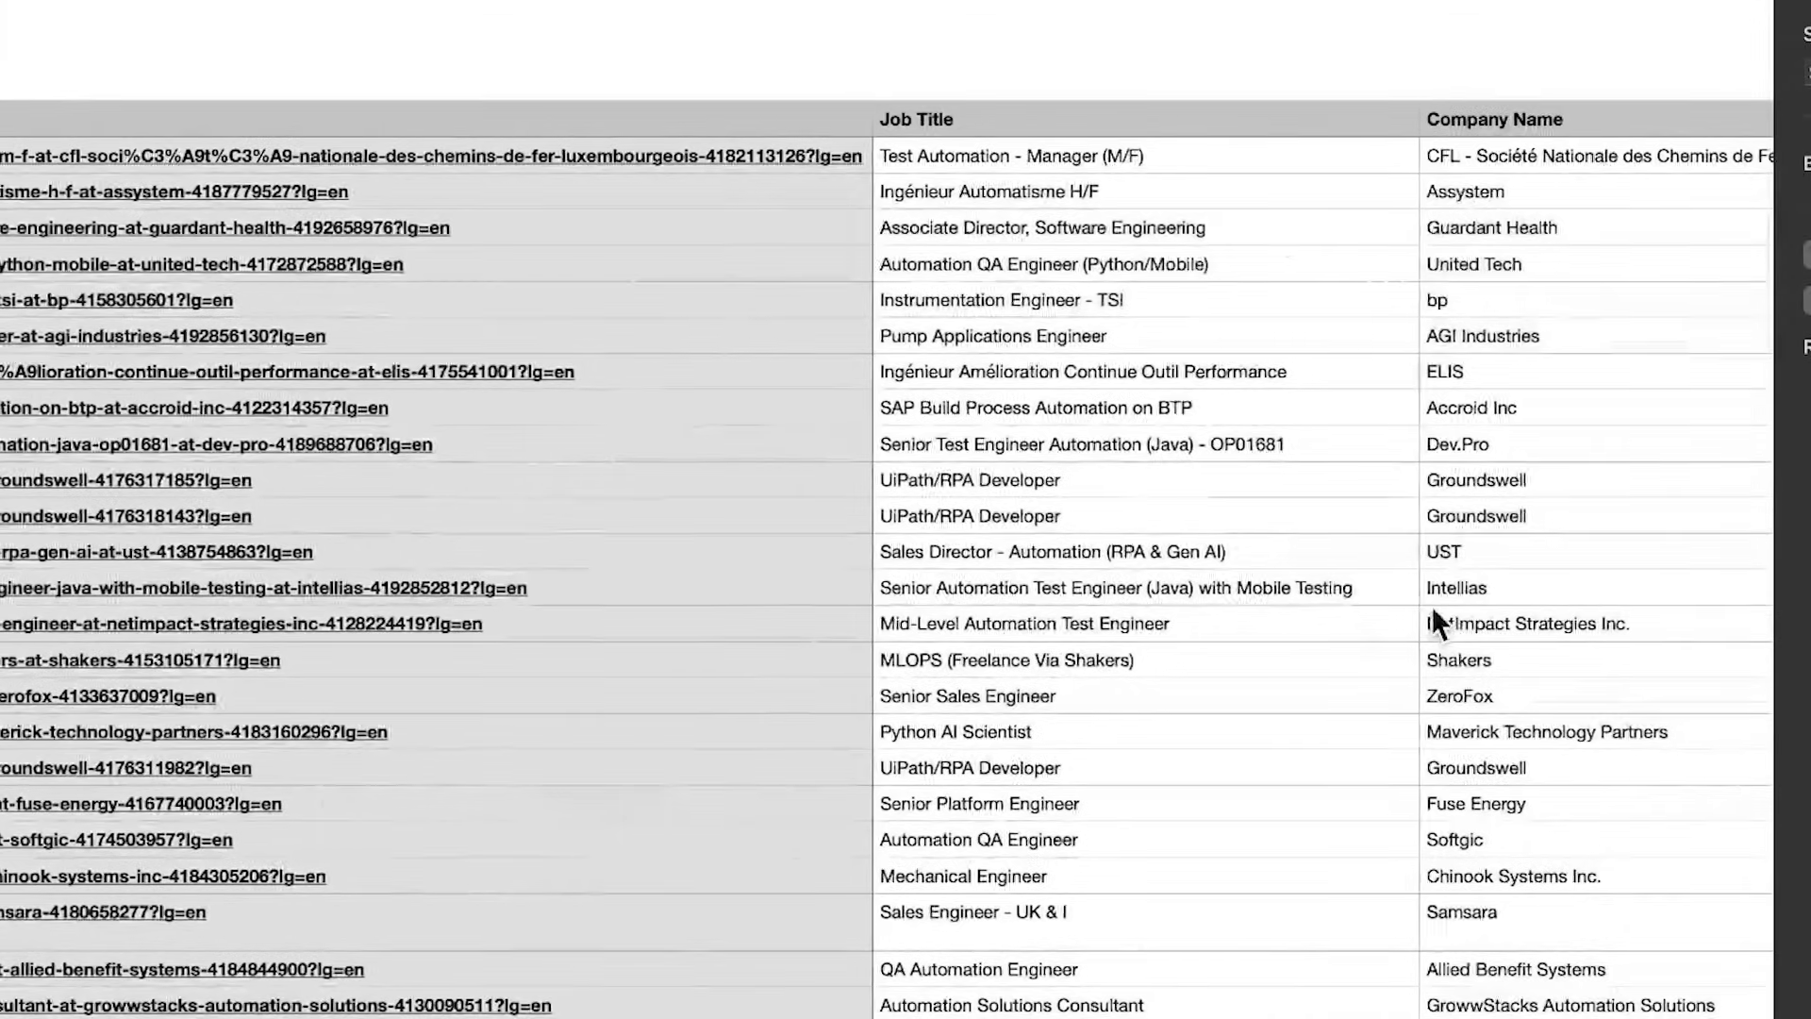
{"action": "scroll", "coordinate": [1431, 601], "scroll_direction": "right", "scroll_amount": 15}
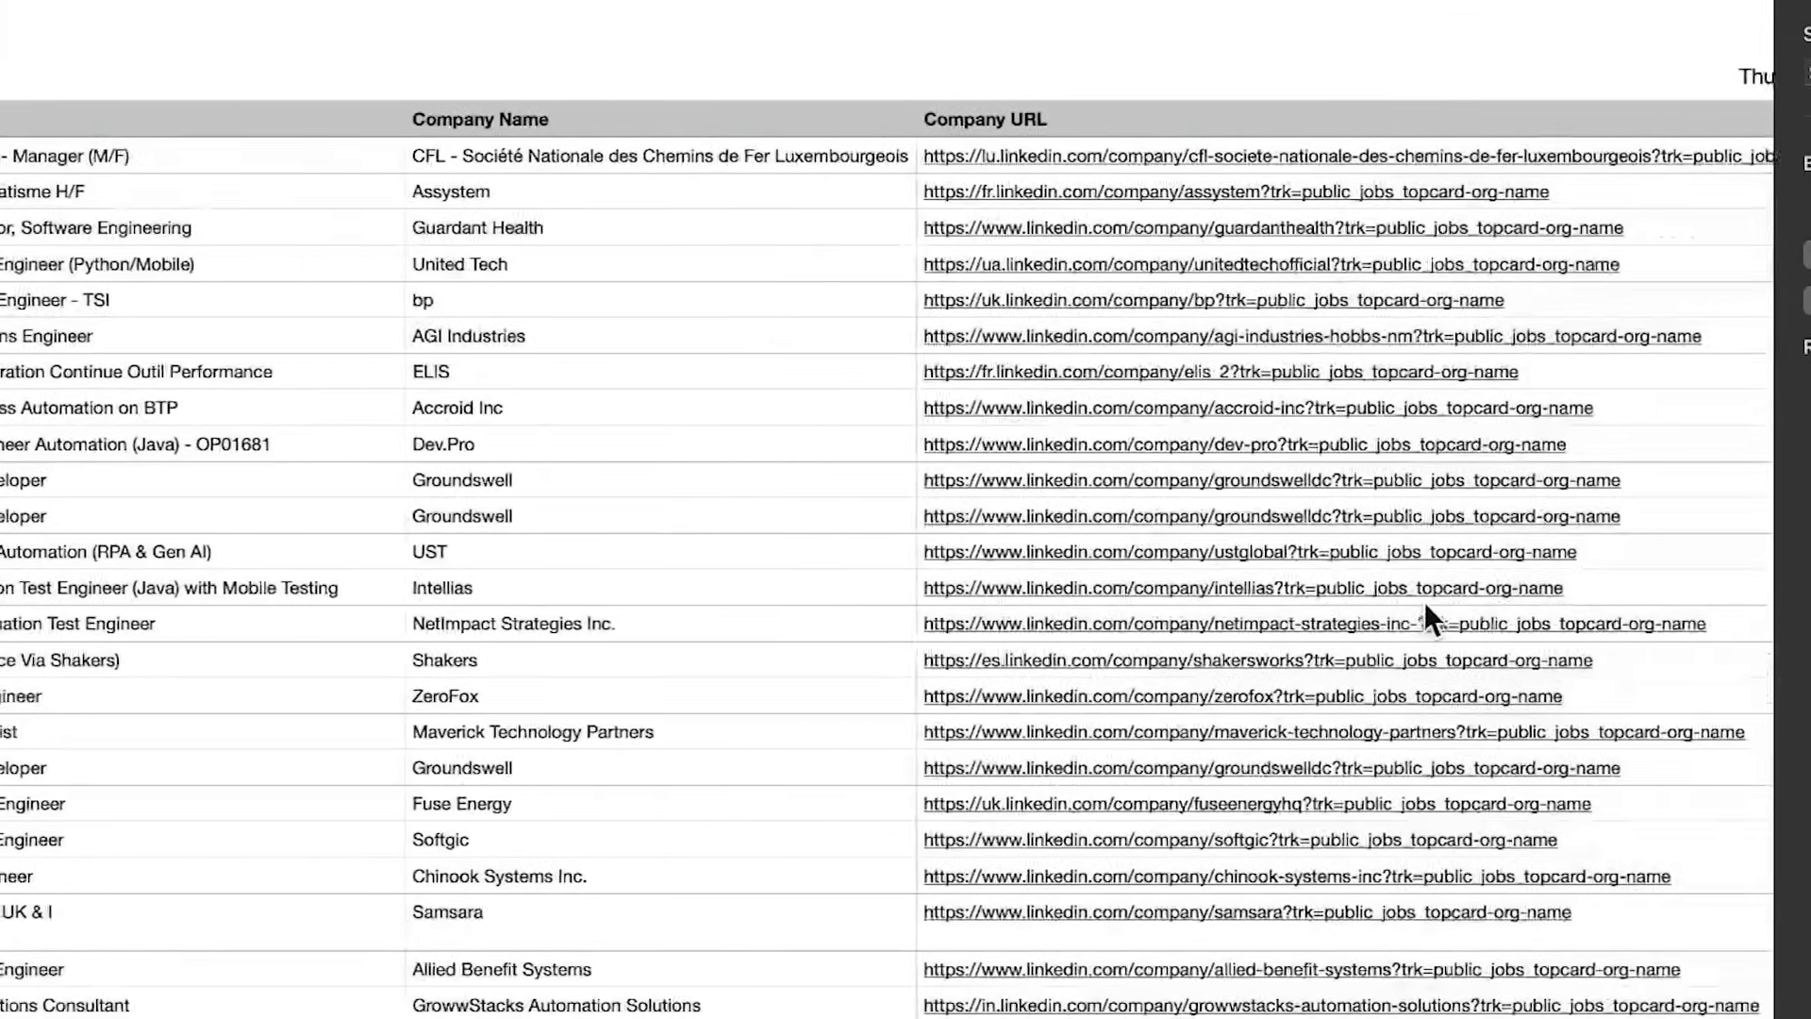
{"action": "scroll", "coordinate": [1415, 611], "scroll_direction": "right", "scroll_amount": 20}
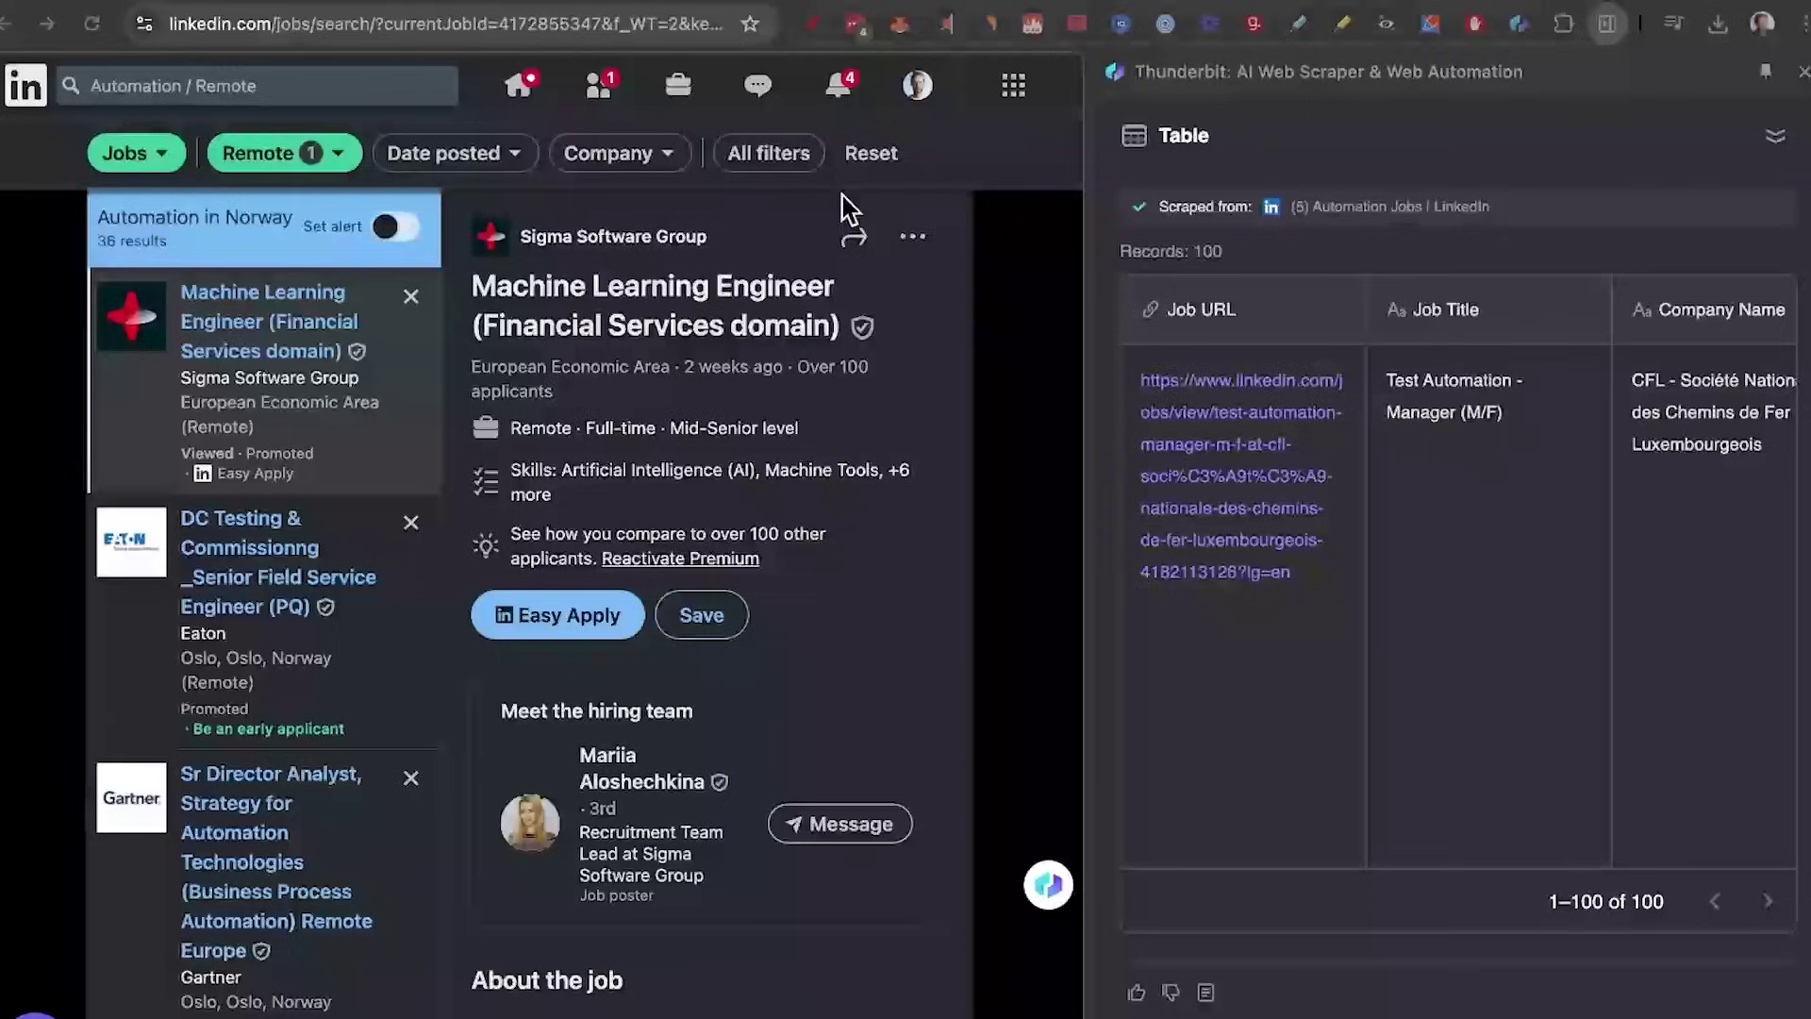
{"action": "left_click", "coordinate": [160, 166]}
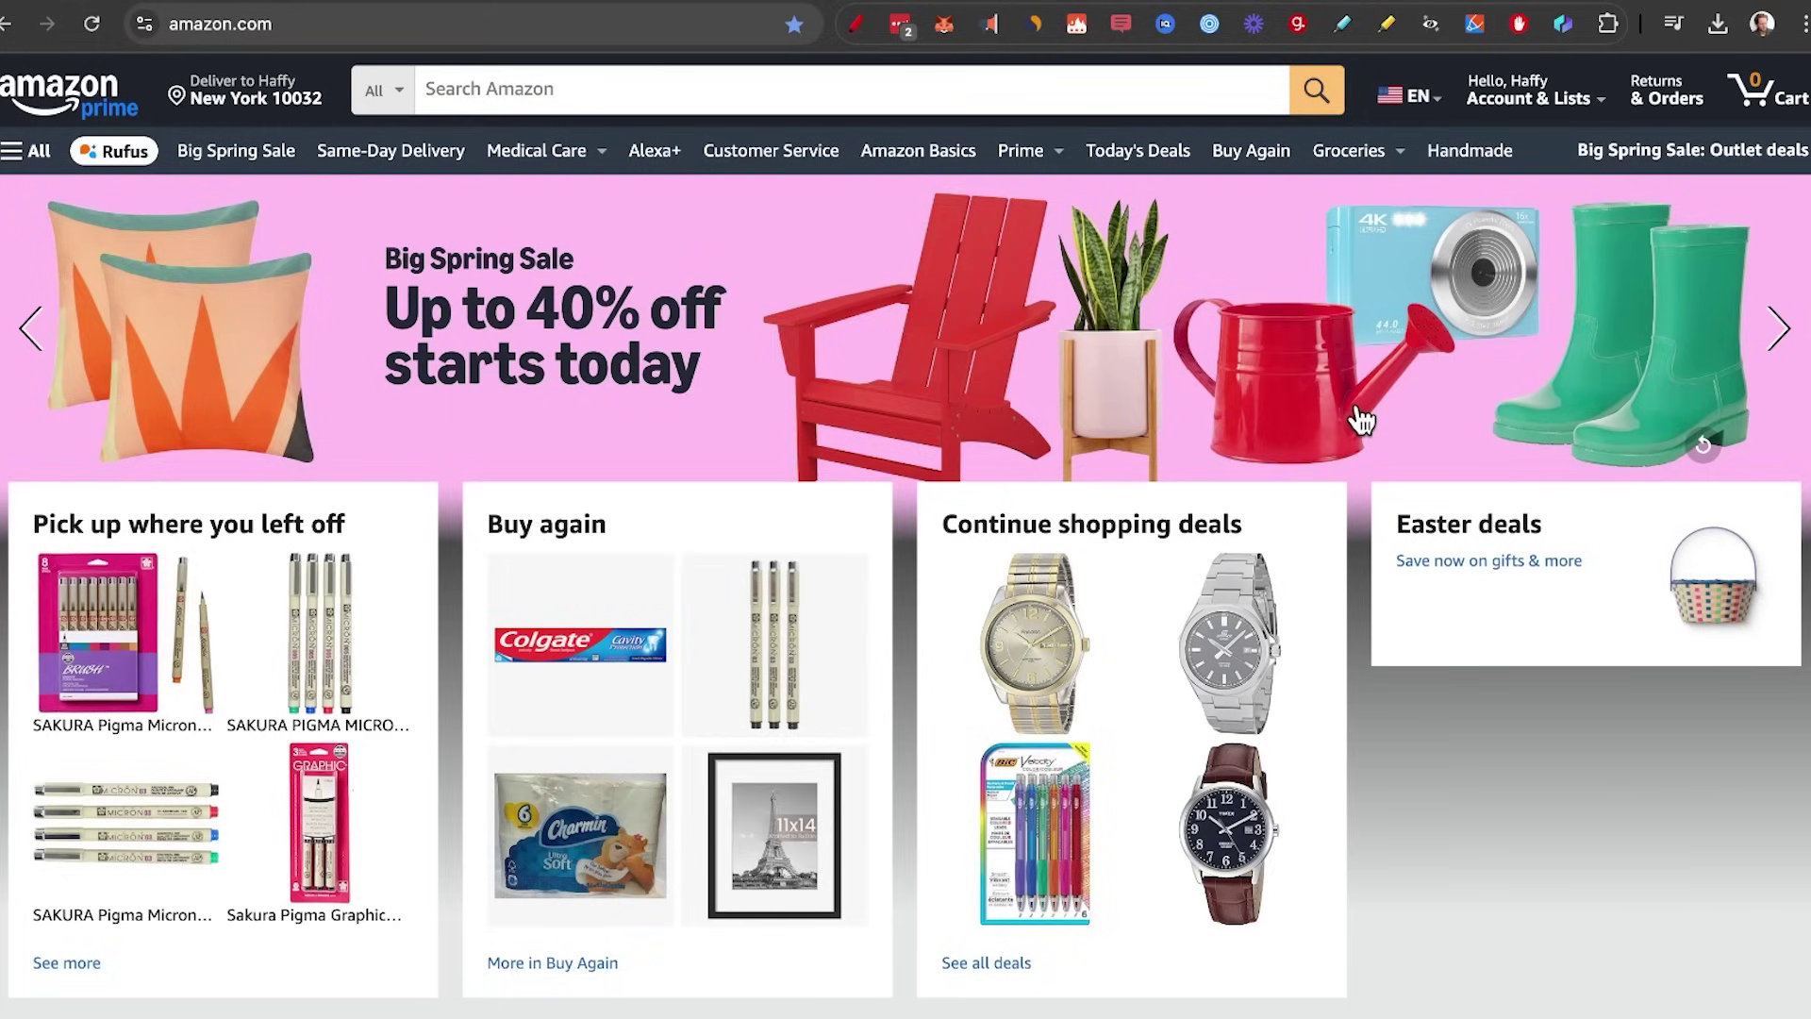
Search Amazon for 'digital watch men' using the search suggestion
{"action": "scroll", "coordinate": [1361, 420], "scroll_direction": "down", "scroll_amount": 13}
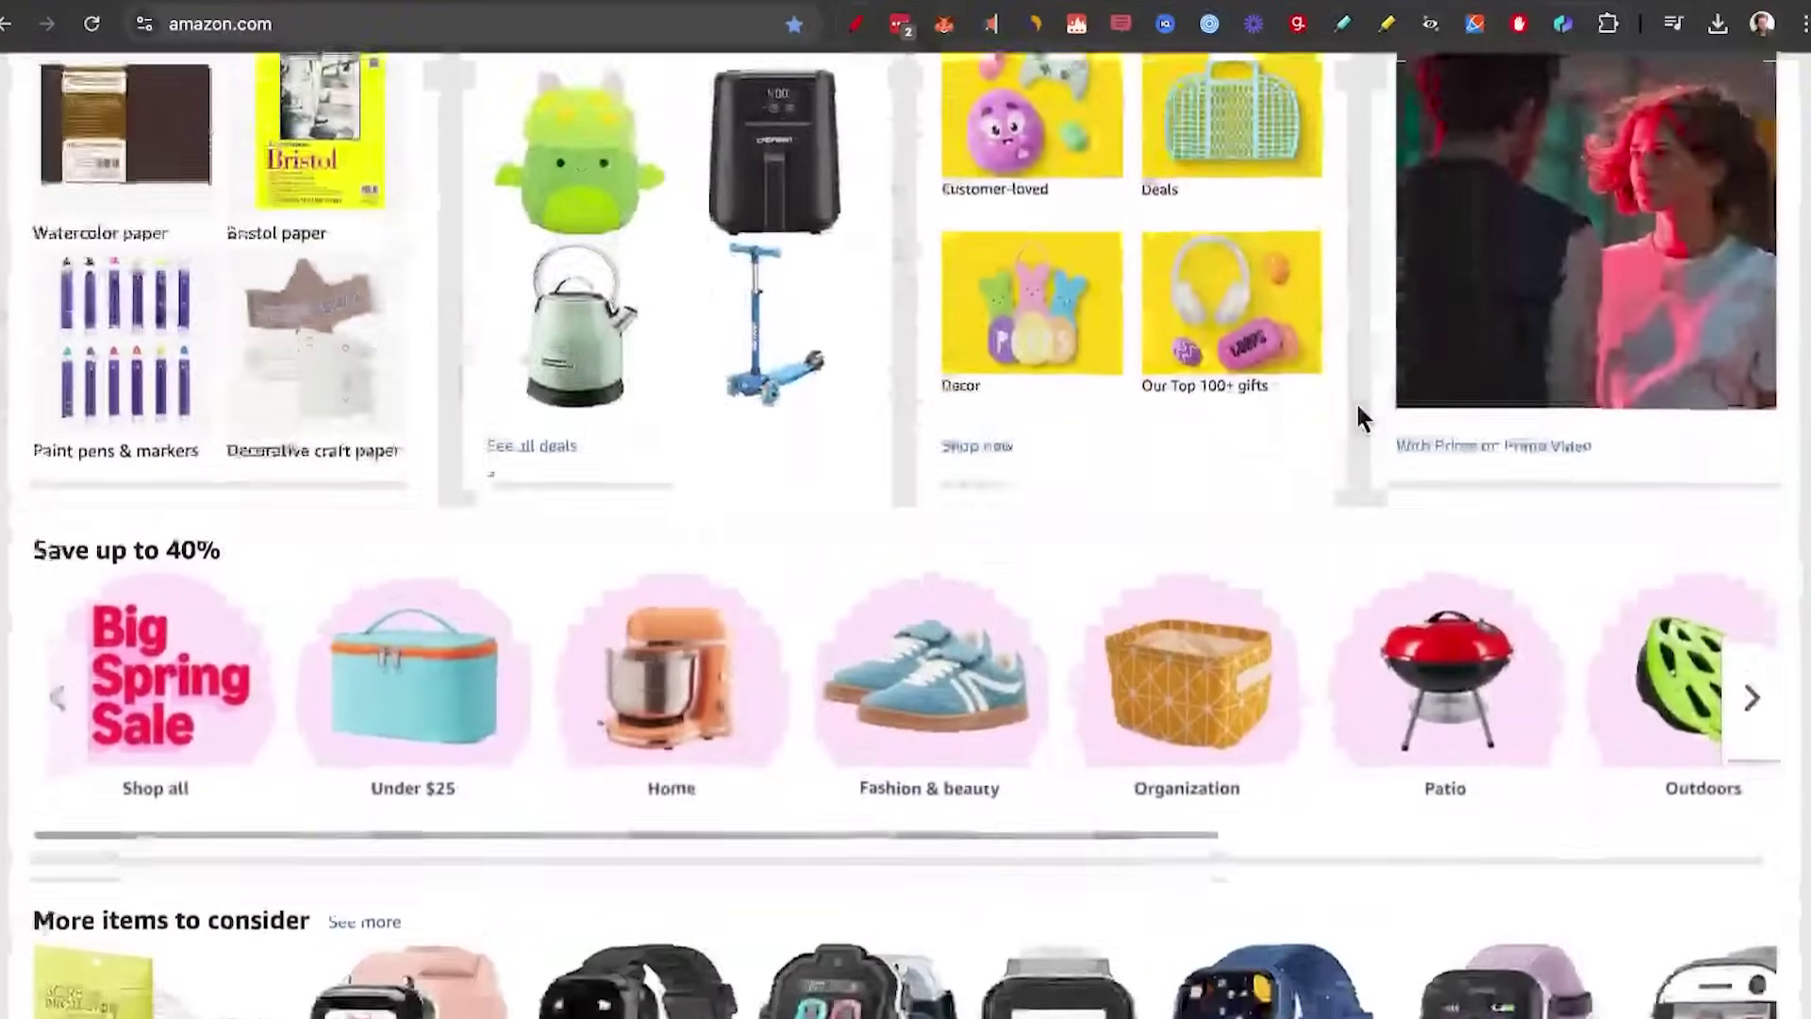
{"action": "scroll", "coordinate": [1358, 408], "scroll_direction": "down", "scroll_amount": 5}
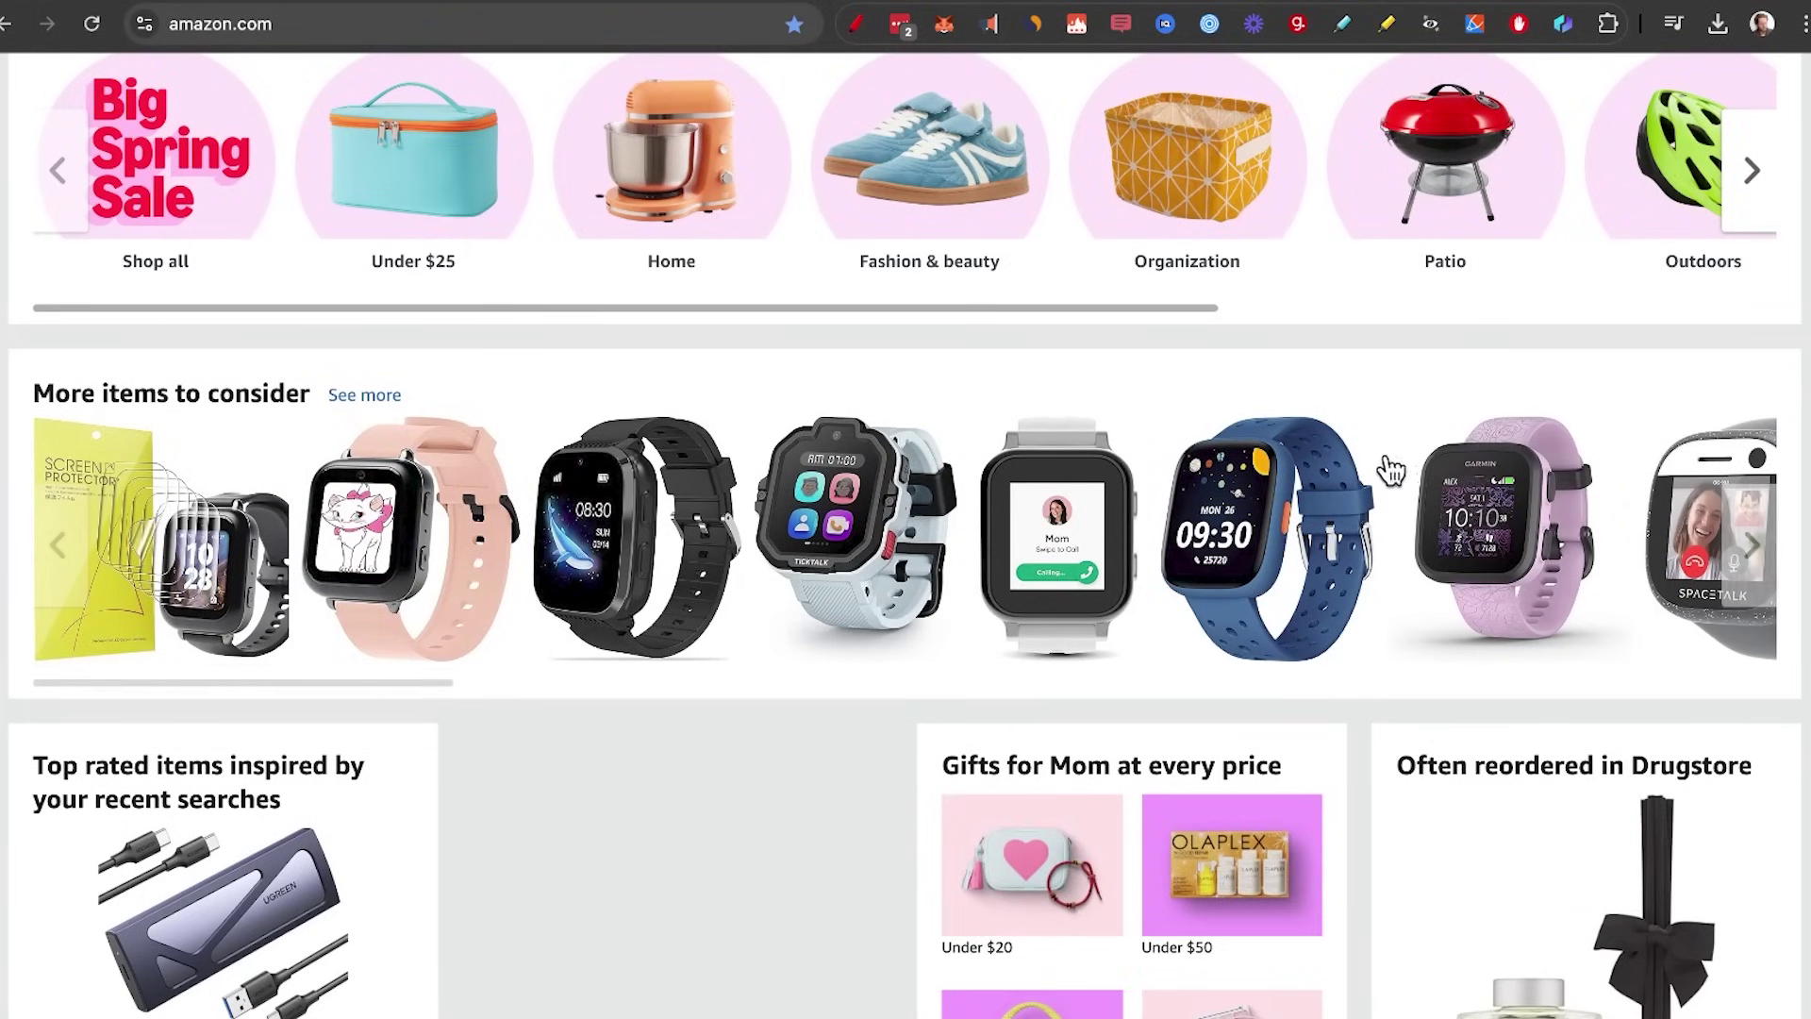
{"action": "scroll", "coordinate": [1387, 470], "scroll_direction": "up", "scroll_amount": 18}
{"action": "left_click", "coordinate": [578, 89]}
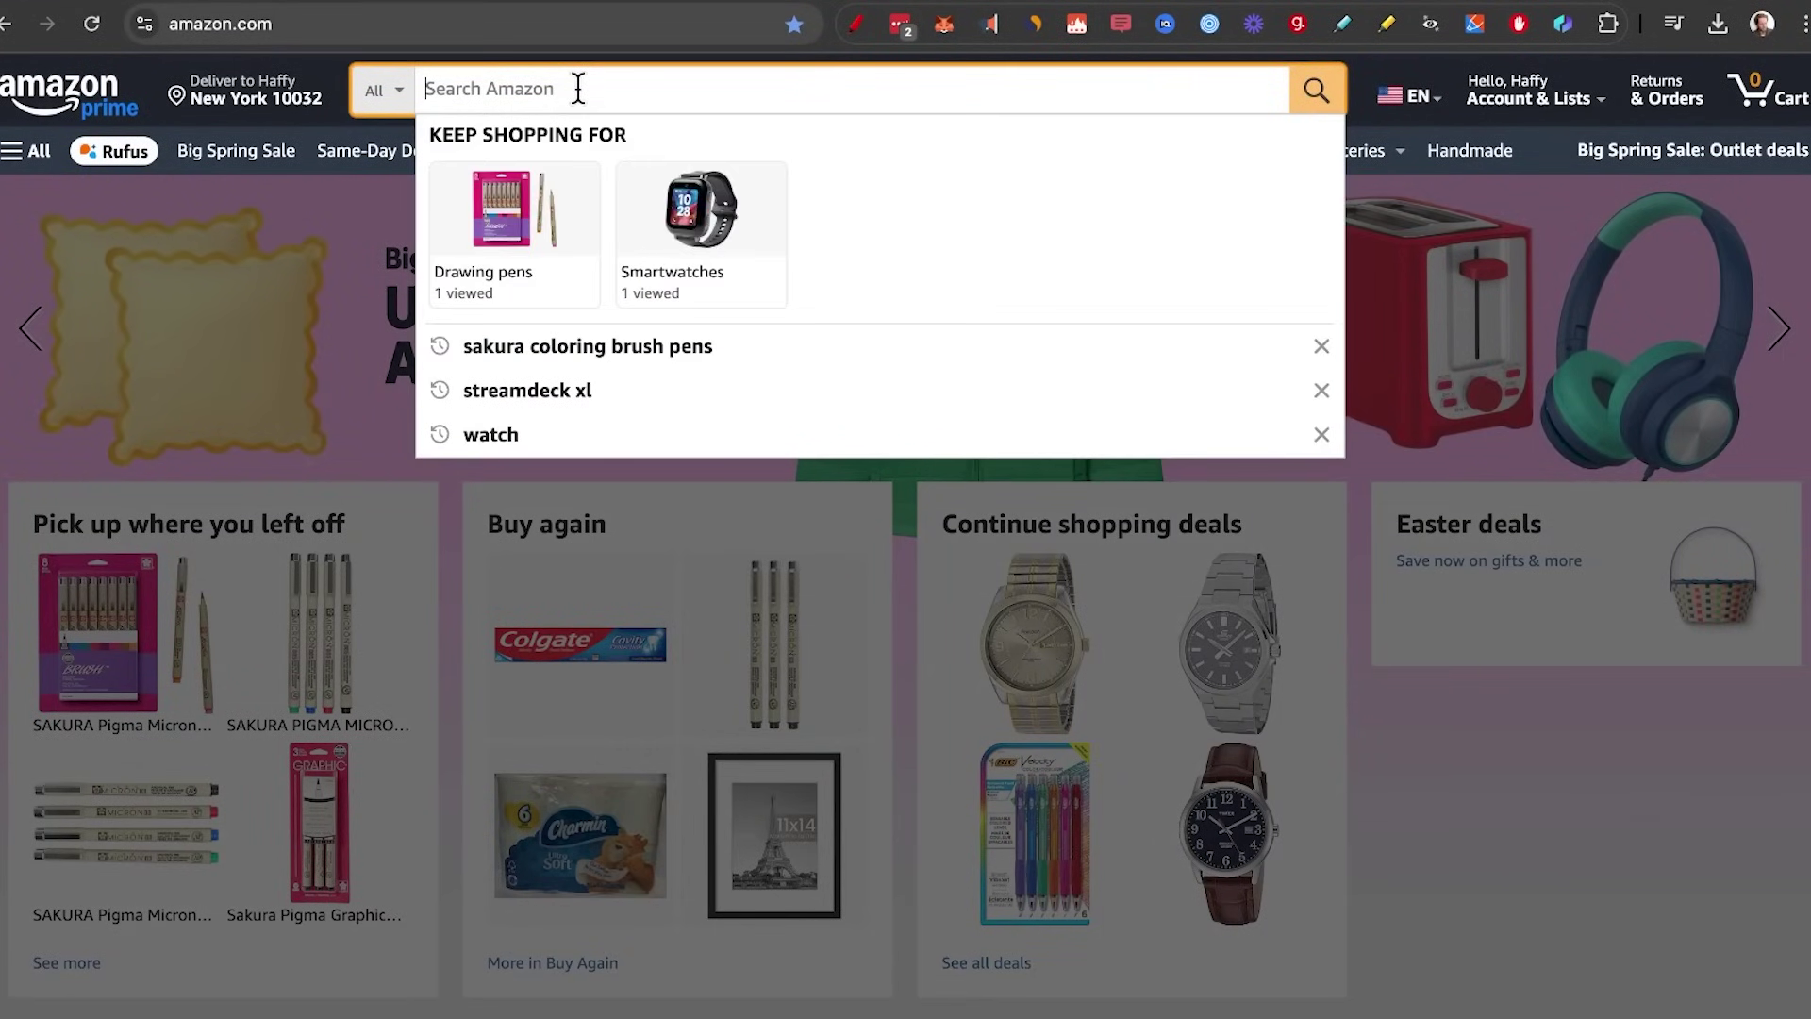
{"action": "type", "text": "digital watch"}
{"action": "key", "text": "Down"}
{"action": "key", "text": "Down"}
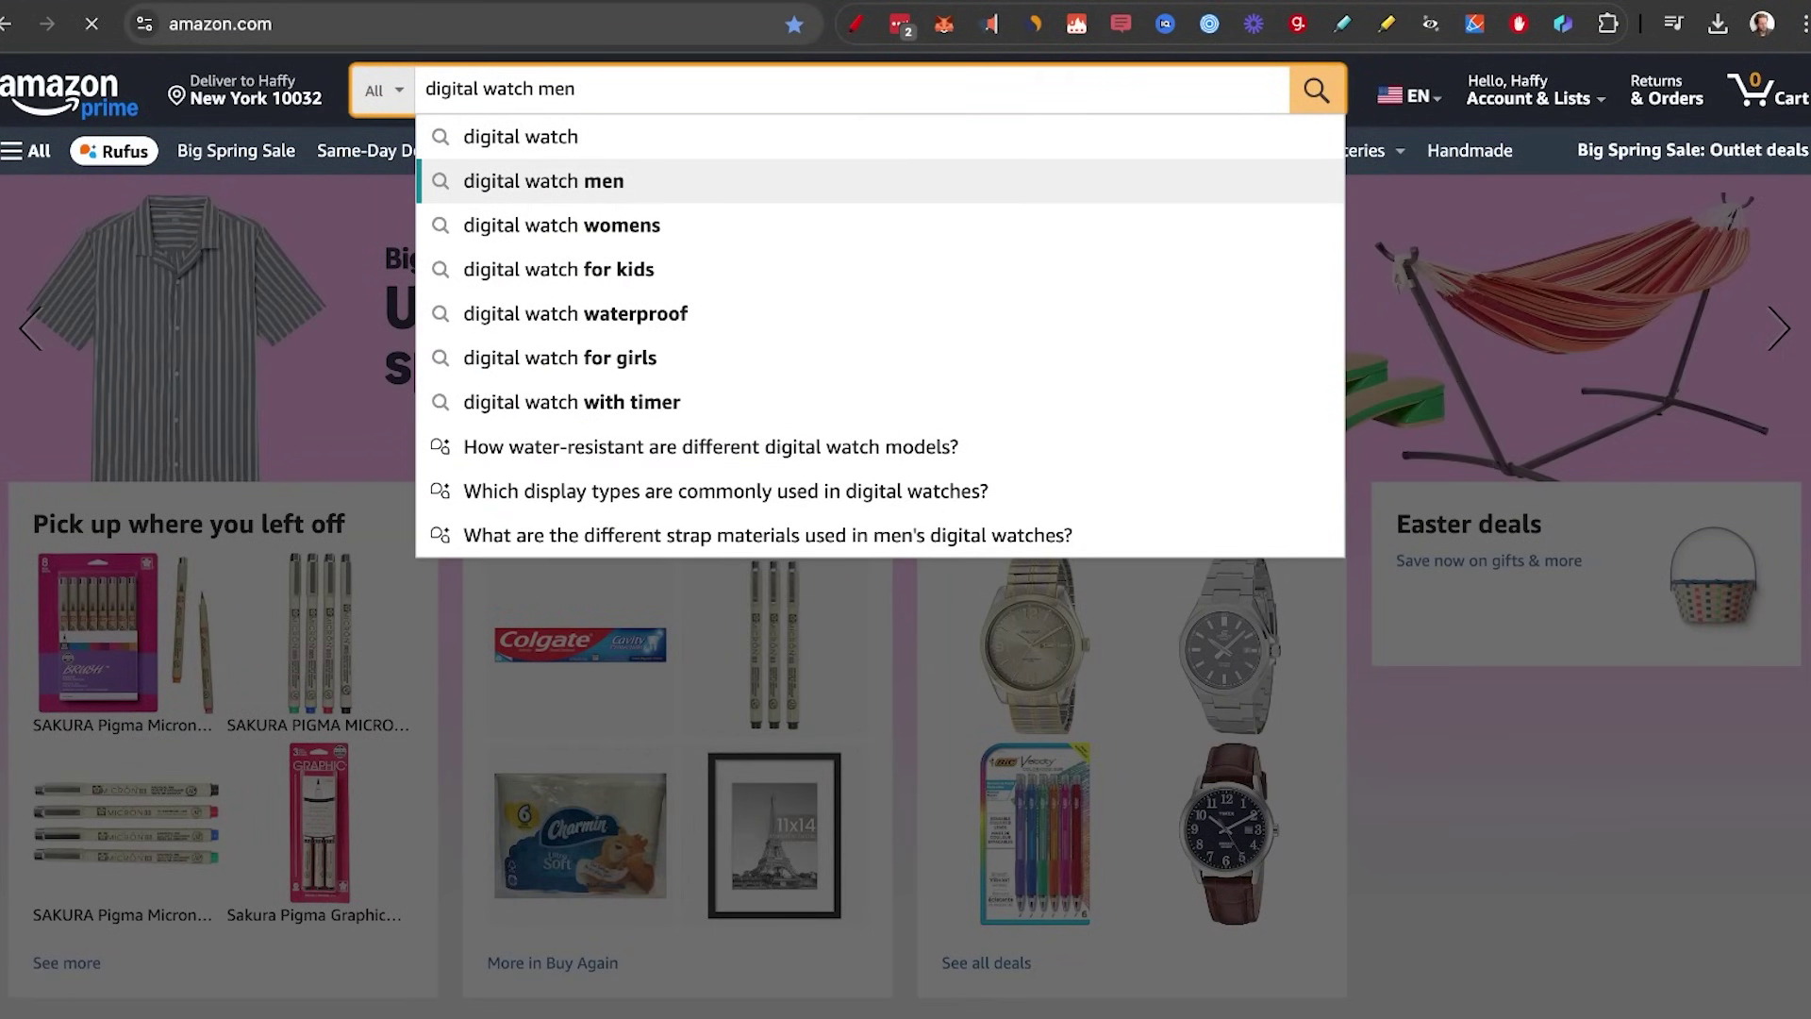
{"action": "key", "text": "Return"}
Scroll through the digital watch results listing Casio, Timex and other models
{"action": "scroll", "coordinate": [1090, 231], "scroll_direction": "down", "scroll_amount": 8}
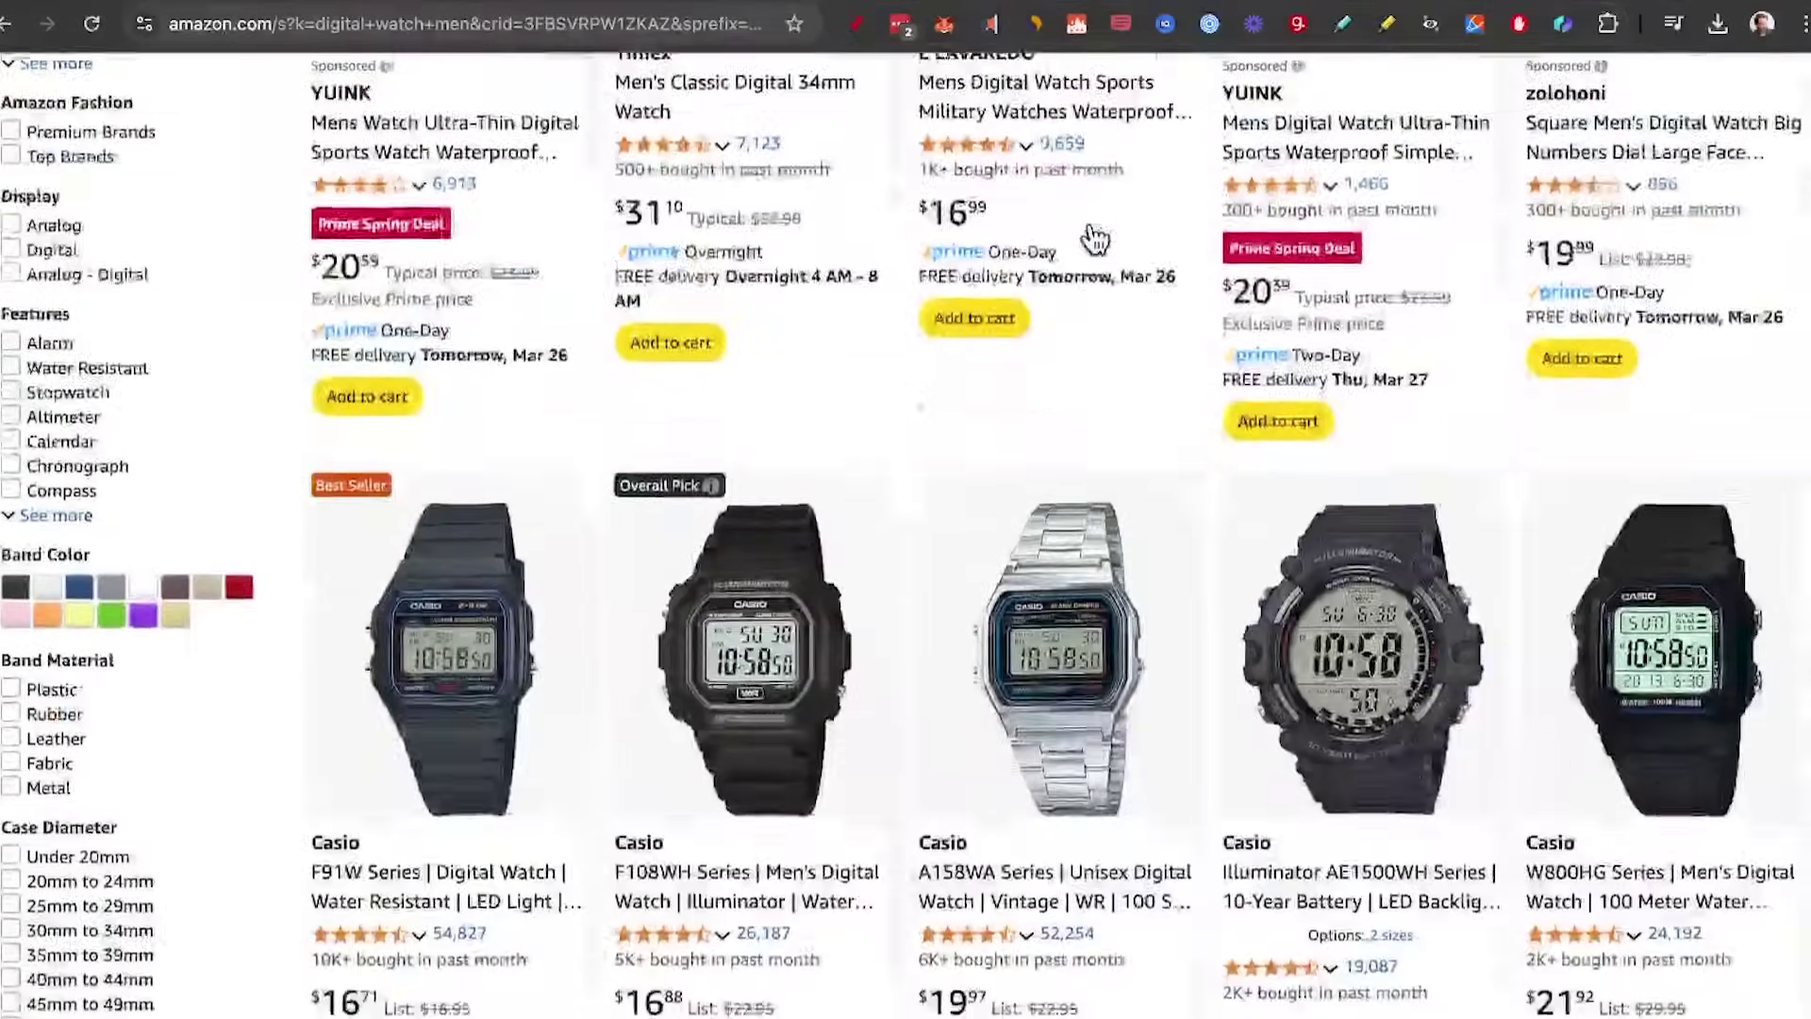
{"action": "scroll", "coordinate": [1091, 236], "scroll_direction": "down", "scroll_amount": 6}
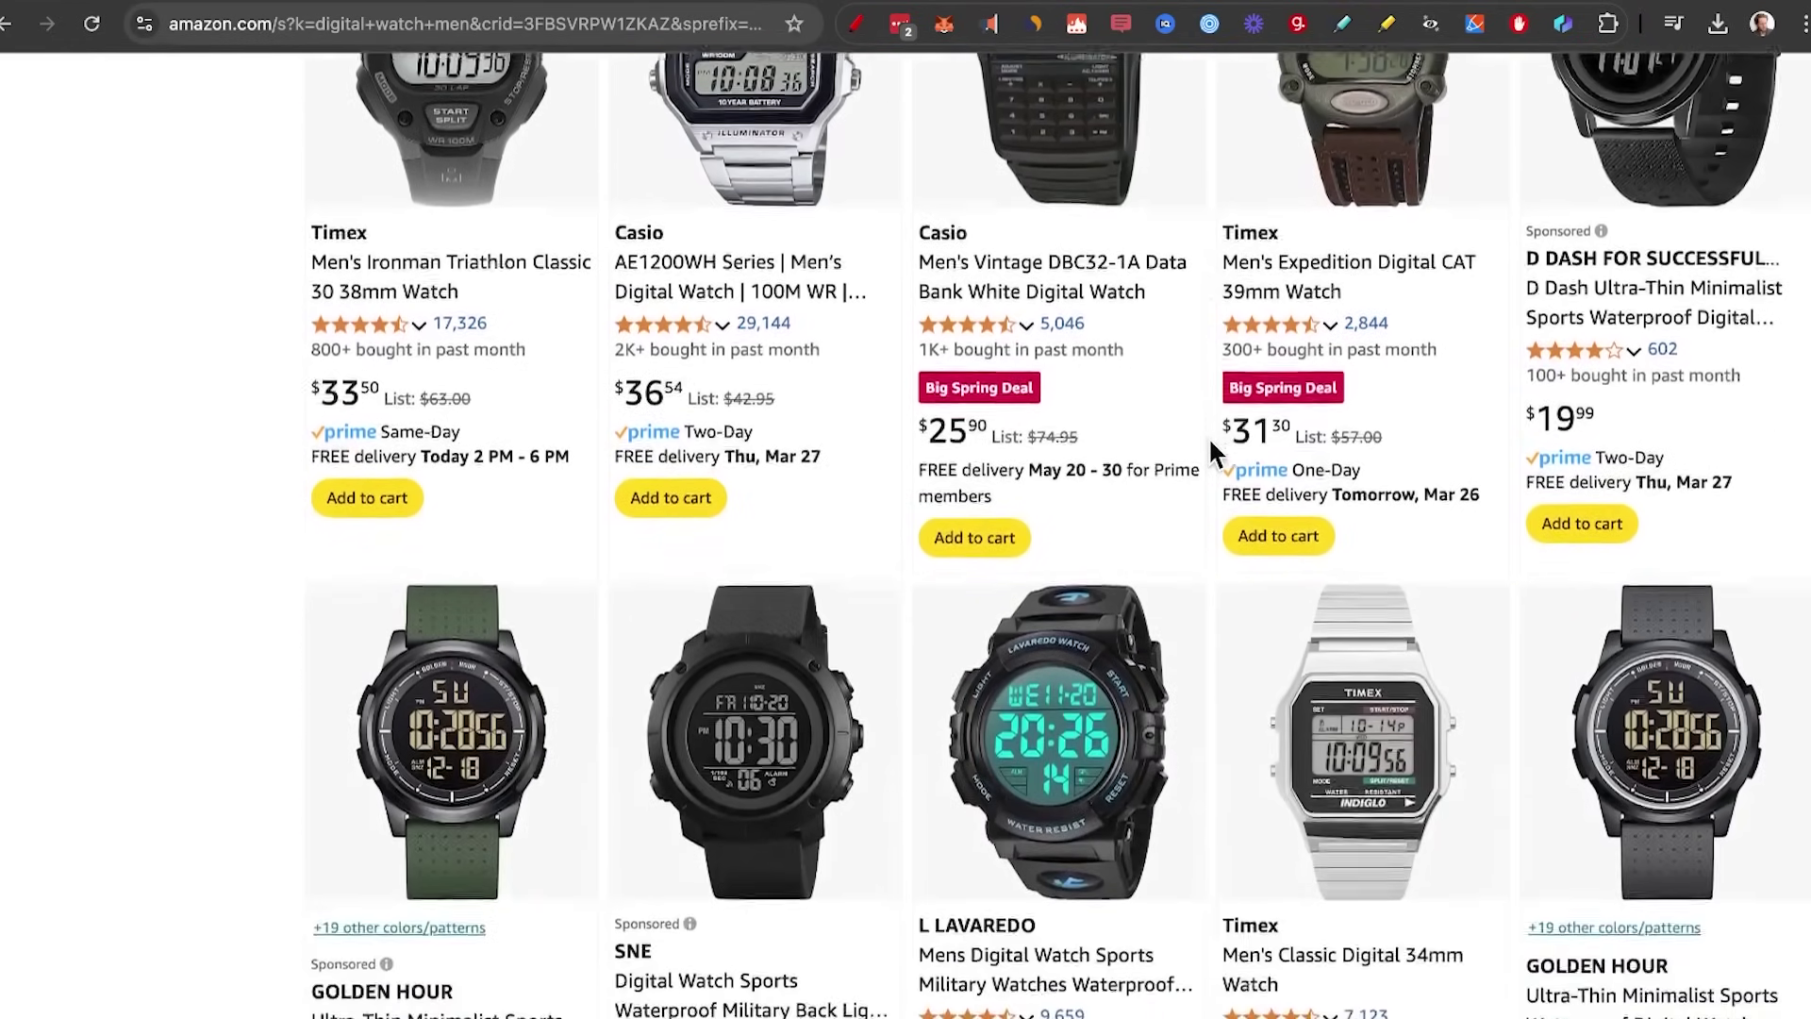
{"action": "scroll", "coordinate": [1208, 437], "scroll_direction": "down", "scroll_amount": 8}
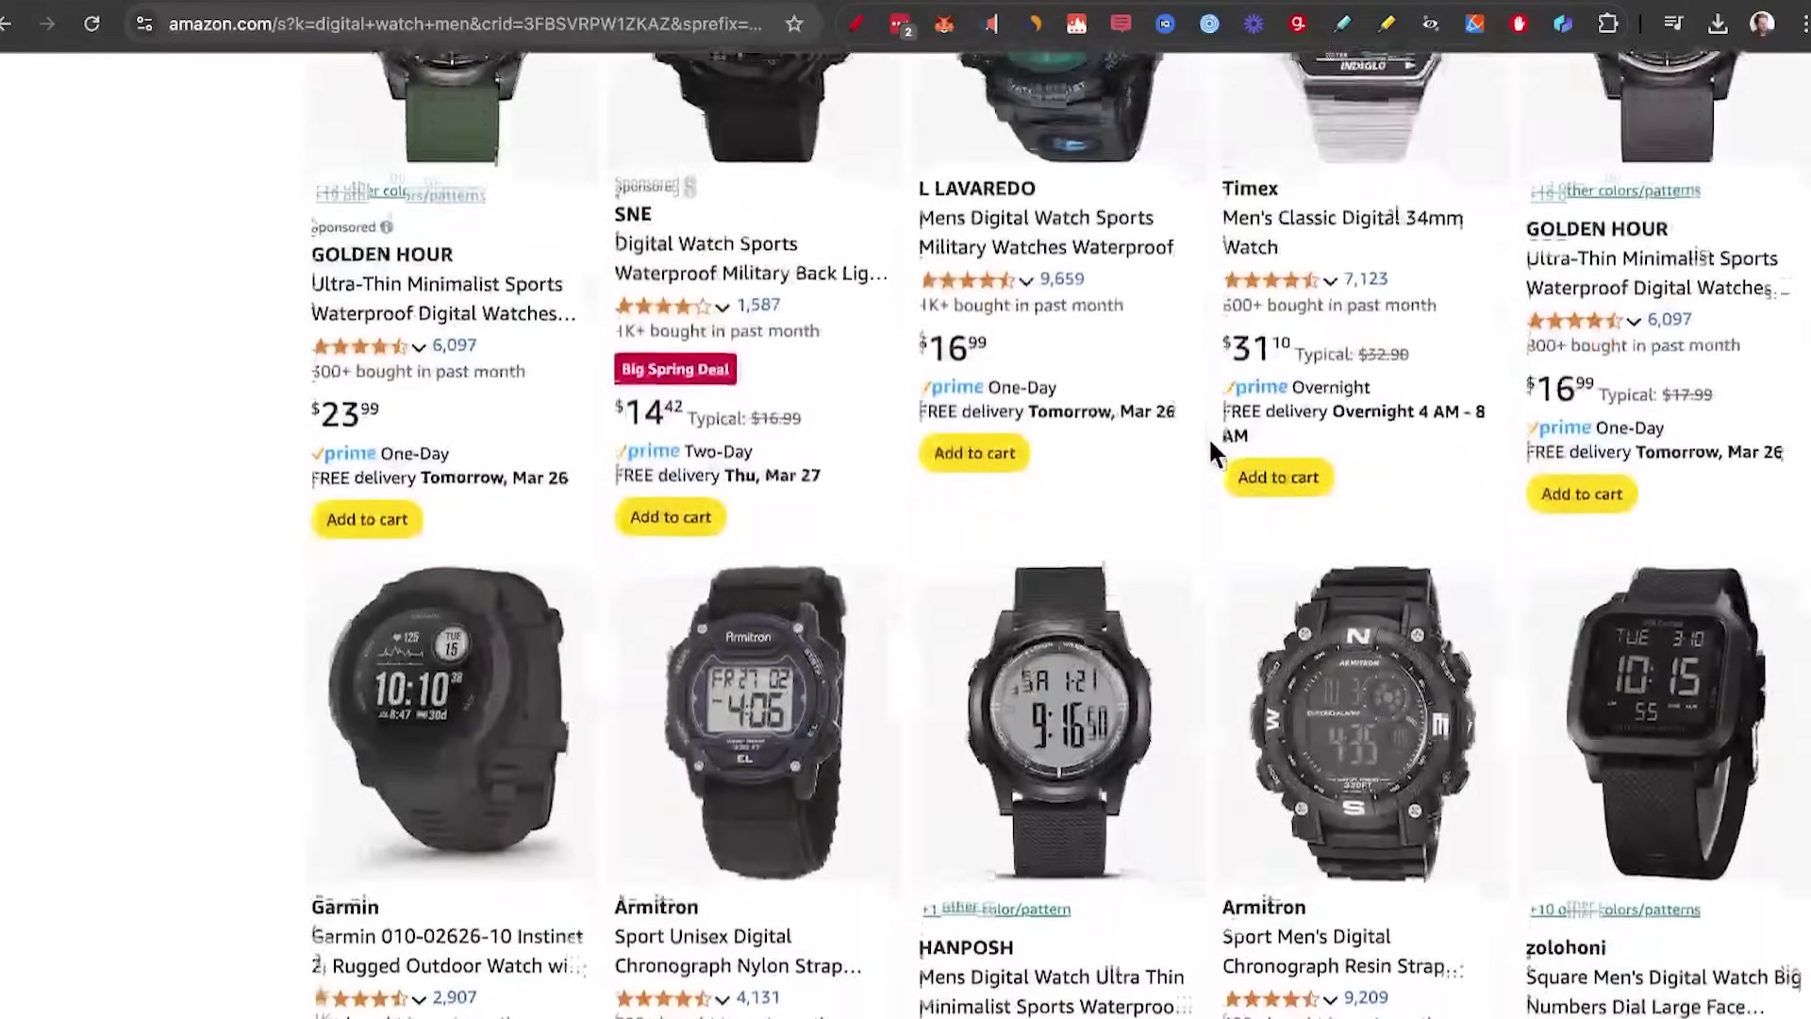
{"action": "scroll", "coordinate": [1209, 438], "scroll_direction": "down", "scroll_amount": 10}
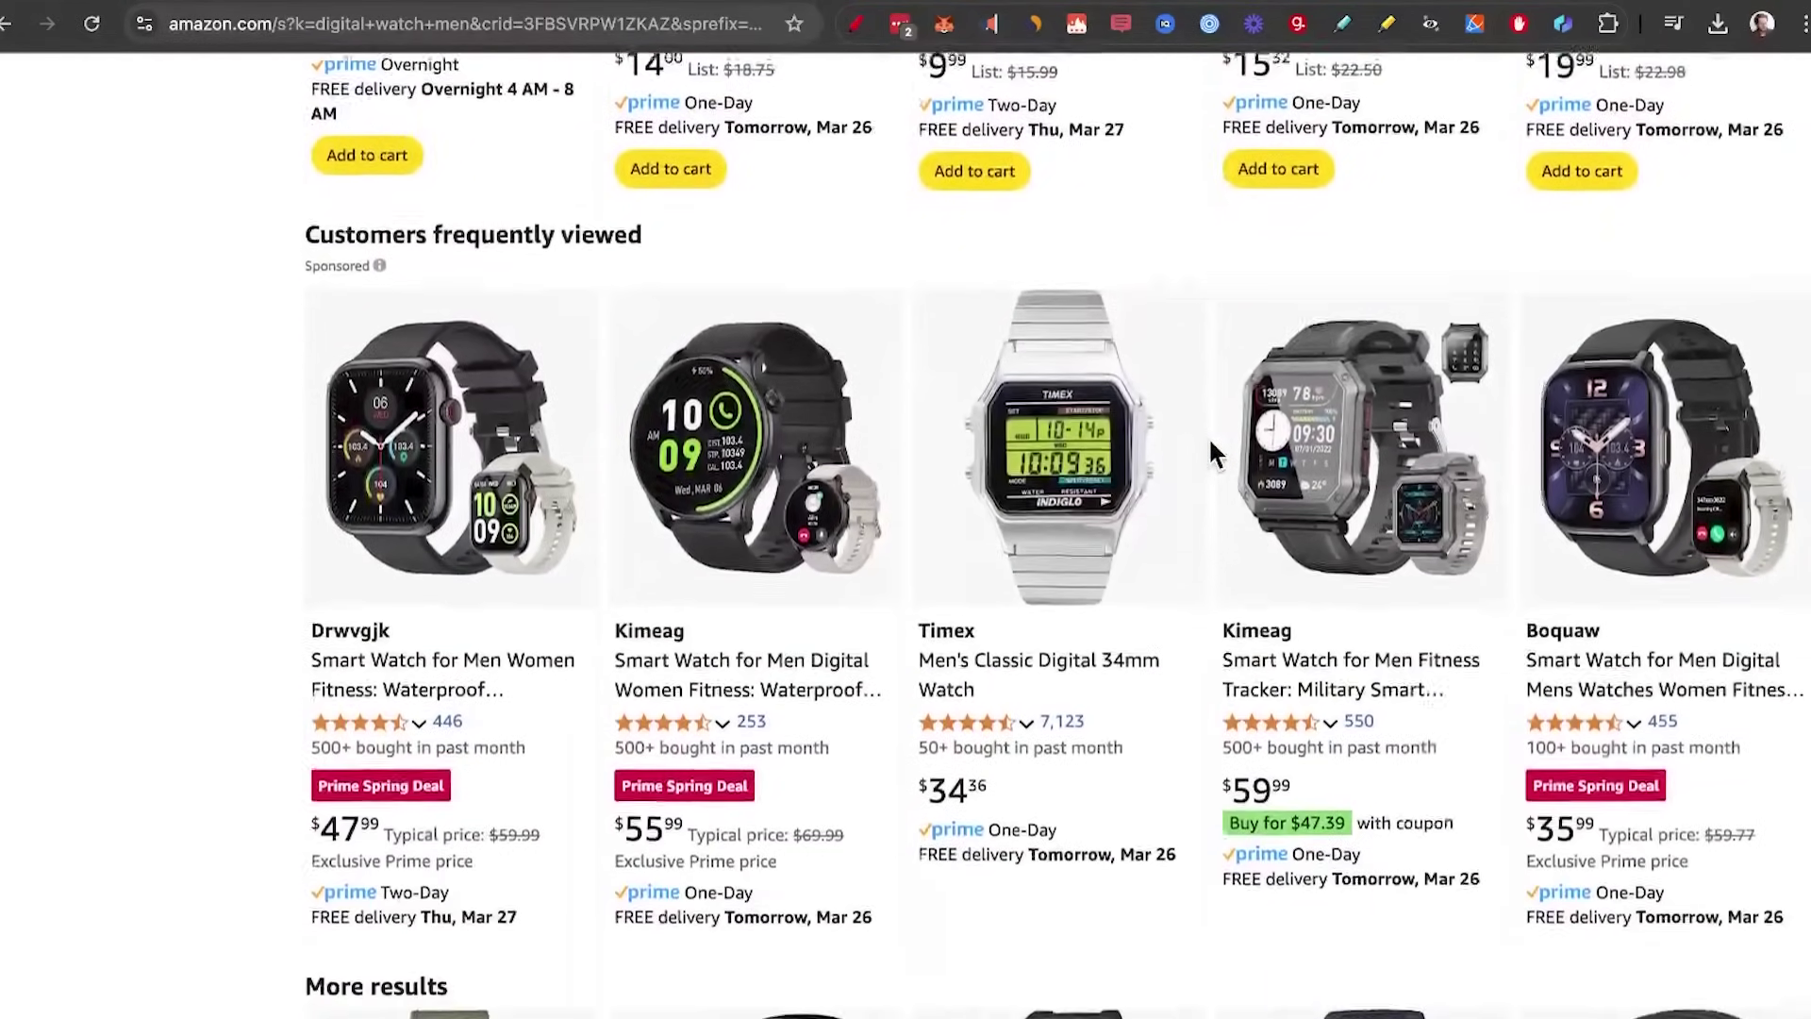
{"action": "scroll", "coordinate": [1209, 438], "scroll_direction": "down", "scroll_amount": 5}
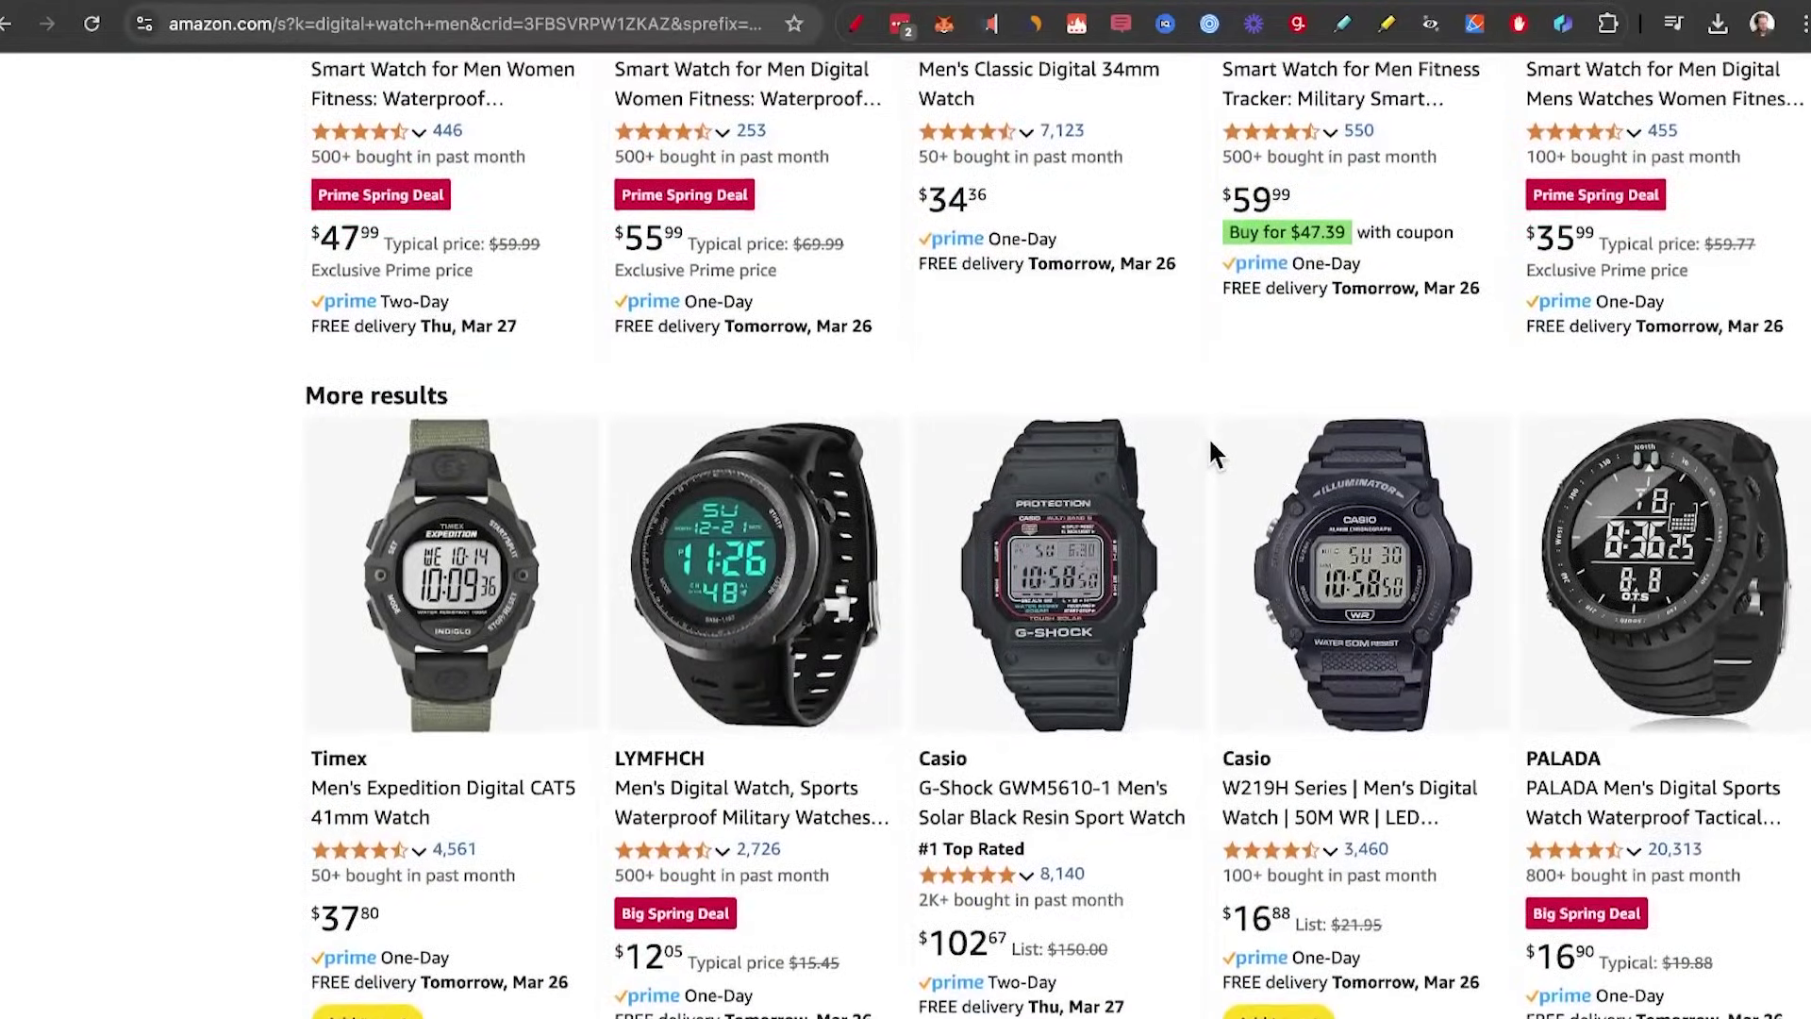
{"action": "scroll", "coordinate": [1209, 438], "scroll_direction": "down", "scroll_amount": 10}
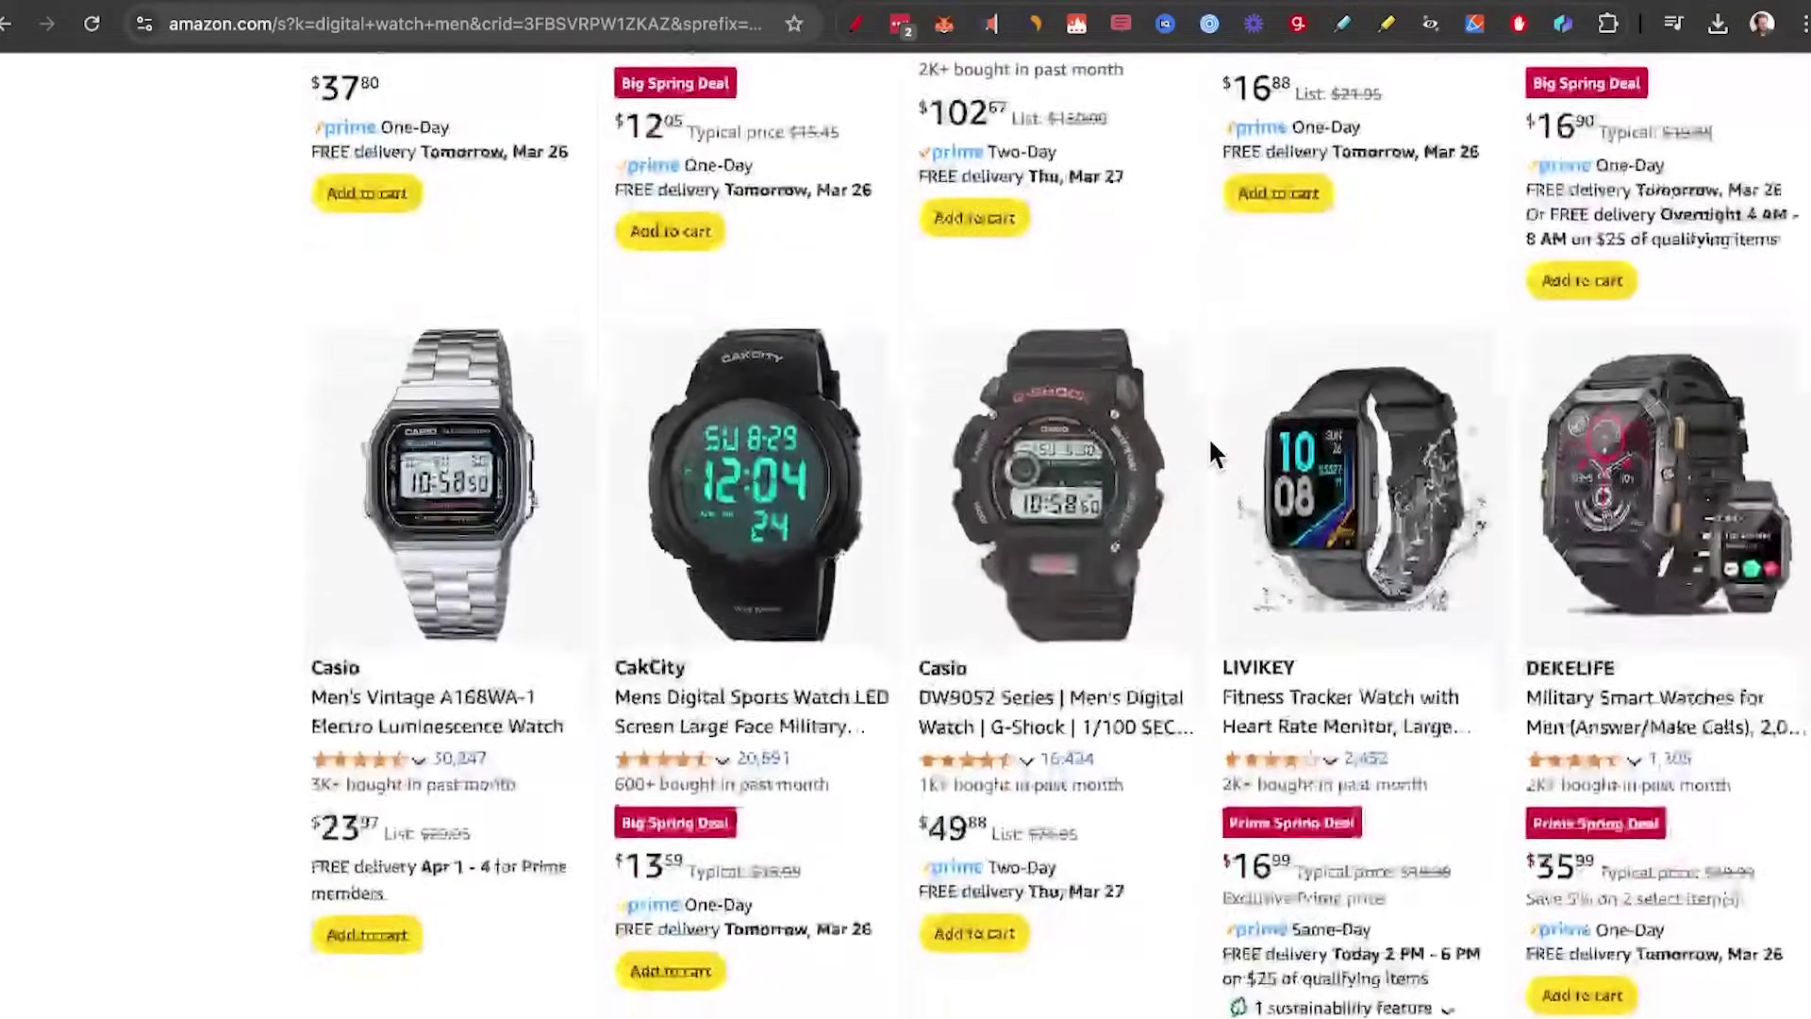
{"action": "scroll", "coordinate": [1208, 437], "scroll_direction": "down", "scroll_amount": 3}
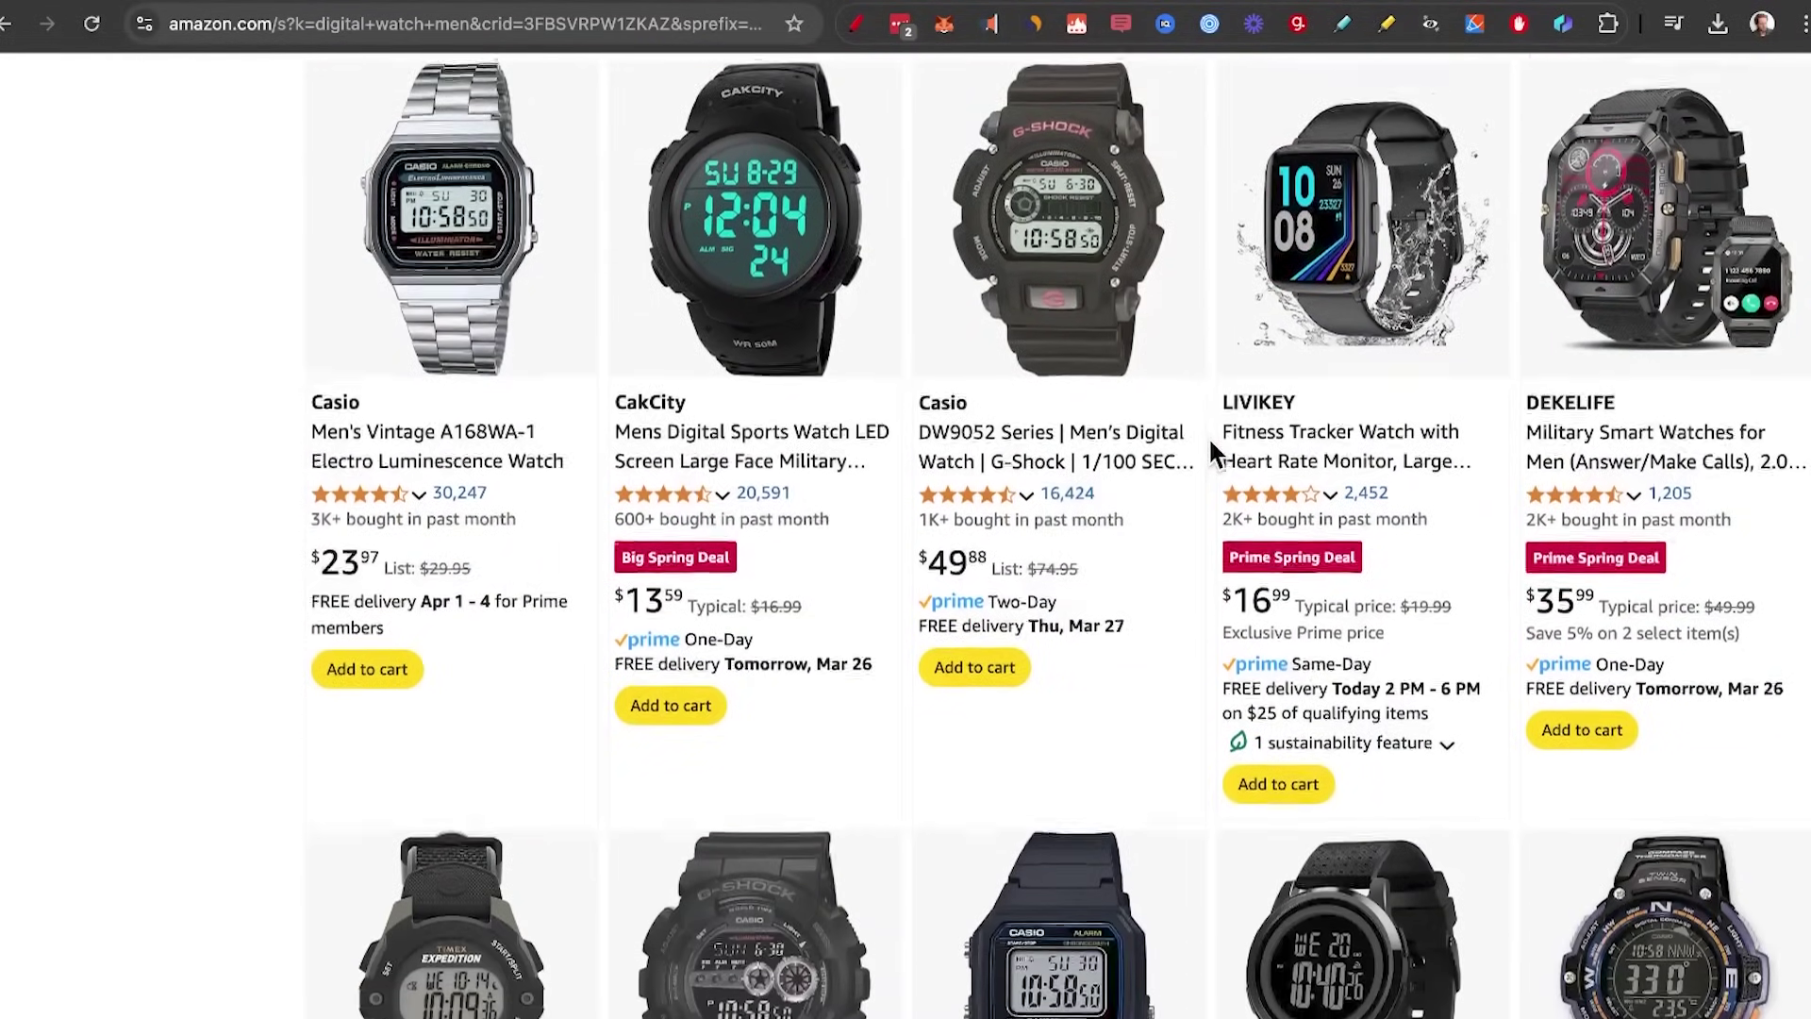
{"action": "scroll", "coordinate": [1208, 438], "scroll_direction": "down", "scroll_amount": 1}
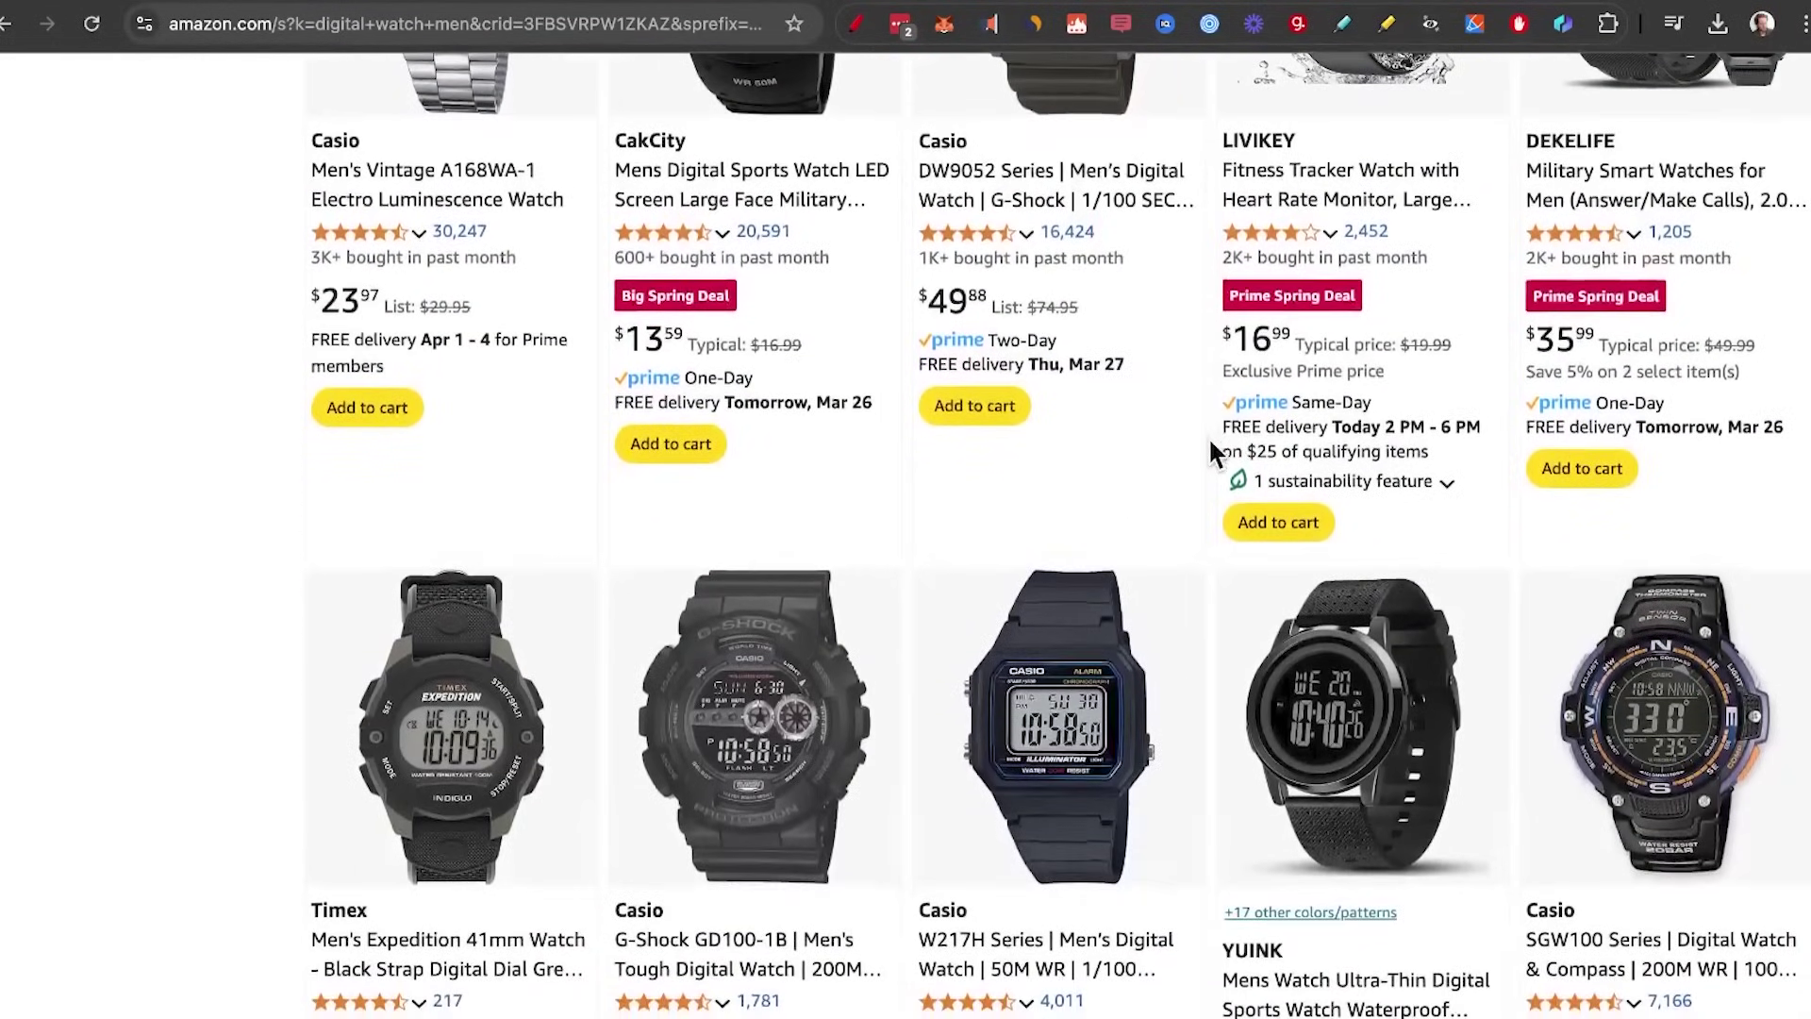
Start Thunderbit's AI Web Scraper and let AI suggest columns for the watch listings
{"action": "left_click", "coordinate": [1566, 36]}
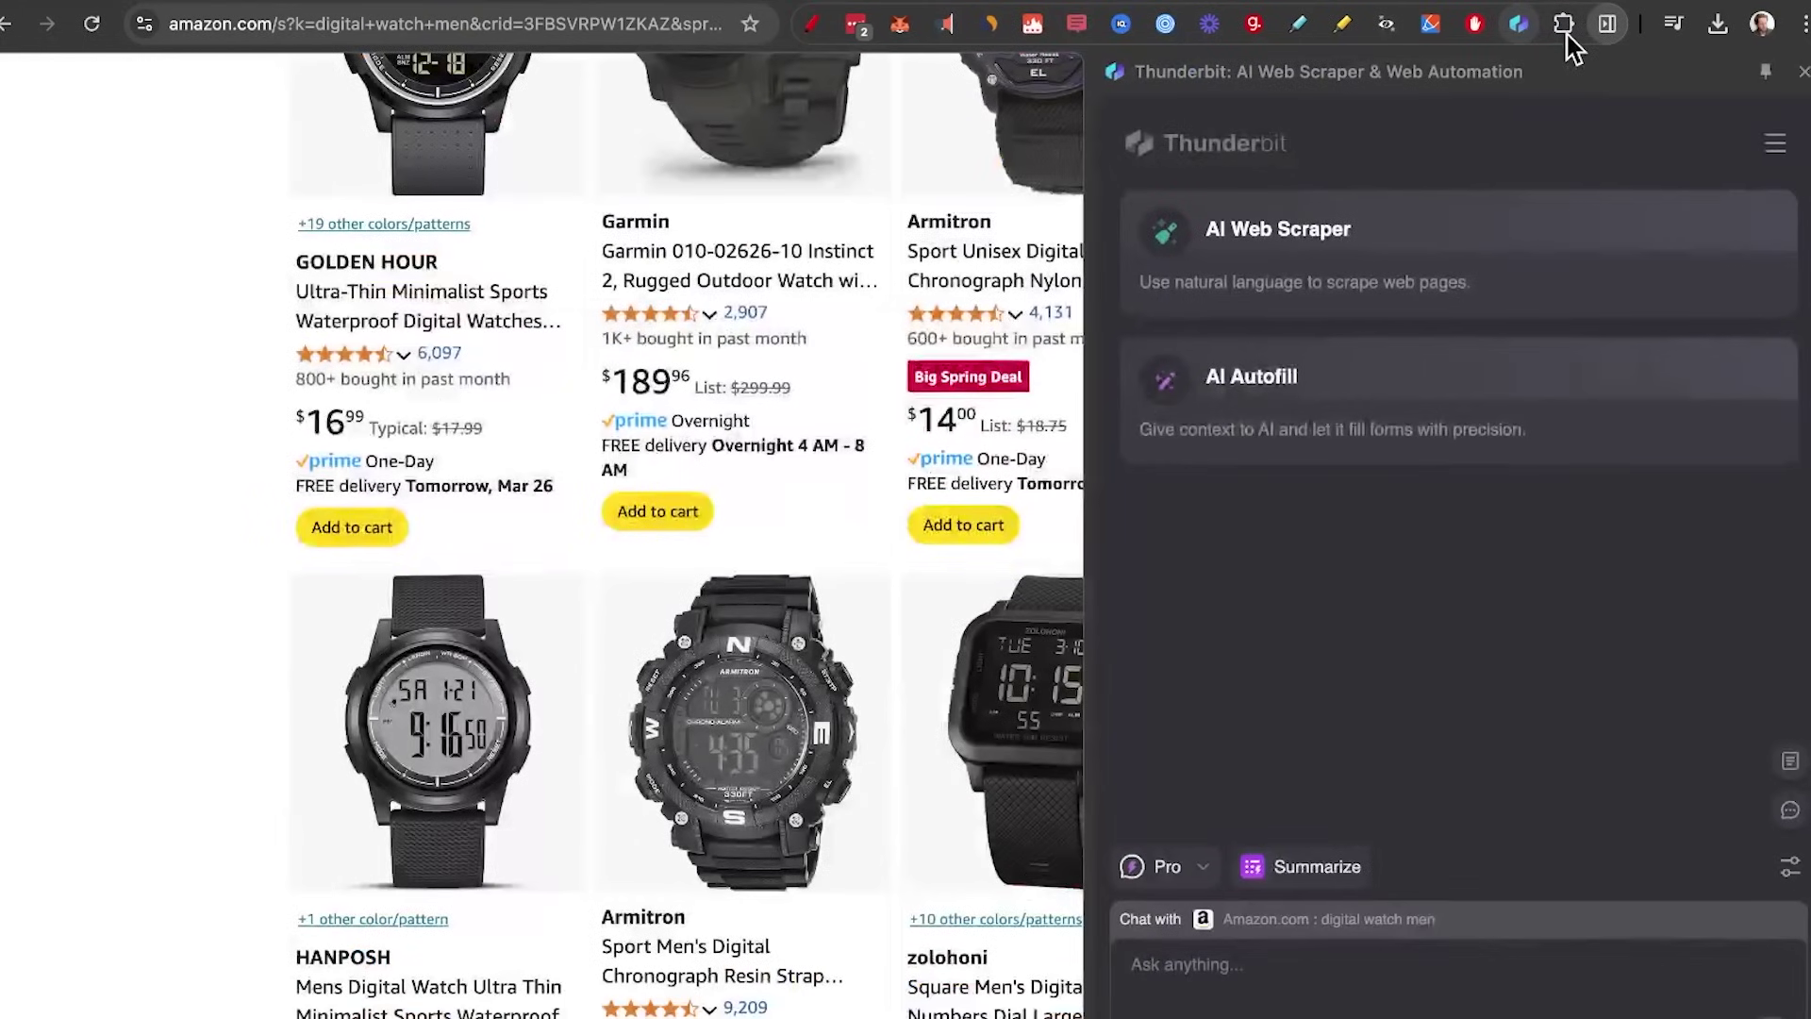
{"action": "left_click", "coordinate": [1402, 261]}
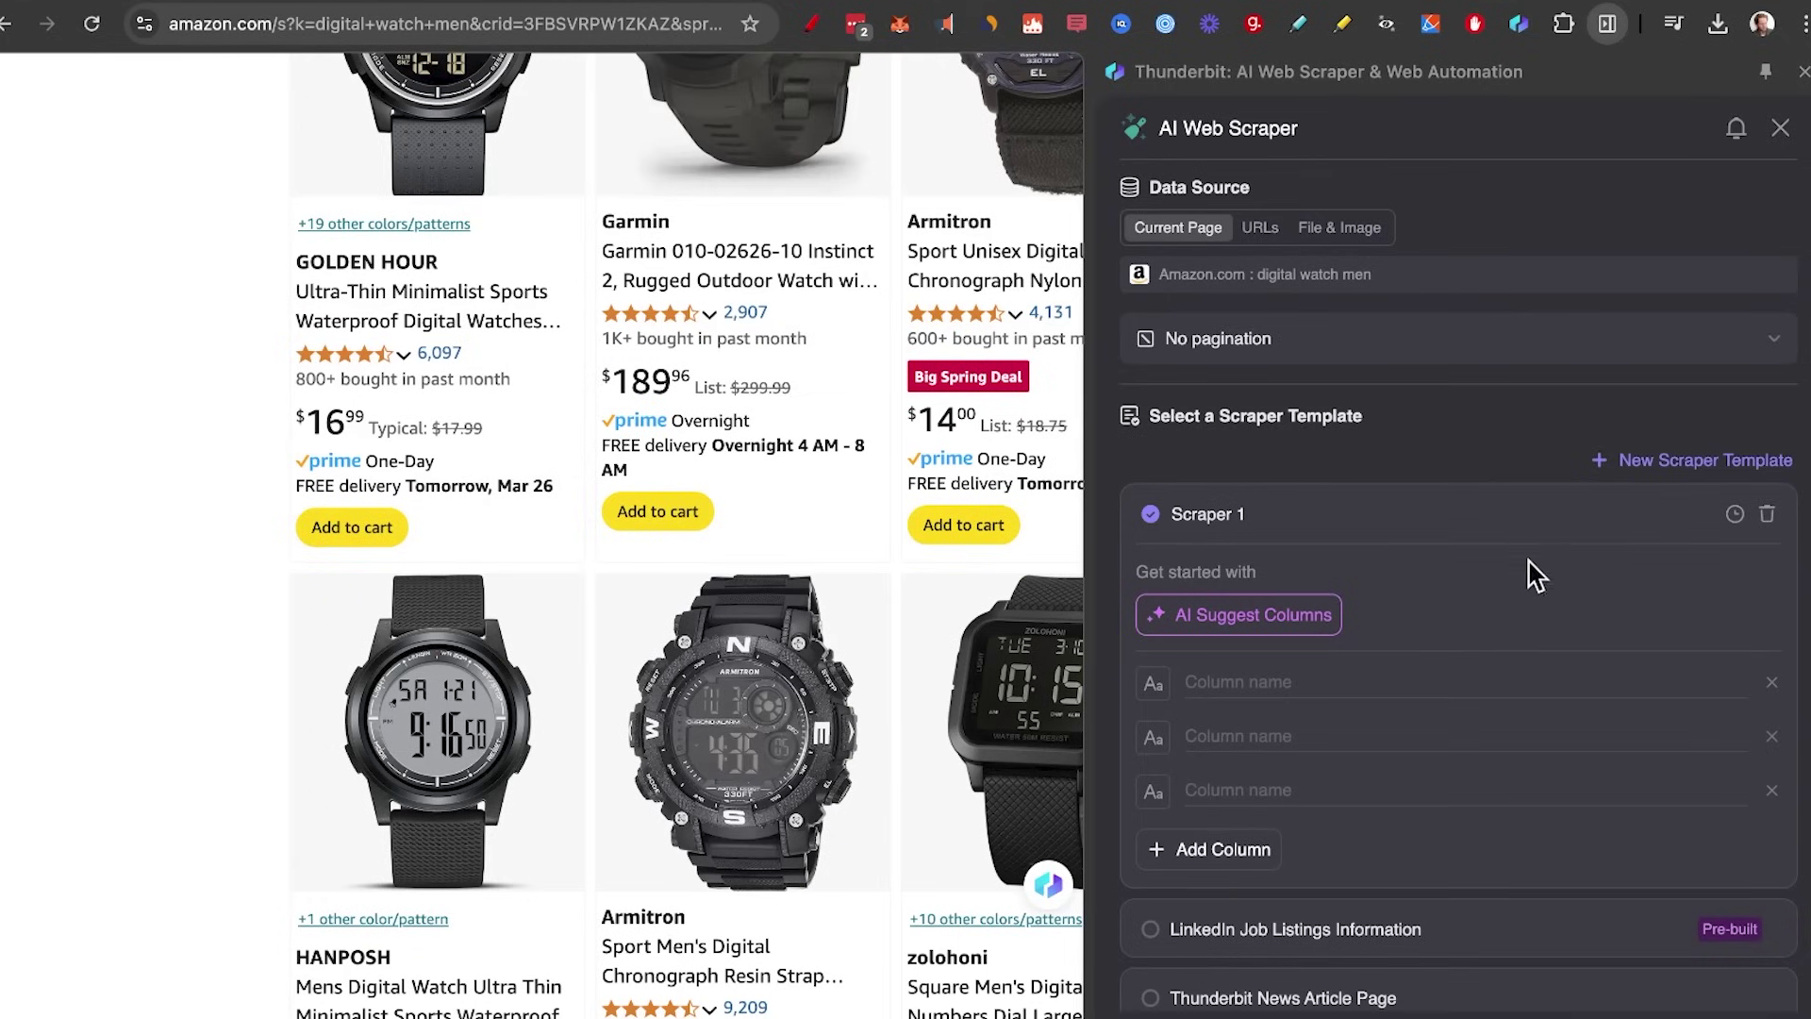
{"action": "left_click", "coordinate": [1287, 641]}
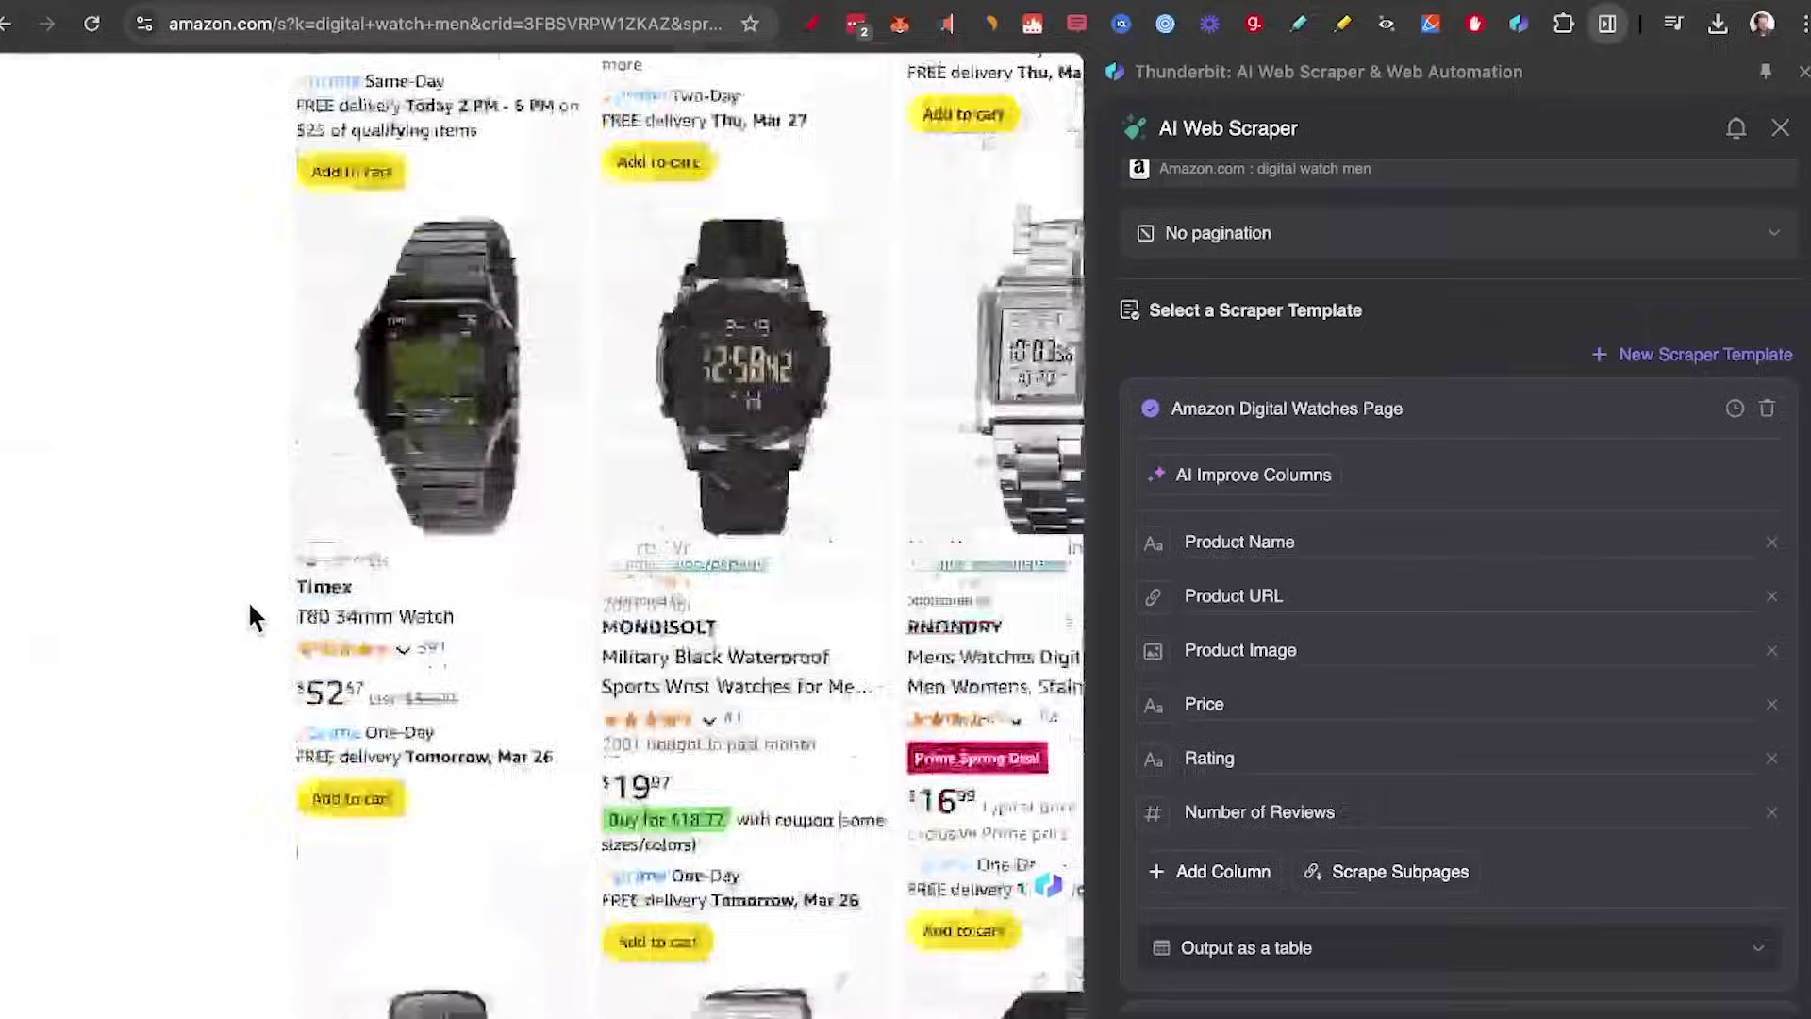
{"action": "scroll", "coordinate": [250, 615], "scroll_direction": "down", "scroll_amount": 10}
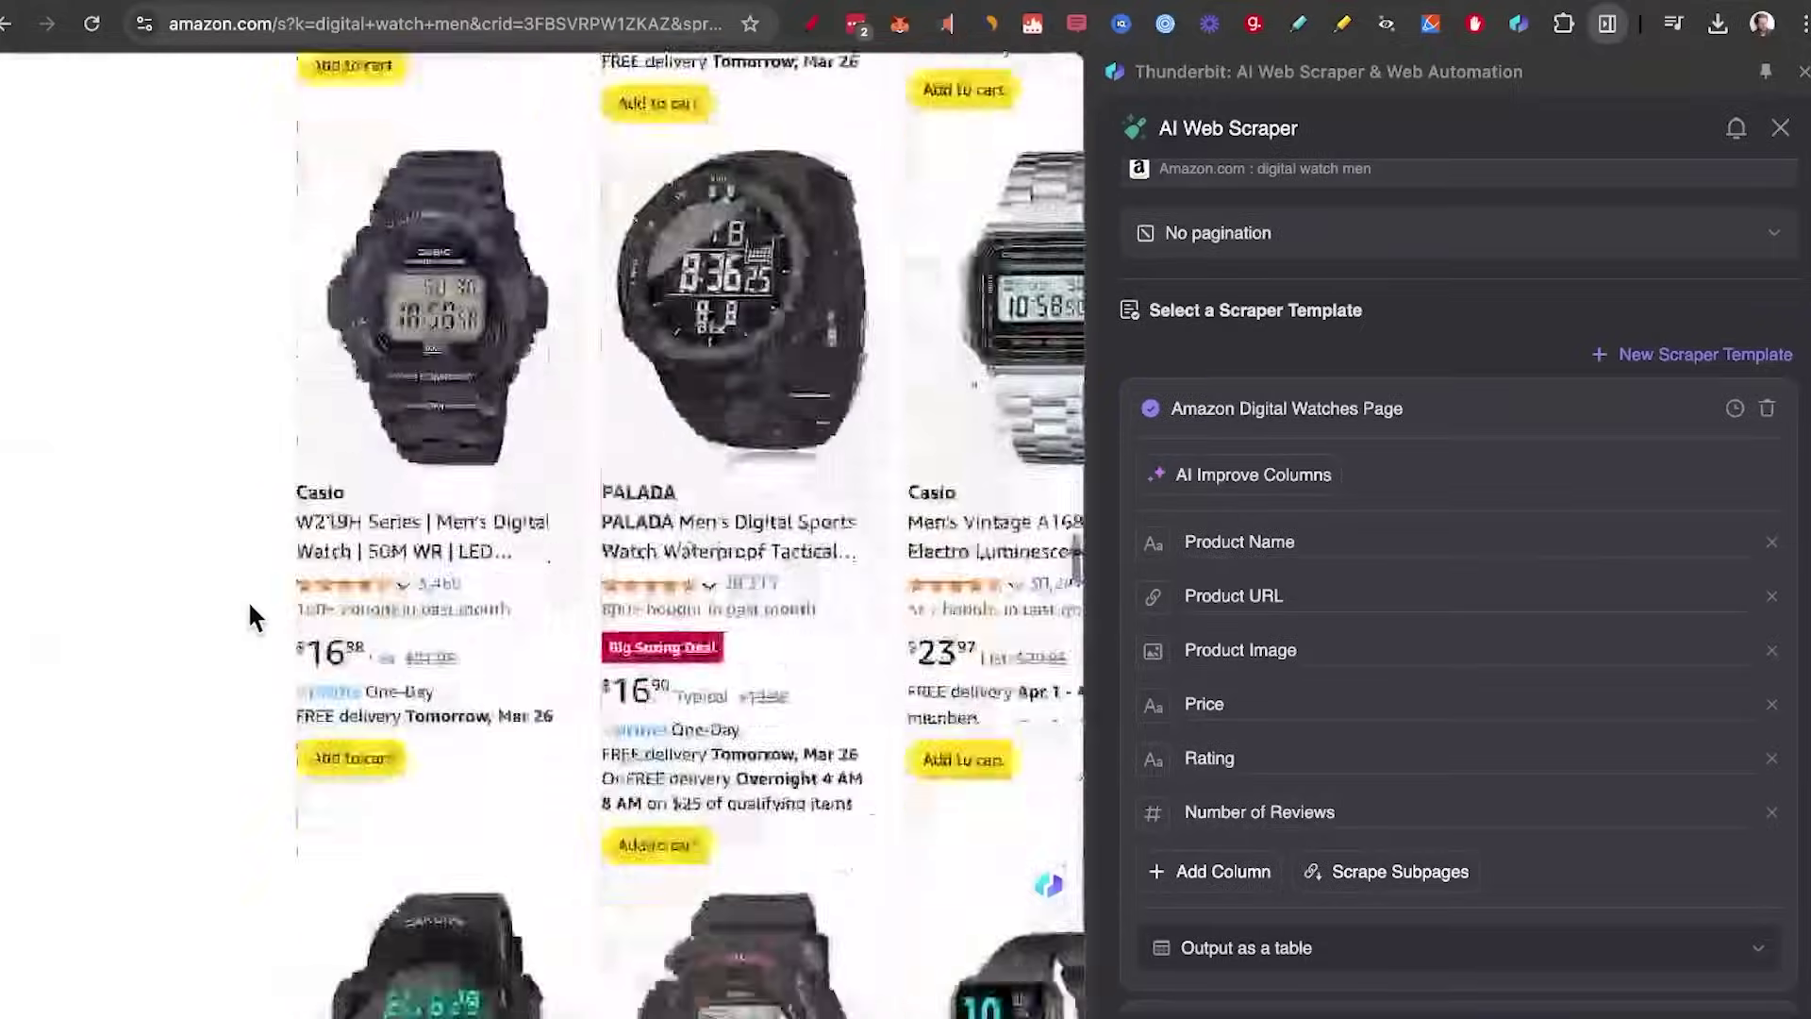
{"action": "scroll", "coordinate": [250, 616], "scroll_direction": "down", "scroll_amount": 15}
Set Click pagination for 5 pages with Amazon's Next button, then scrape
{"action": "left_click", "coordinate": [1321, 233]}
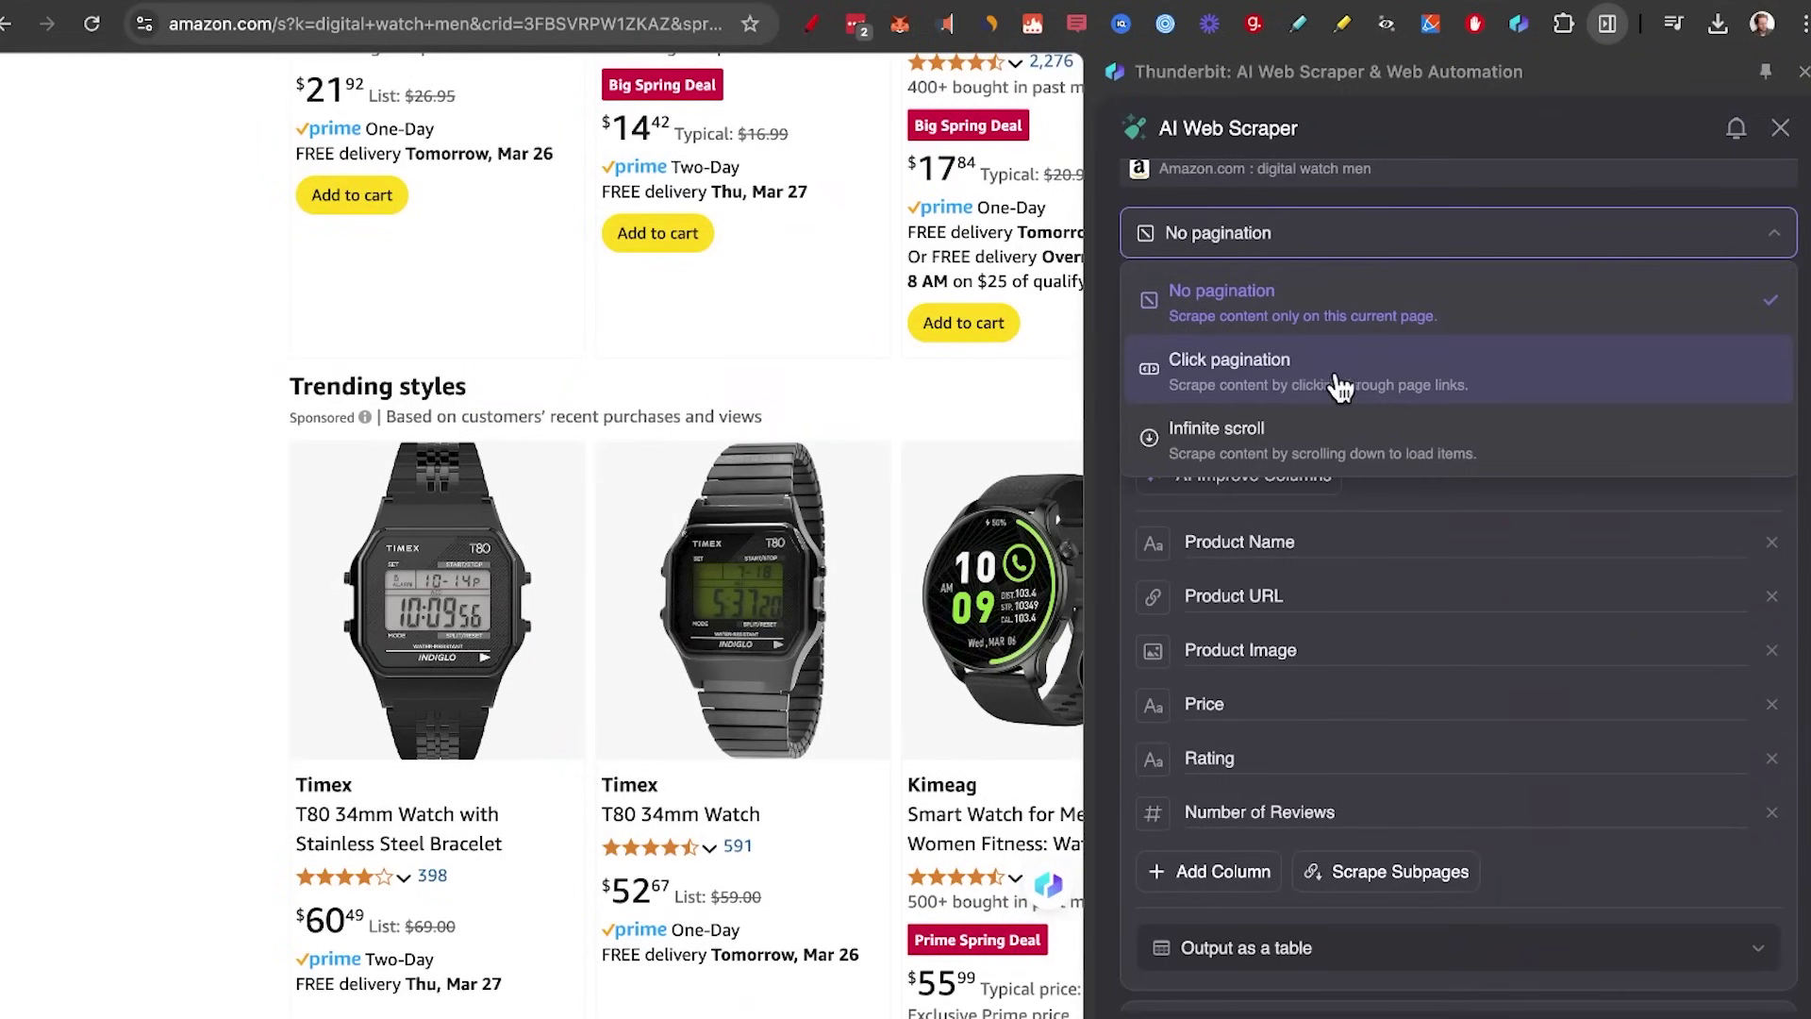
{"action": "left_click", "coordinate": [1340, 382]}
{"action": "scroll", "coordinate": [959, 466], "scroll_direction": "down", "scroll_amount": 10}
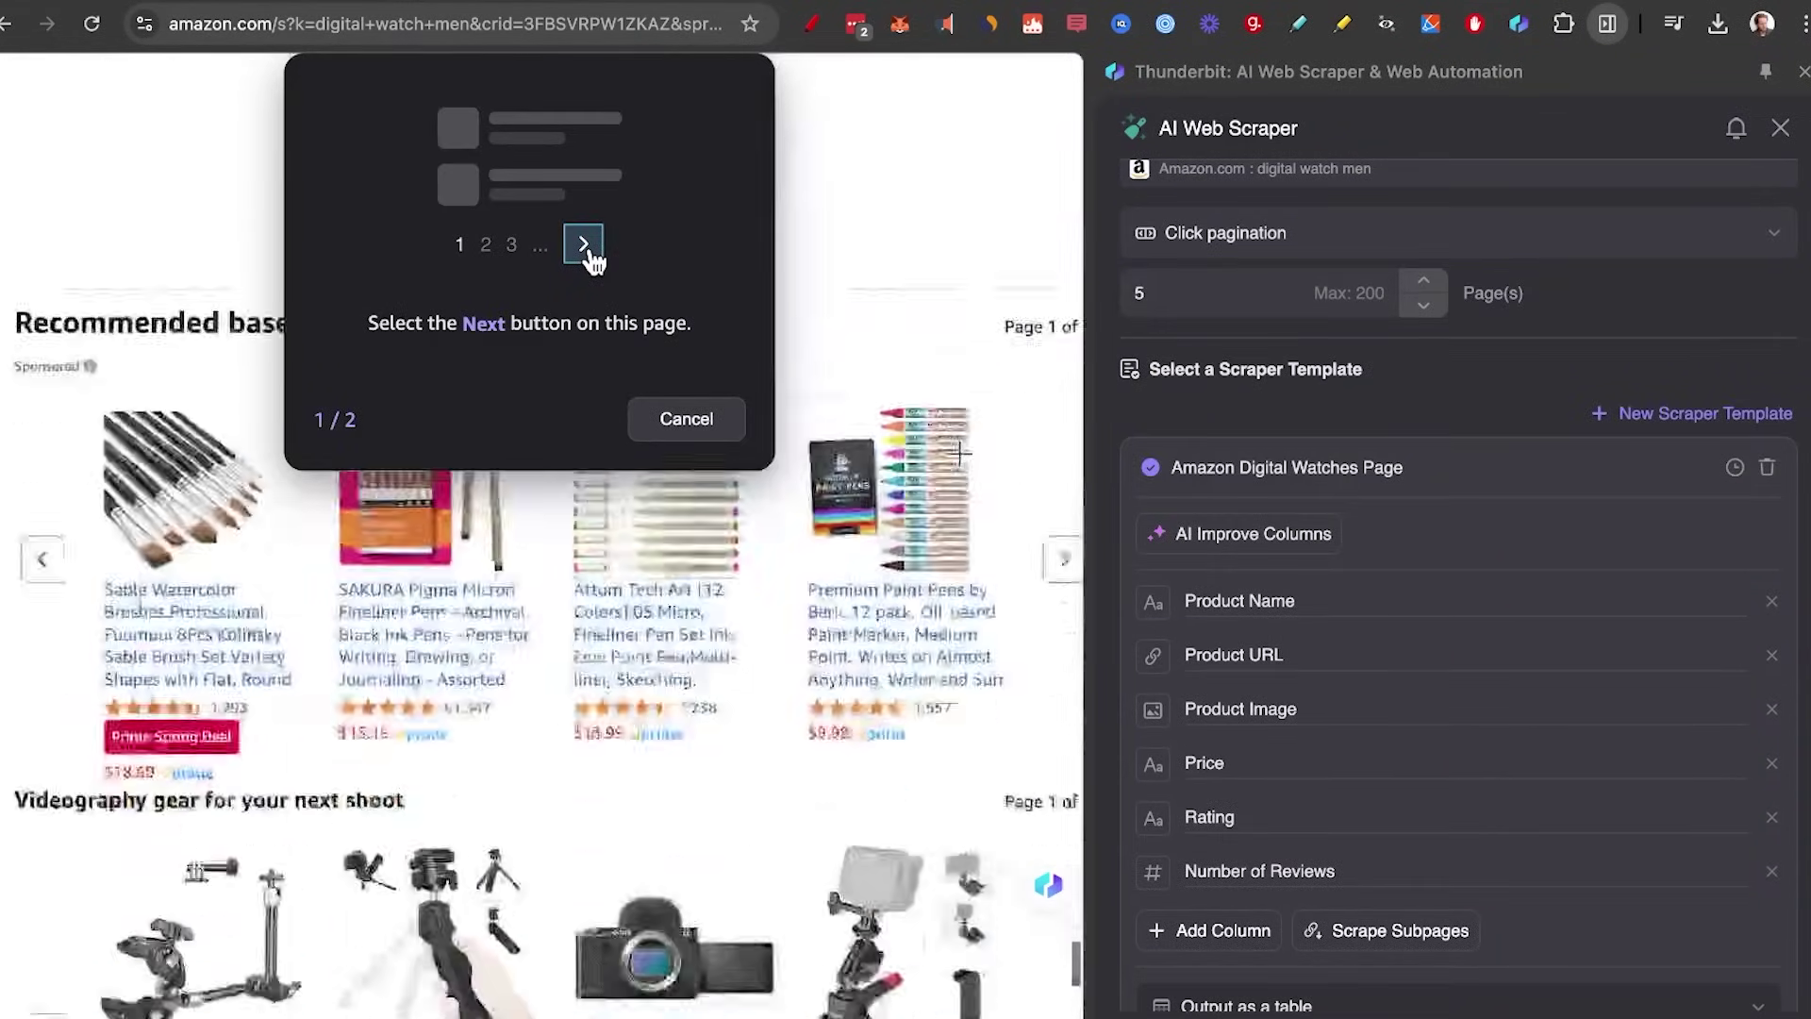
{"action": "scroll", "coordinate": [974, 462], "scroll_direction": "down", "scroll_amount": 10}
{"action": "scroll", "coordinate": [970, 485], "scroll_direction": "up", "scroll_amount": 4}
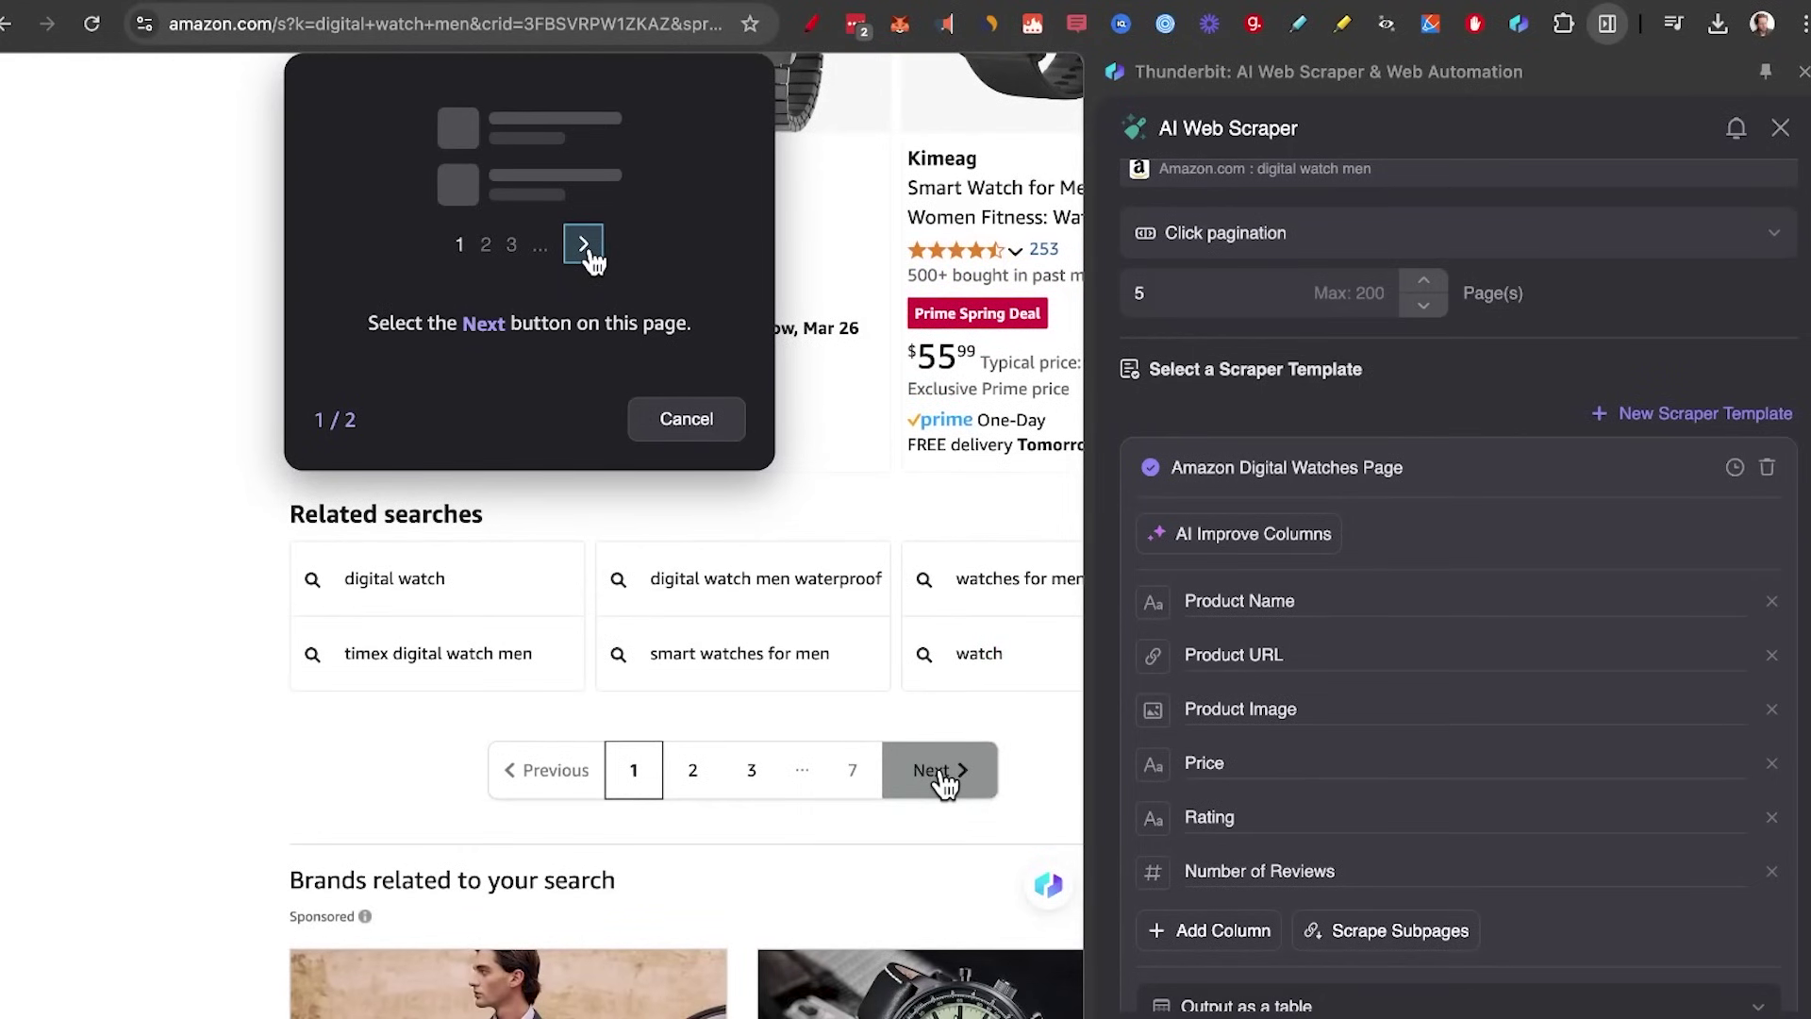
{"action": "left_click", "coordinate": [943, 781]}
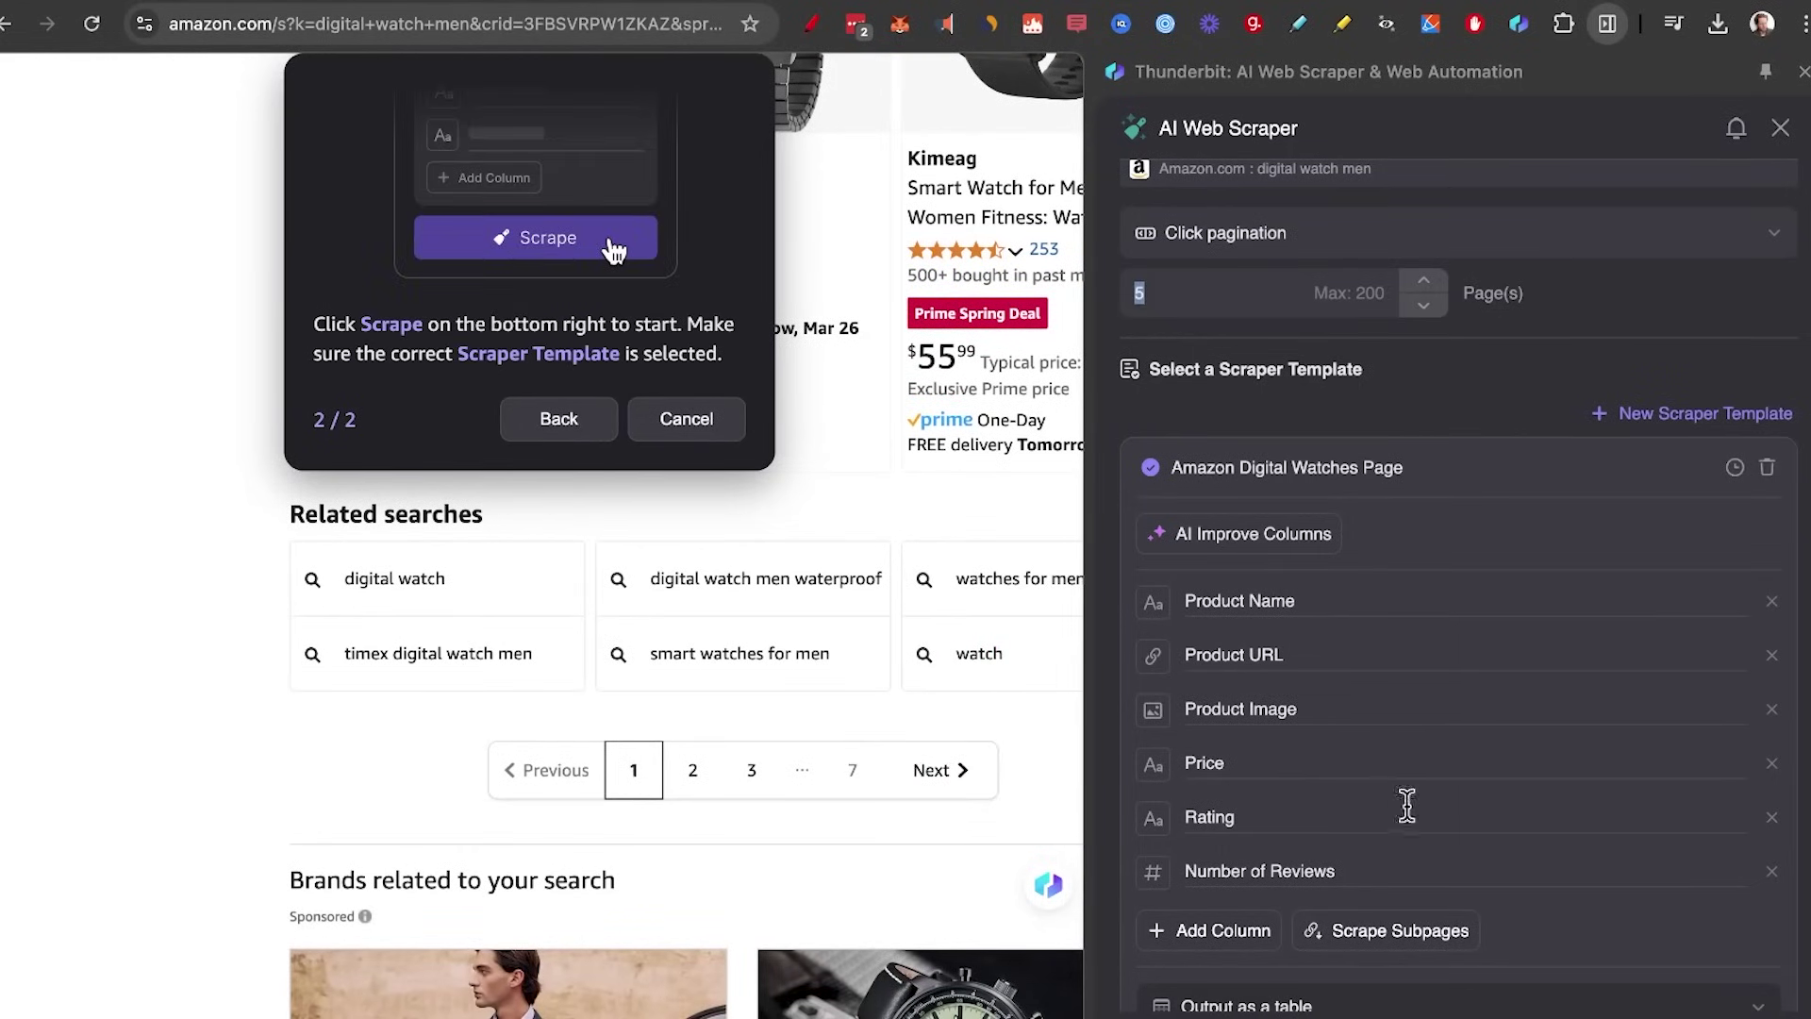
{"action": "left_click", "coordinate": [1539, 967]}
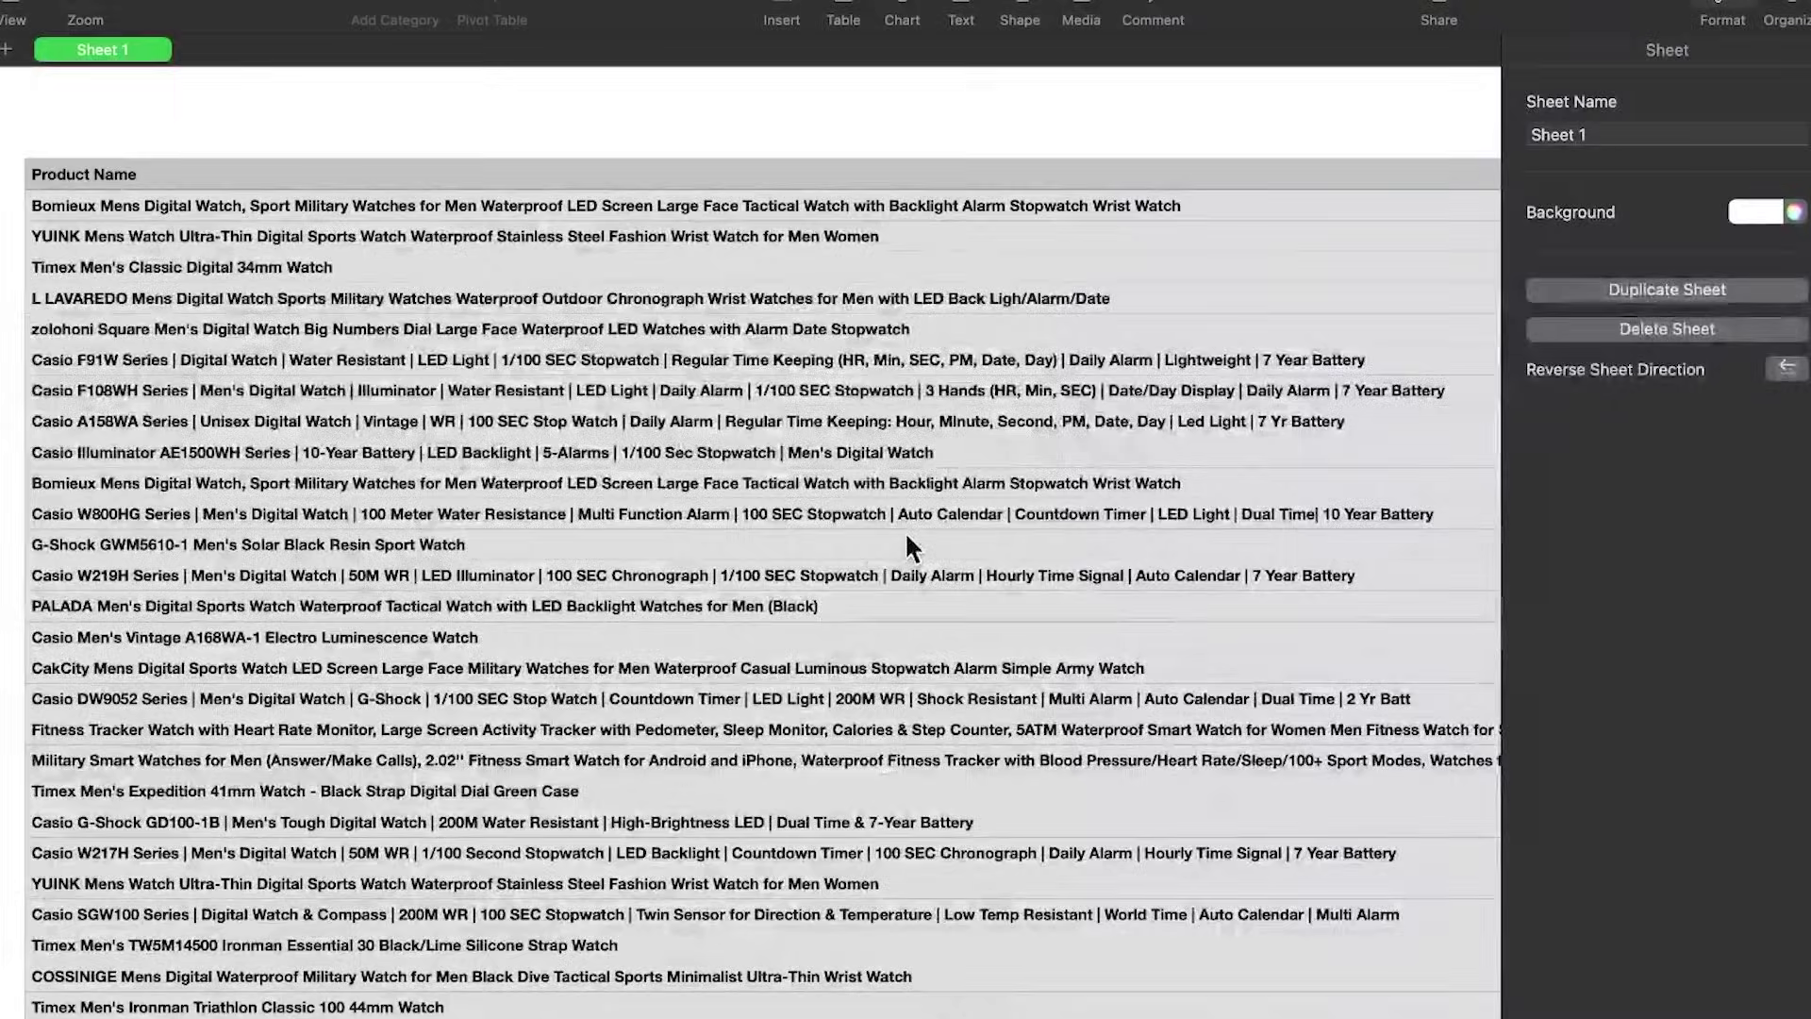
{"action": "scroll", "coordinate": [904, 532], "scroll_direction": "down", "scroll_amount": 15}
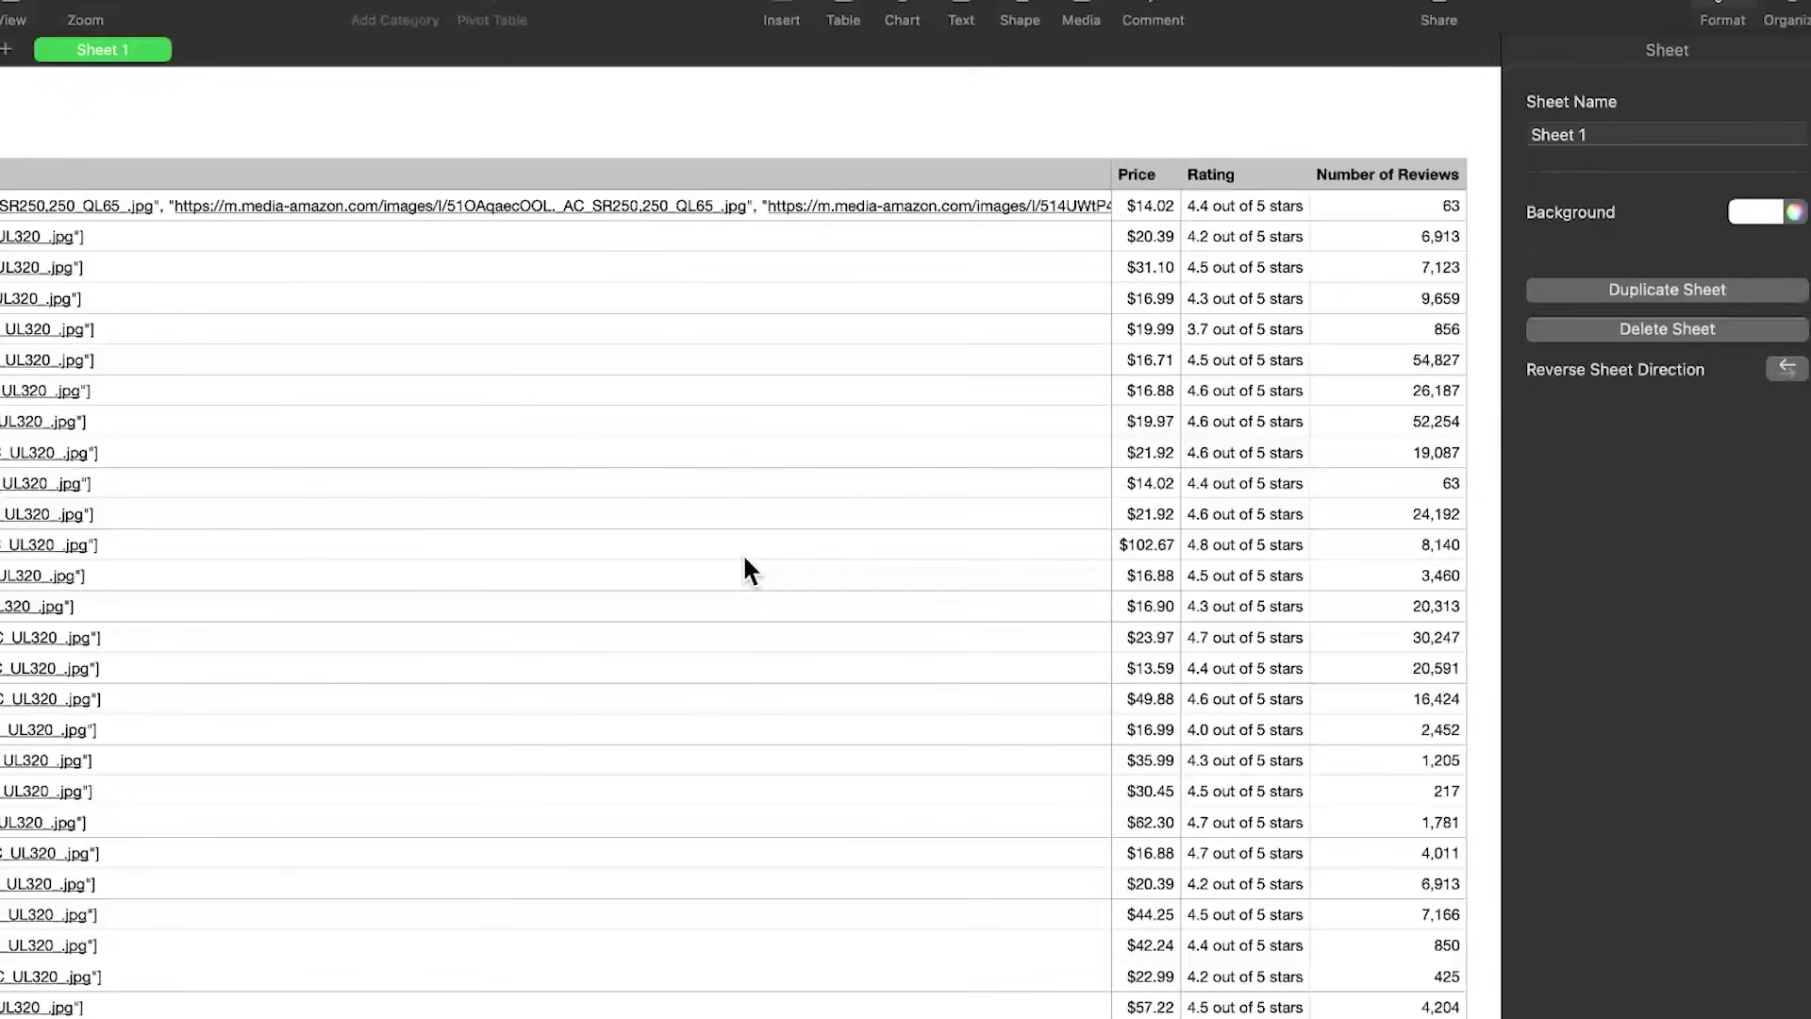
{"action": "scroll", "coordinate": [580, 562], "scroll_direction": "left", "scroll_amount": 15}
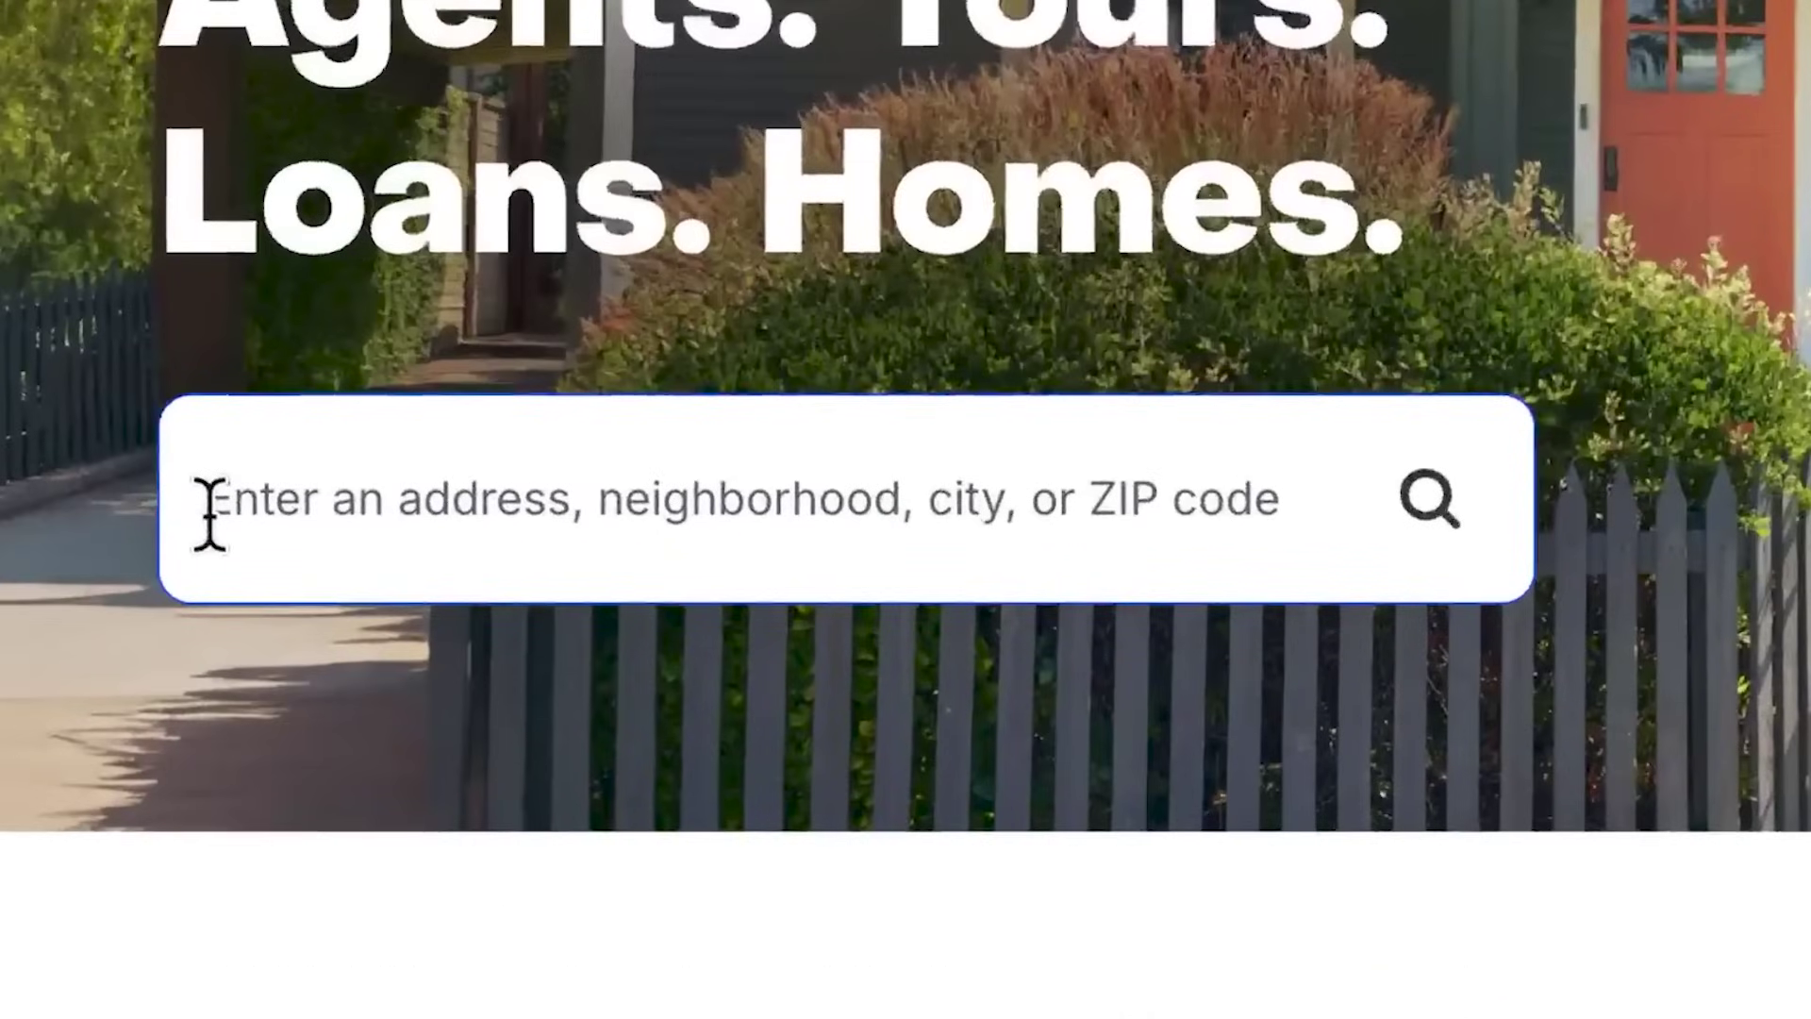
Search Zillow for 'Austin texas' homes with 2+ bedrooms
{"action": "left_click", "coordinate": [209, 514]}
{"action": "type", "text": "Au"}
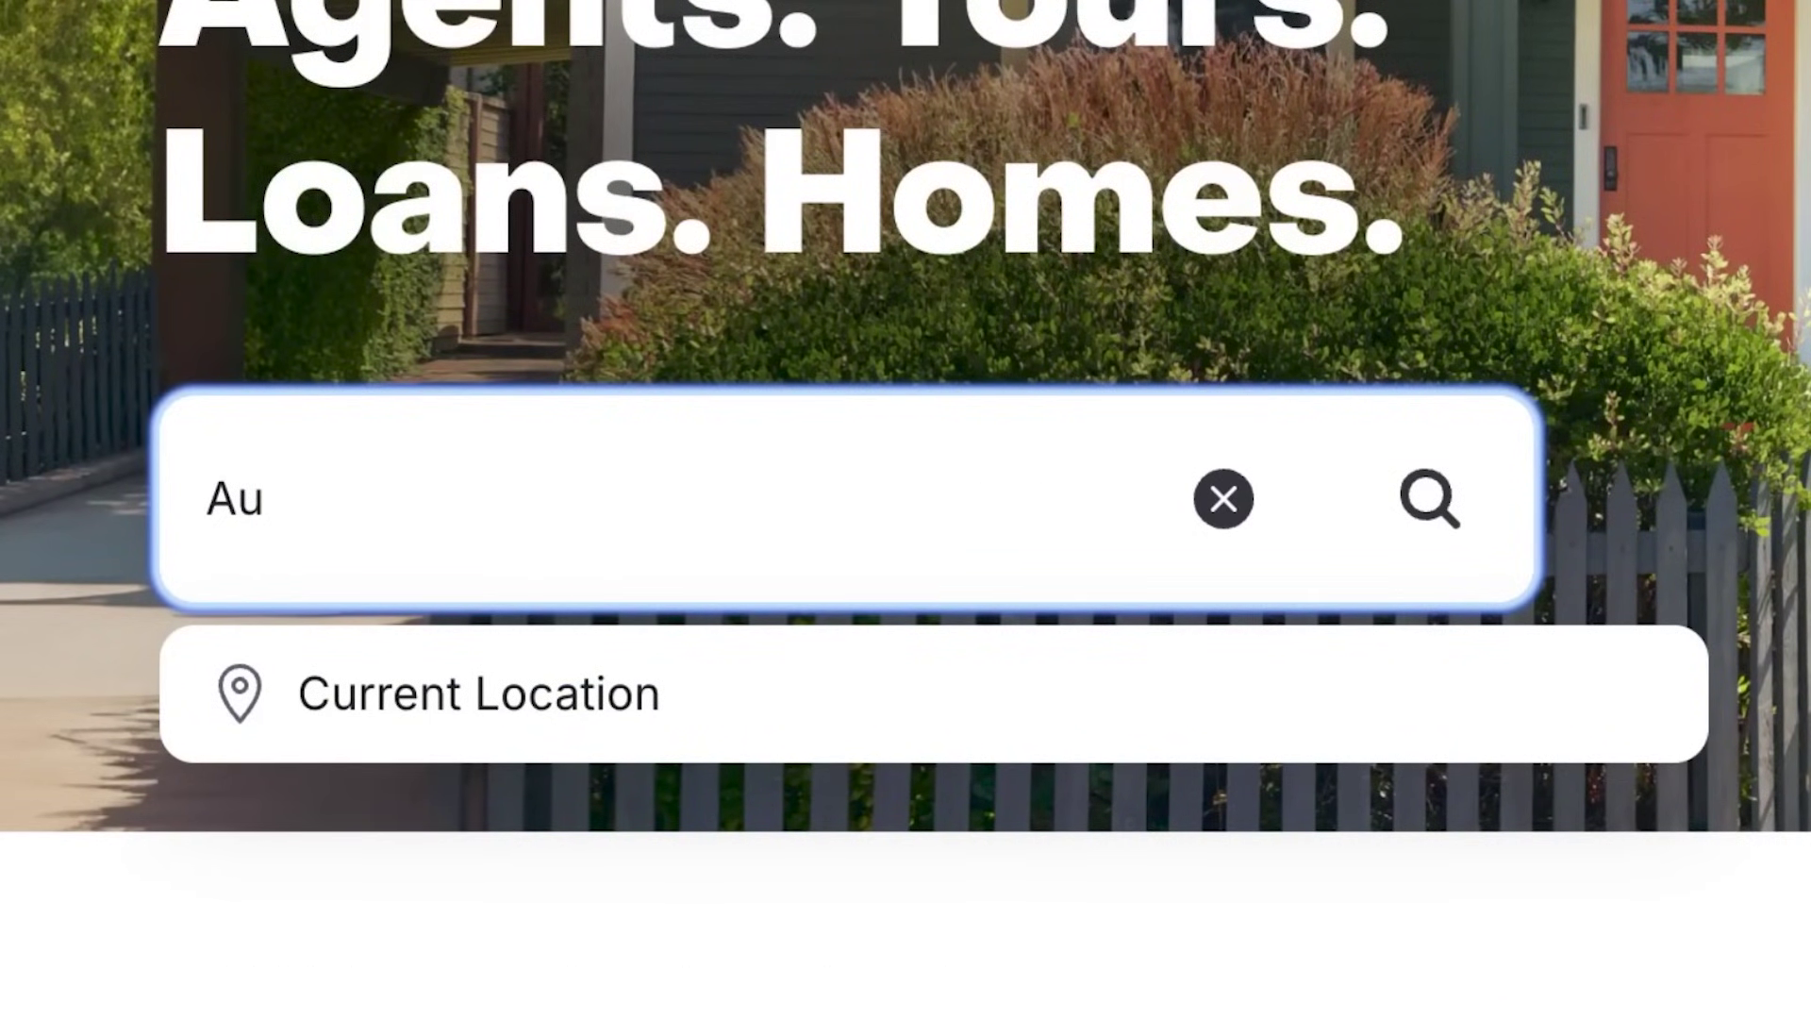
{"action": "type", "text": "stin texas"}
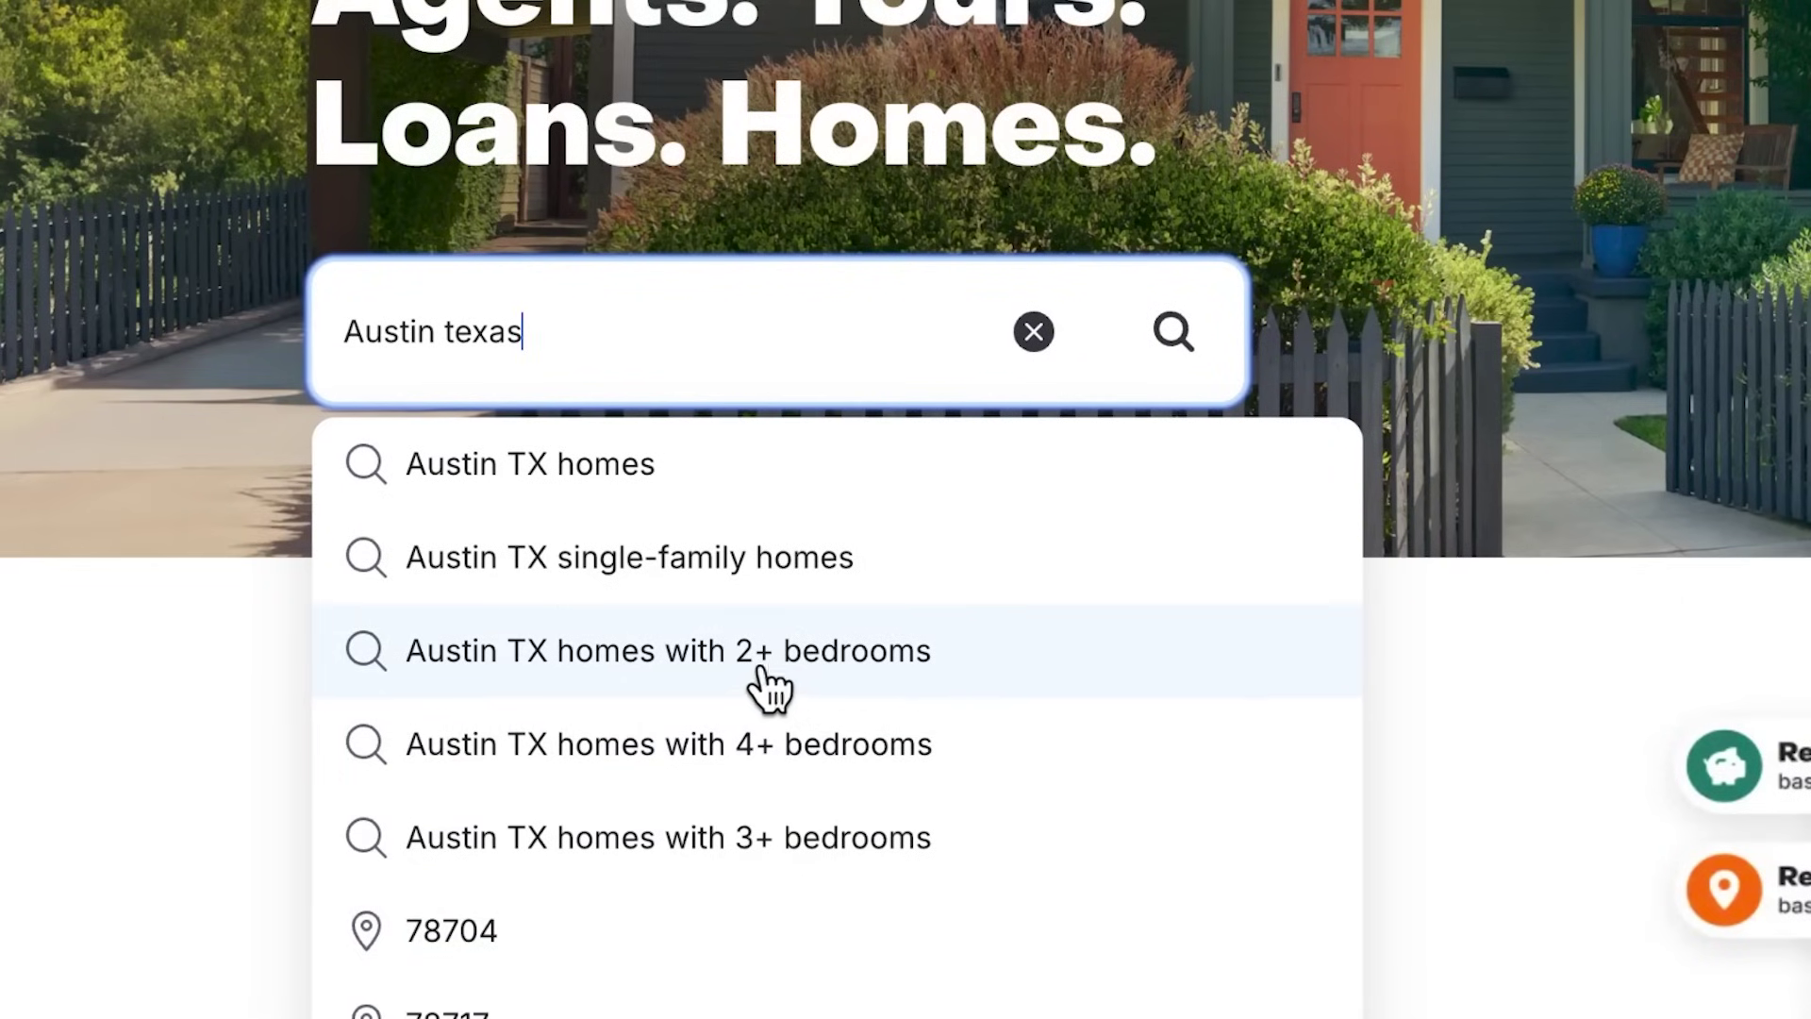
{"action": "left_click", "coordinate": [852, 653]}
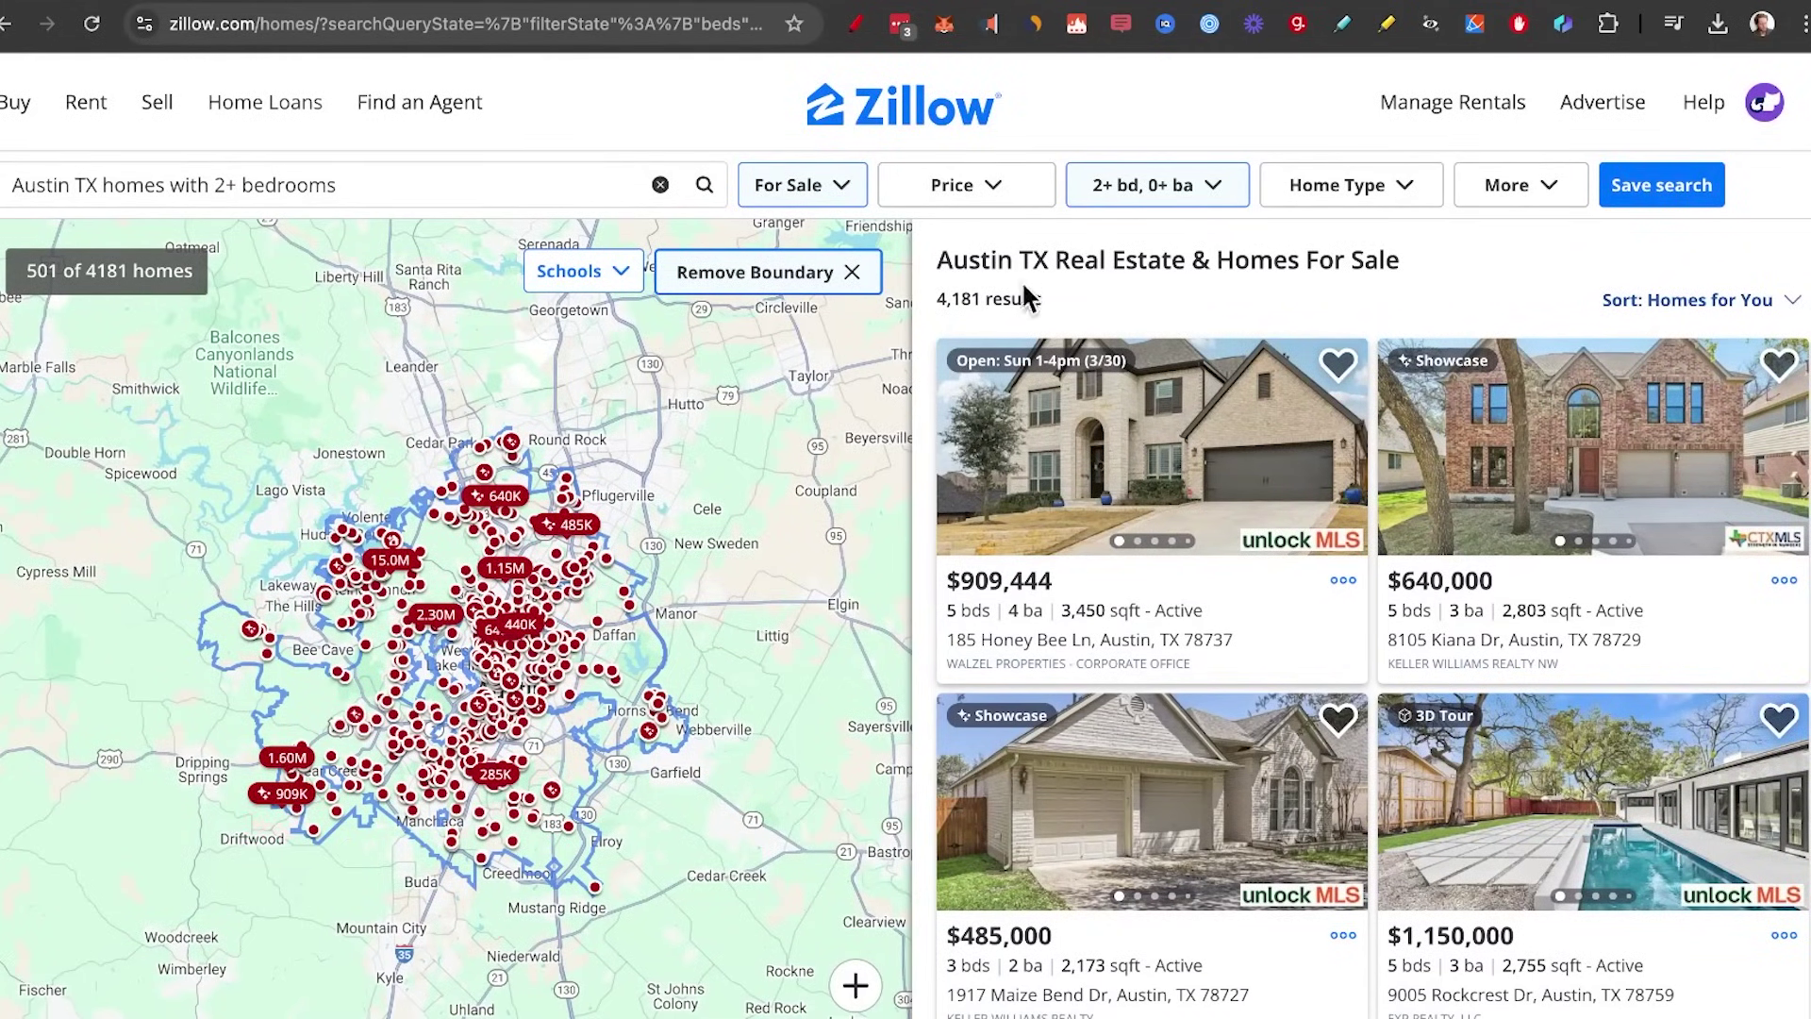
Cap the maximum price filter at $200,000
{"action": "left_click", "coordinate": [997, 197]}
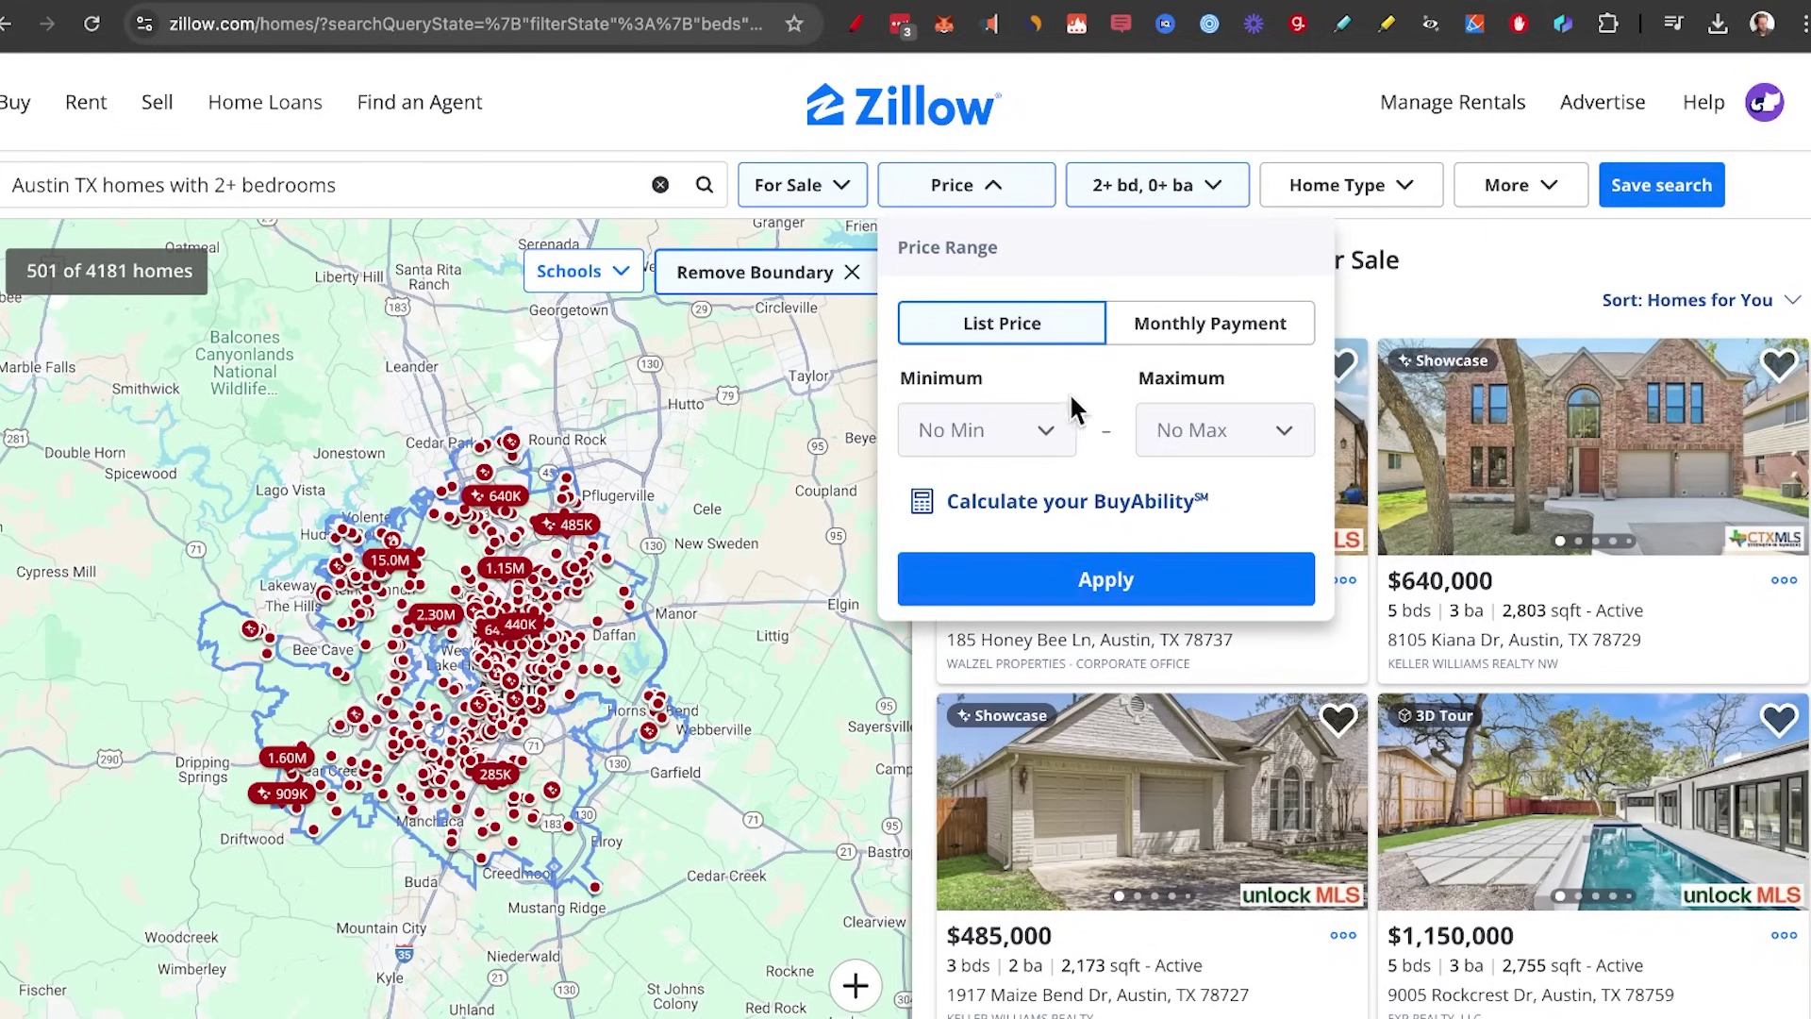
{"action": "left_click", "coordinate": [1281, 436]}
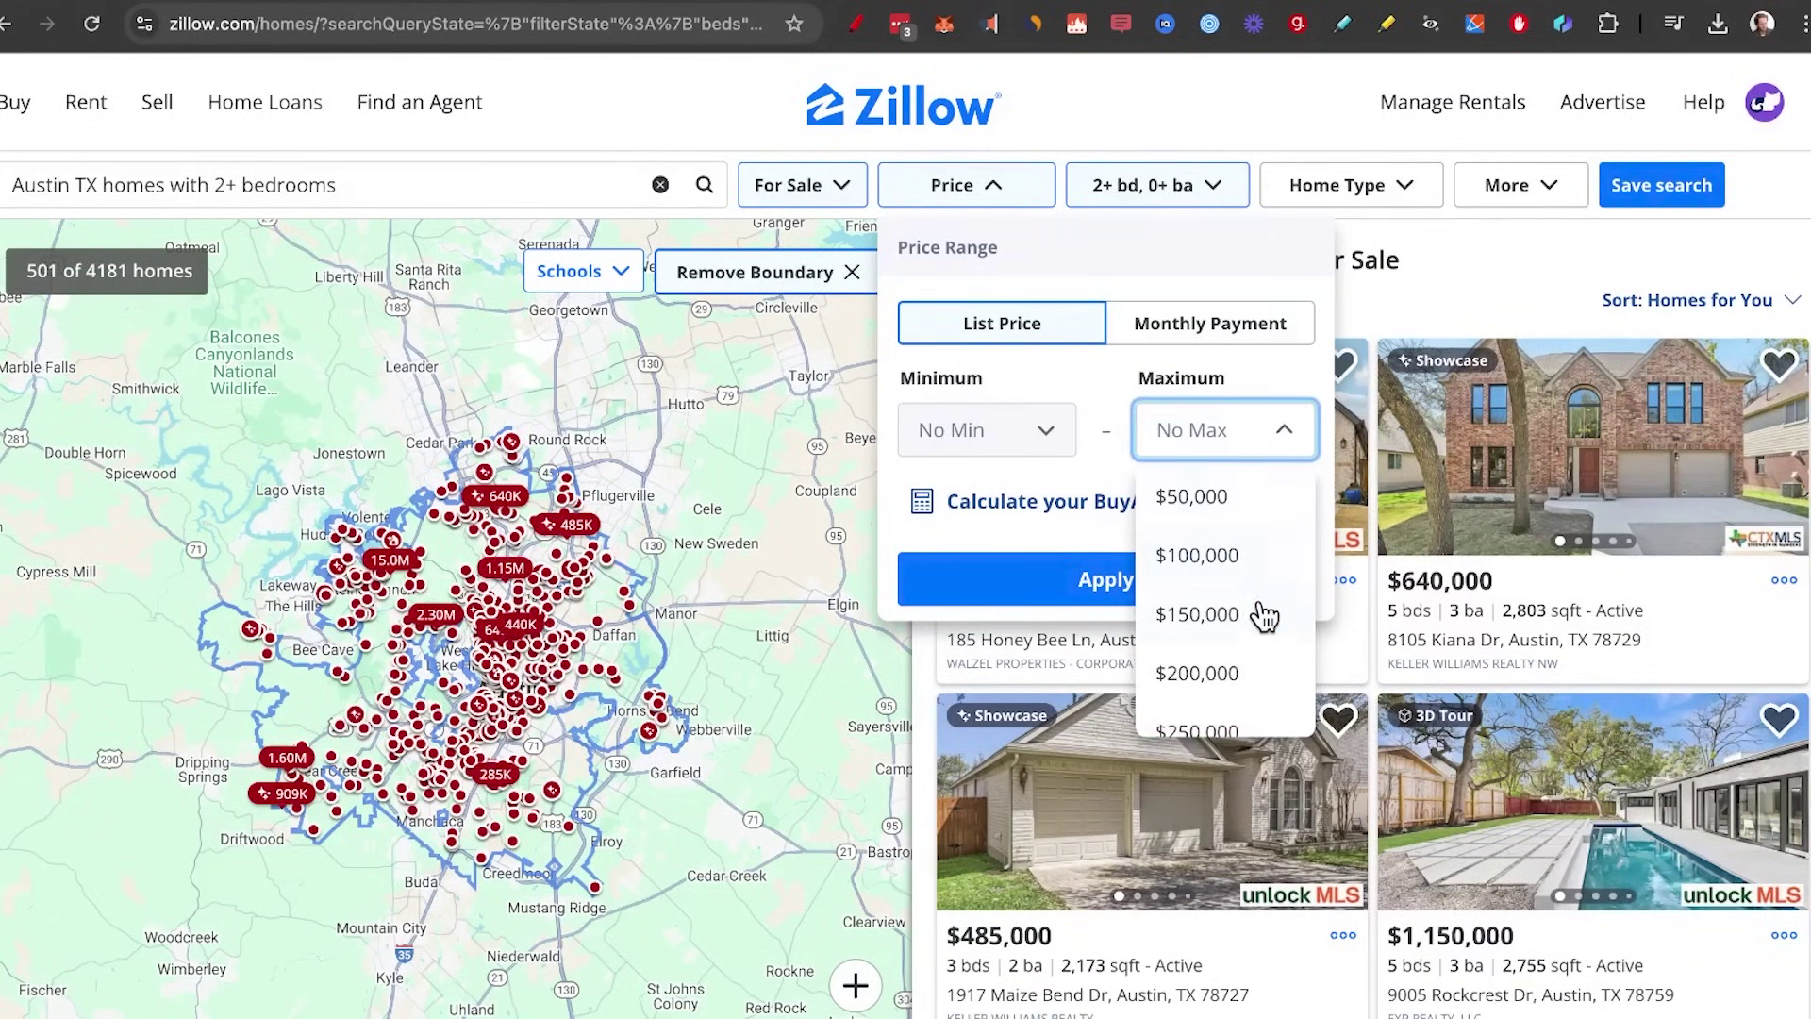
{"action": "left_click", "coordinate": [1238, 642]}
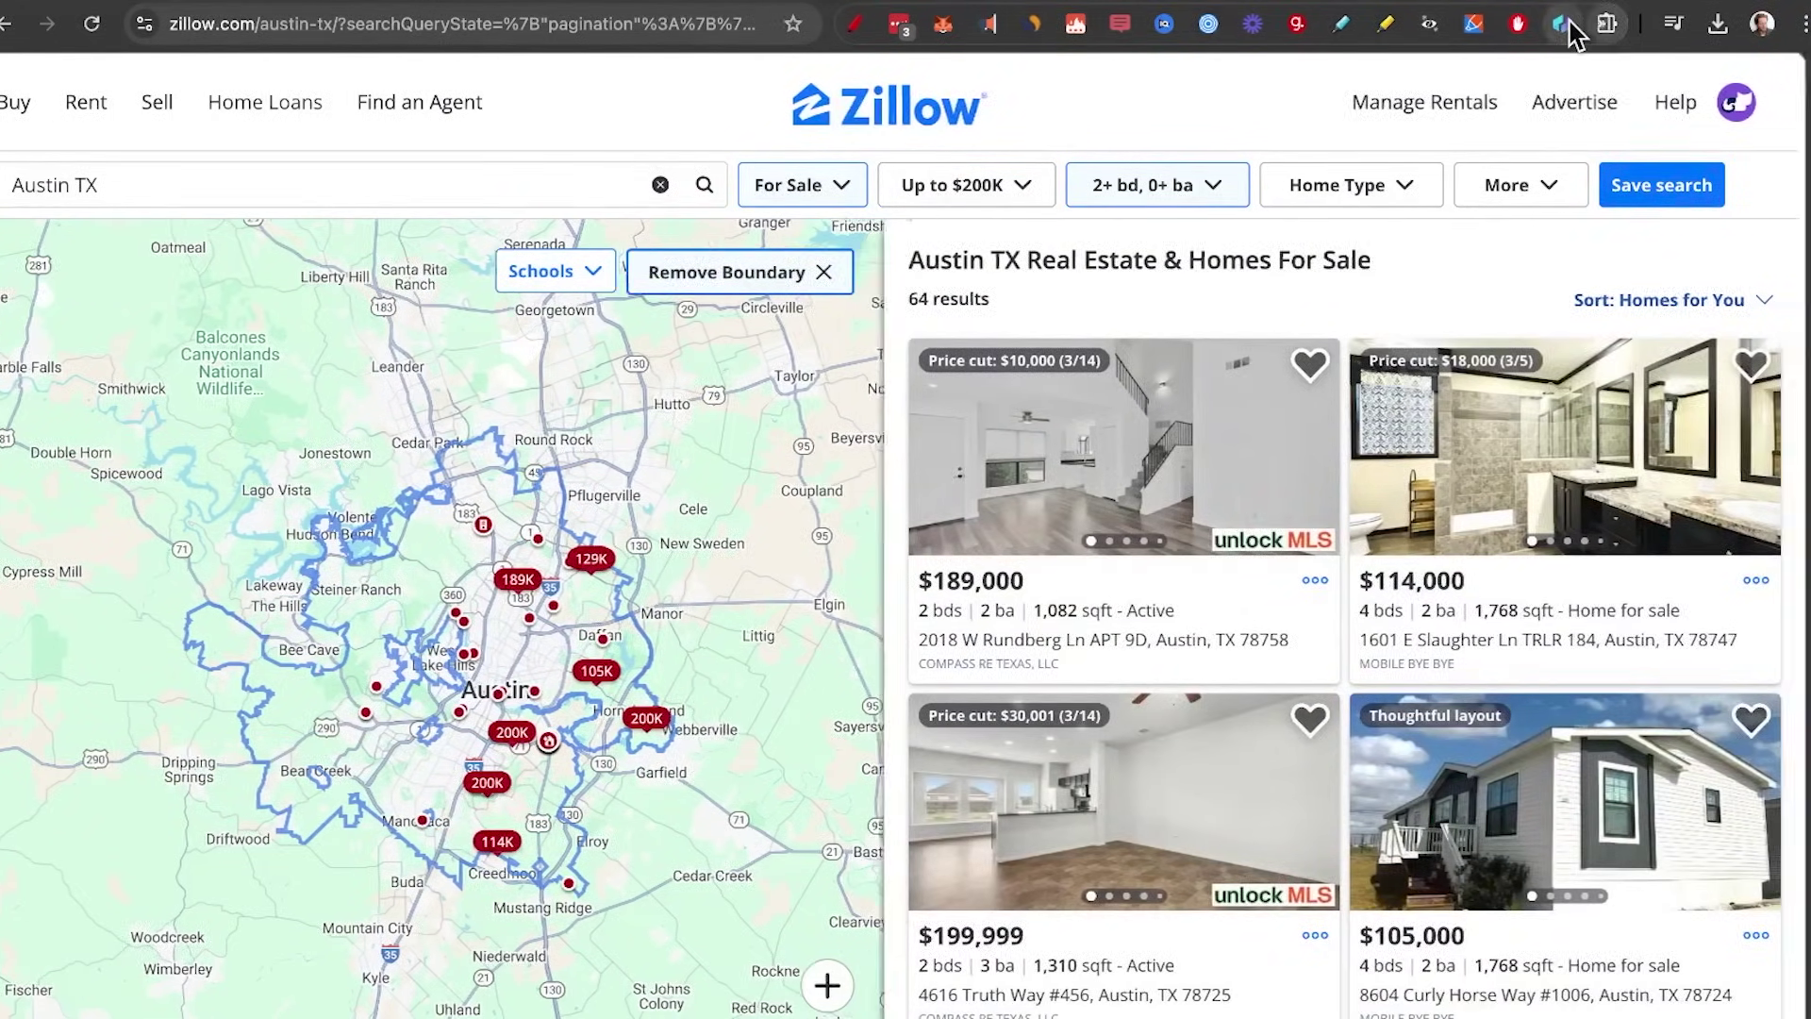
Apply the Zillow Properties Search Result template in the AI Web Scraper and review the 50-record table
{"action": "left_click", "coordinate": [1566, 24]}
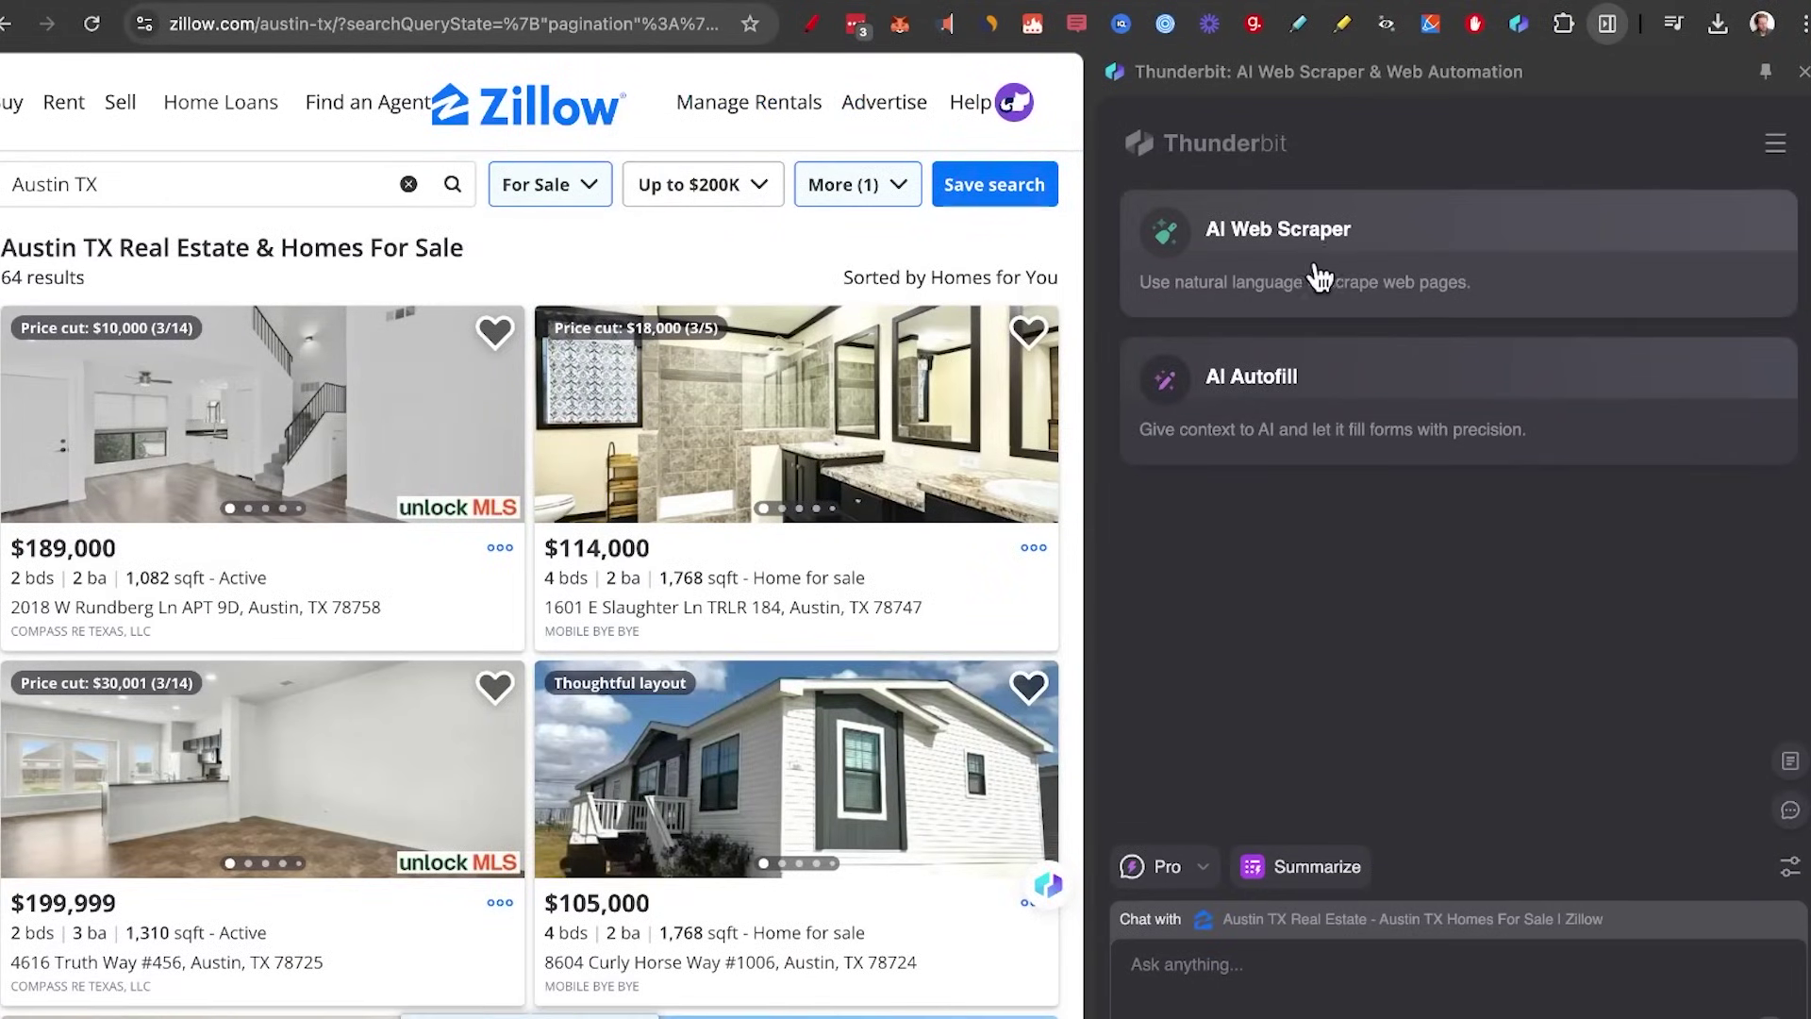
{"action": "left_click", "coordinate": [1314, 269]}
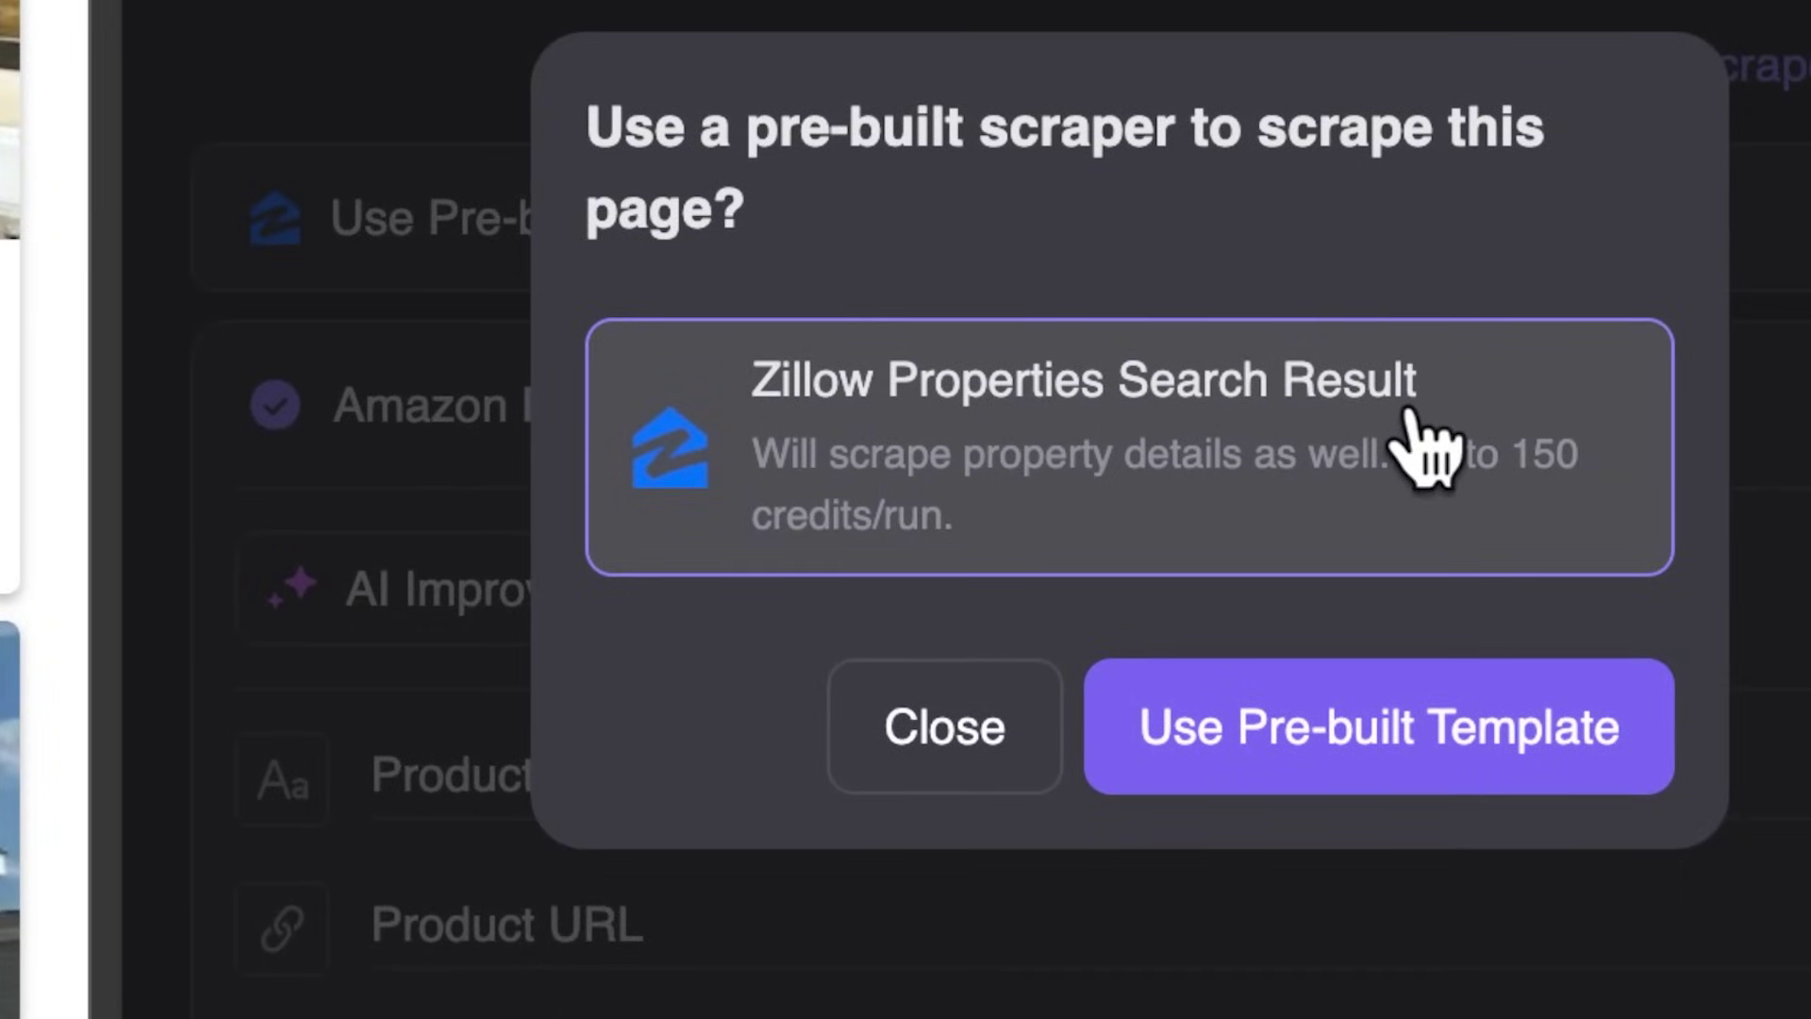
{"action": "left_click", "coordinate": [1471, 726]}
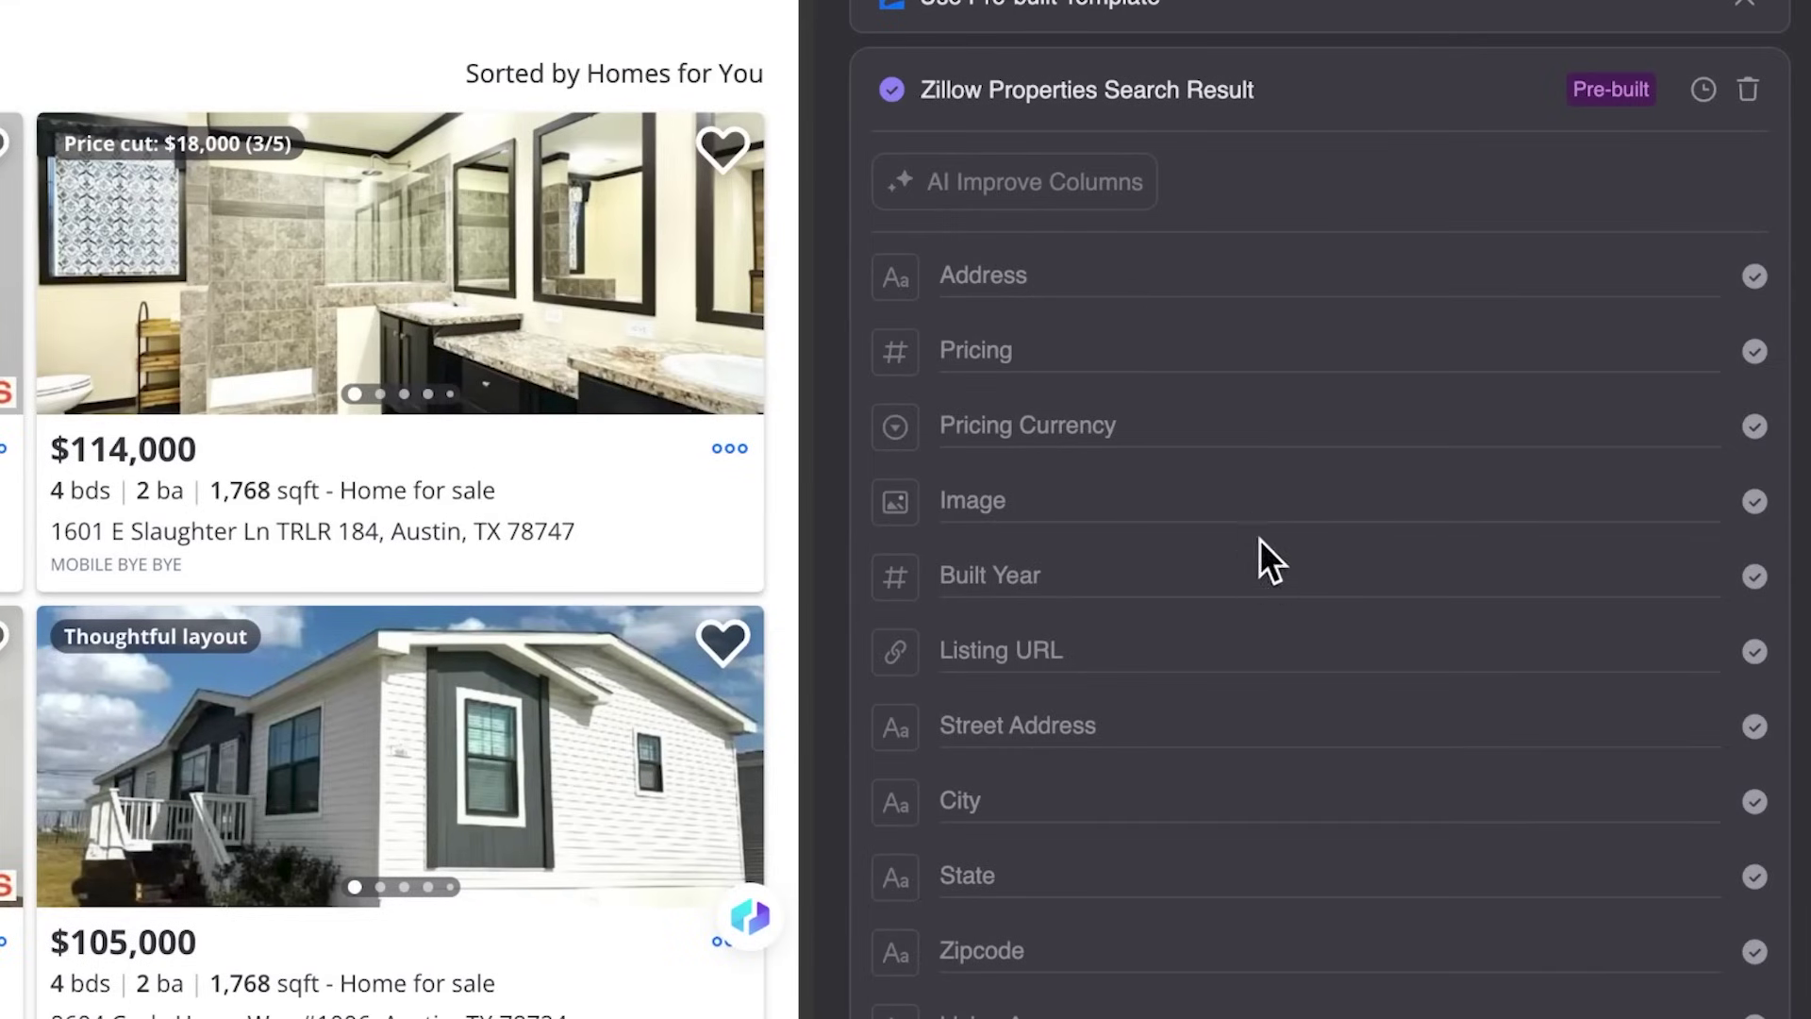
{"action": "scroll", "coordinate": [1357, 621], "scroll_direction": "down", "scroll_amount": 10}
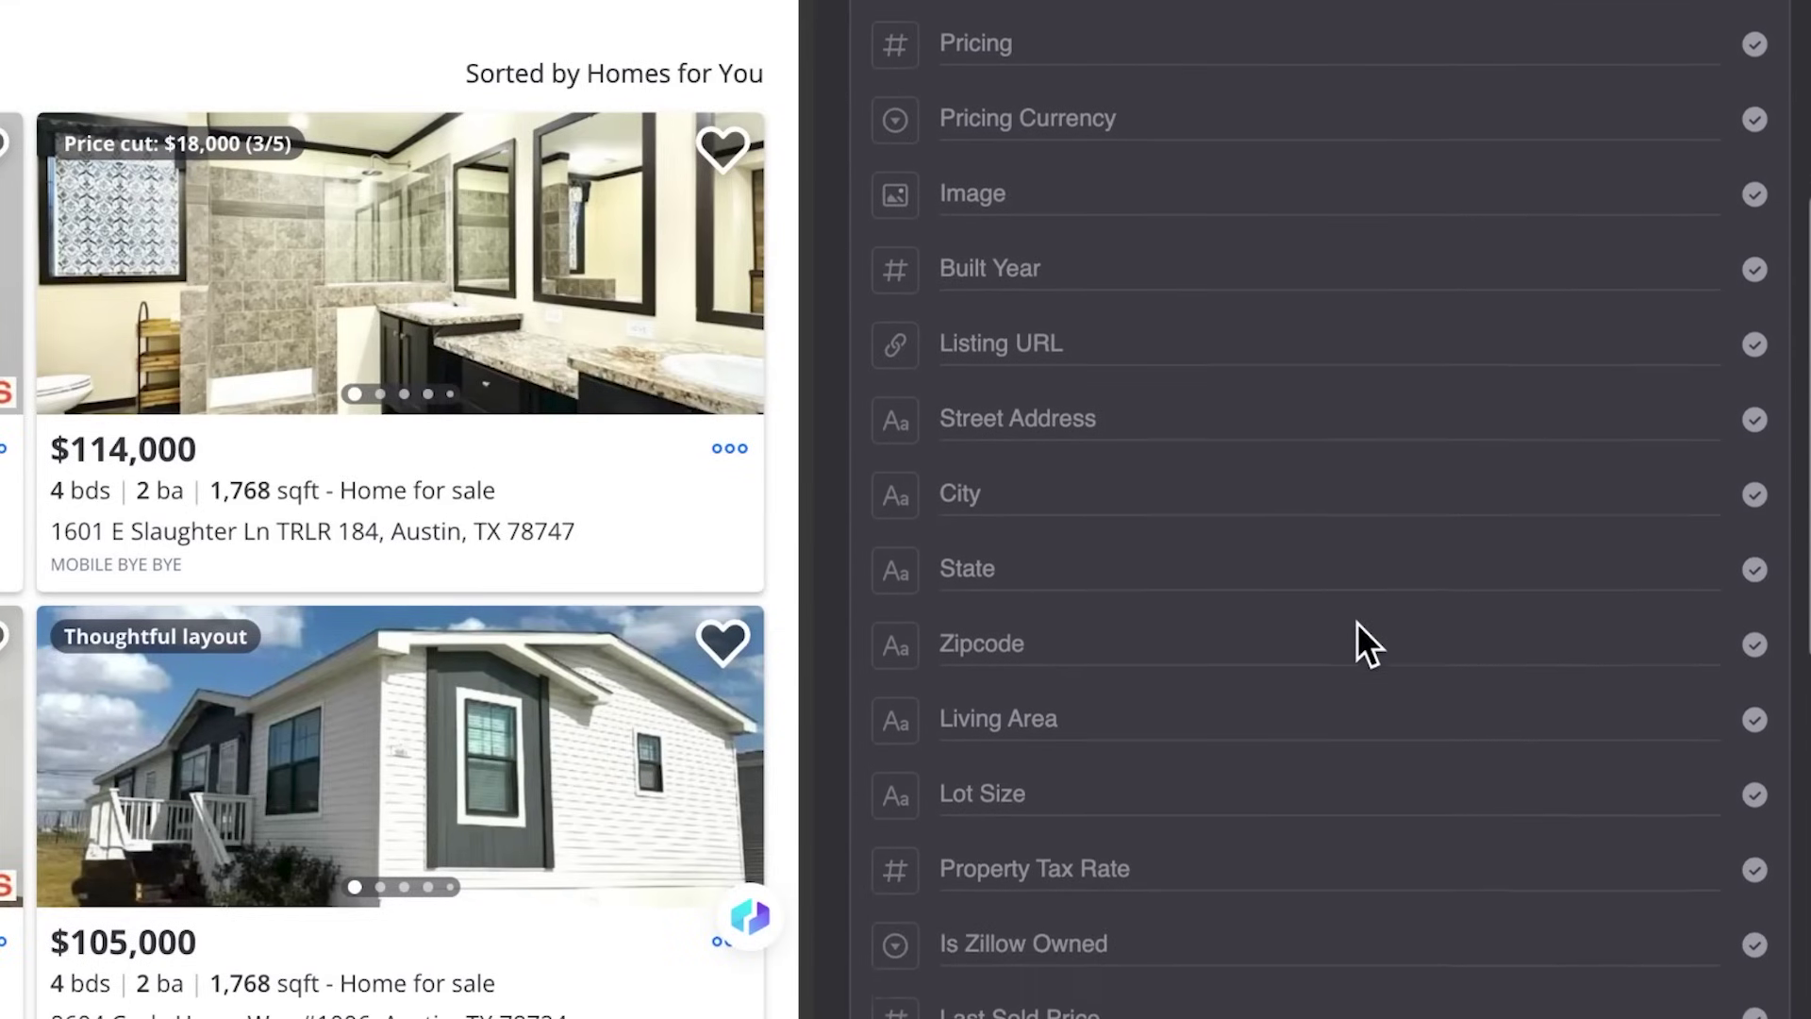
{"action": "scroll", "coordinate": [1356, 623], "scroll_direction": "down", "scroll_amount": 10}
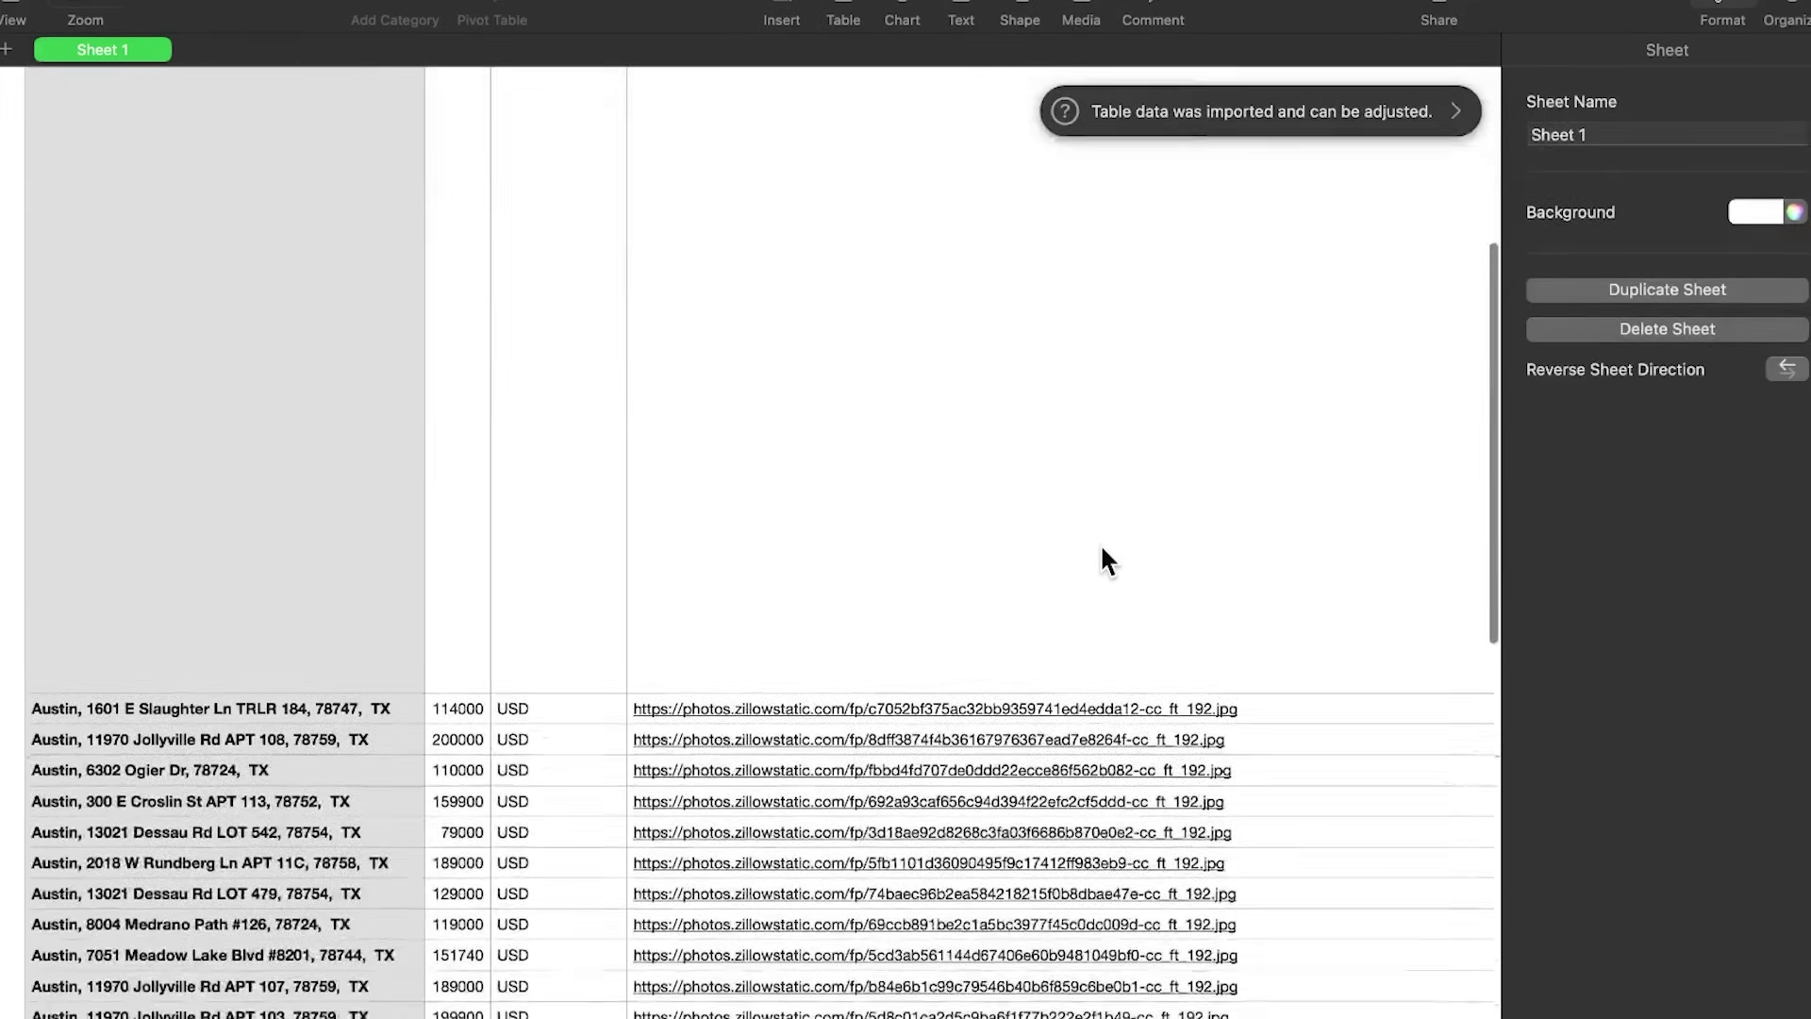
{"action": "scroll", "coordinate": [1100, 561], "scroll_direction": "down", "scroll_amount": 5}
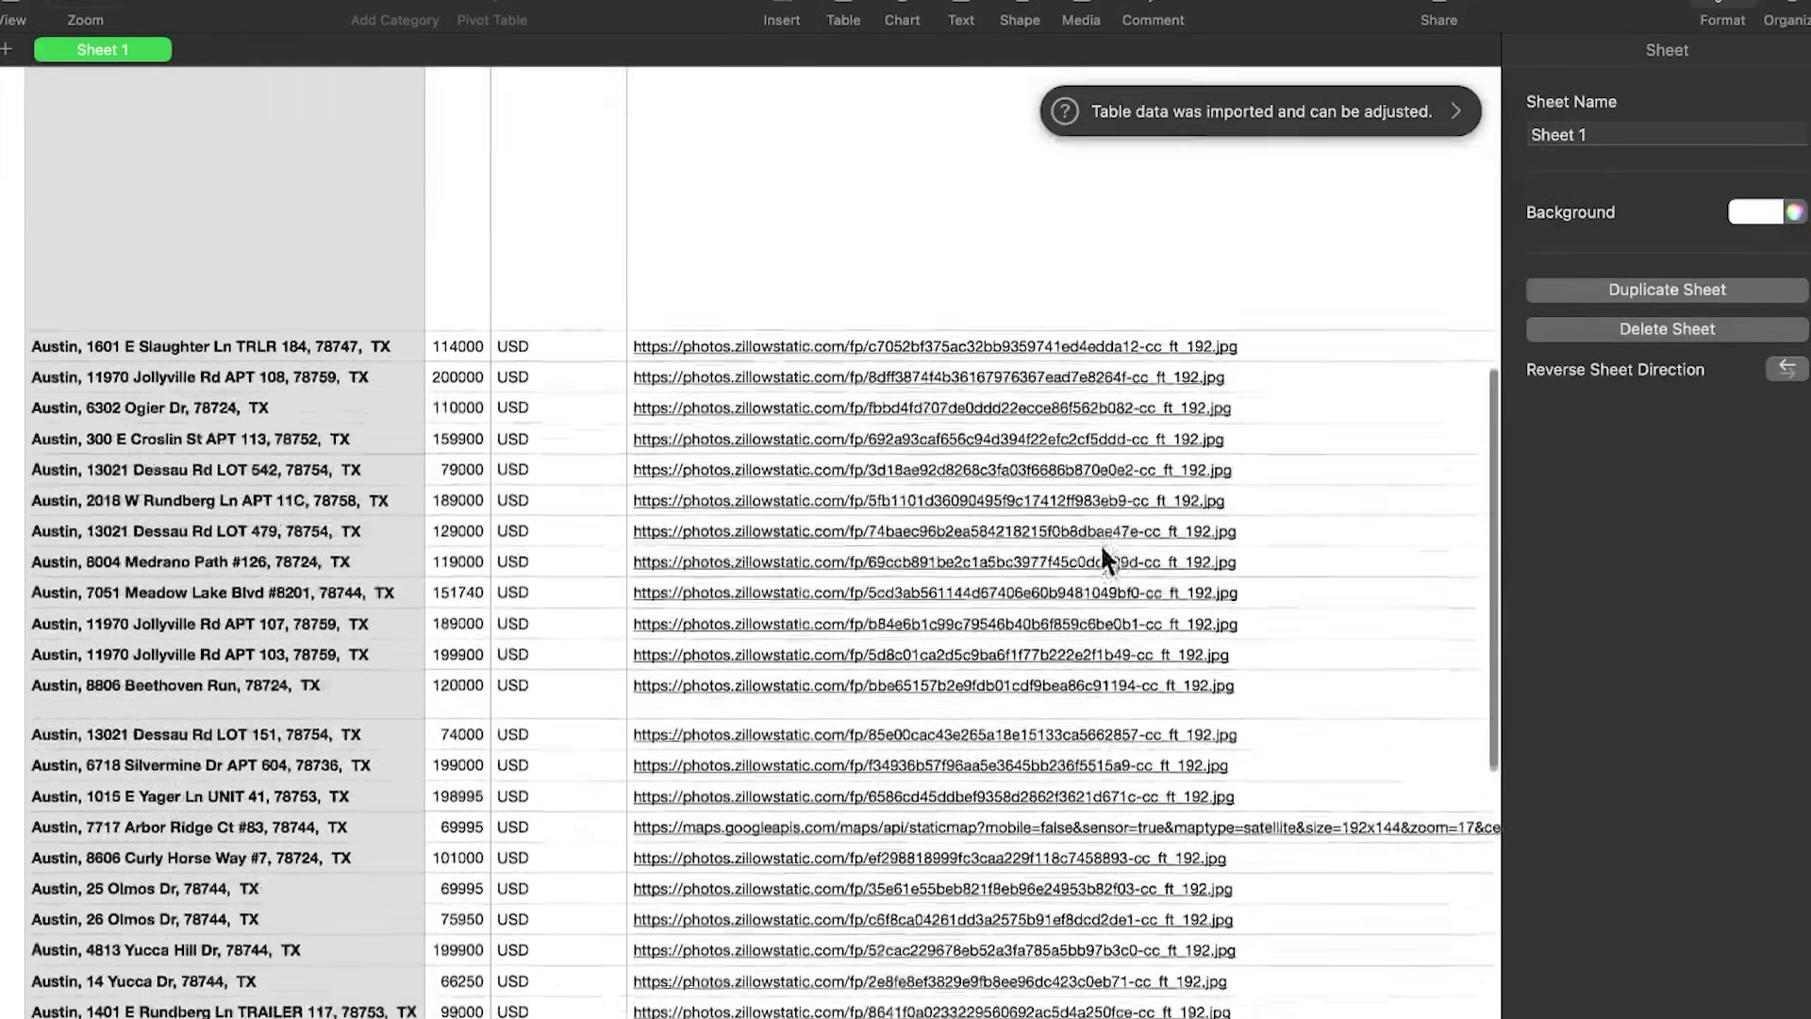
{"action": "scroll", "coordinate": [1102, 547], "scroll_direction": "right", "scroll_amount": 15}
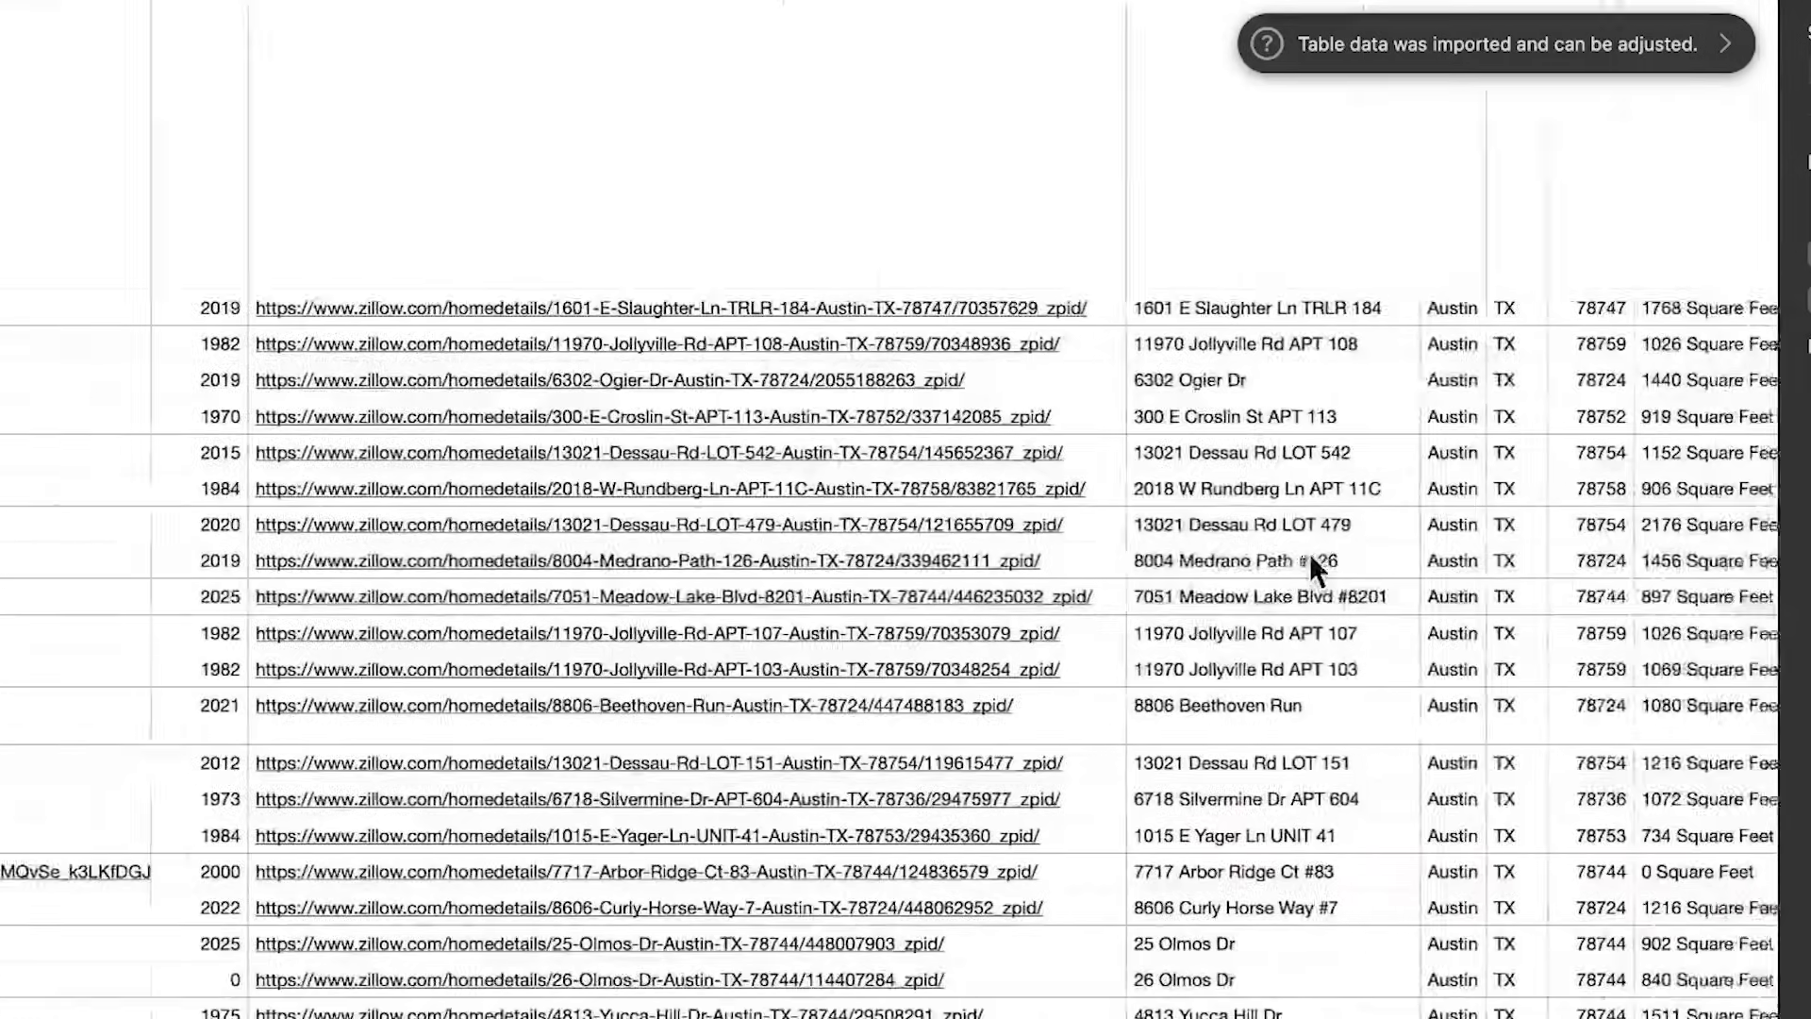
{"action": "scroll", "coordinate": [1309, 553], "scroll_direction": "right", "scroll_amount": 15}
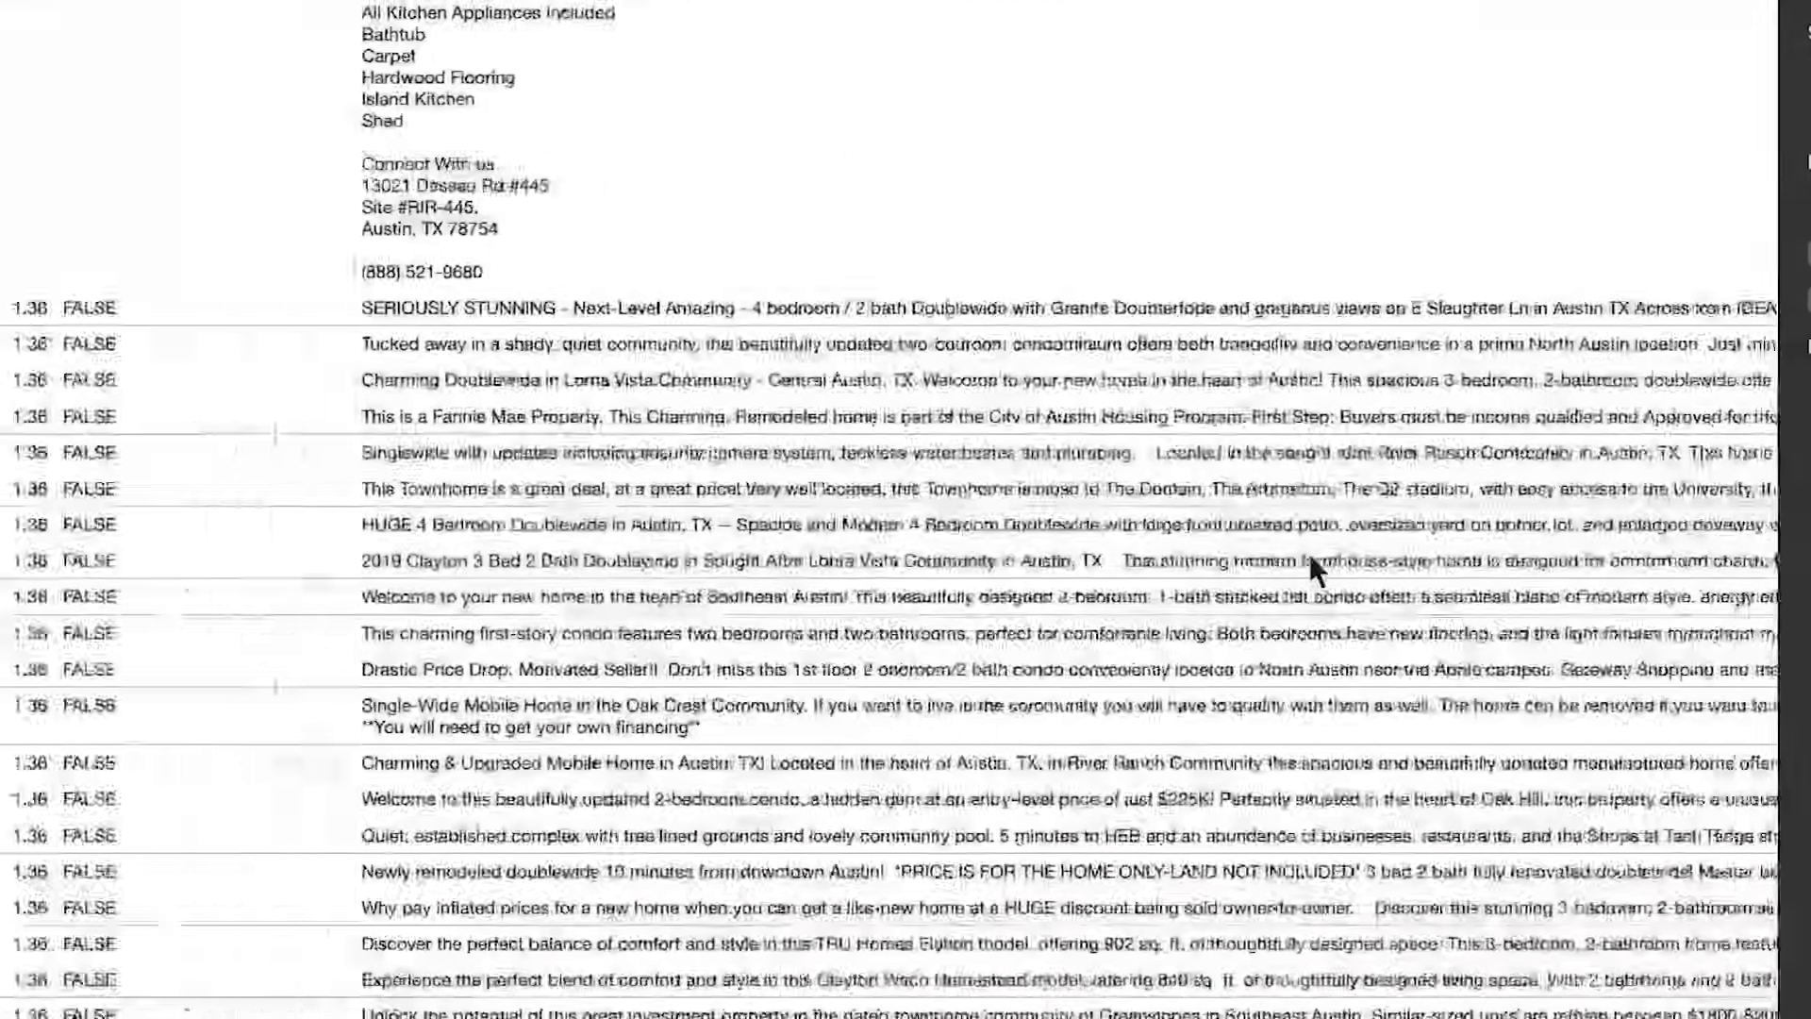
{"action": "scroll", "coordinate": [1310, 553], "scroll_direction": "right", "scroll_amount": 5}
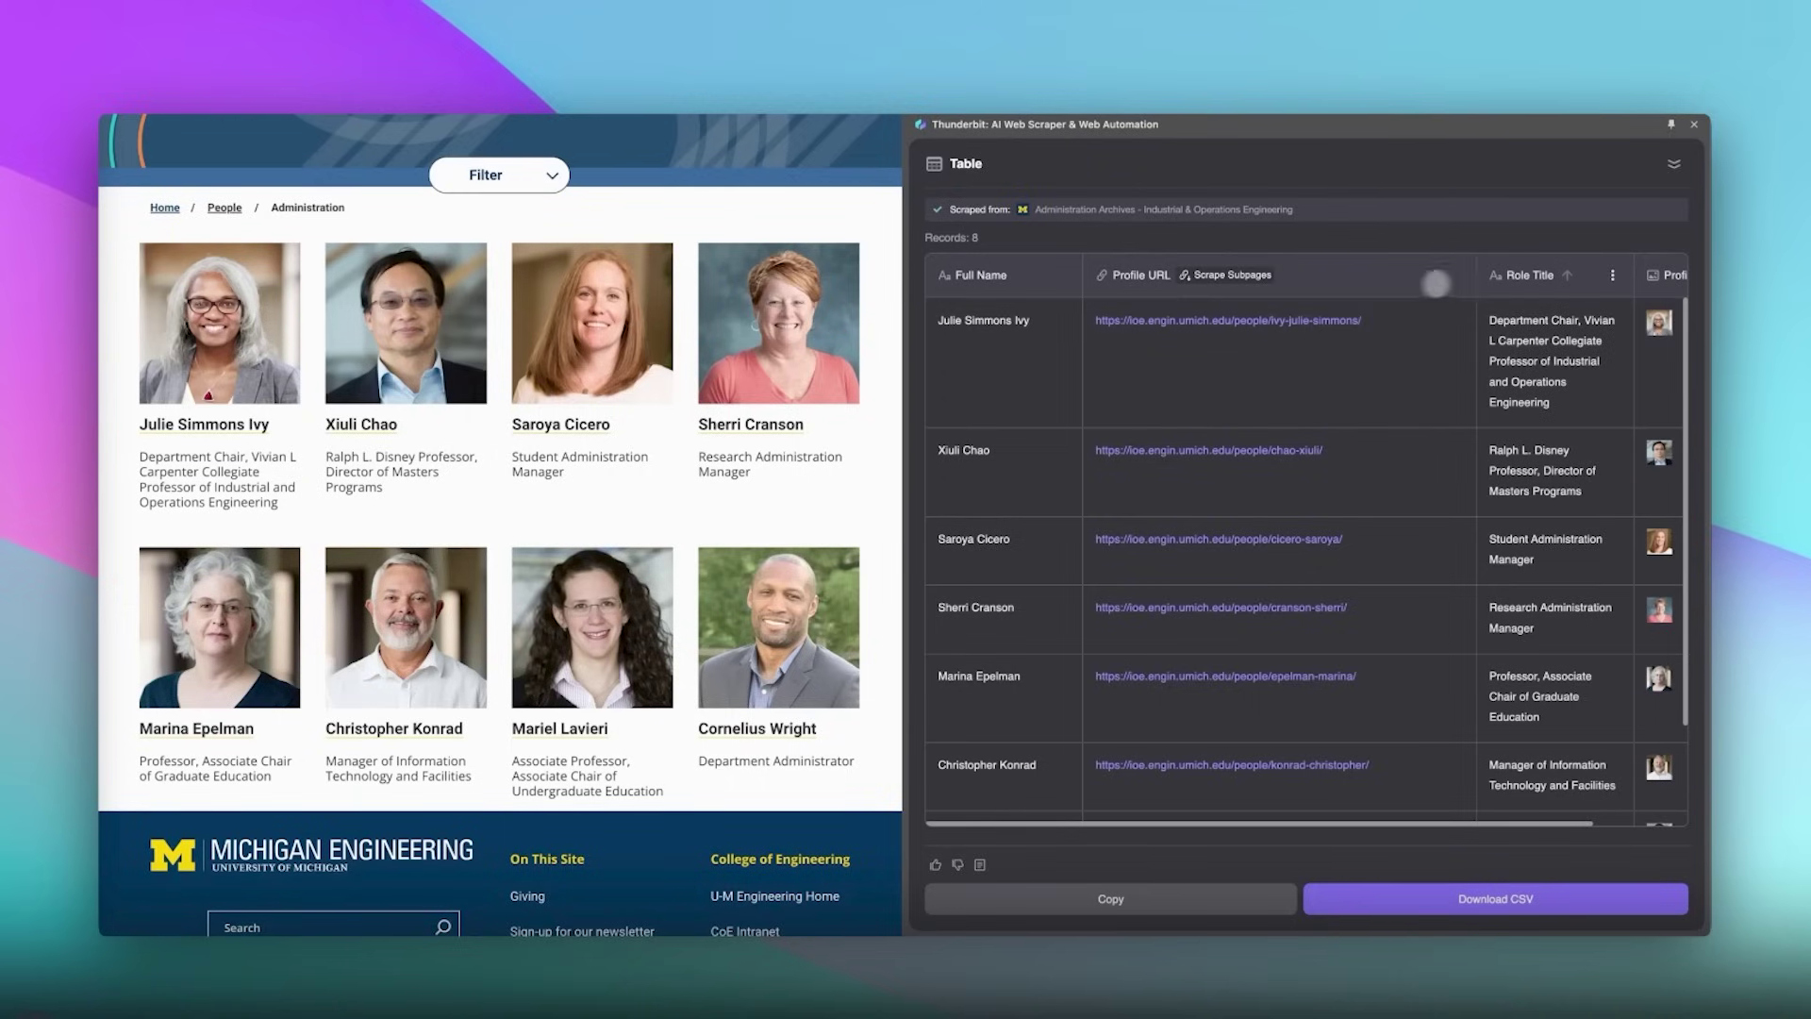
Enable Scrape Subpages on Profile URL and add an 'email' column of Email type
{"action": "scroll", "coordinate": [1638, 286], "scroll_direction": "right", "scroll_amount": 5}
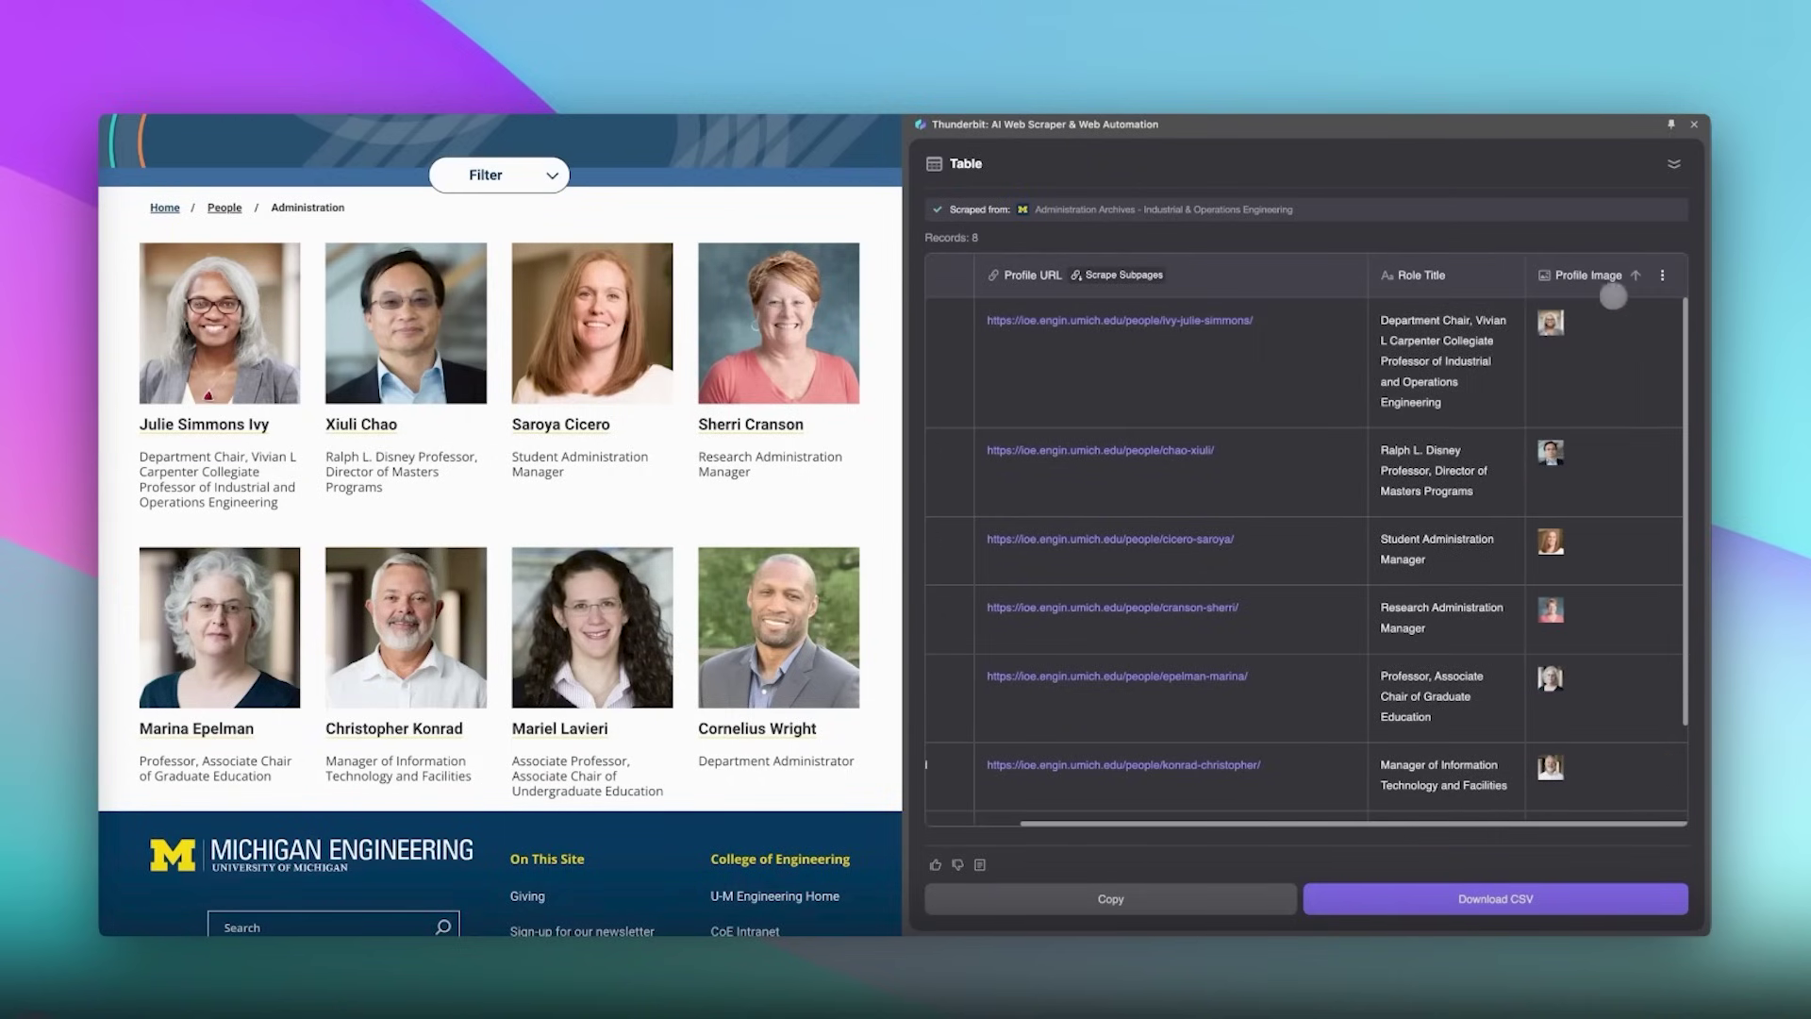
{"action": "scroll", "coordinate": [1515, 558], "scroll_direction": "left", "scroll_amount": 5}
{"action": "left_click", "coordinate": [1229, 274]}
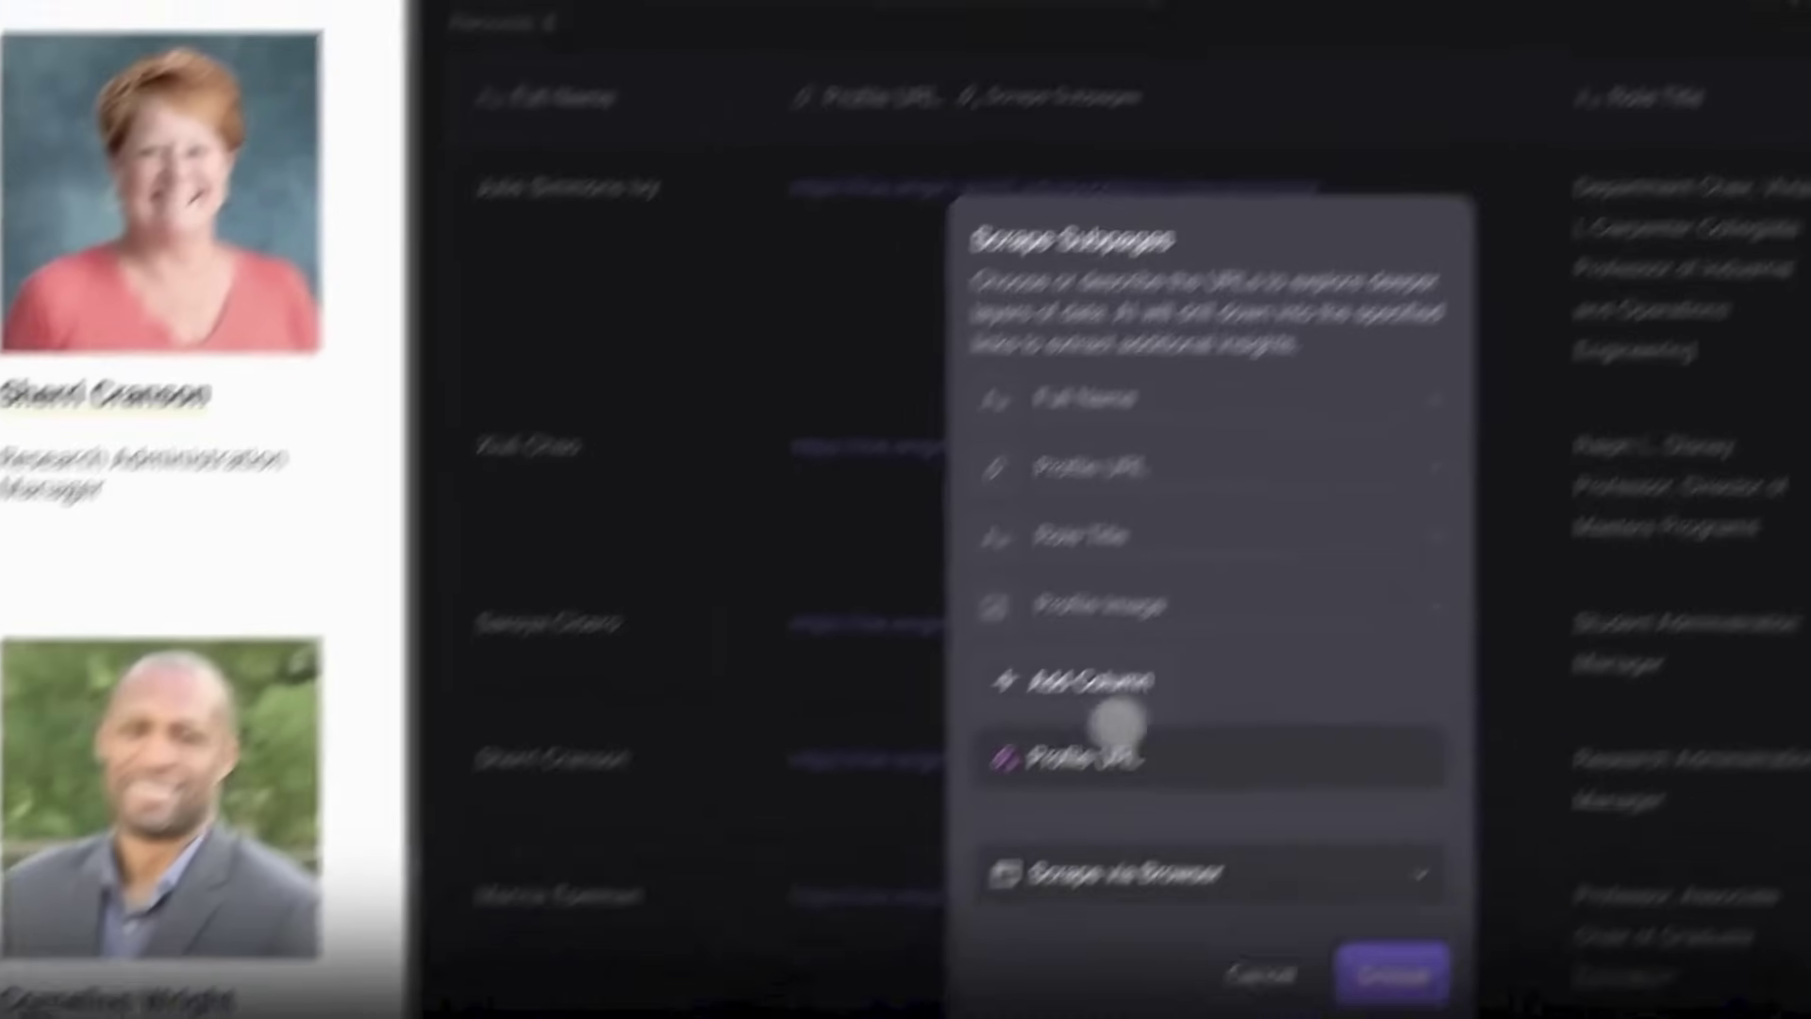
{"action": "left_click", "coordinate": [916, 836]}
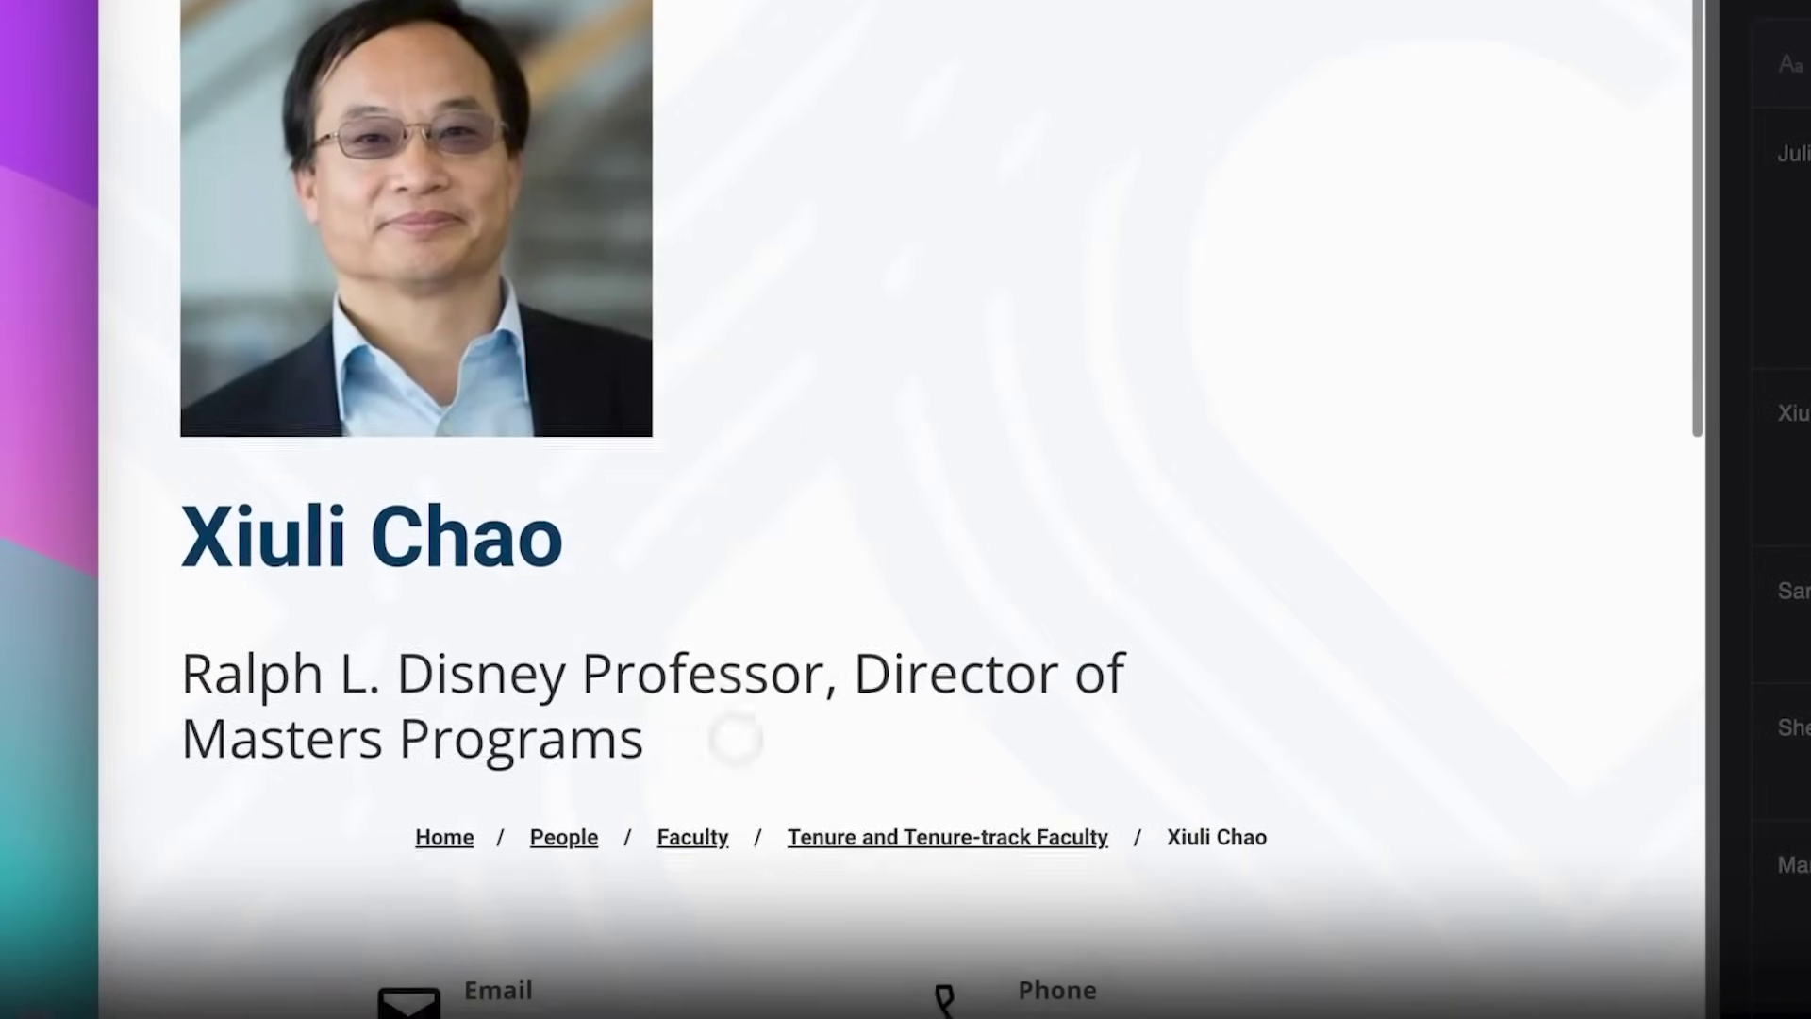
{"action": "scroll", "coordinate": [732, 740], "scroll_direction": "down", "scroll_amount": 4}
{"action": "scroll", "coordinate": [514, 634], "scroll_direction": "down", "scroll_amount": 1}
{"action": "double_click", "coordinate": [500, 587]}
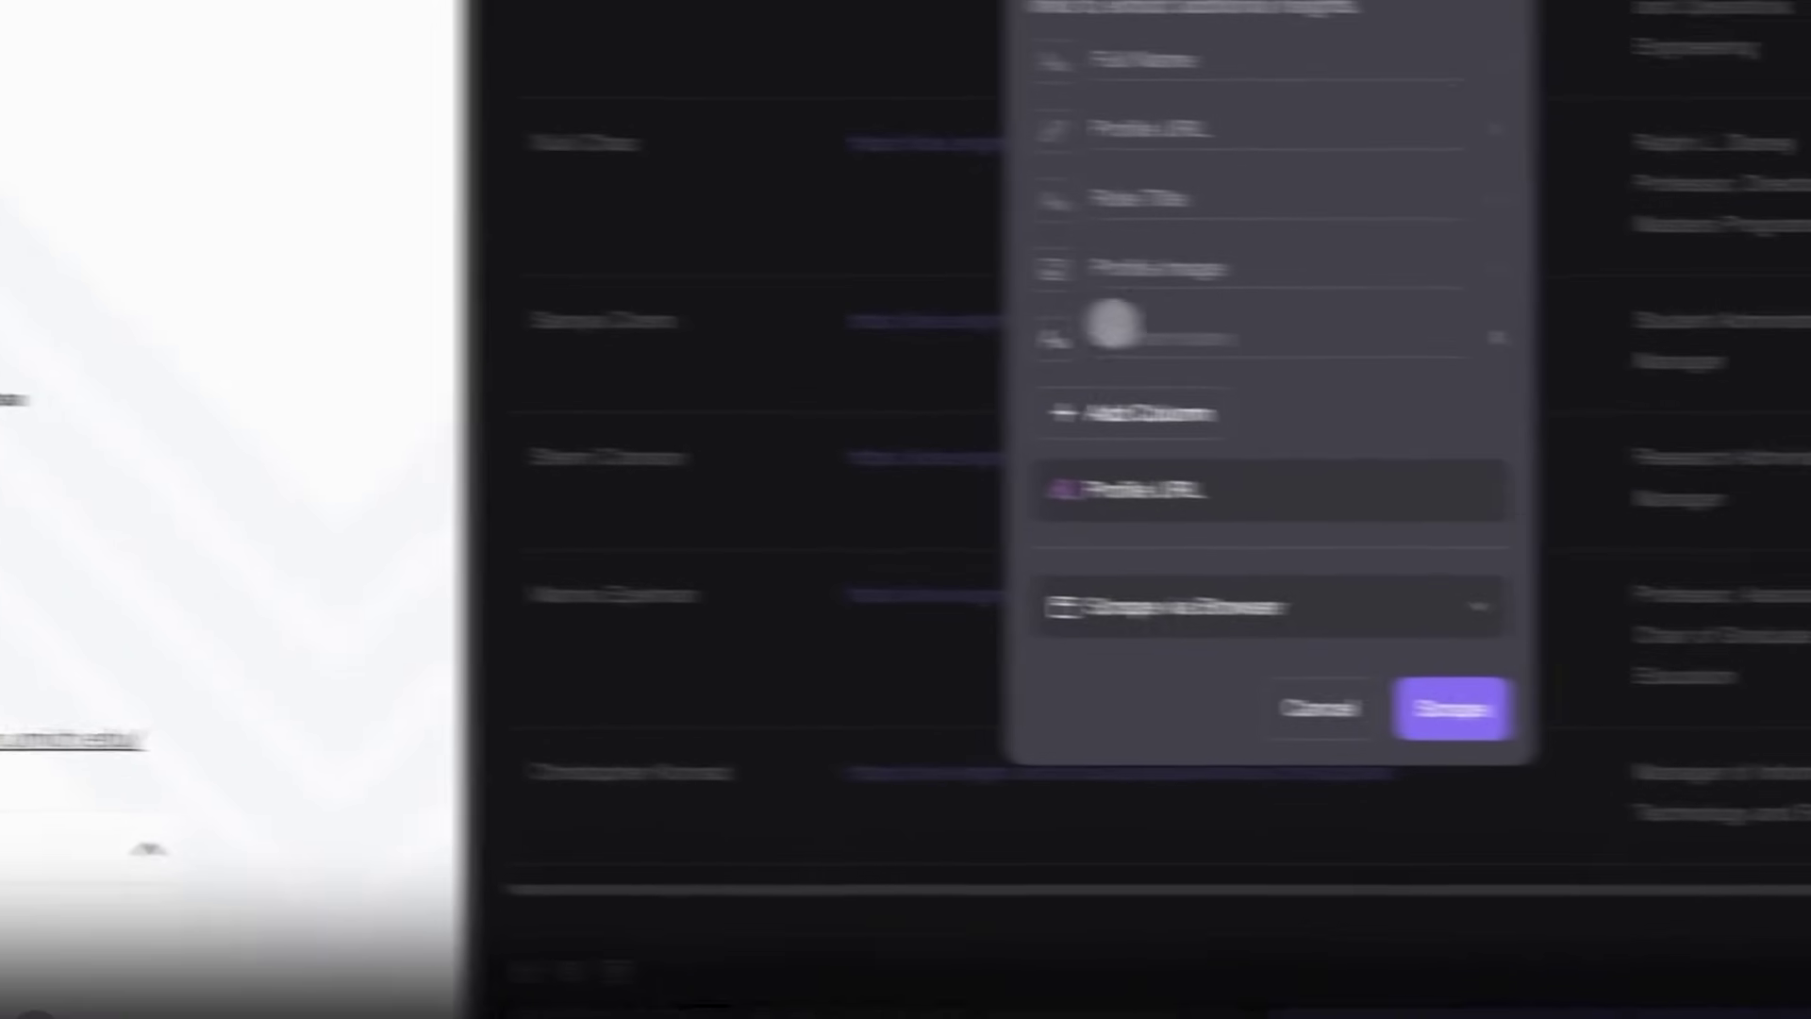
{"action": "type", "text": "email"}
{"action": "left_click", "coordinate": [817, 323]}
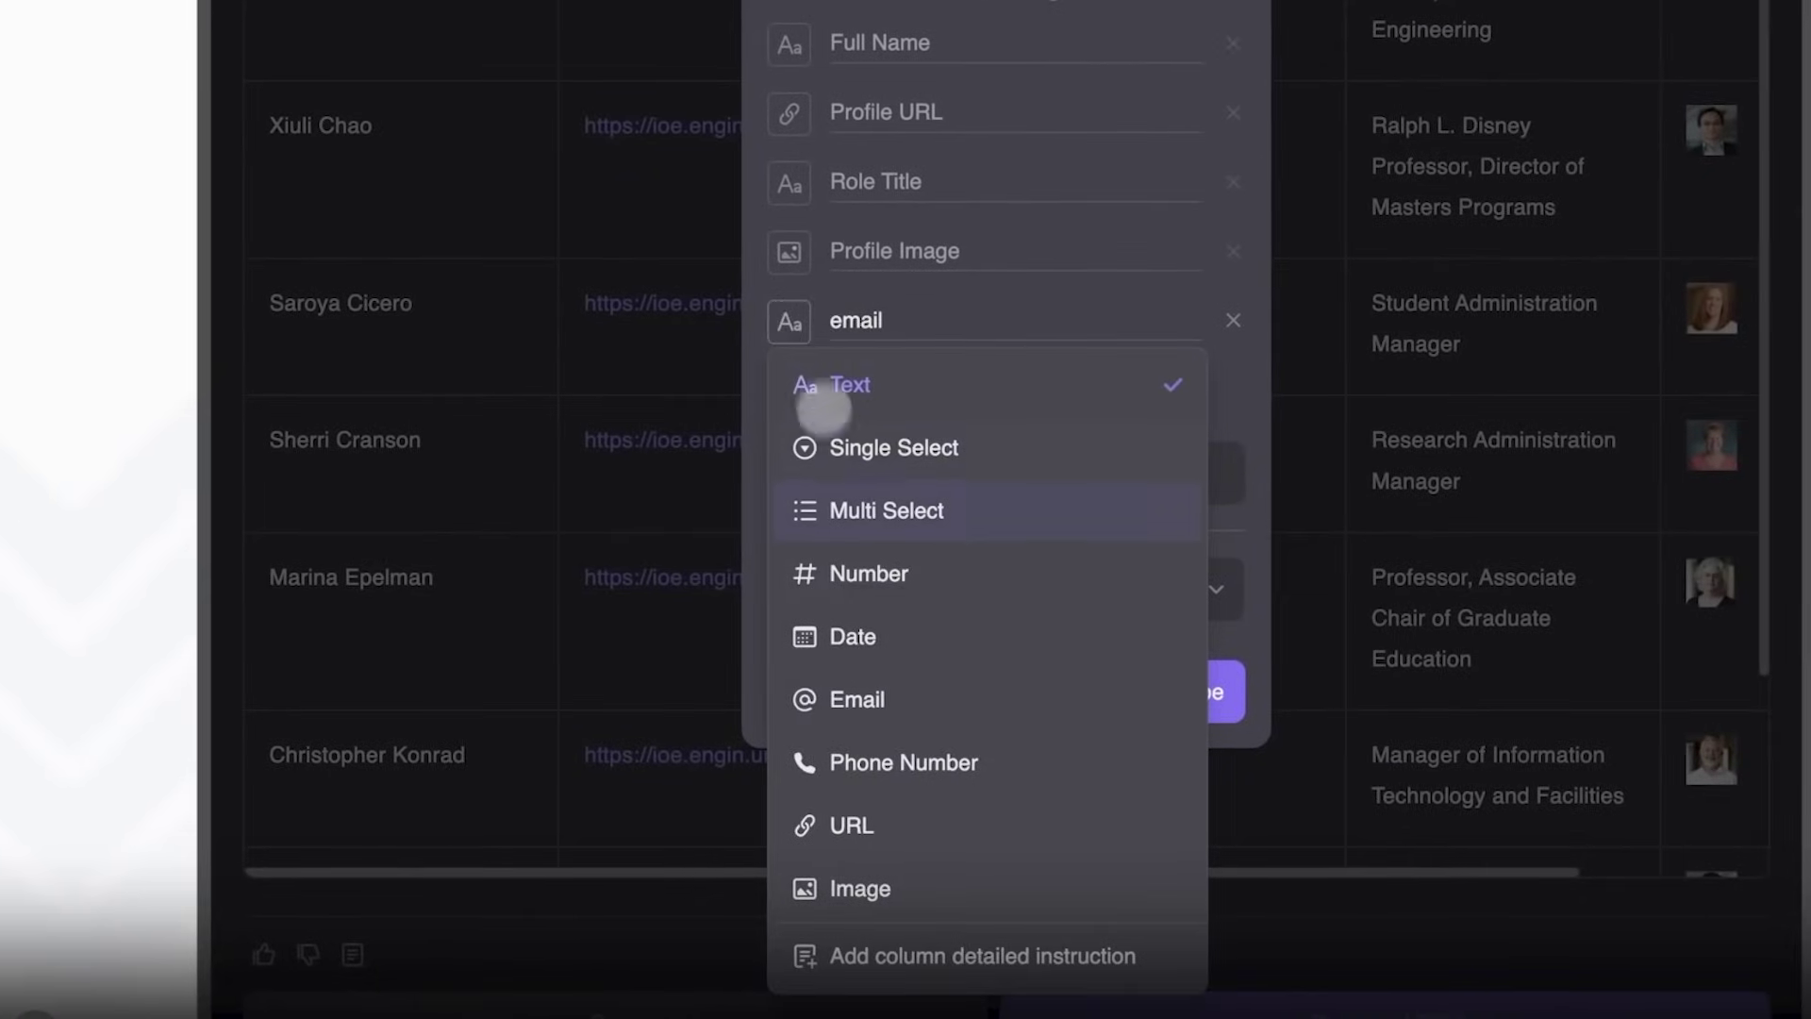
{"action": "left_click", "coordinate": [906, 695]}
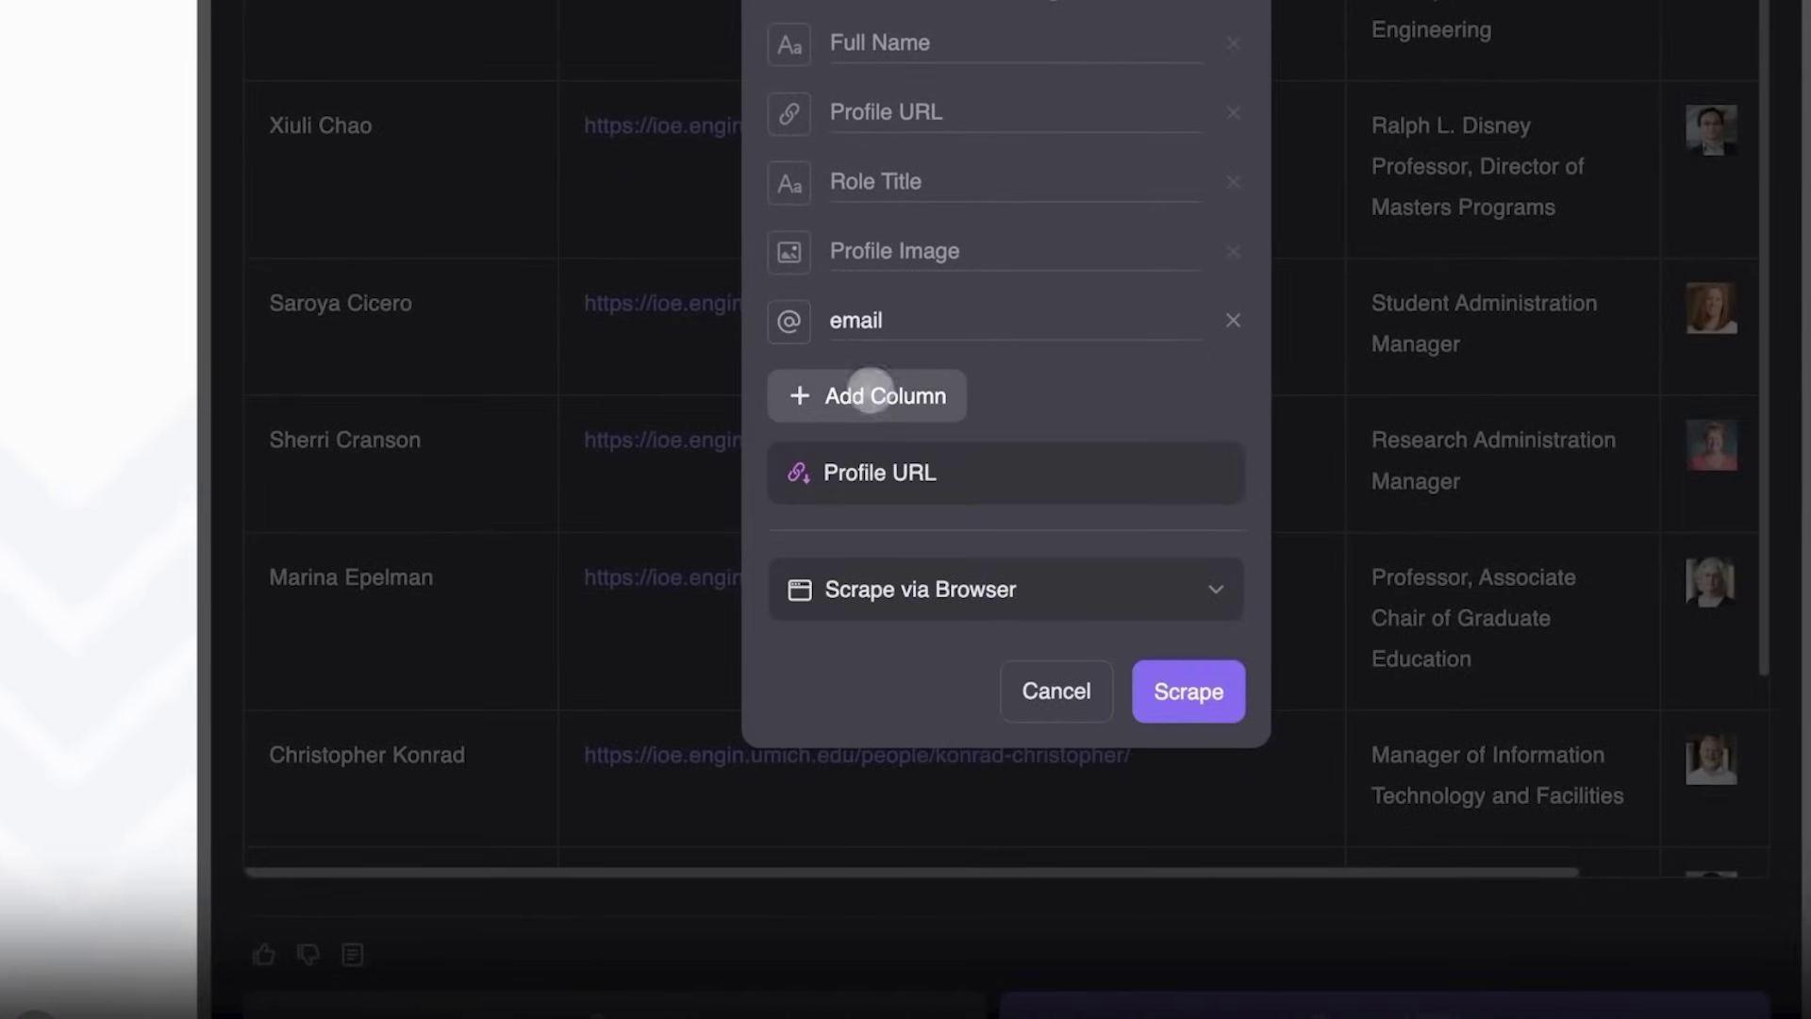
Add a 'Phone Number' column of Phone type and a 'Primary Website' column of URL type
{"action": "left_click", "coordinate": [869, 395]}
{"action": "left_click", "coordinate": [790, 356]}
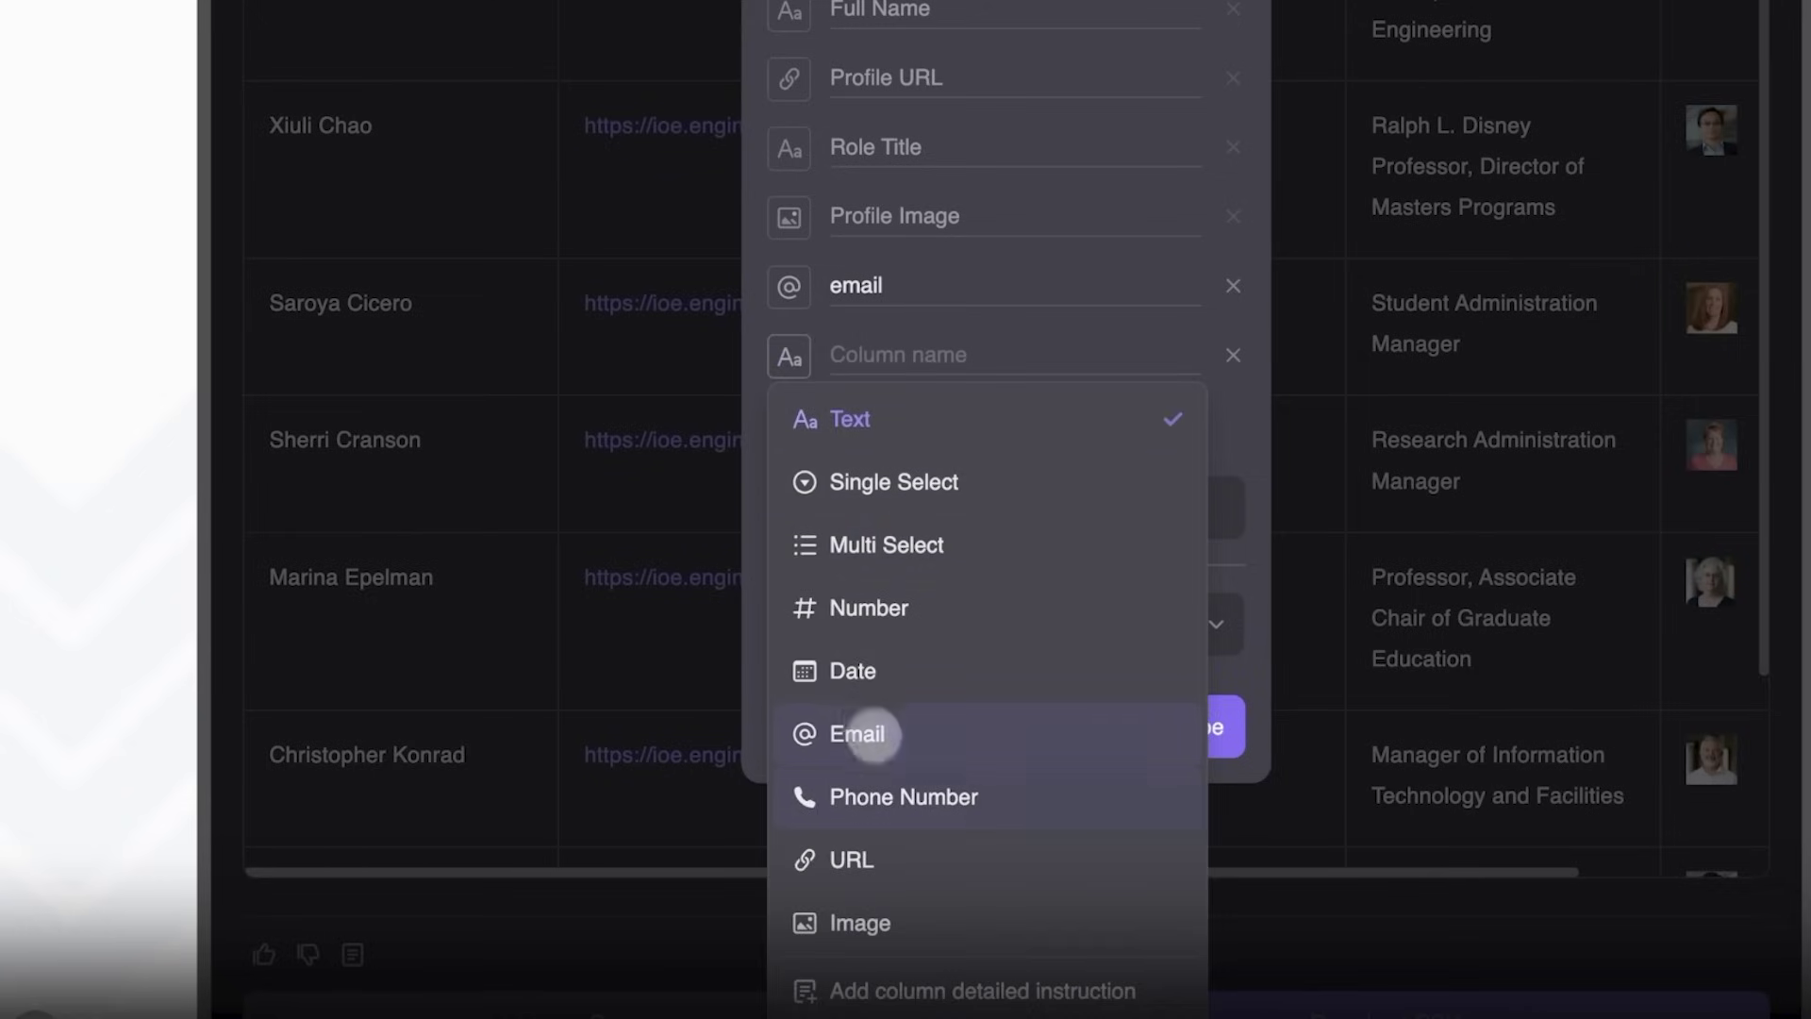
{"action": "left_click", "coordinate": [911, 790]}
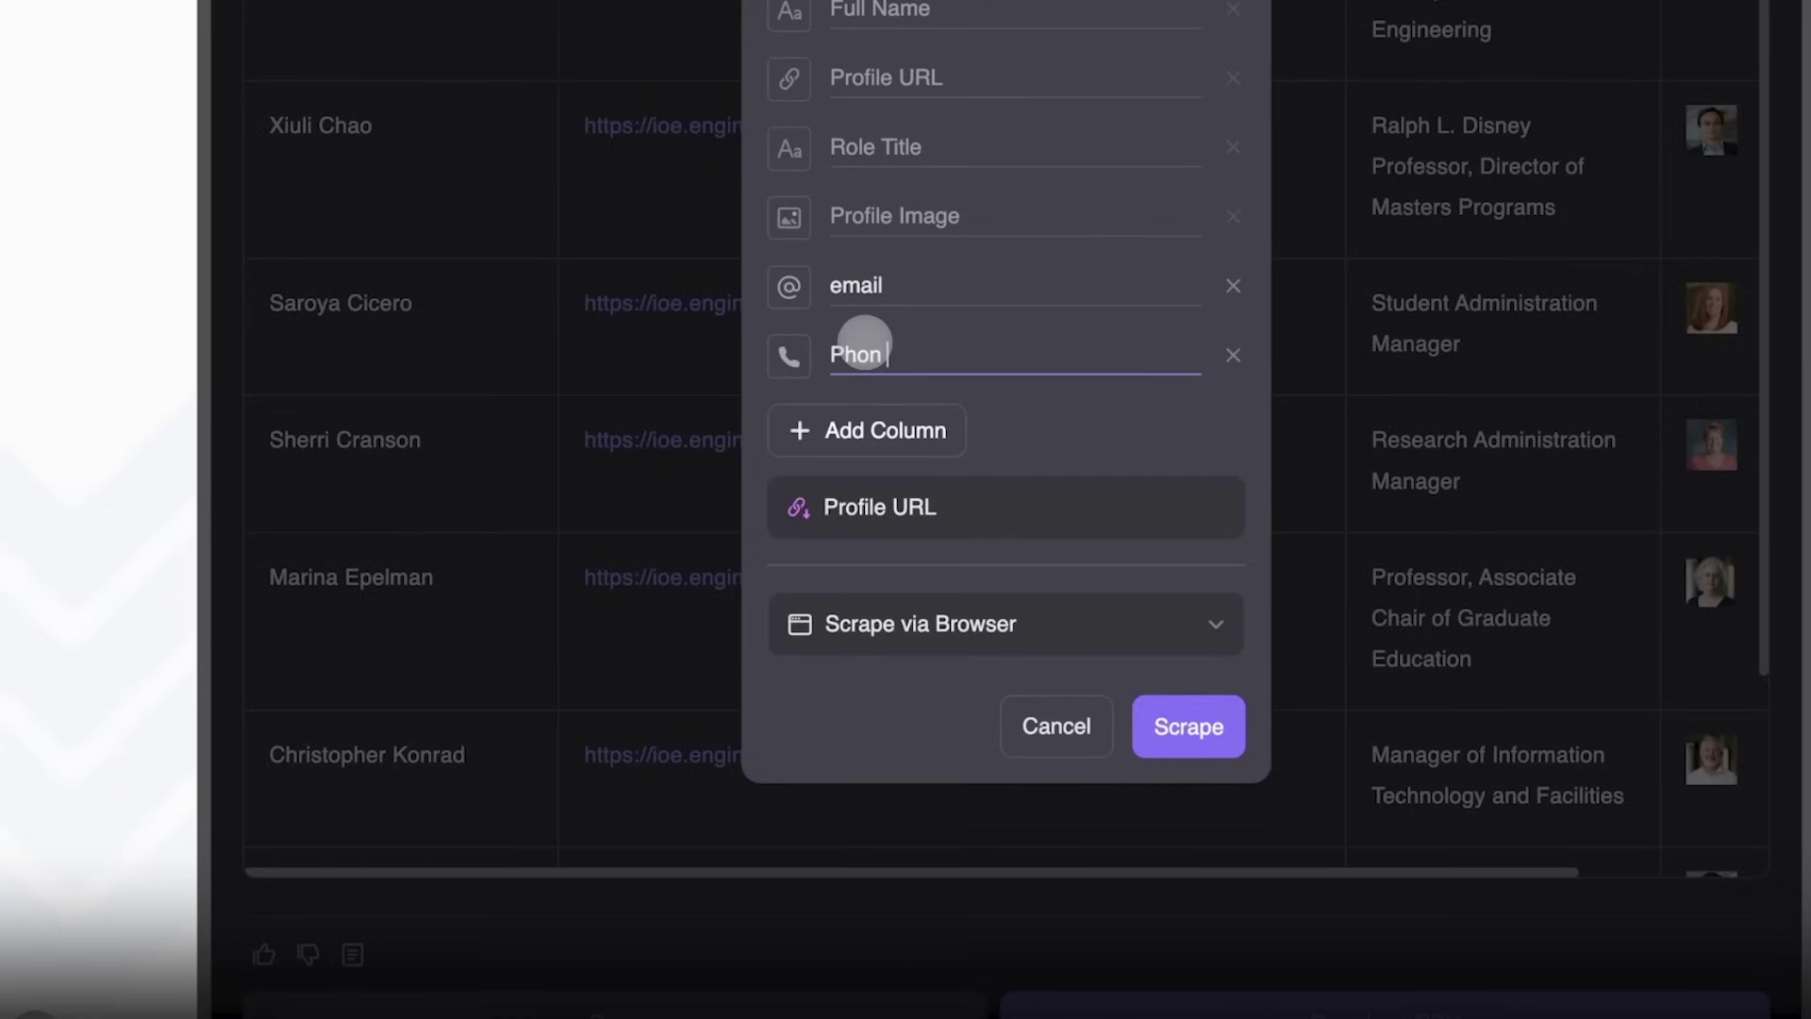
{"action": "type", "text": "Phone Number"}
{"action": "left_click", "coordinate": [866, 430]}
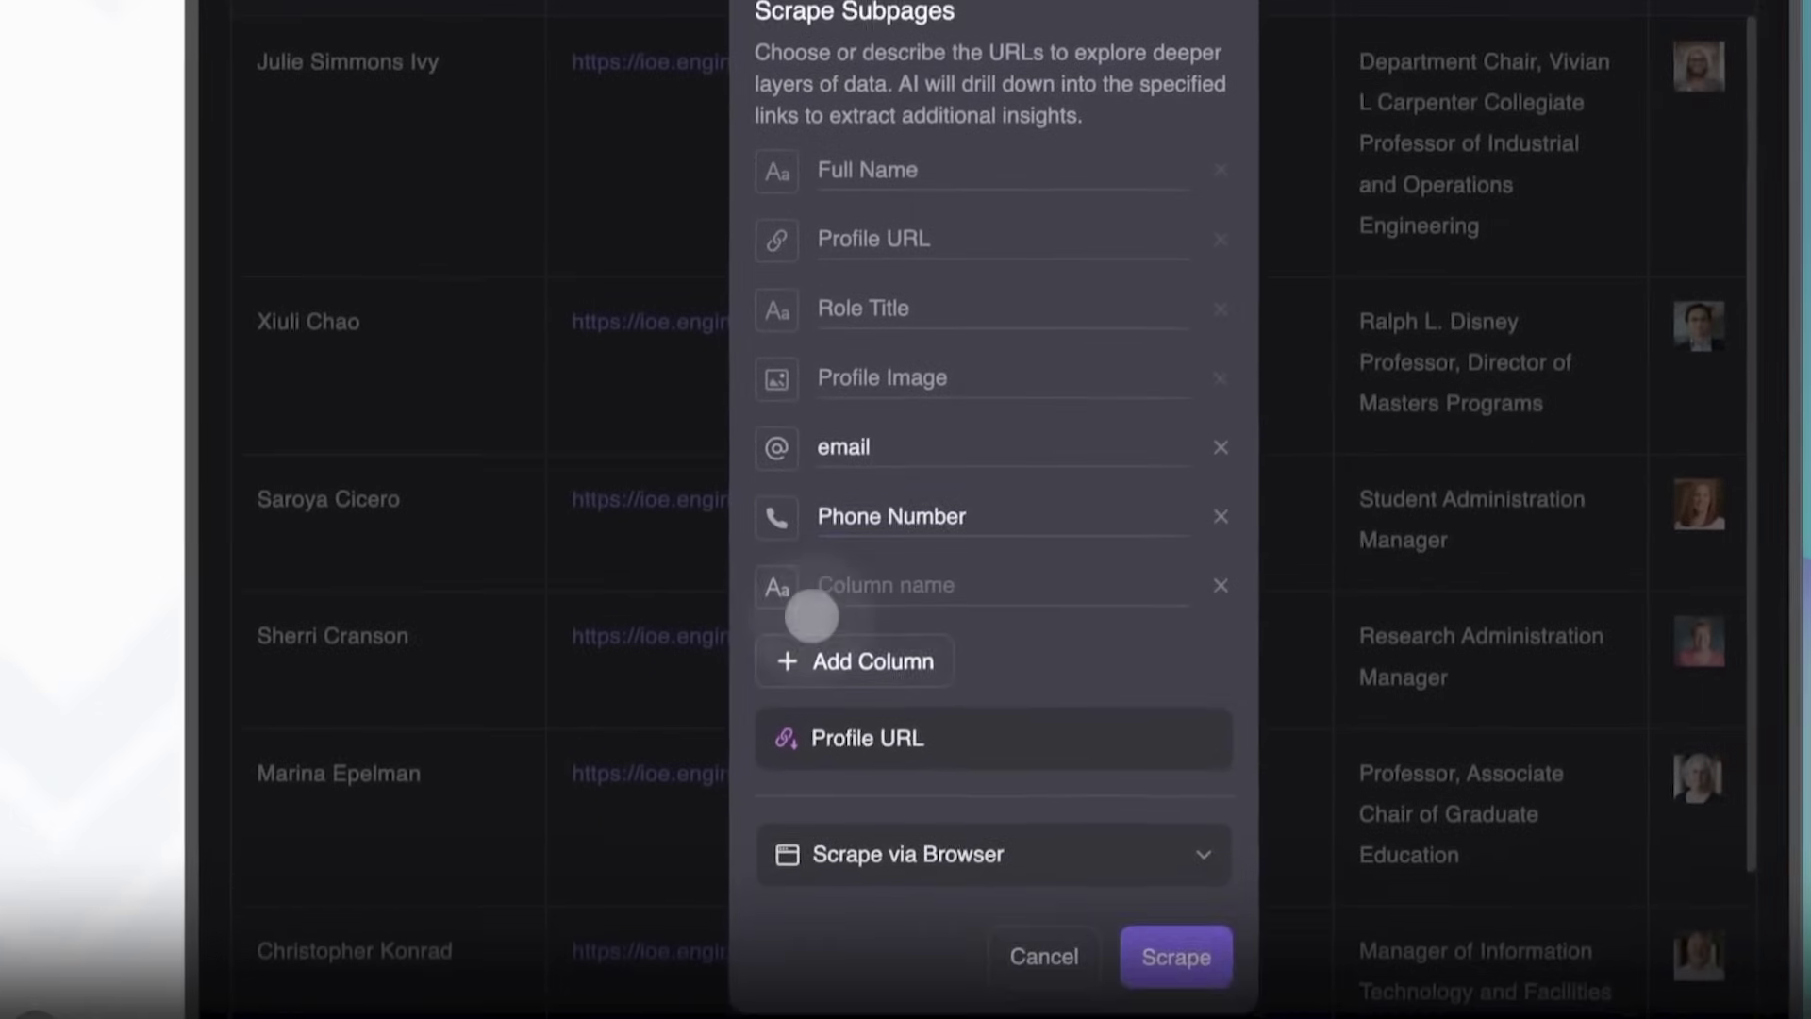
{"action": "type", "text": "Primary Website"}
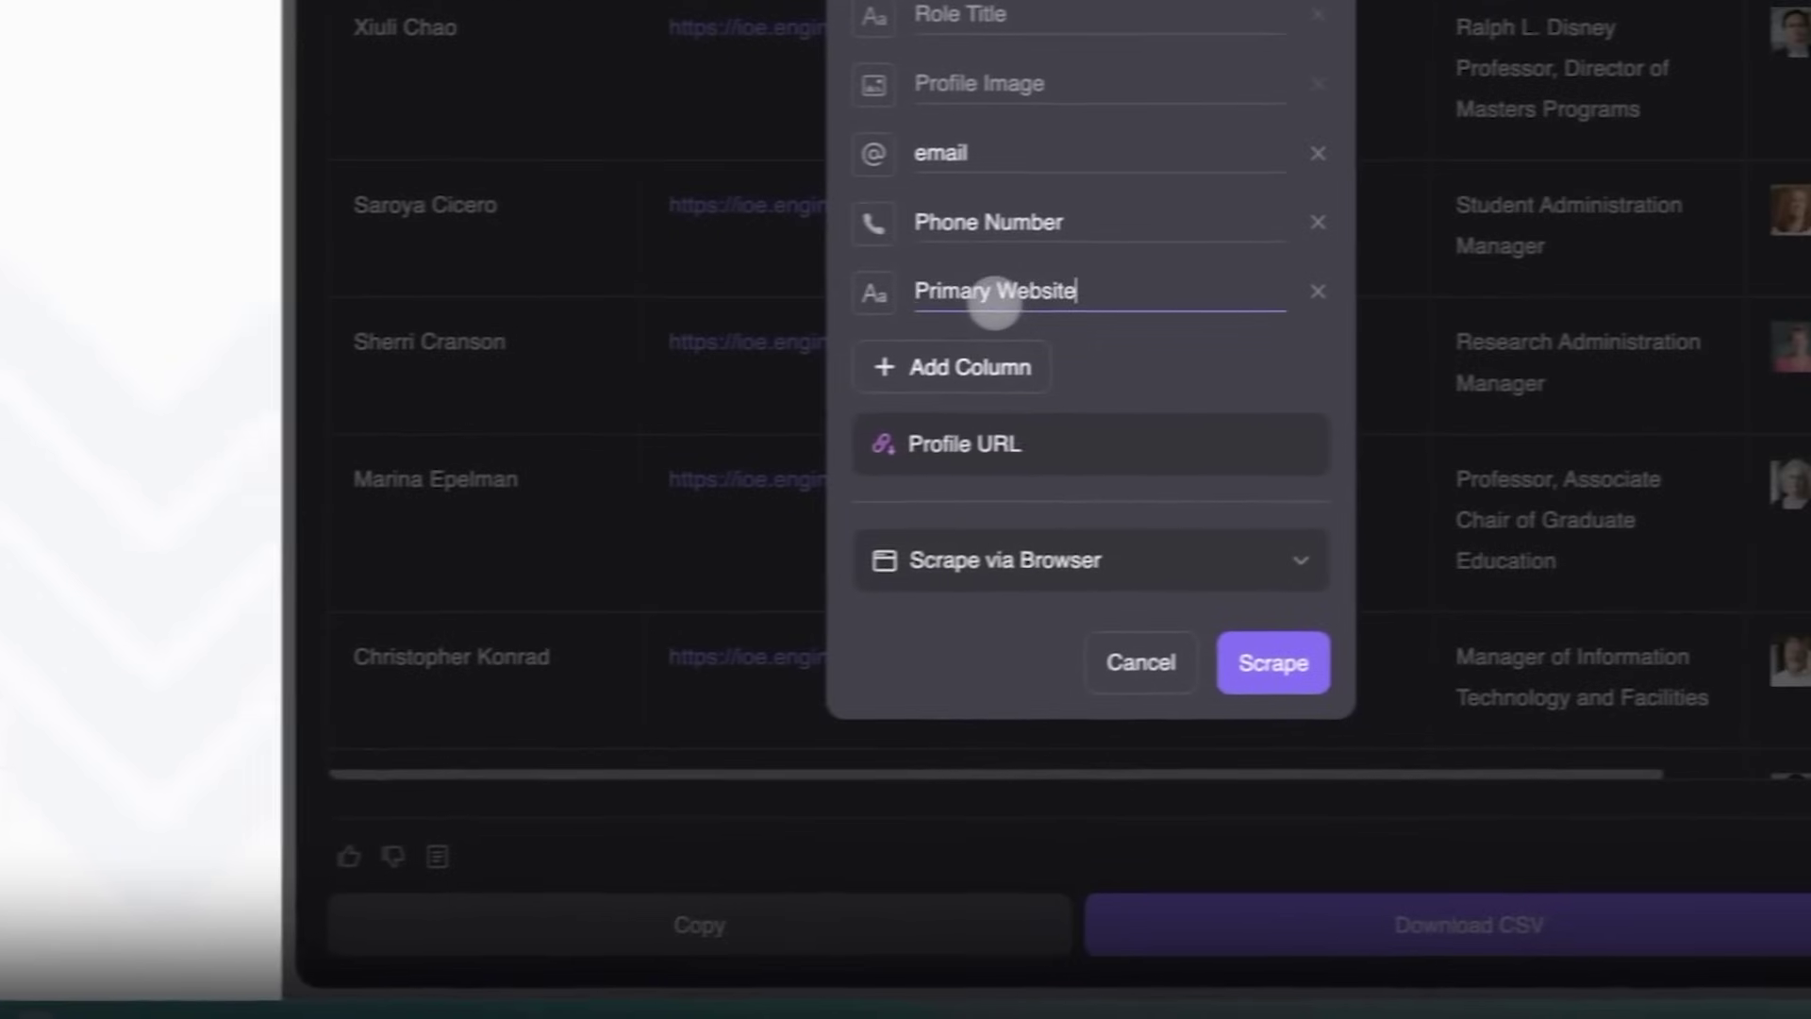
{"action": "left_click", "coordinate": [874, 293]}
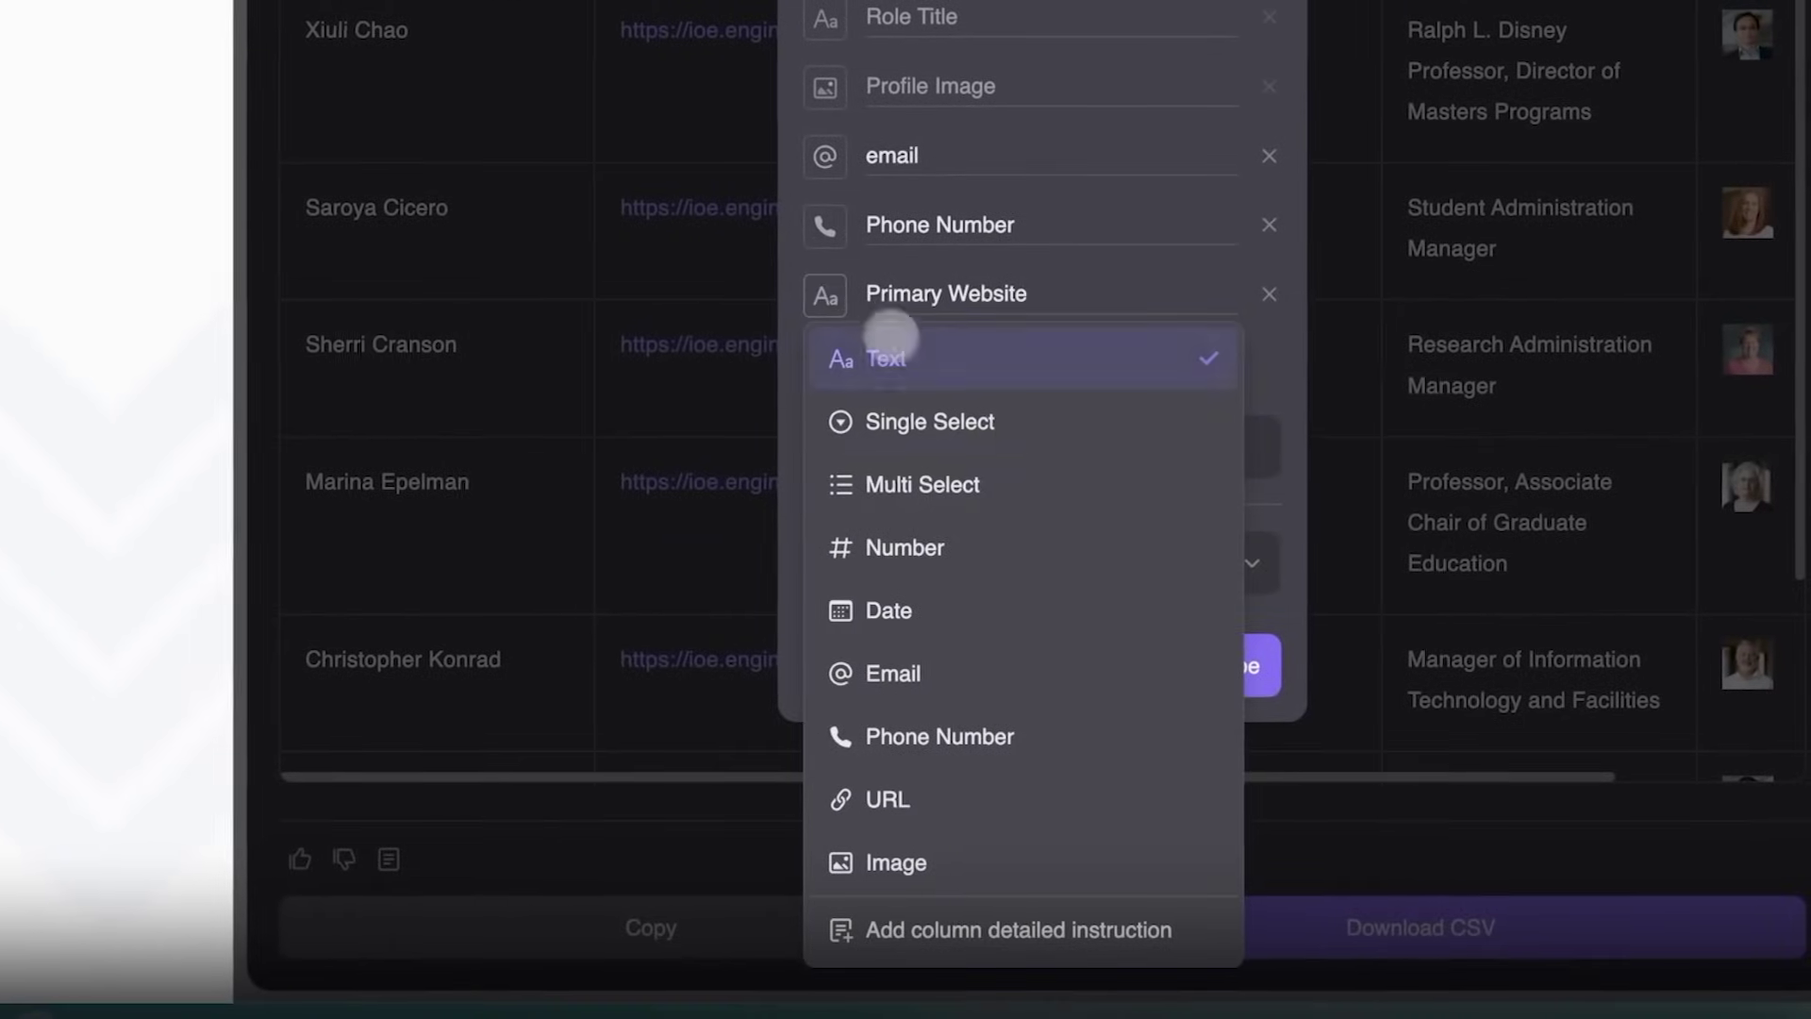
{"action": "left_click", "coordinate": [882, 799]}
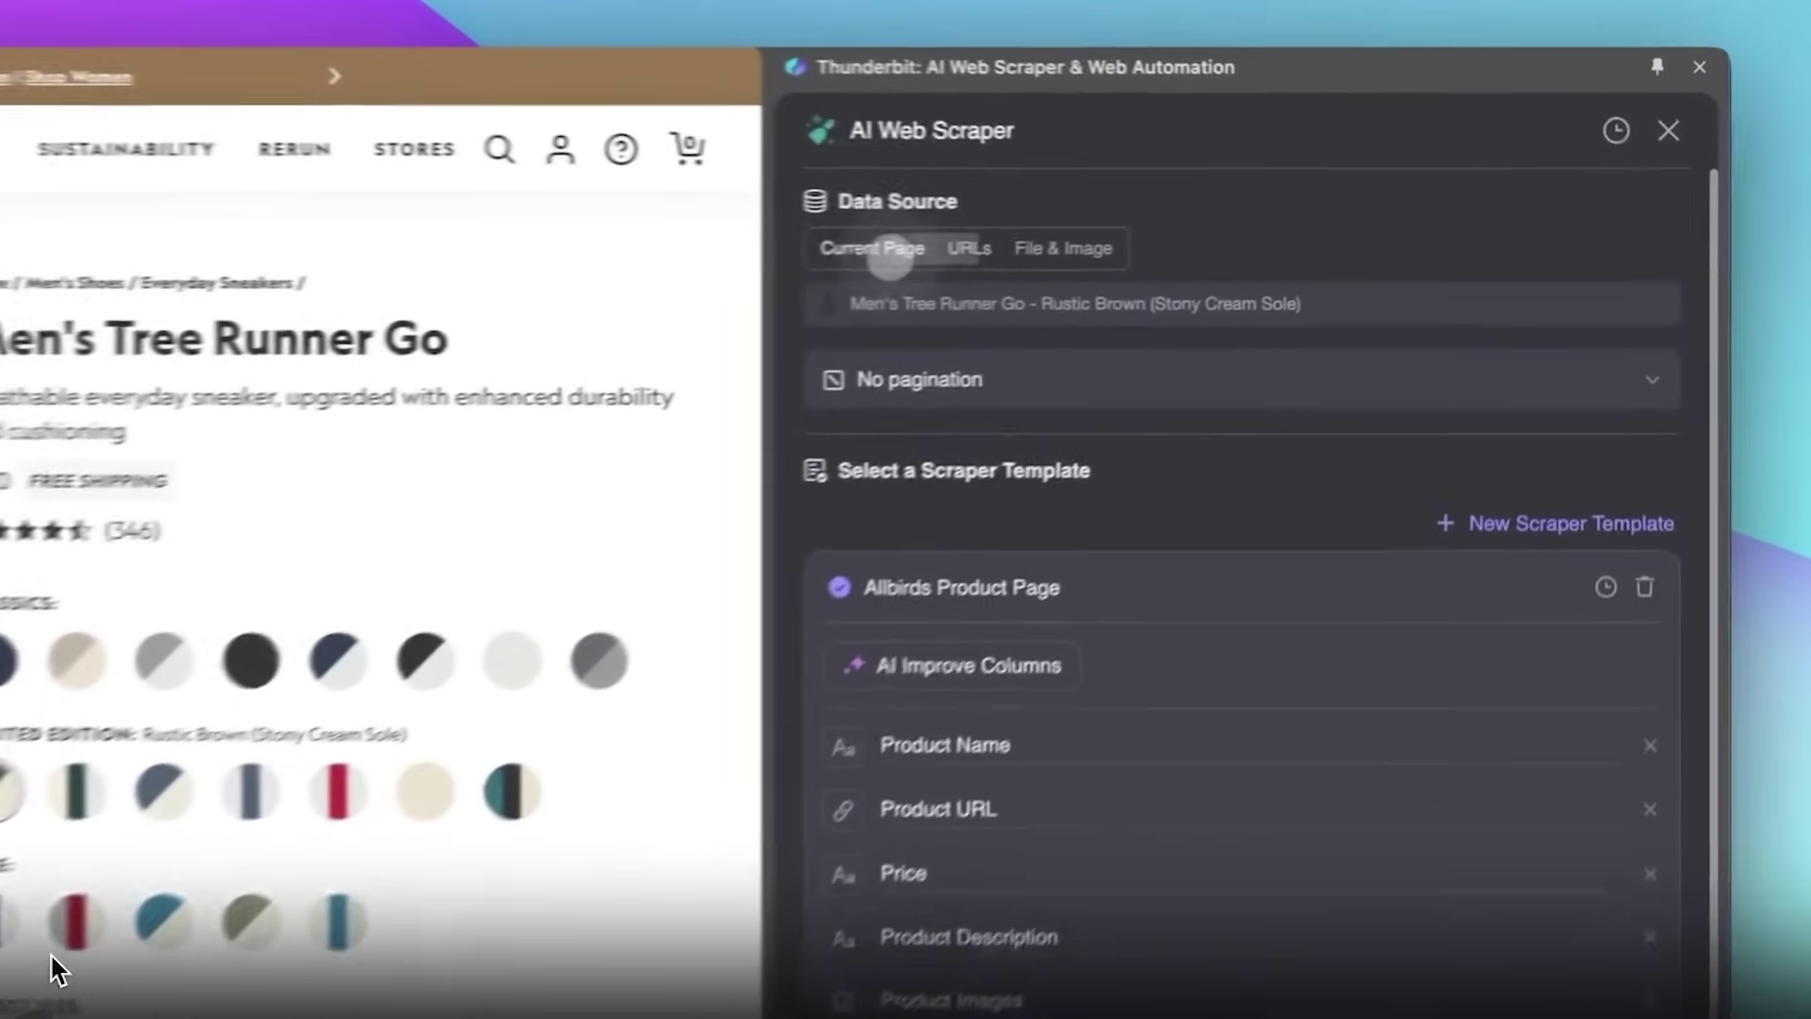
Switch the data source to URLs with the two Allbirds product links and the Allbirds Product Page template
{"action": "left_click", "coordinate": [969, 248]}
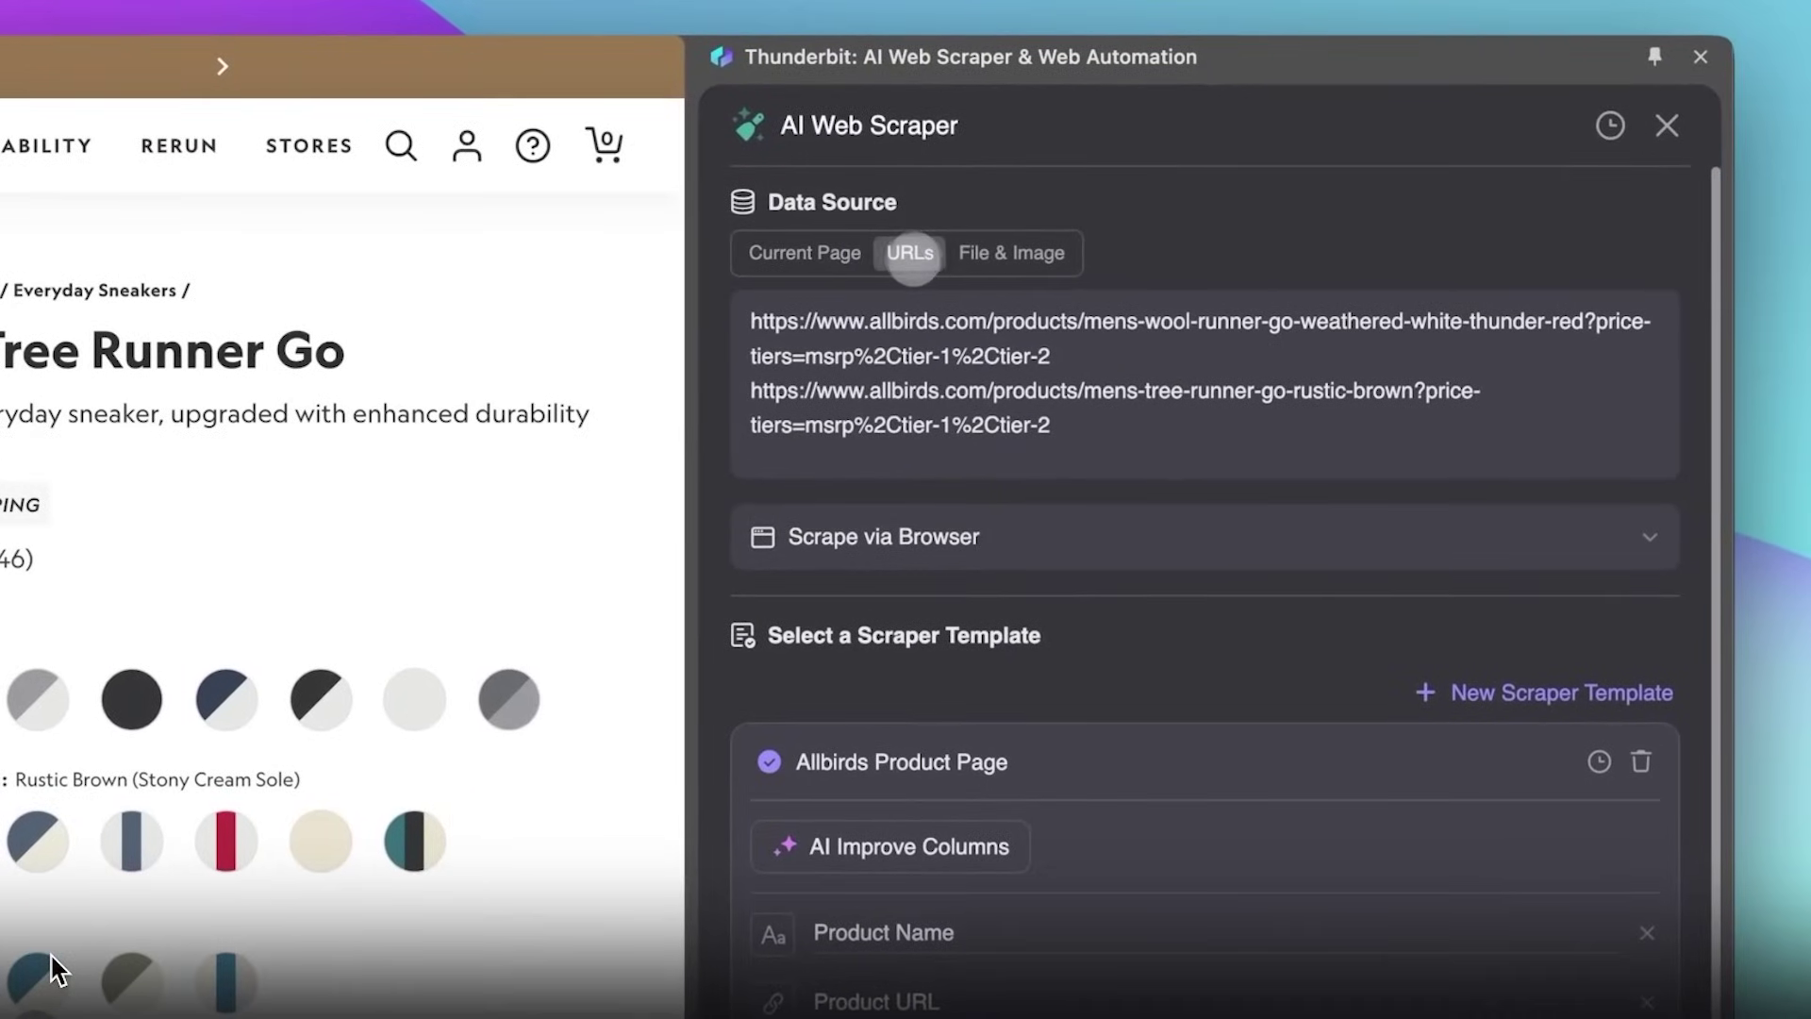
{"action": "triple_click", "coordinate": [896, 338]}
{"action": "triple_click", "coordinate": [929, 422]}
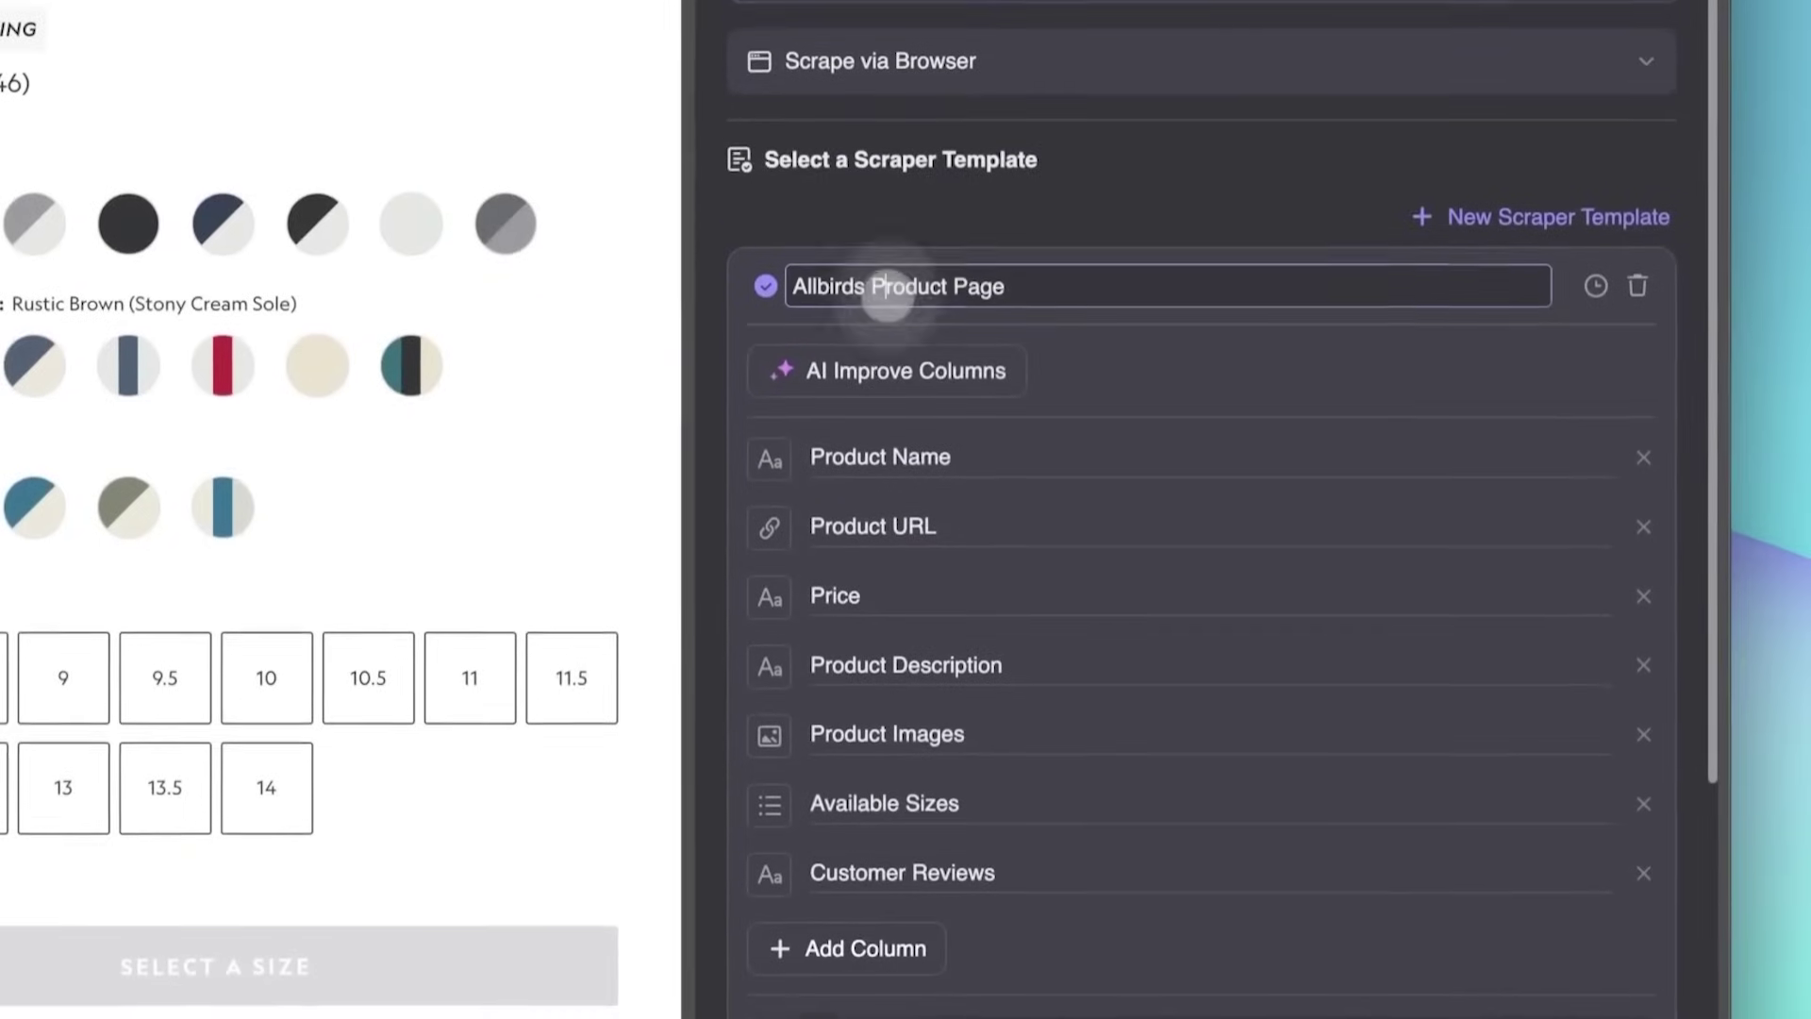
{"action": "left_click", "coordinate": [929, 764]}
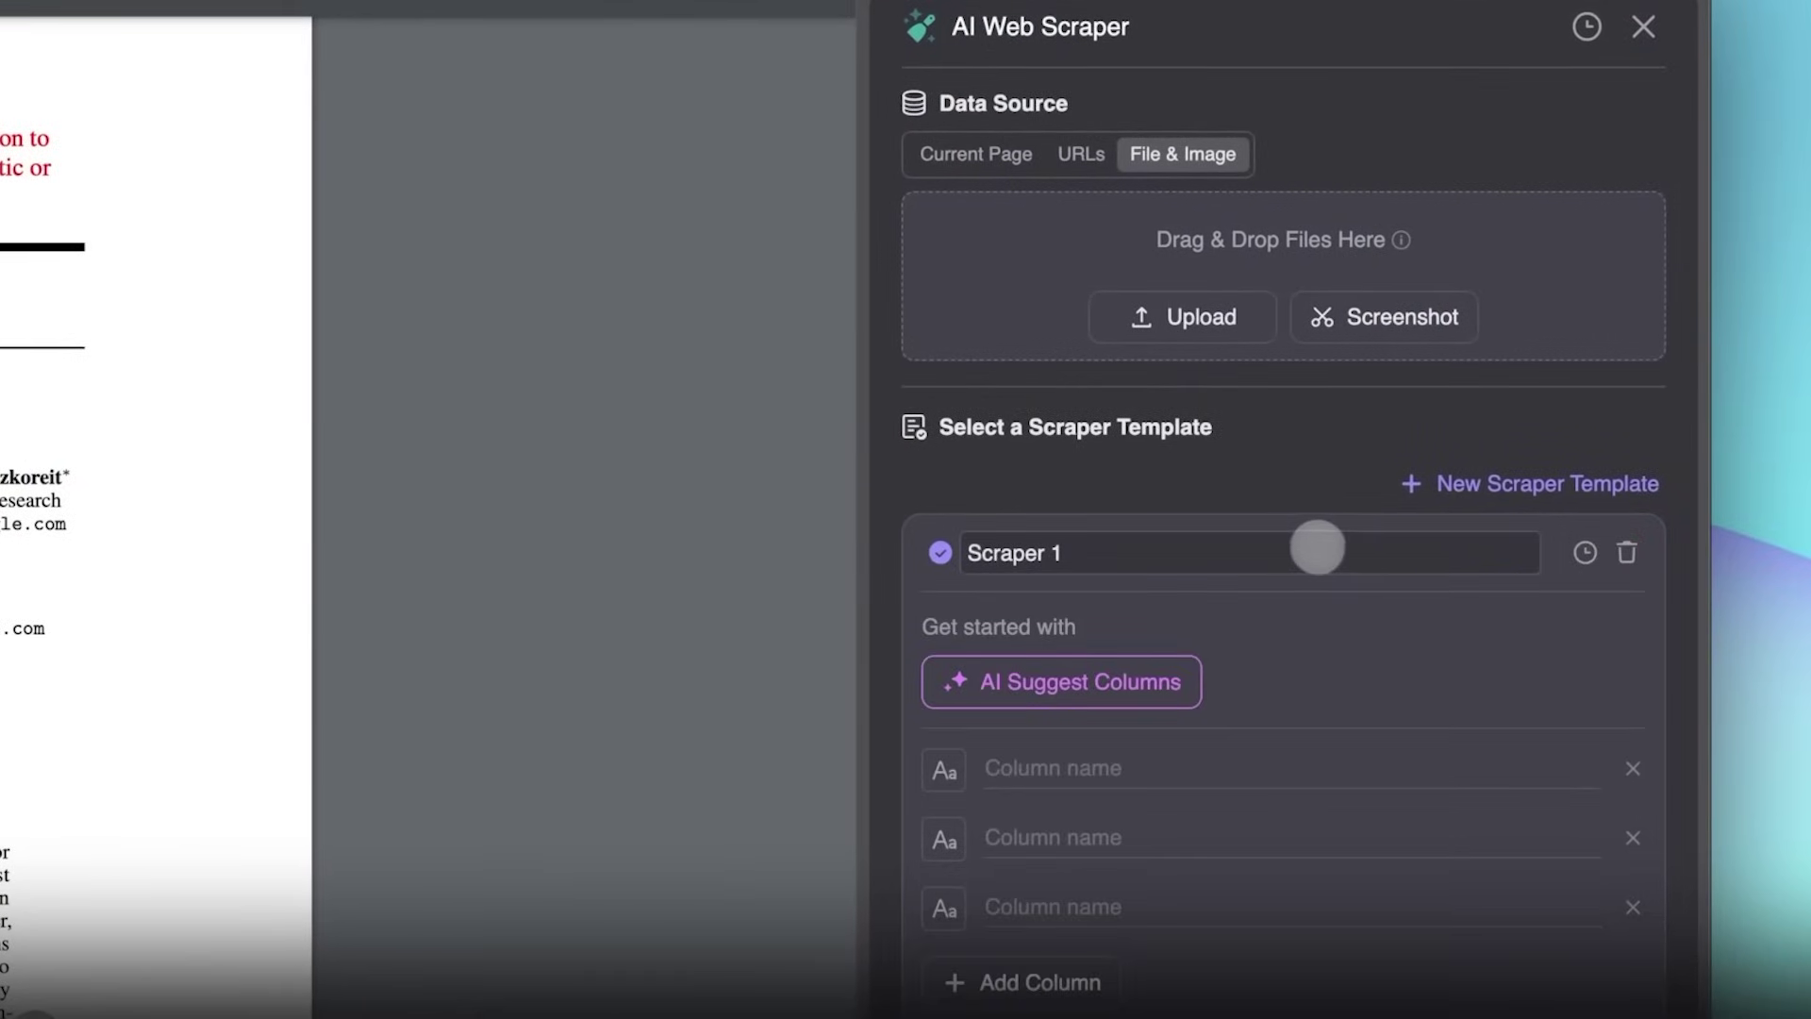
Screenshot the PDF author block, get AI-suggested Full Name, Affiliation and Email Address columns, and scrape
{"action": "left_click", "coordinate": [1409, 318]}
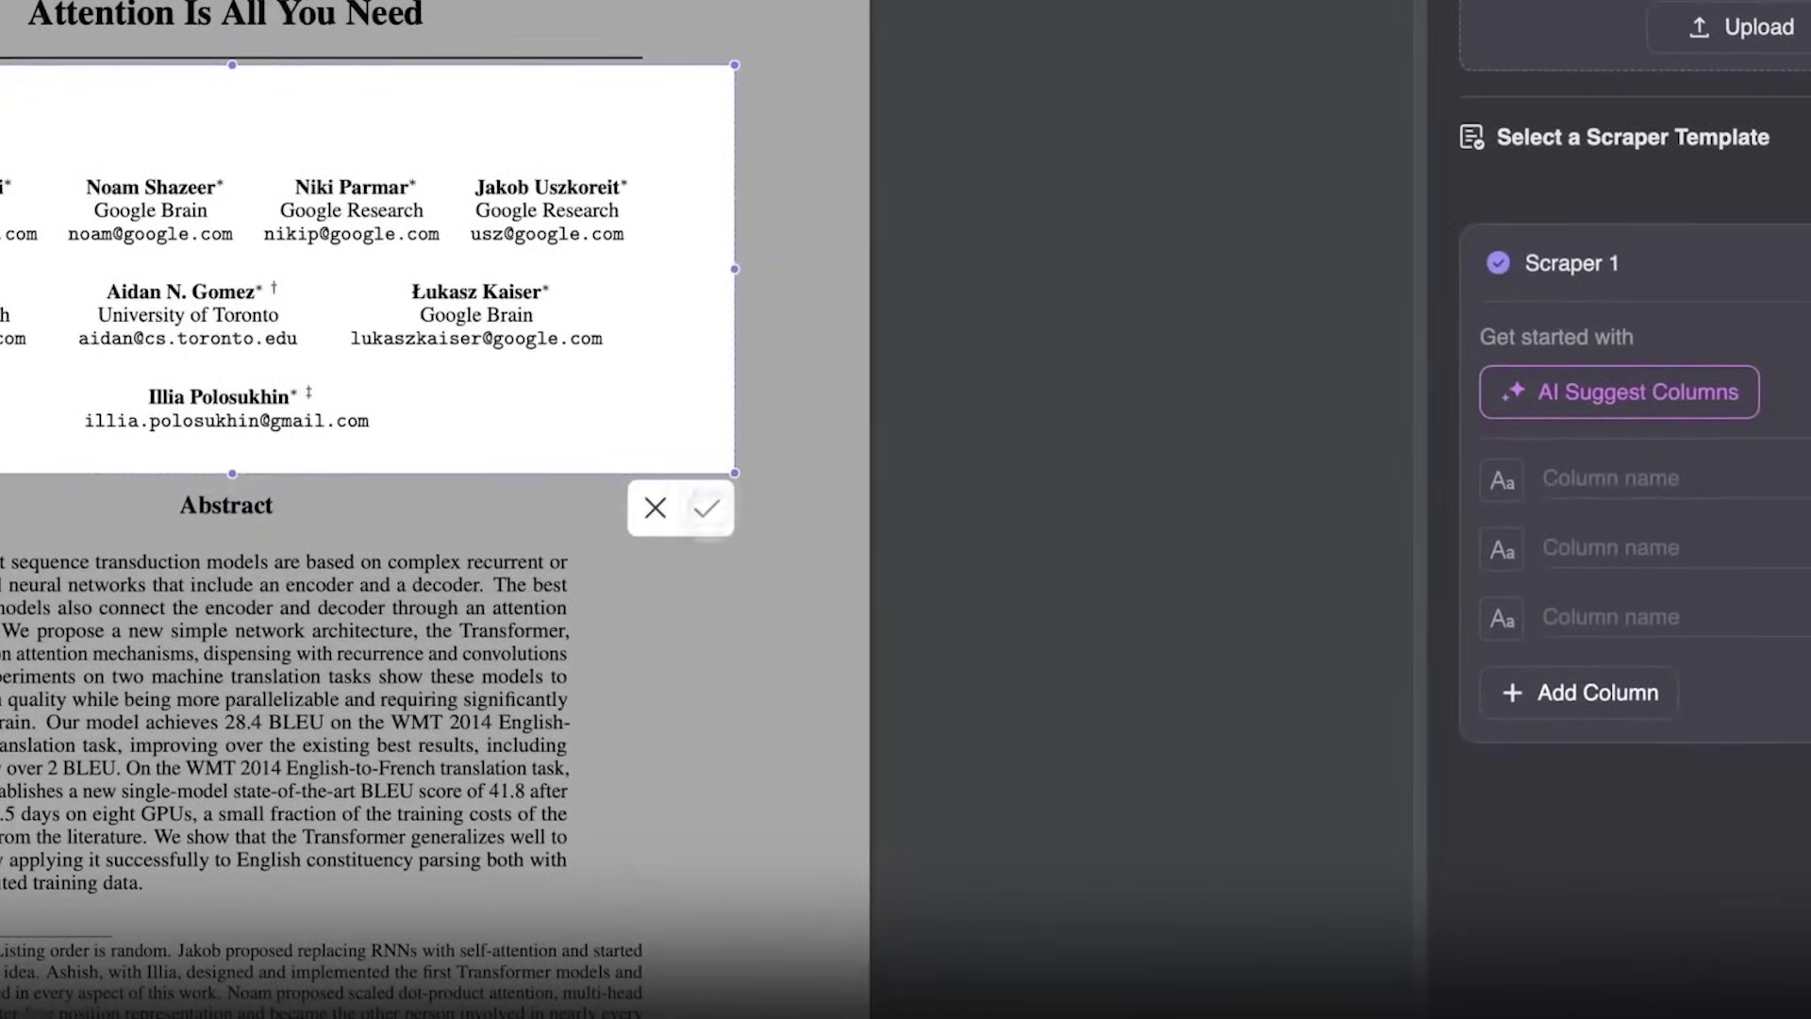
{"action": "left_click", "coordinate": [706, 509]}
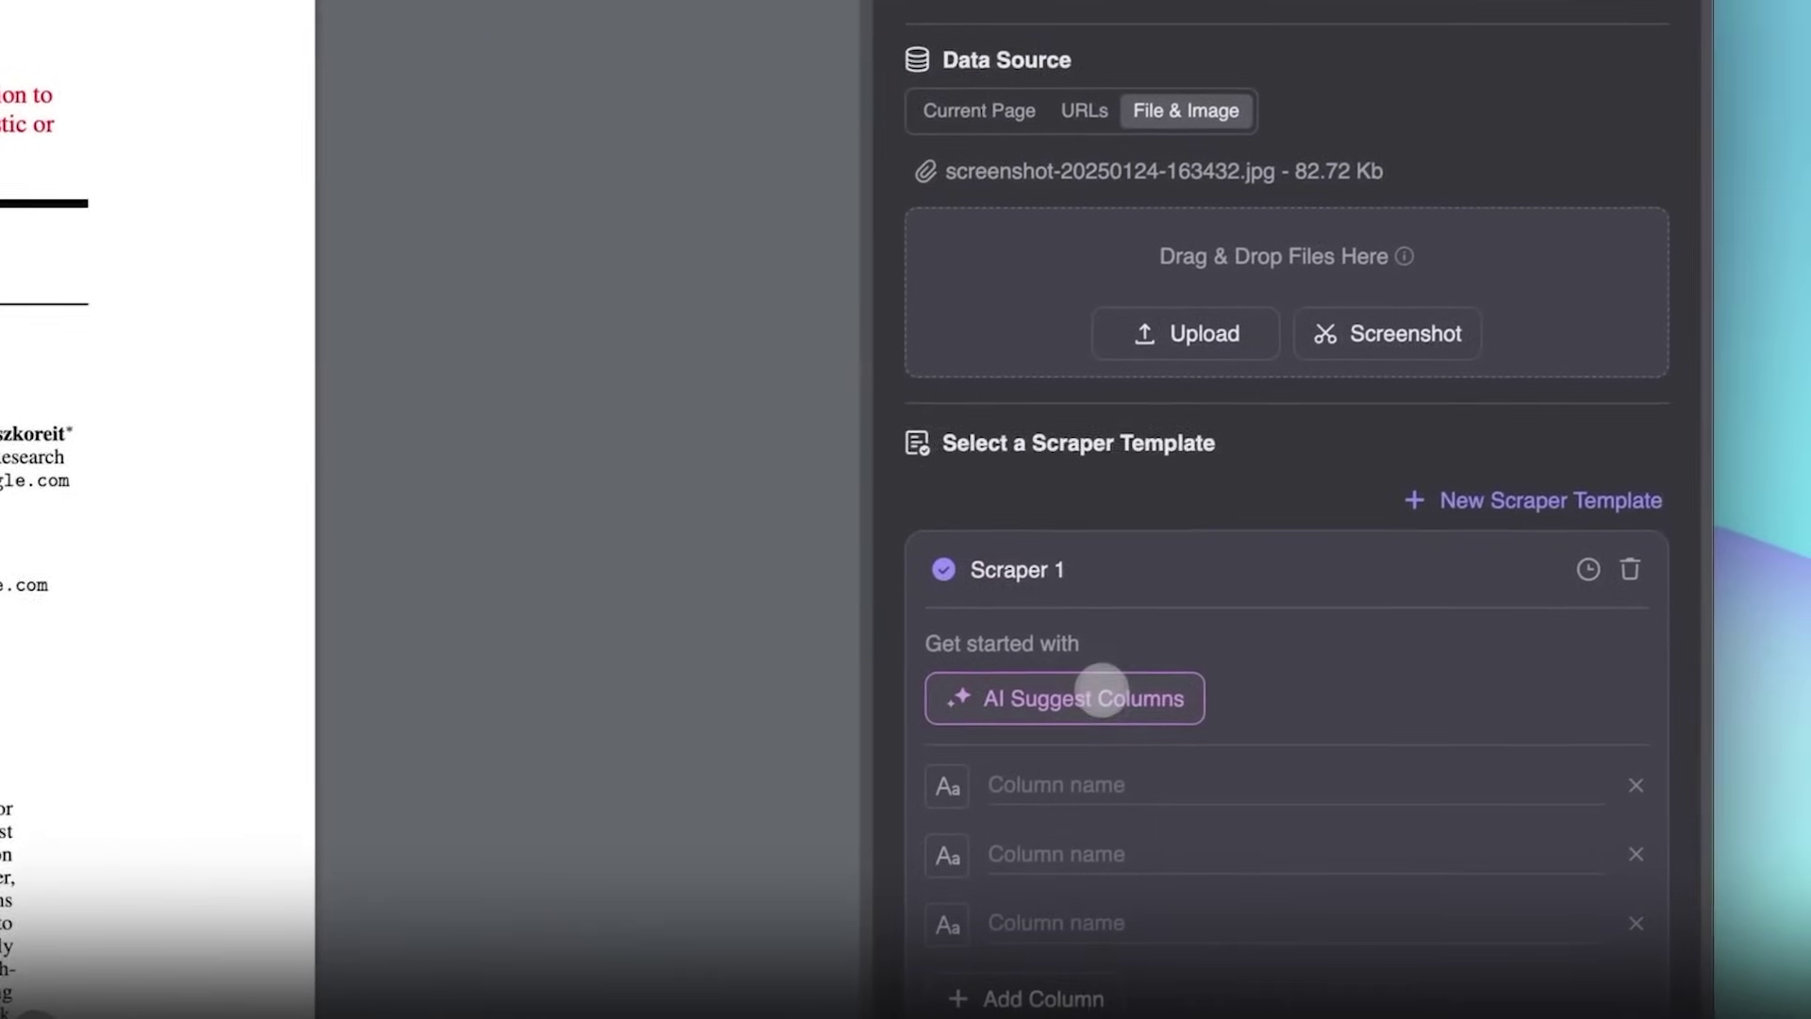
{"action": "left_click", "coordinate": [1102, 689]}
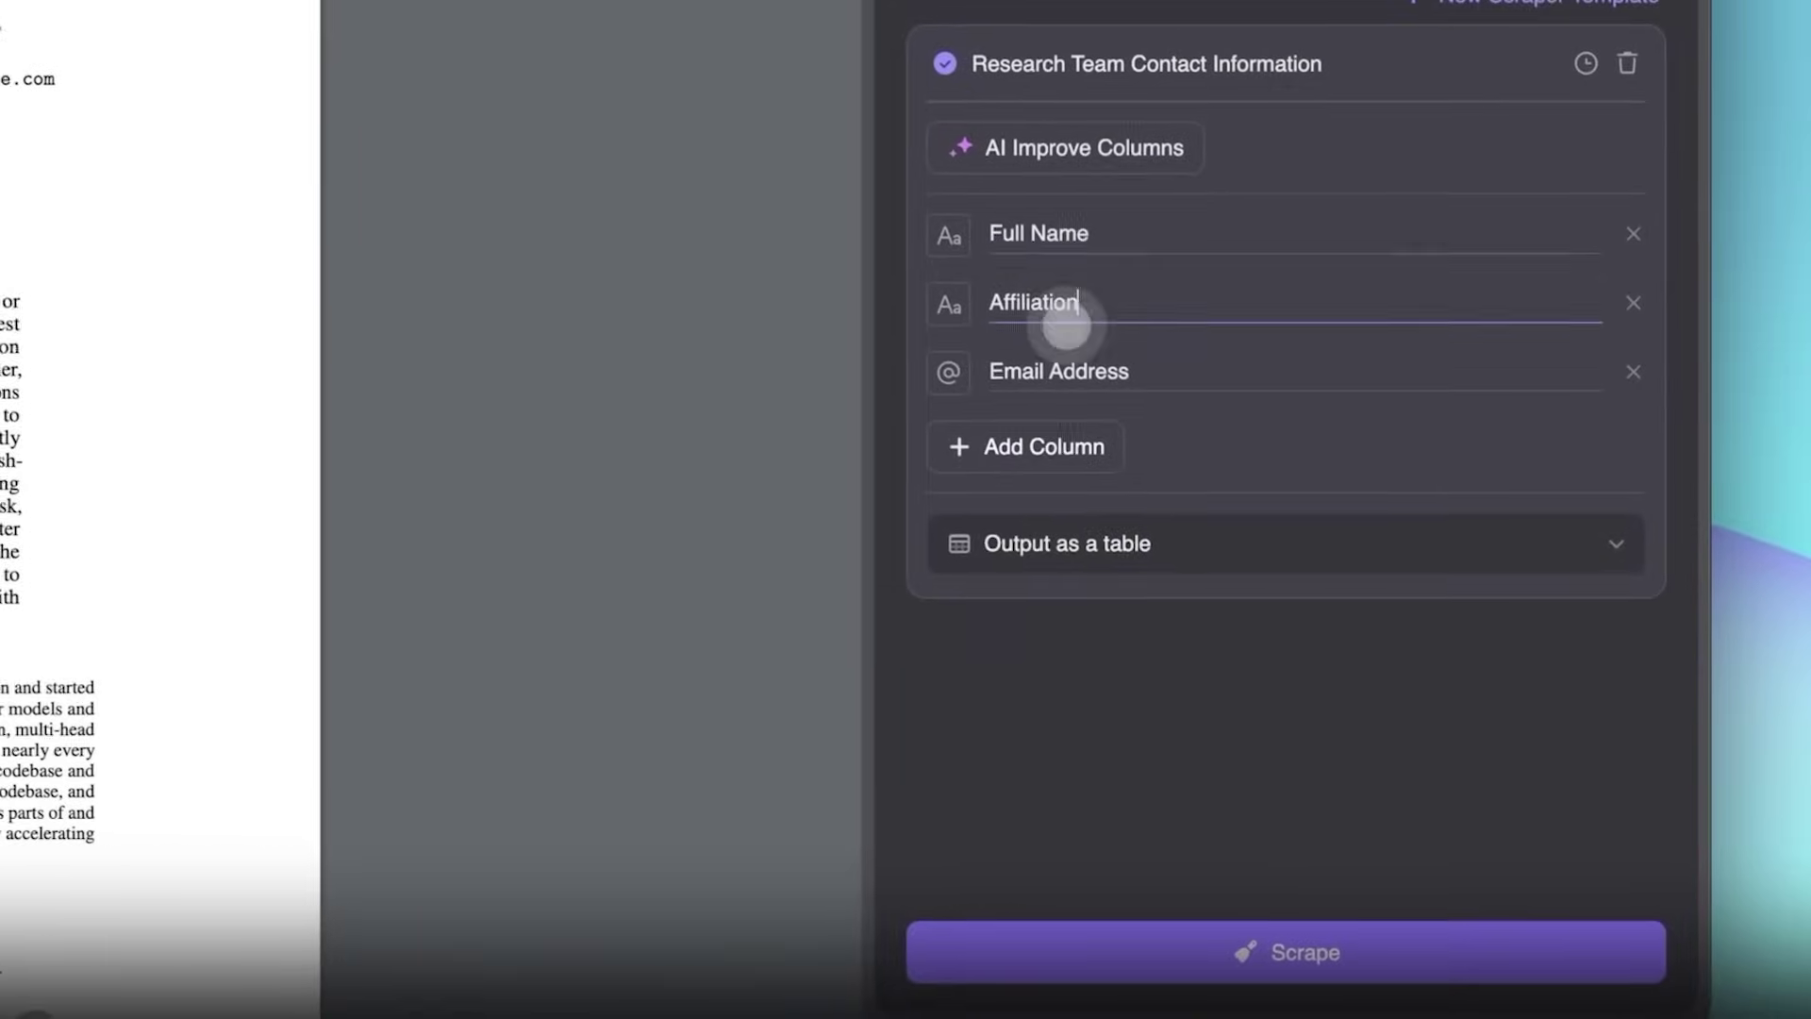
{"action": "left_click", "coordinate": [1311, 948]}
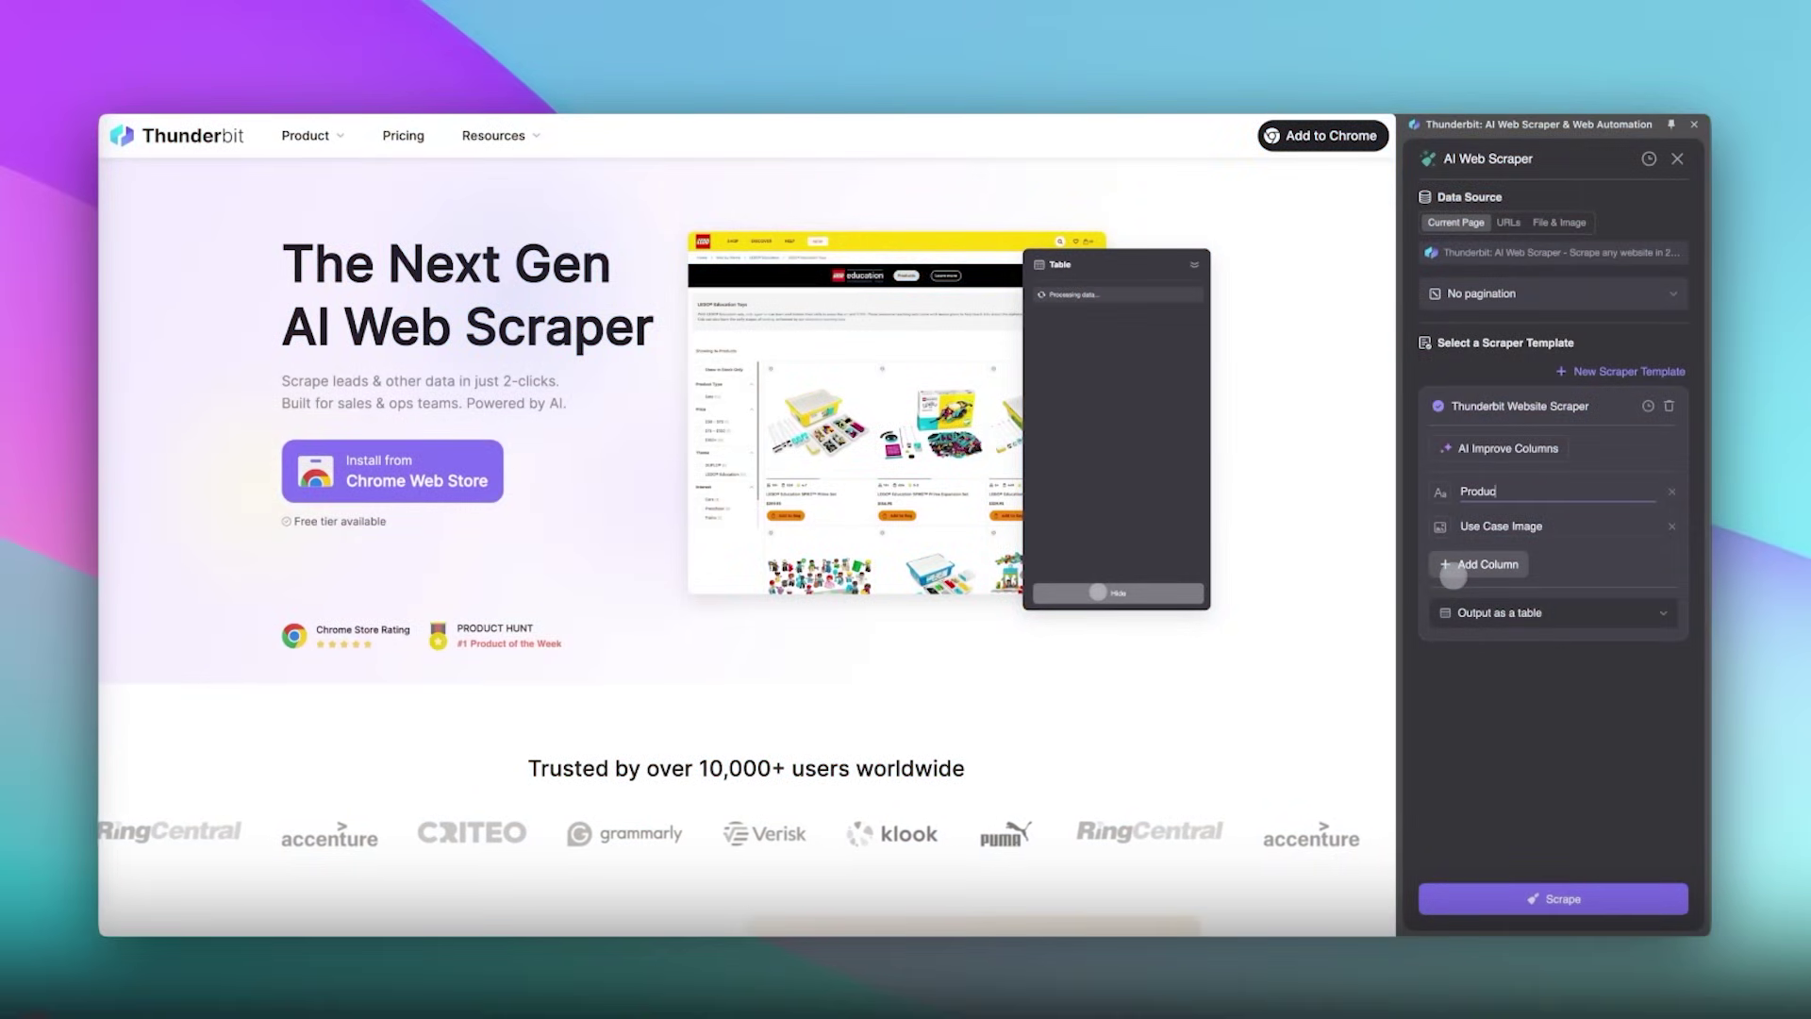
Finish the column name and add a new ICP-check column with a detailed instruction
{"action": "type", "text": "ame"}
{"action": "key", "text": "Tab"}
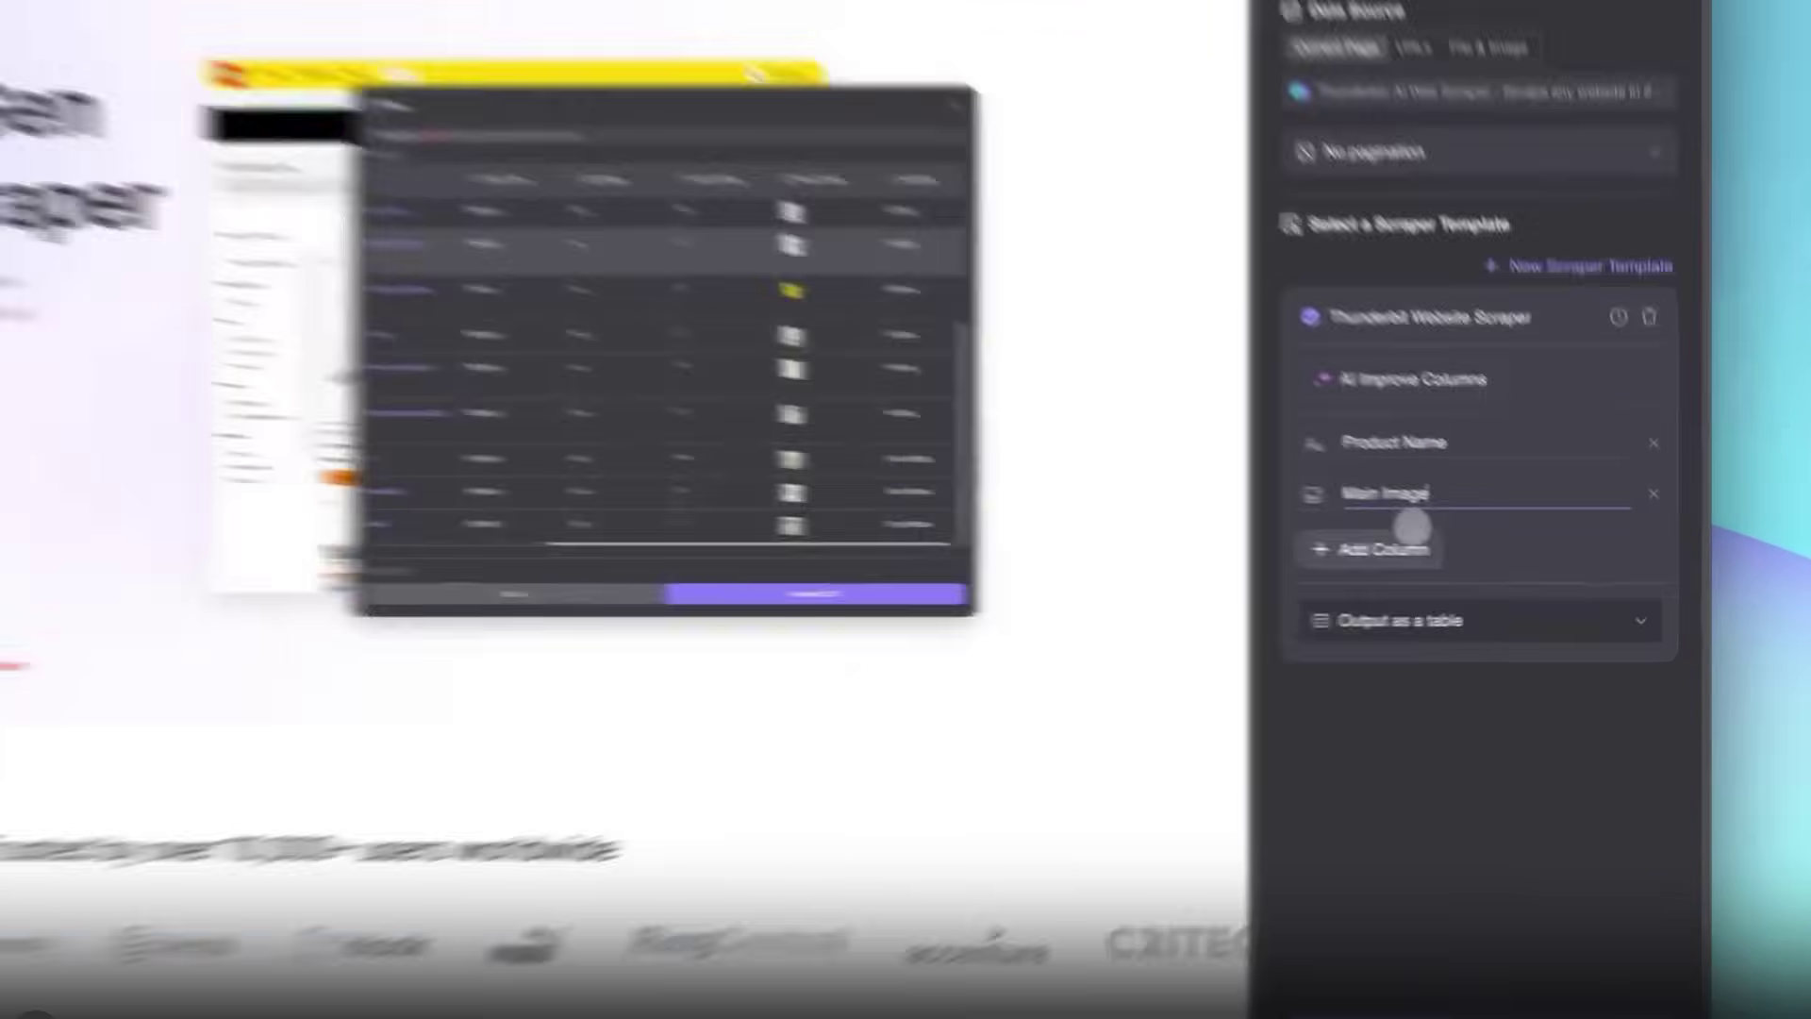
{"action": "left_click", "coordinate": [1488, 563]}
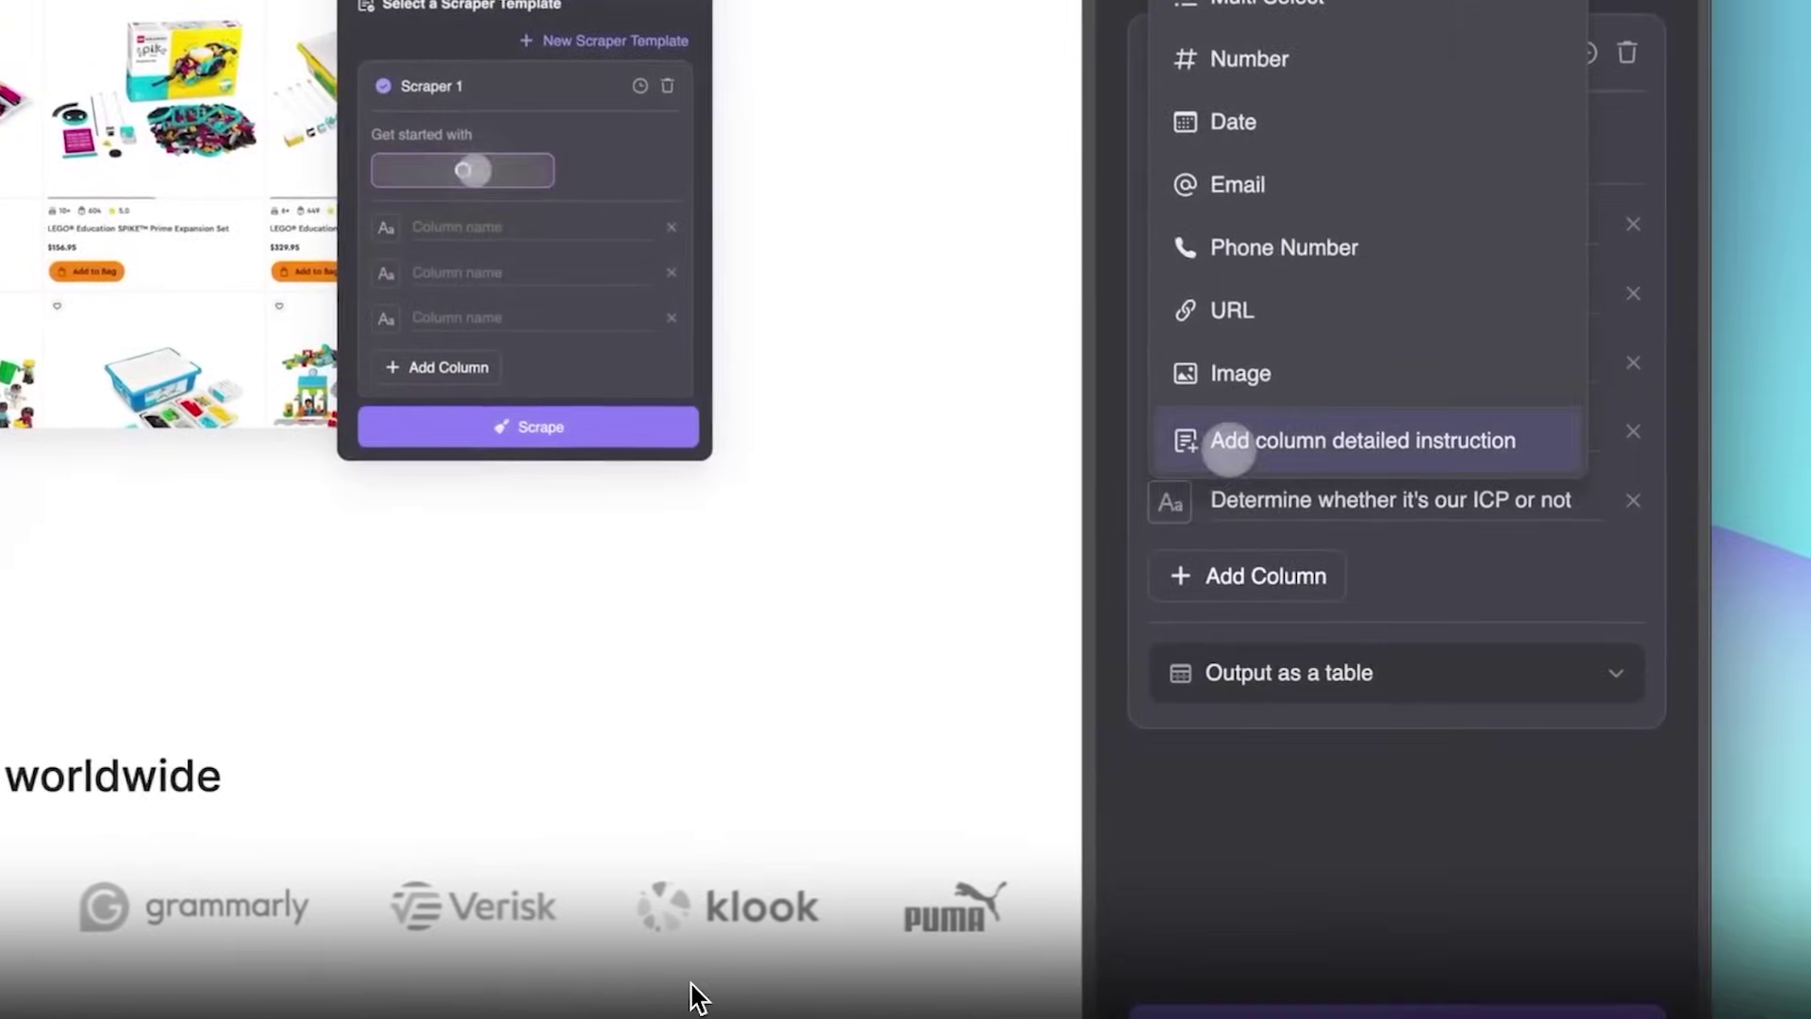
{"action": "left_click", "coordinate": [1254, 446]}
{"action": "left_click", "coordinate": [1321, 607]}
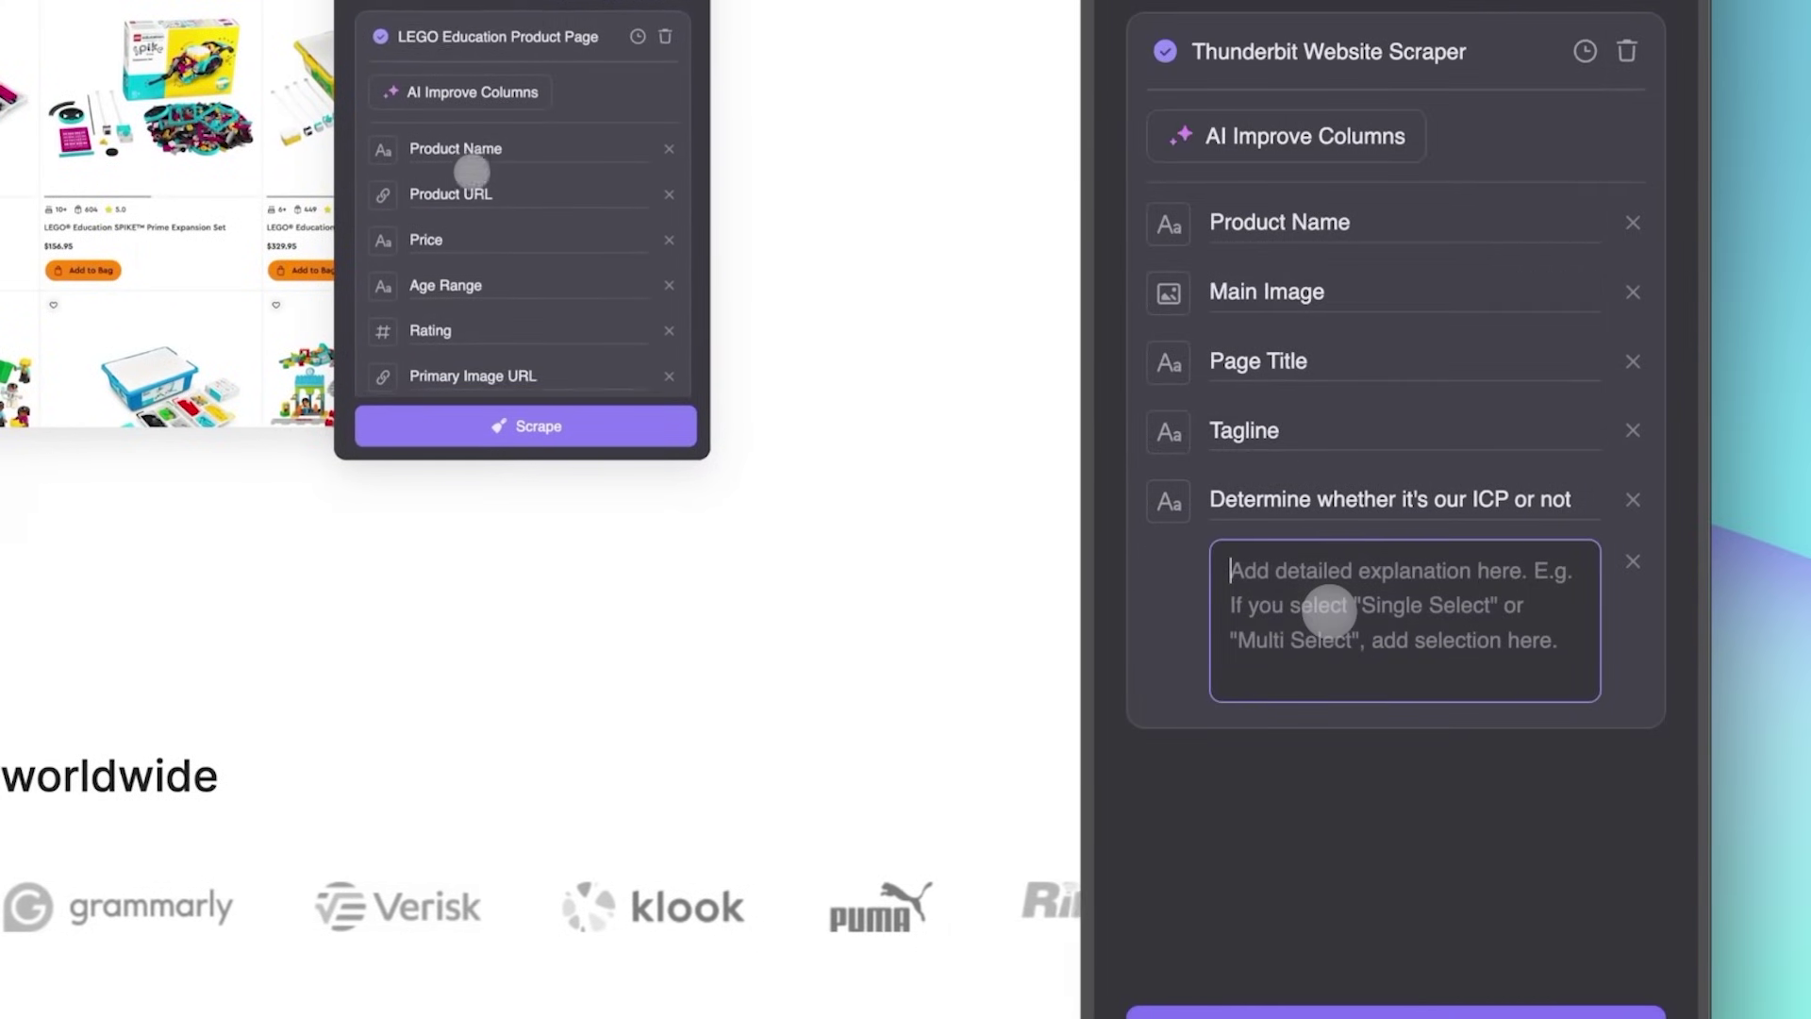
Describe 'Our ICP Profile:' starting with SMB, then select the resulting yes verdict in the table
{"action": "type", "text": "Our ICP"}
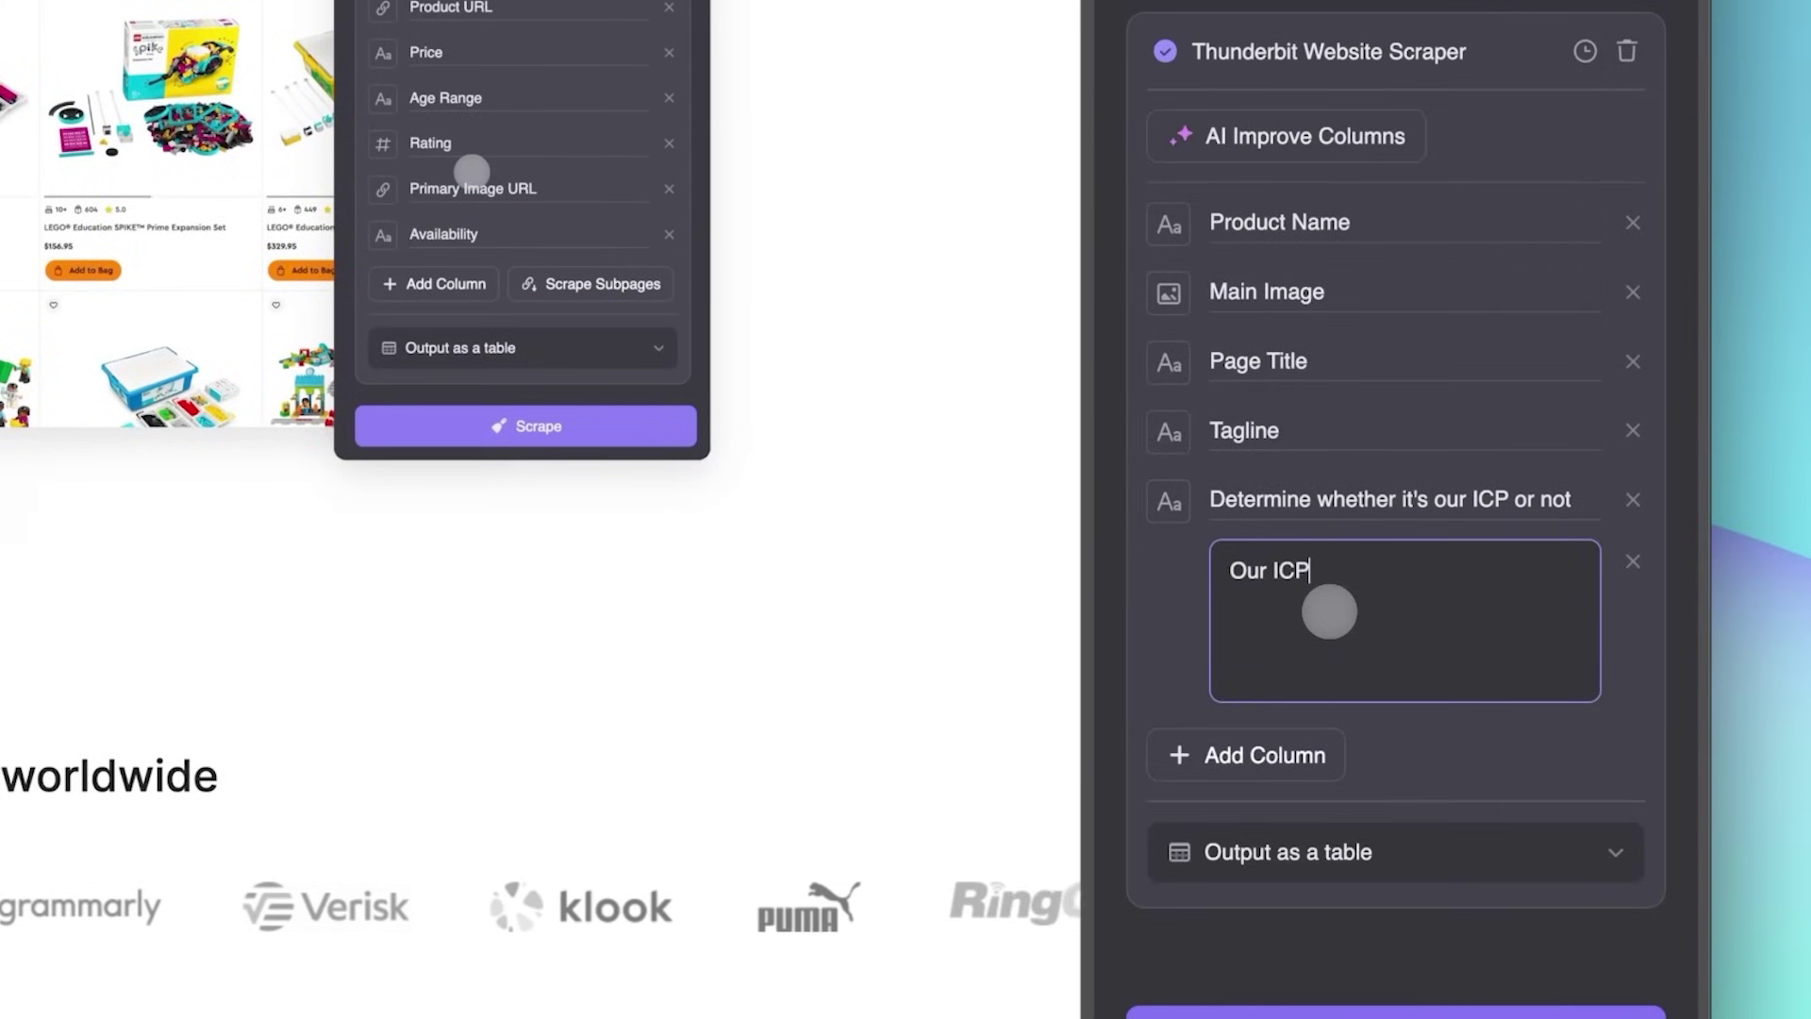
{"action": "type", "text": " Profile:"}
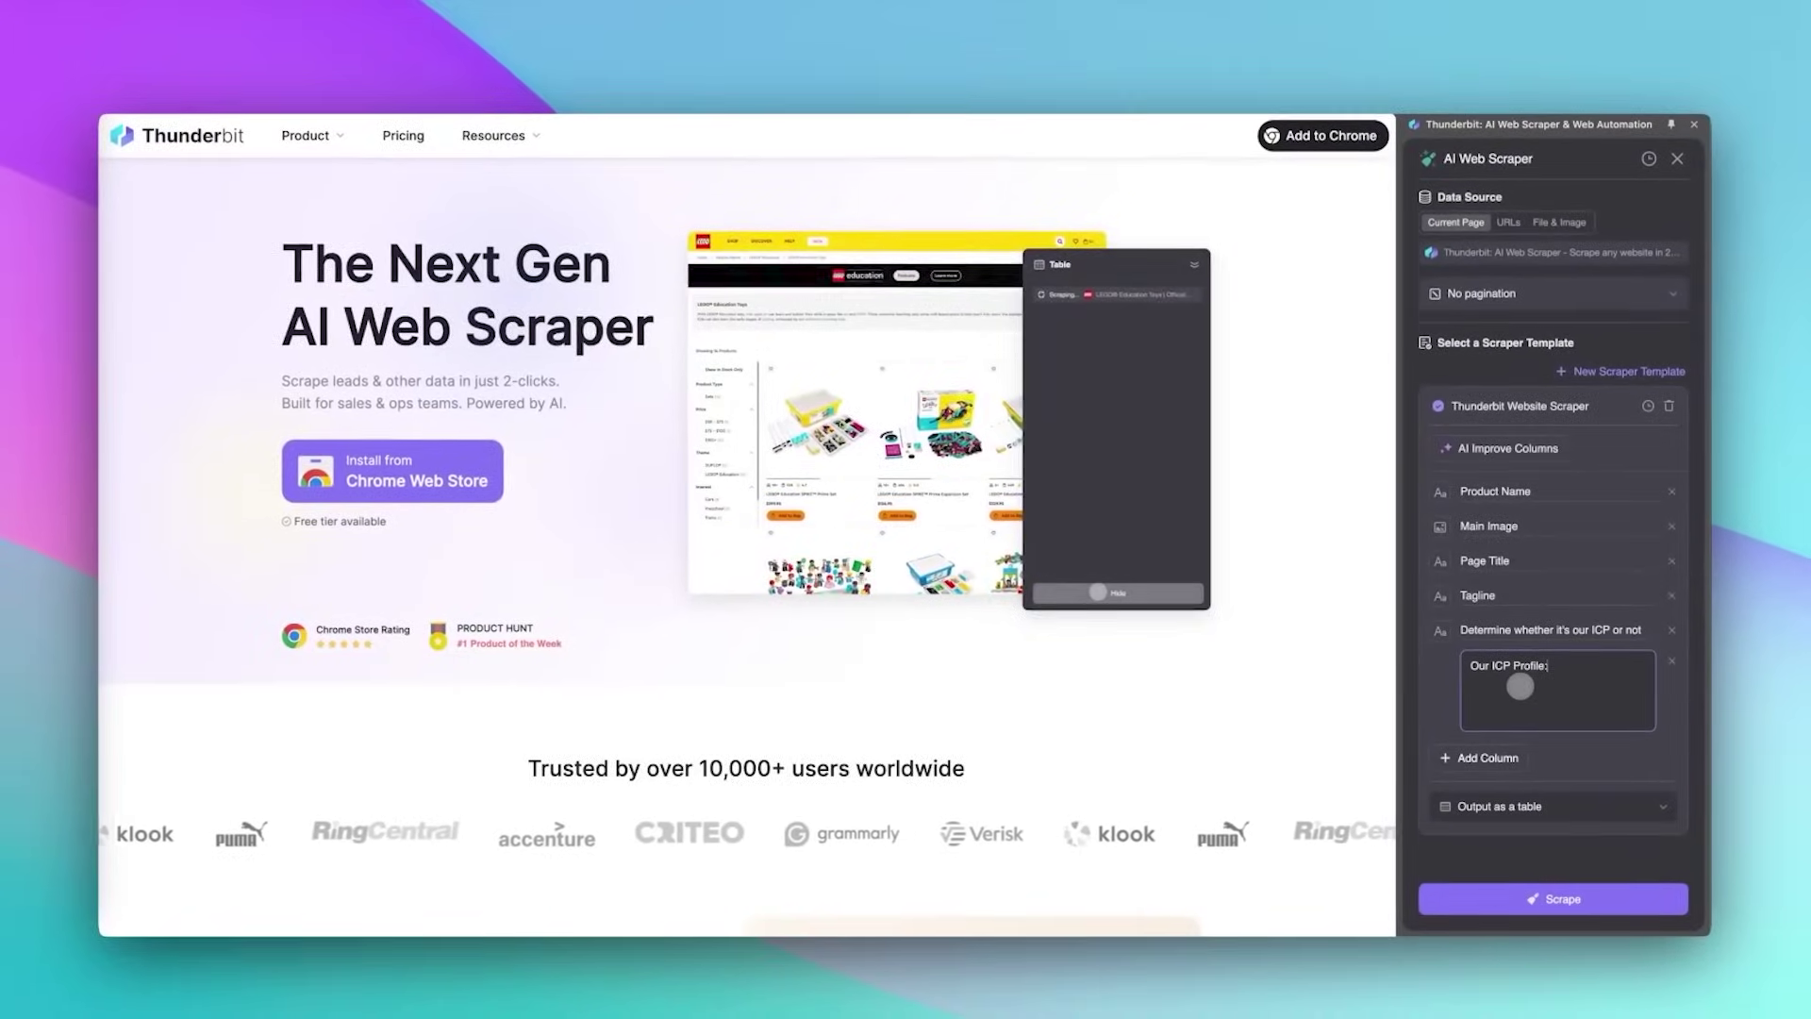
{"action": "key", "text": "Return"}
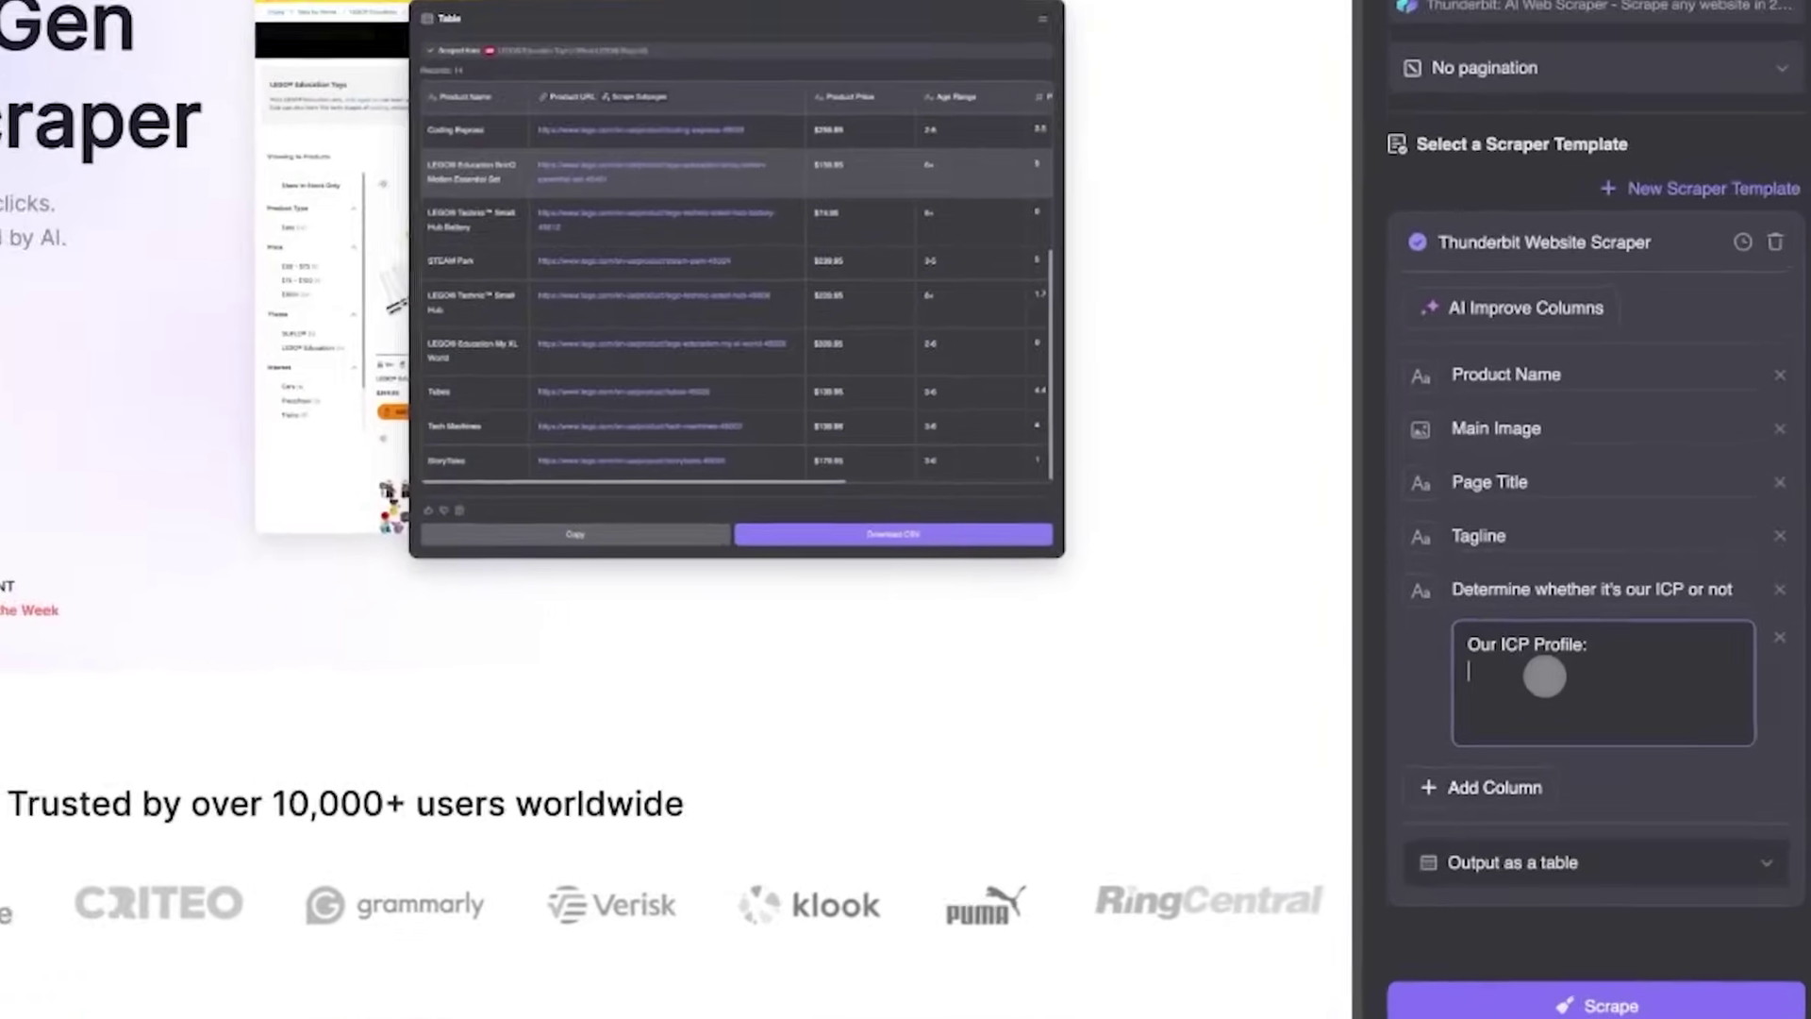
{"action": "type", "text": "SMB:"}
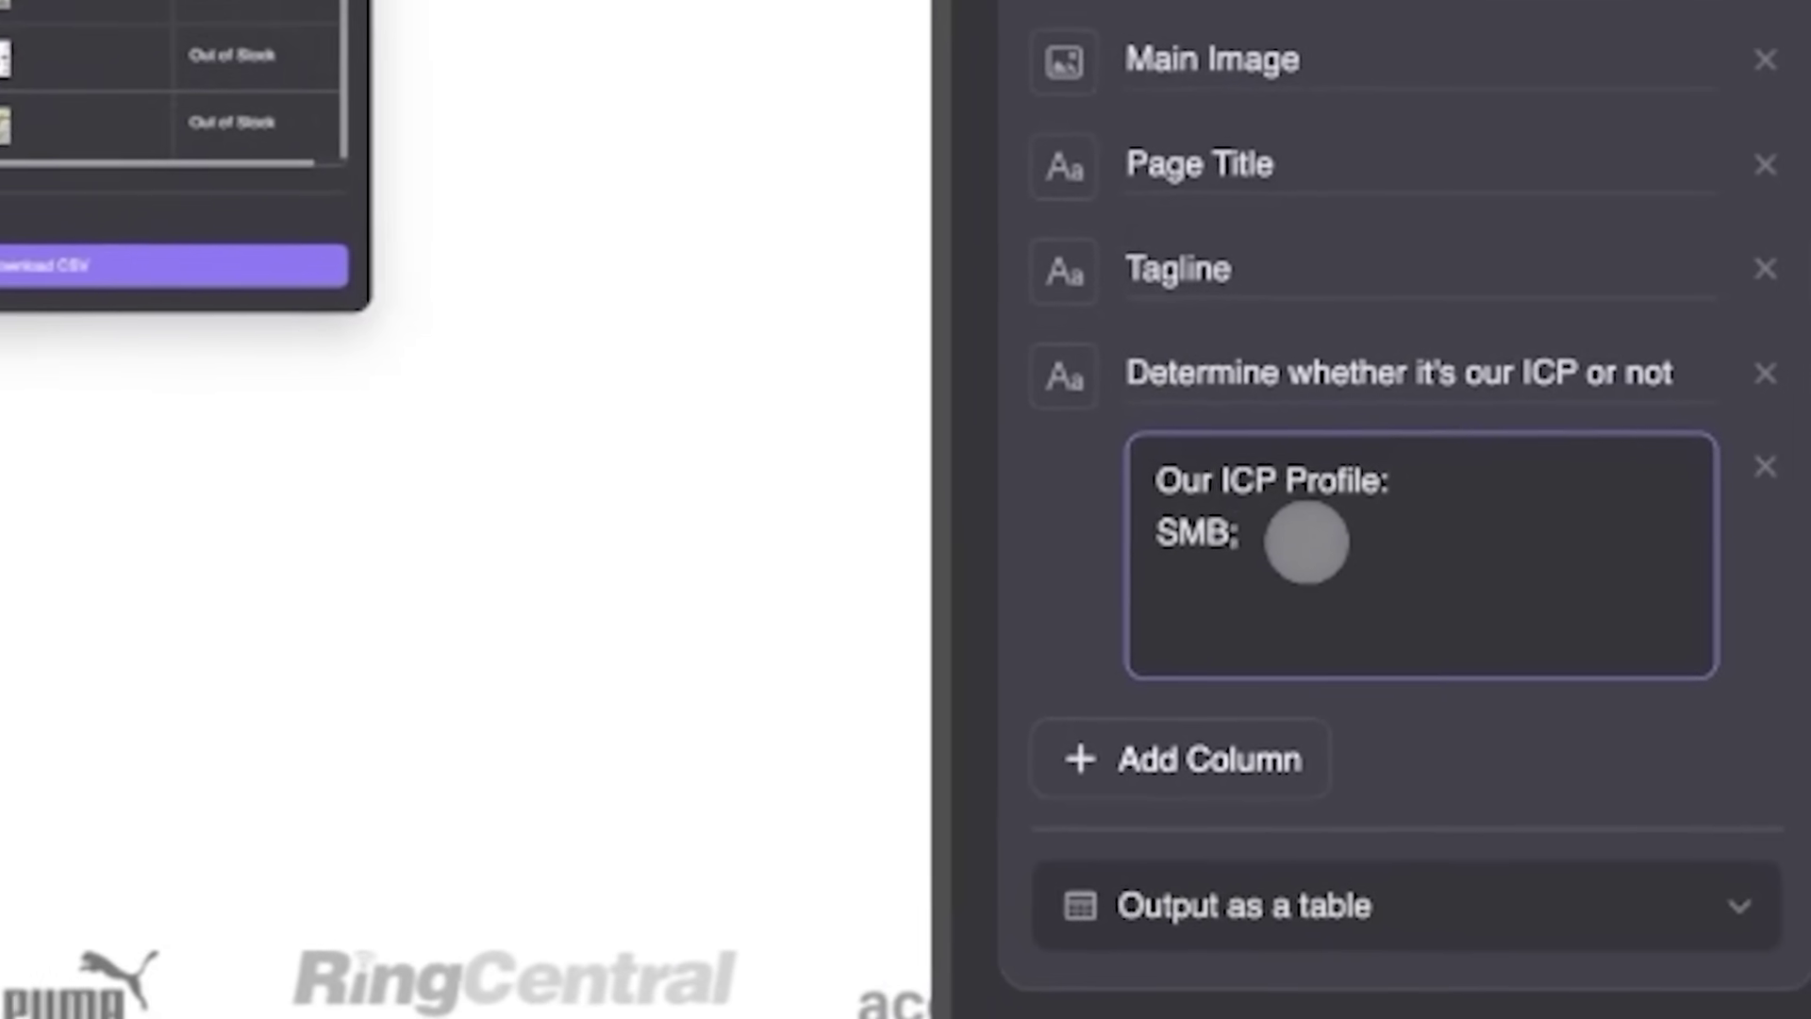
{"action": "key", "text": "Return"}
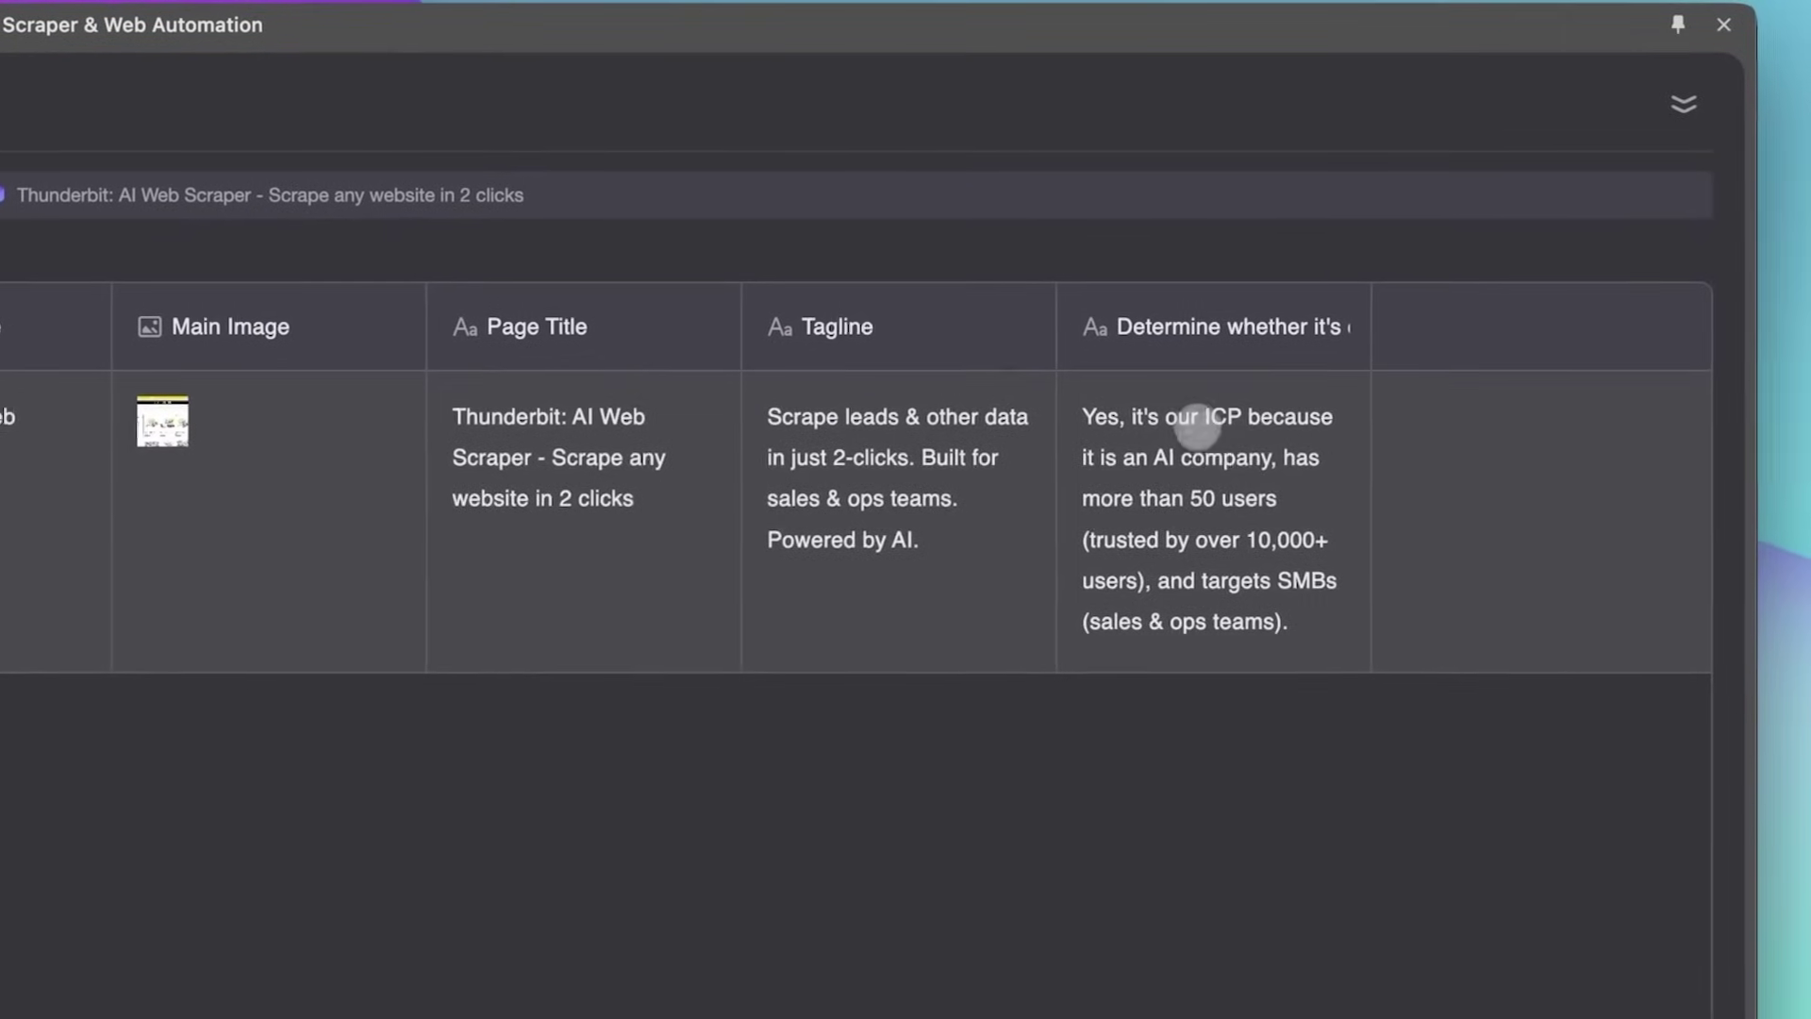
{"action": "triple_click", "coordinate": [1377, 453]}
{"action": "left_click_drag", "start_coordinate": [1220, 533], "coordinate": [1269, 621]}
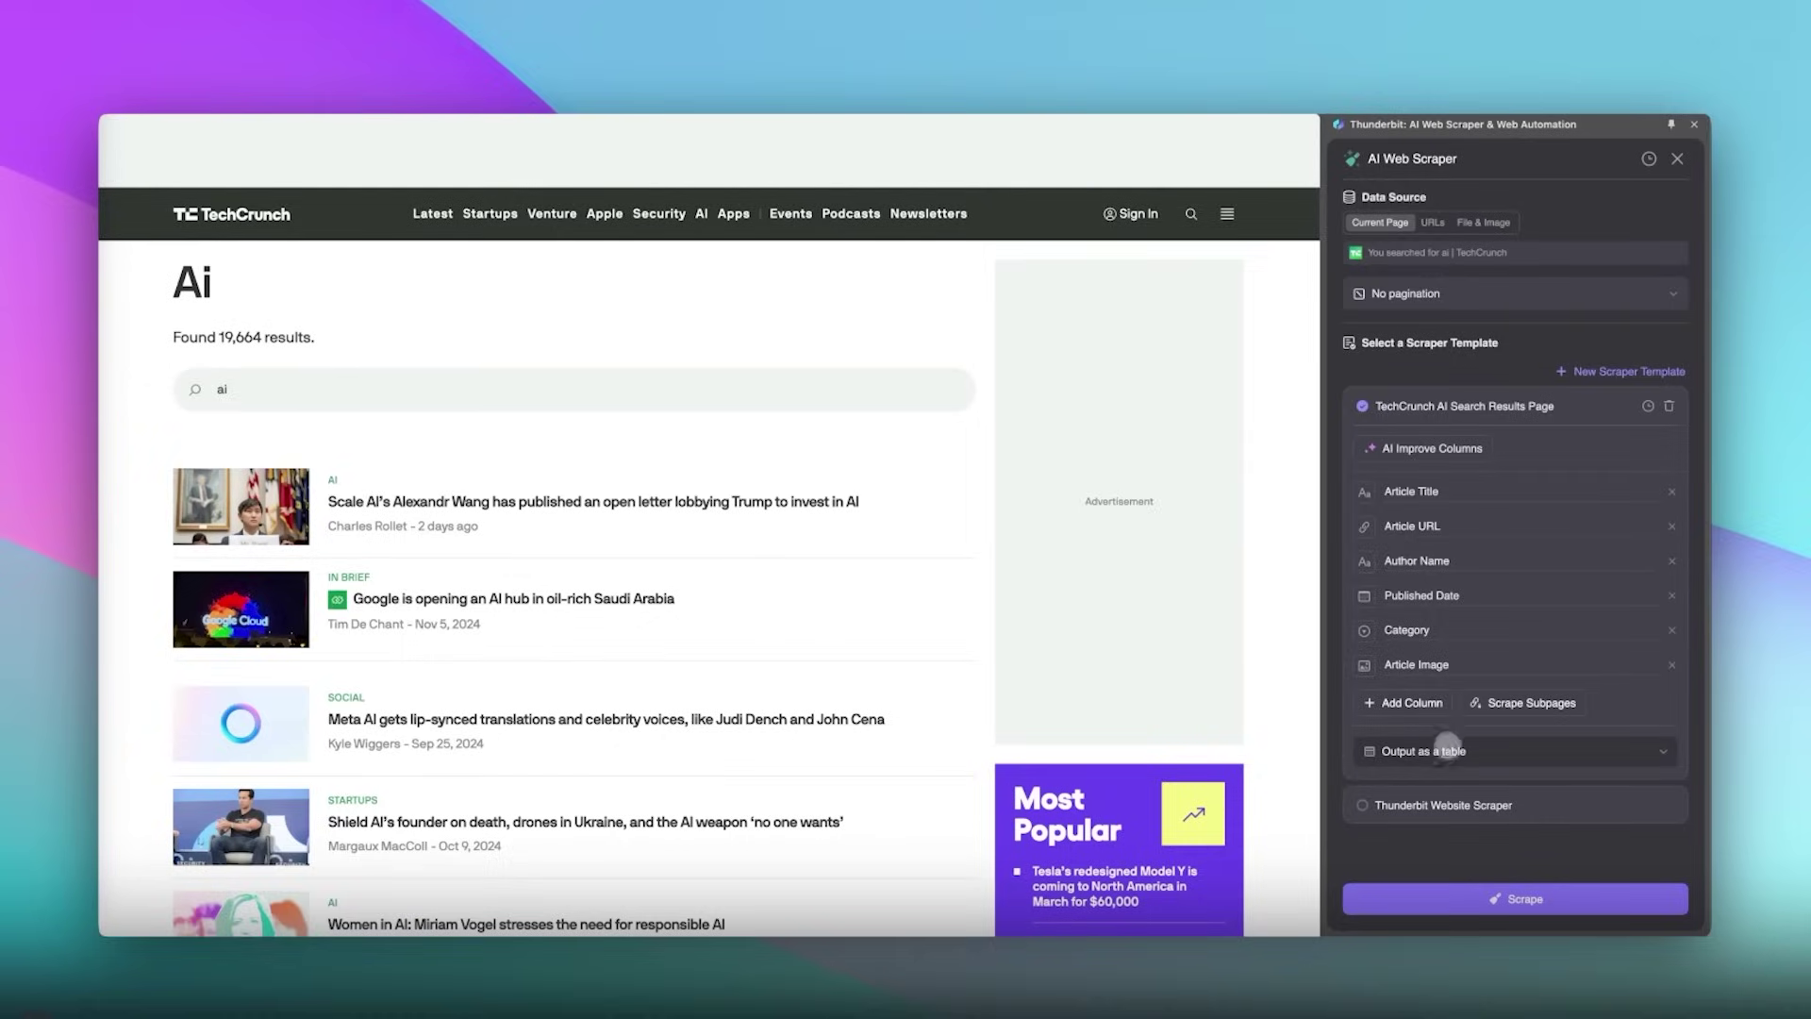
Route the TechCrunch article scrape to a new Notion database and start scraping
{"action": "left_click", "coordinate": [1423, 741]}
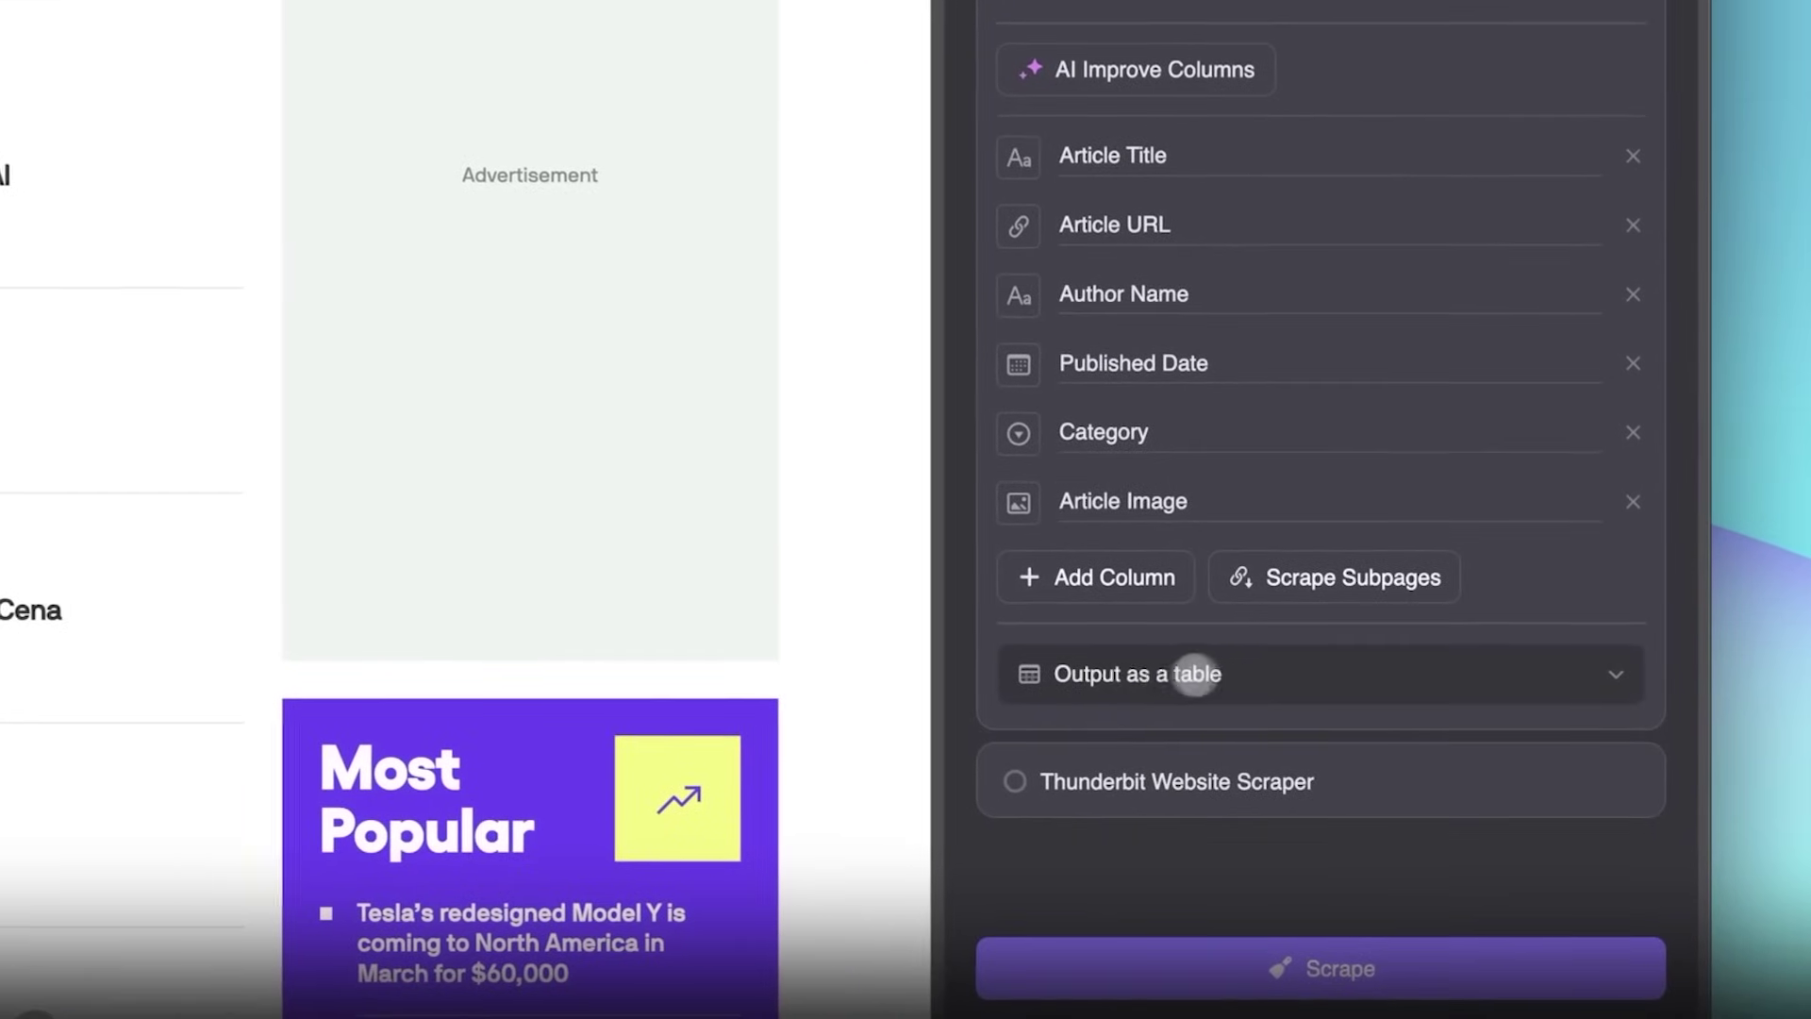
{"action": "left_click", "coordinate": [1264, 708]}
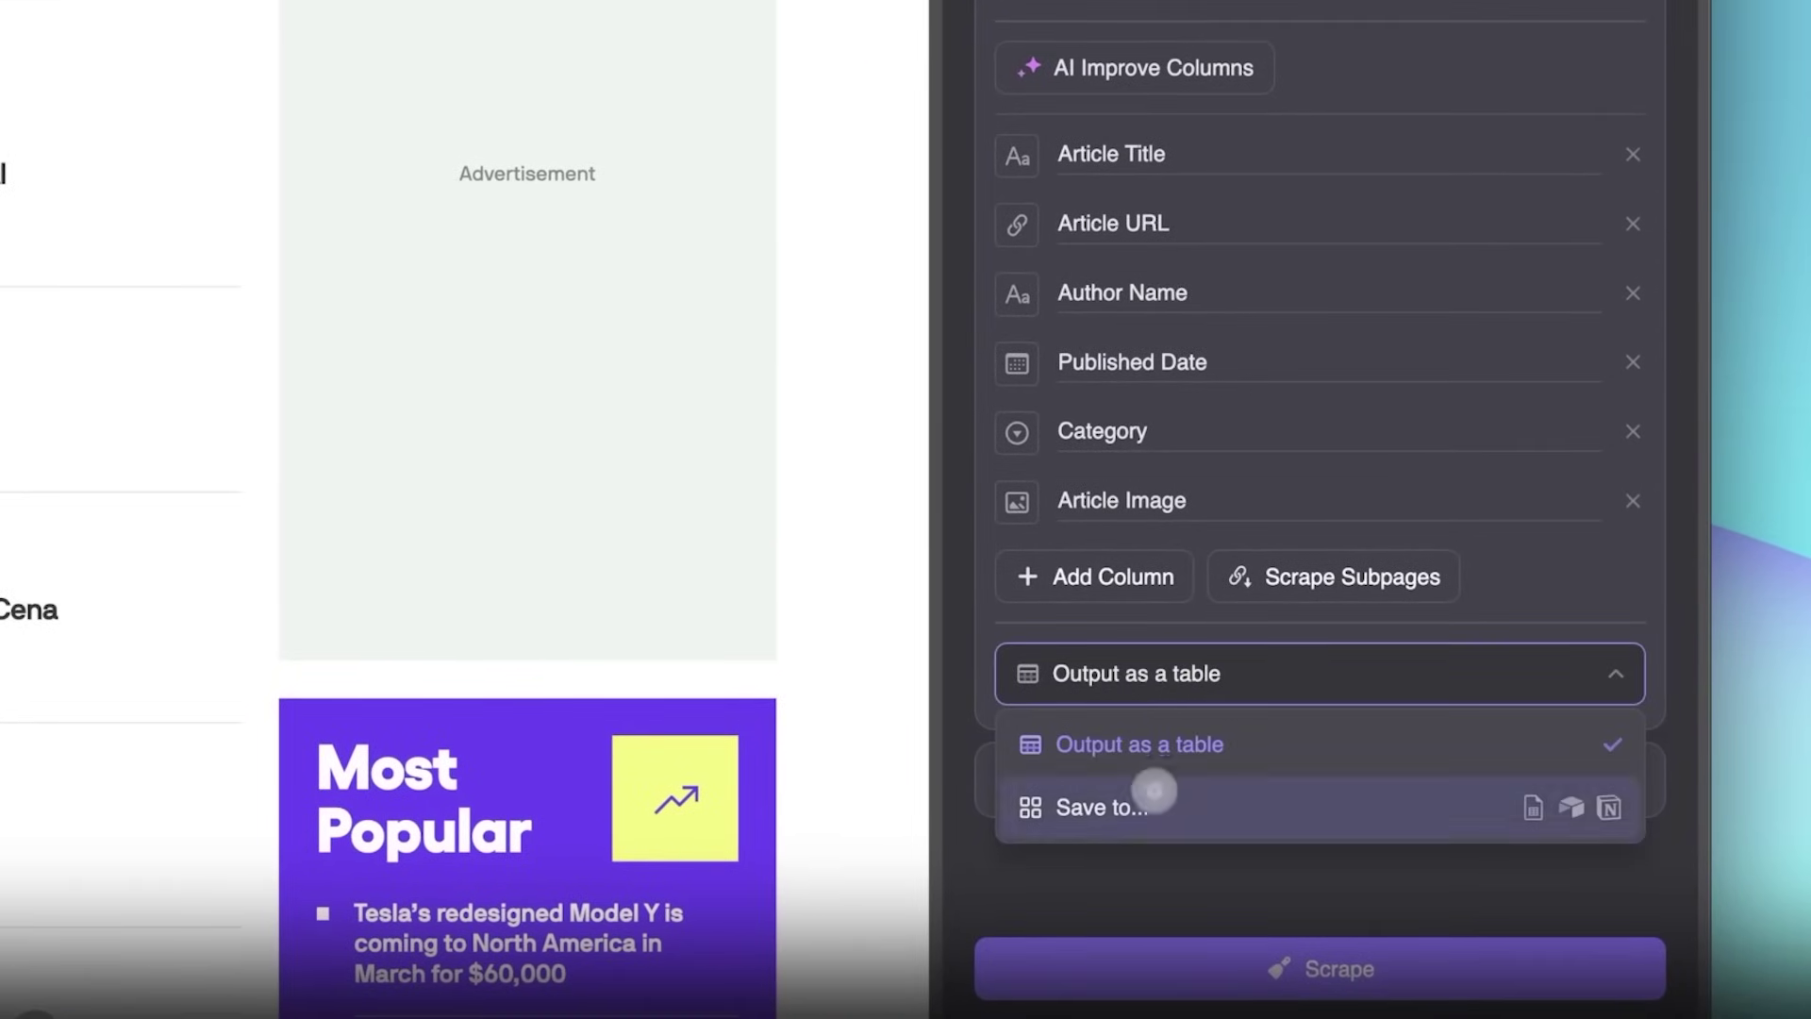
{"action": "left_click", "coordinate": [1154, 792]}
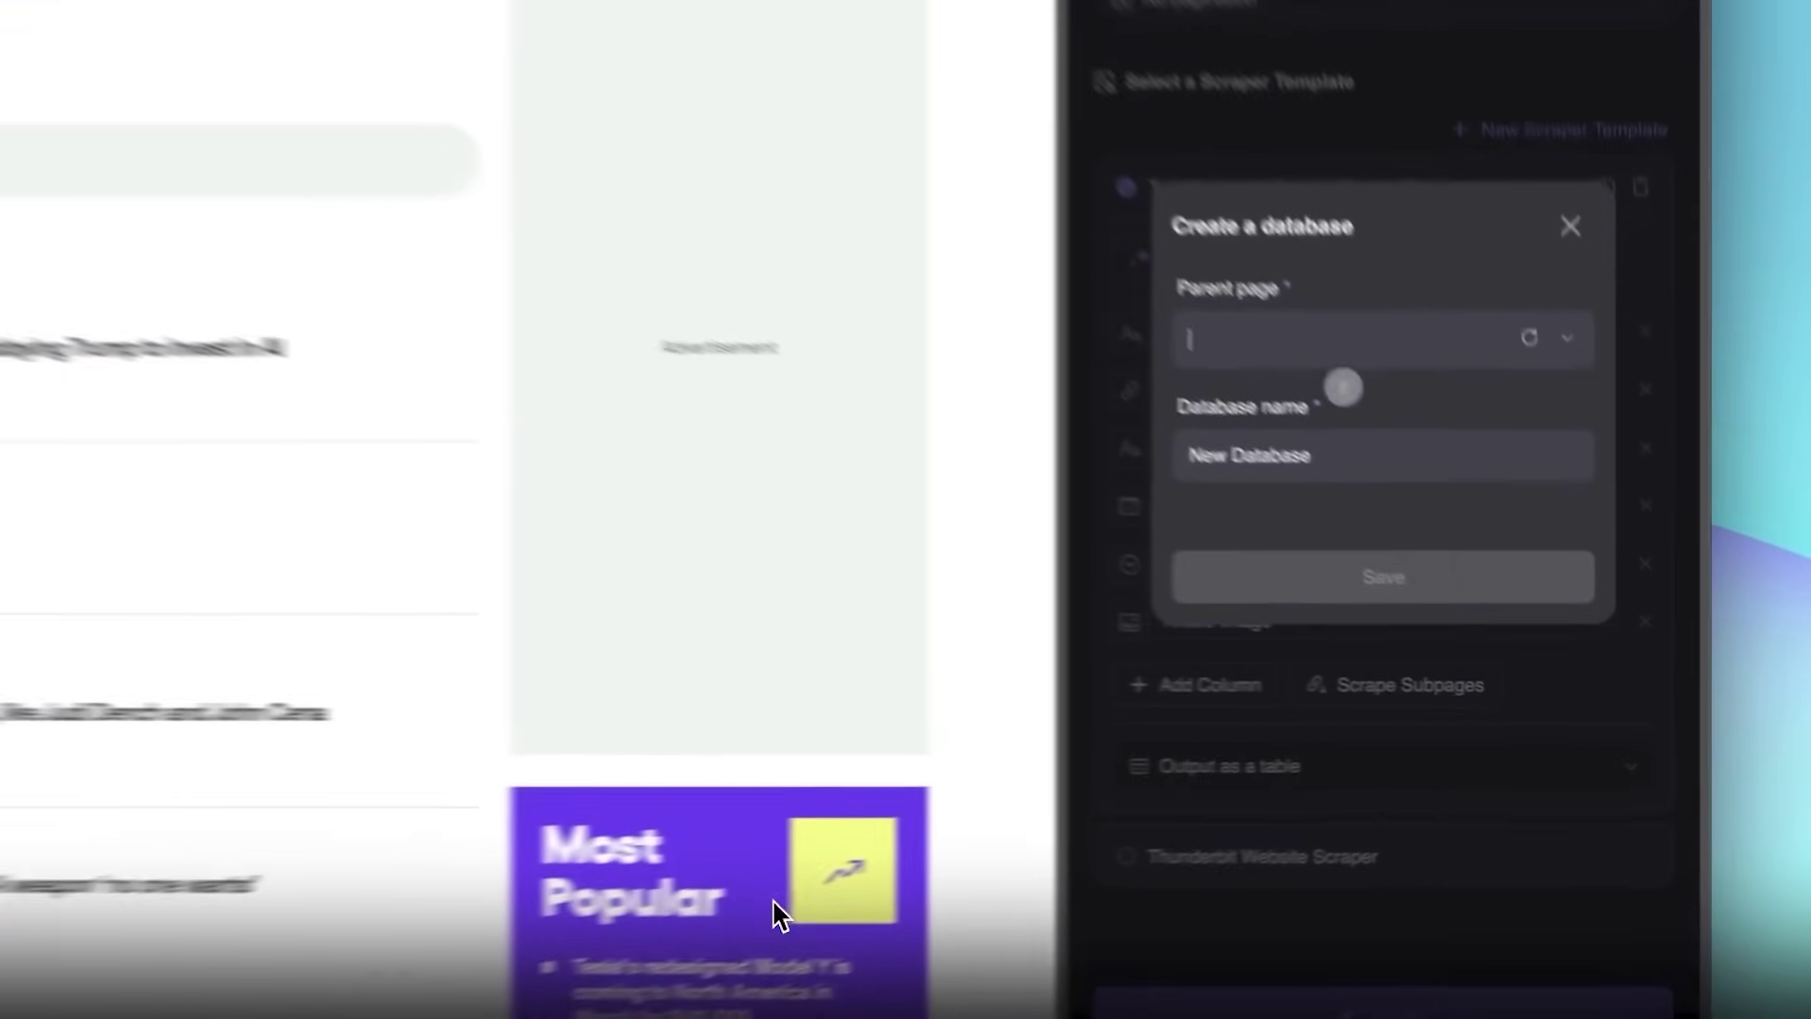
{"action": "left_click", "coordinate": [1515, 638]}
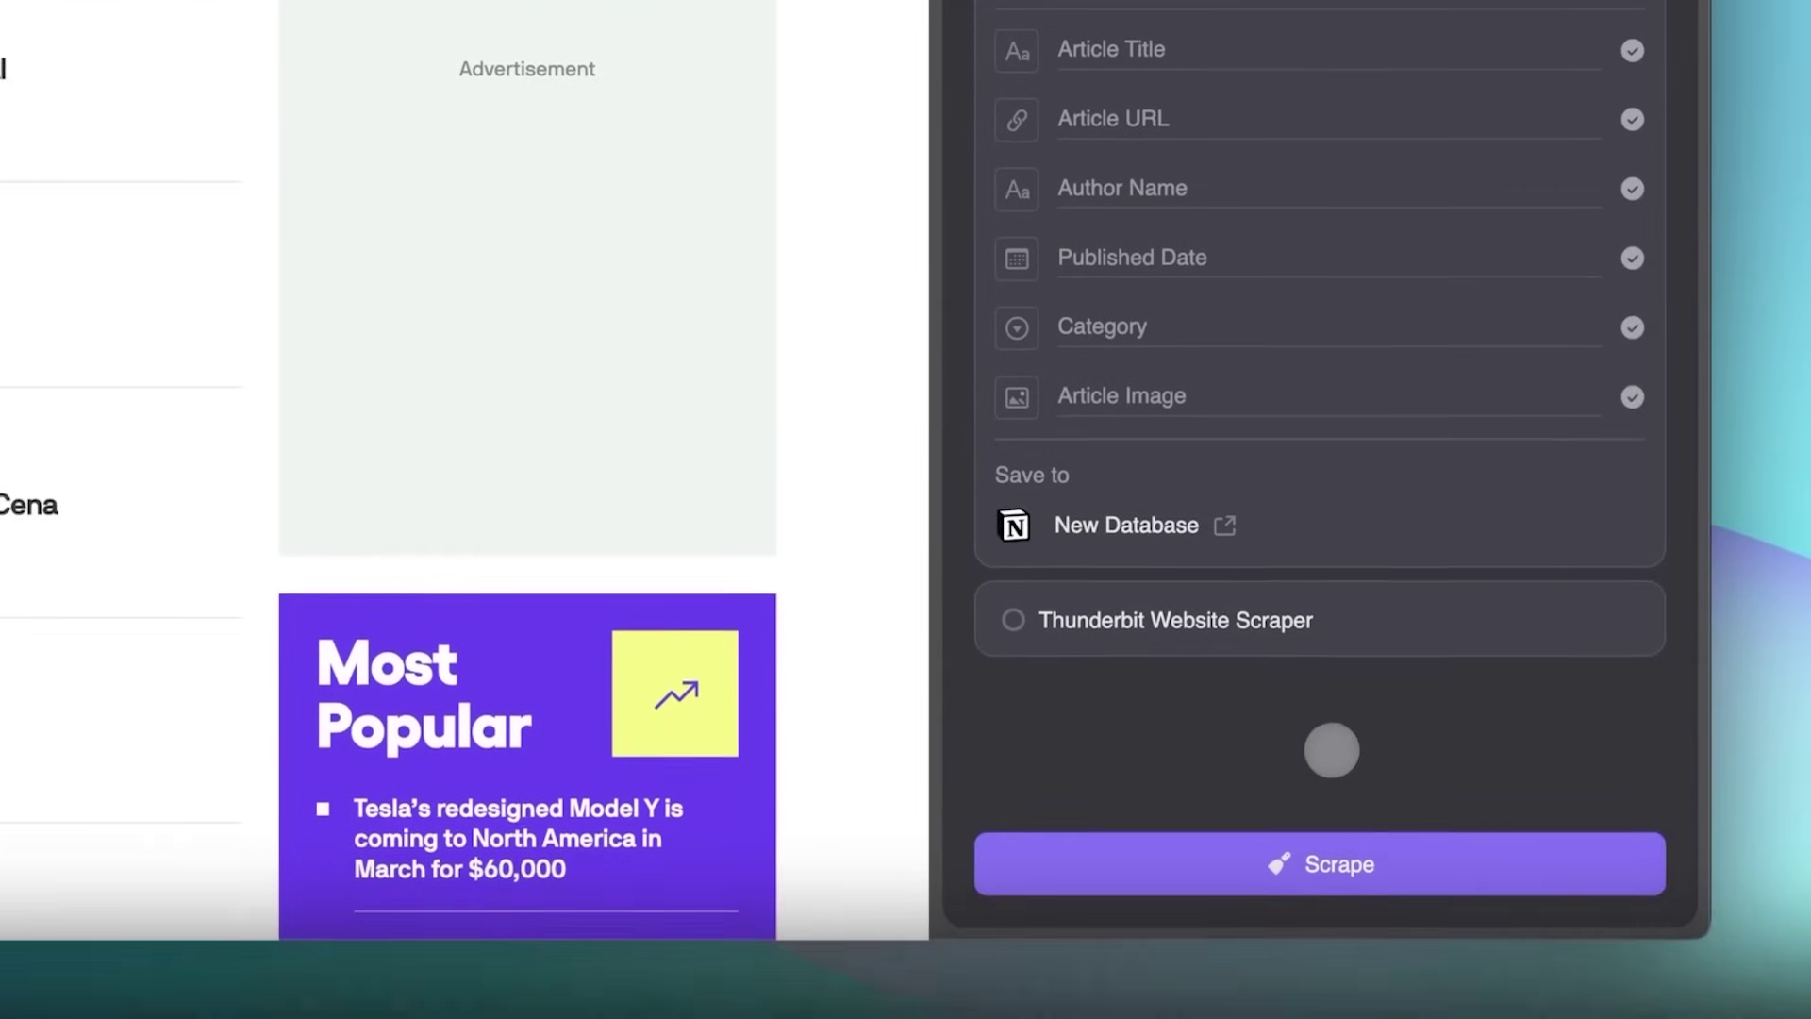
{"action": "left_click", "coordinate": [1334, 861]}
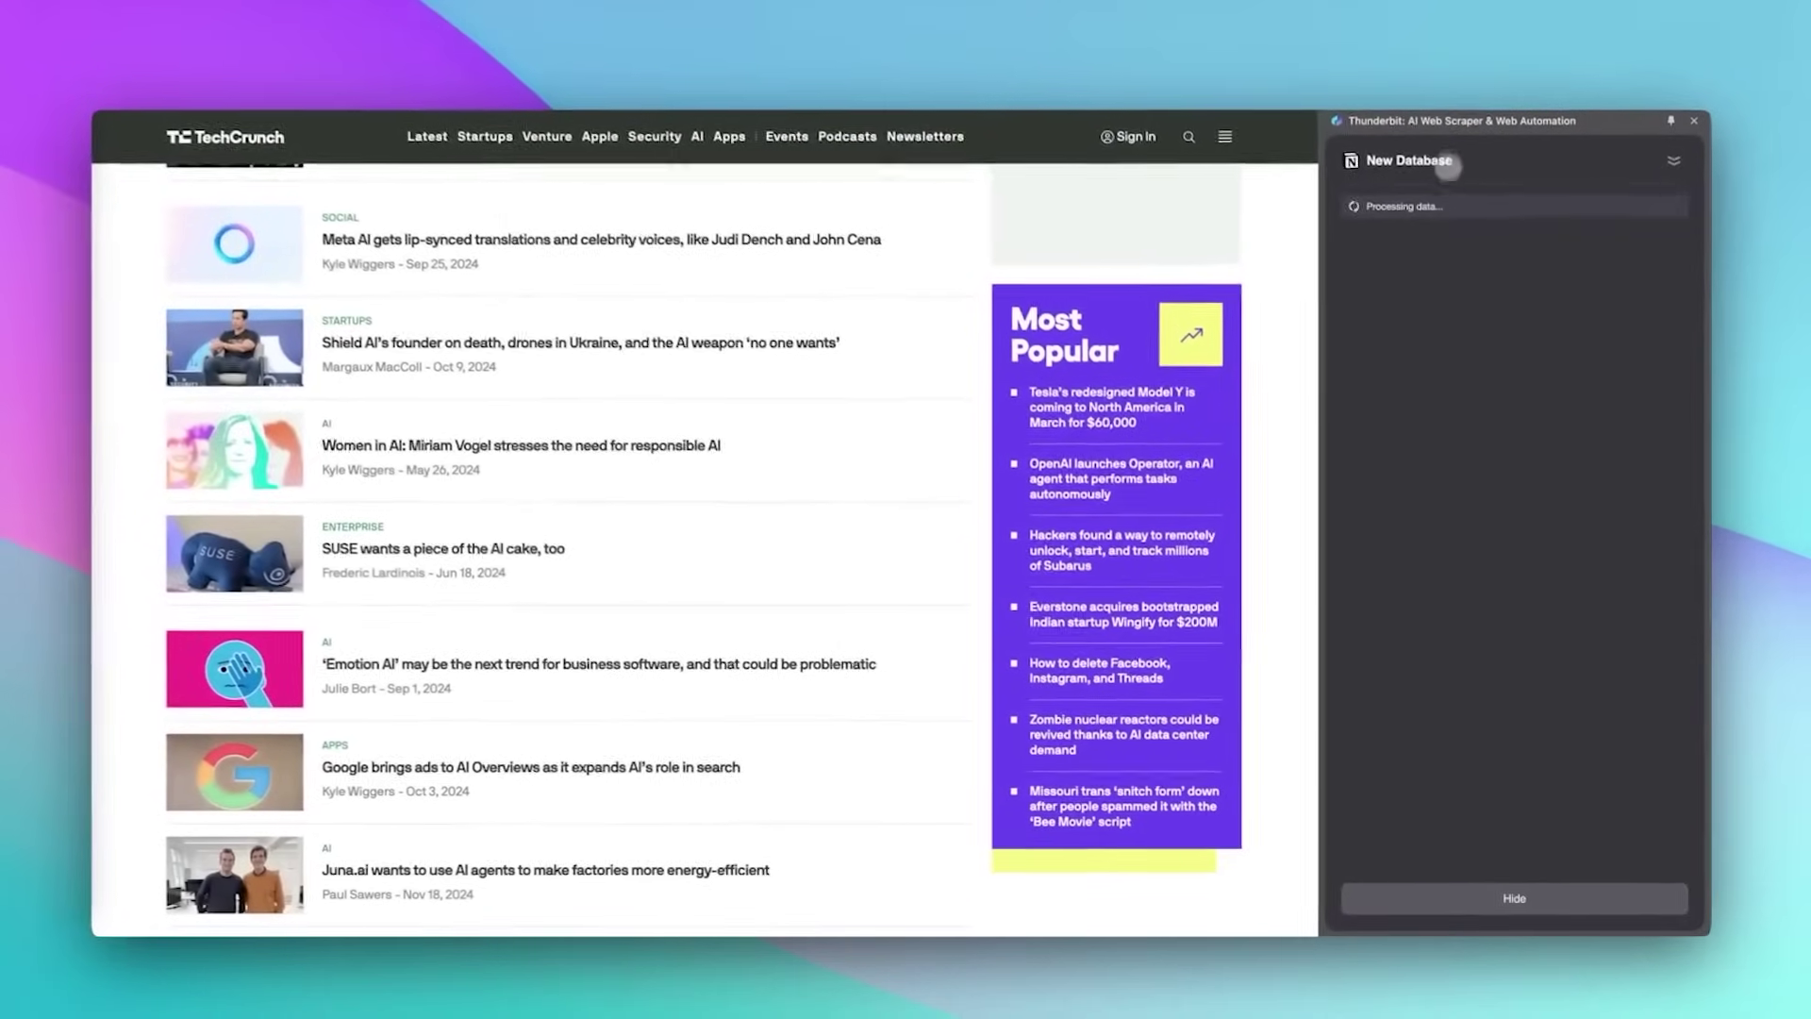
{"action": "mouse_move", "coordinate": [1078, 981]}
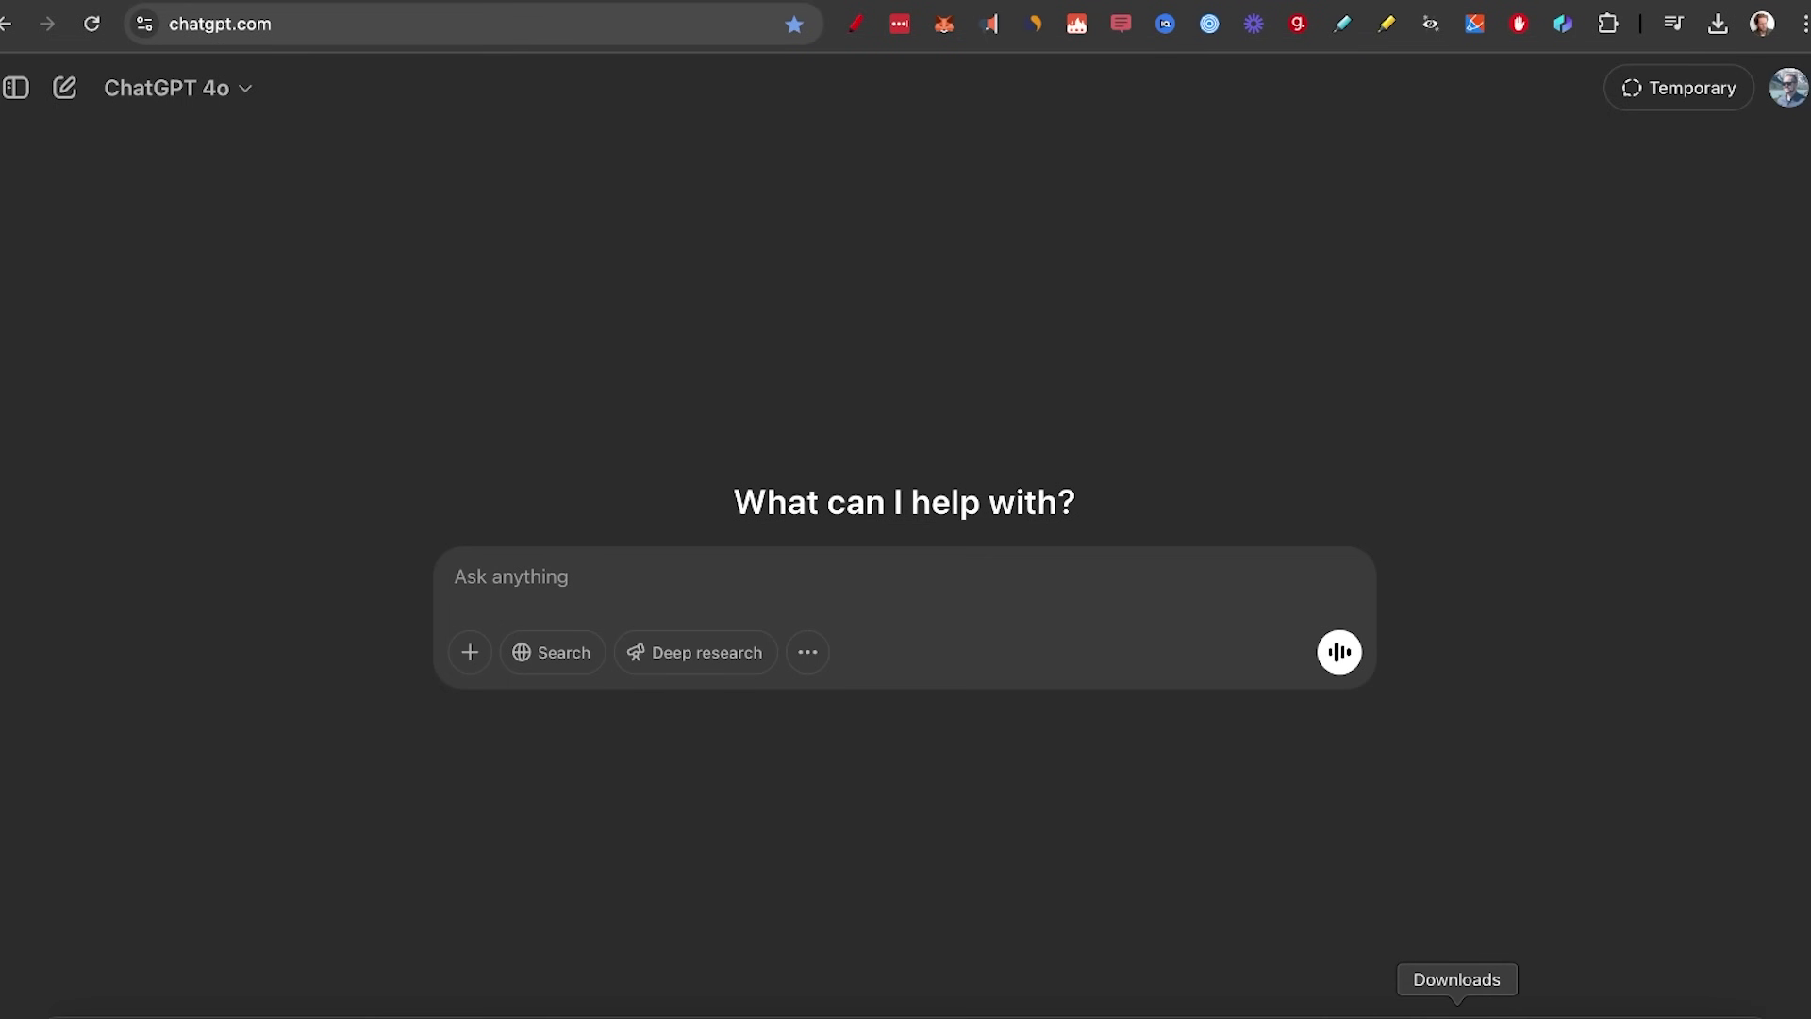
Attach the Thunderbit CSV from Downloads and paste the prepared analysis prompts
{"action": "left_click", "coordinate": [1460, 1000]}
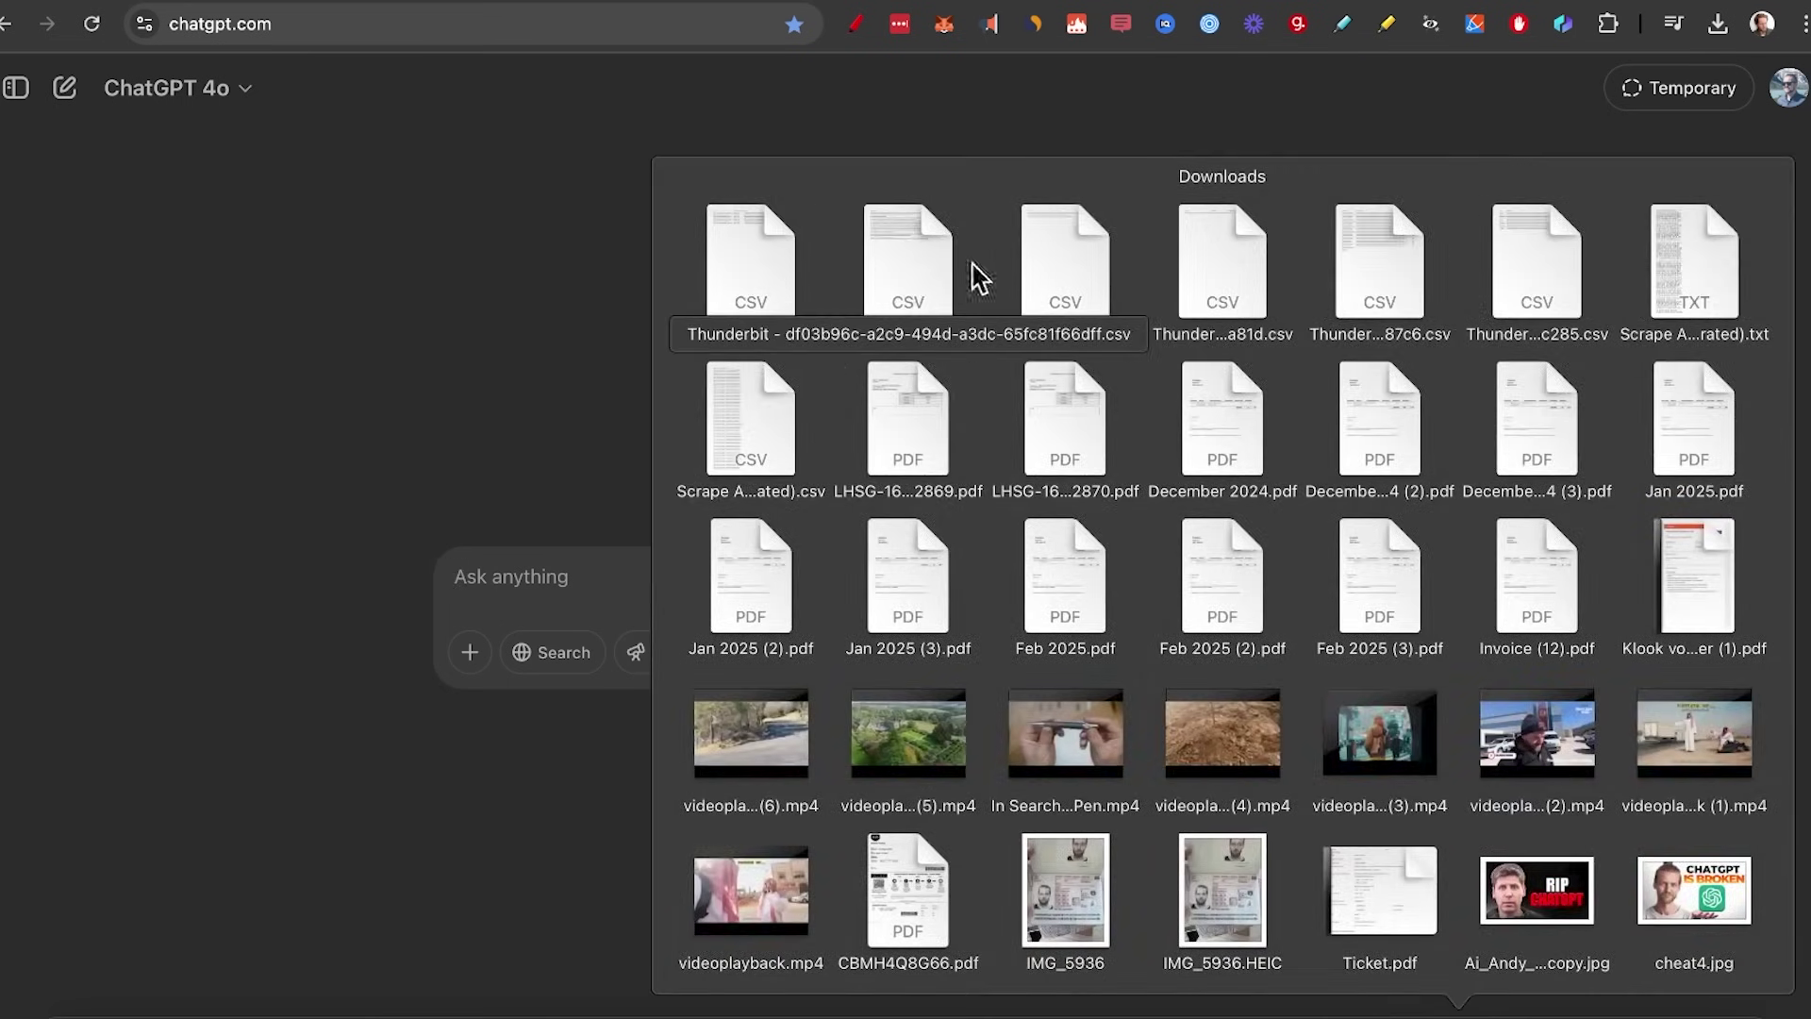
{"action": "left_click_drag", "start_coordinate": [911, 270], "coordinate": [626, 600]}
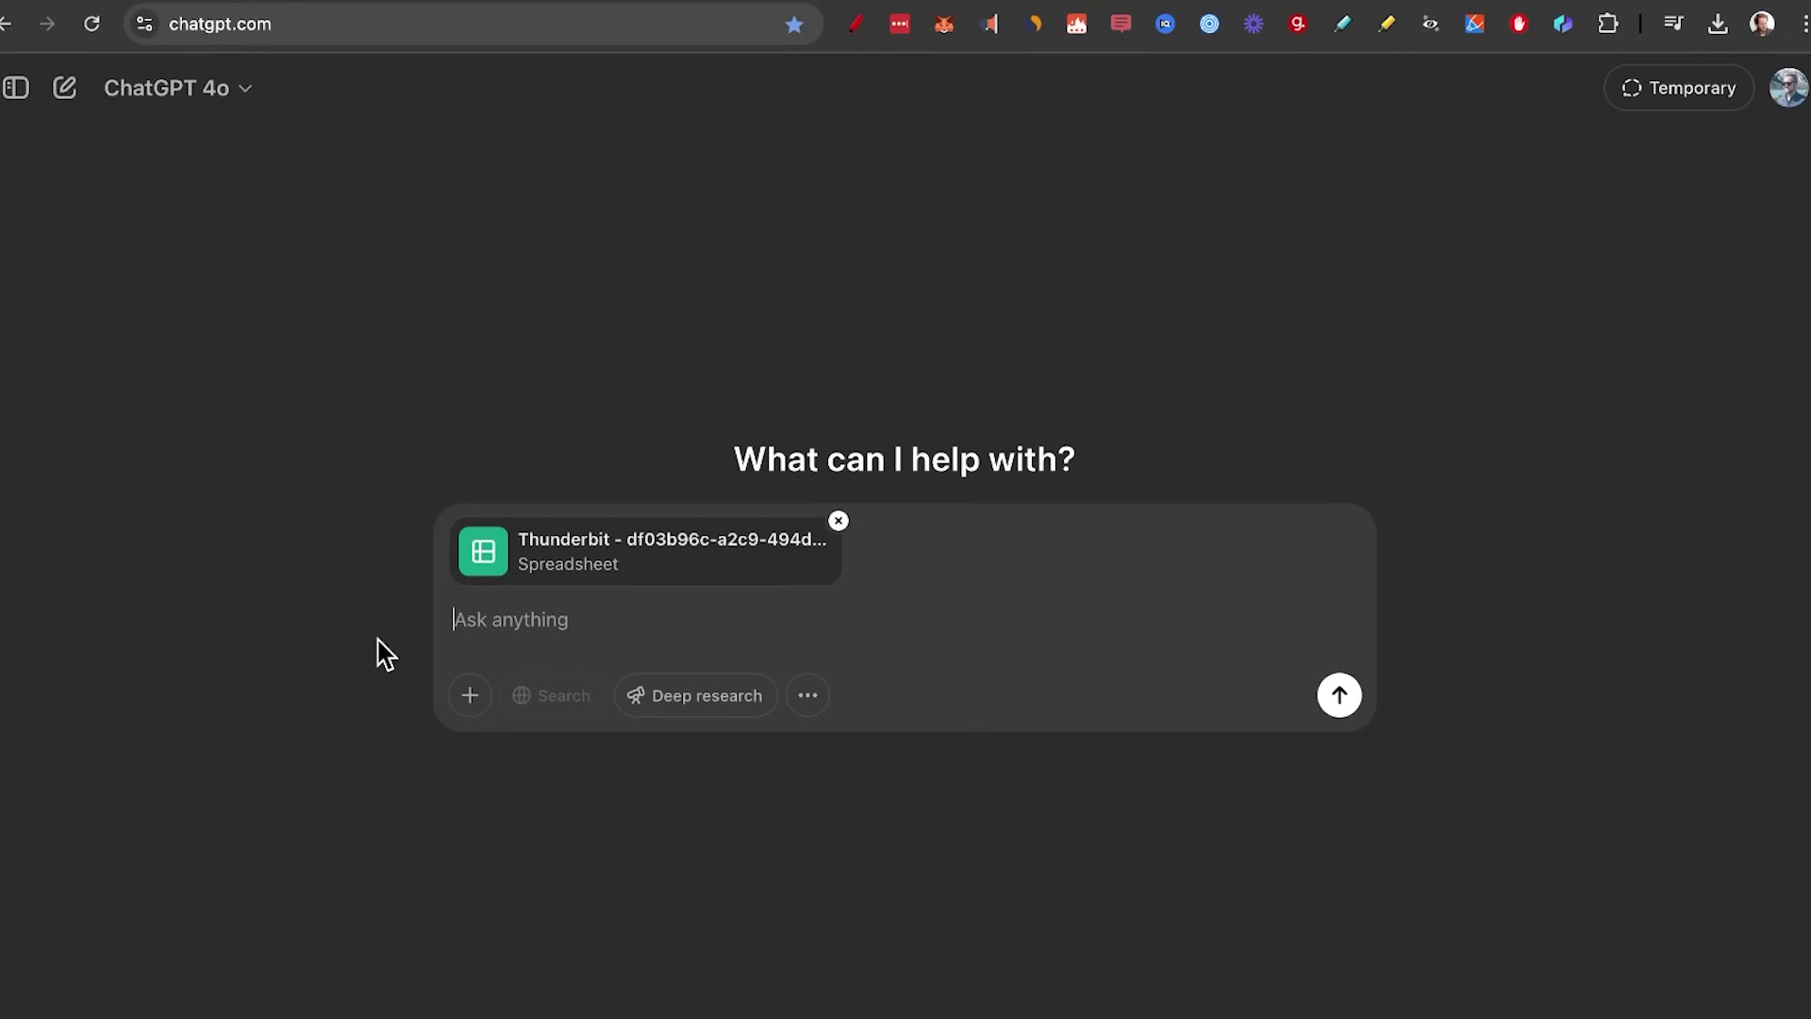
{"action": "key", "text": "super+v"}
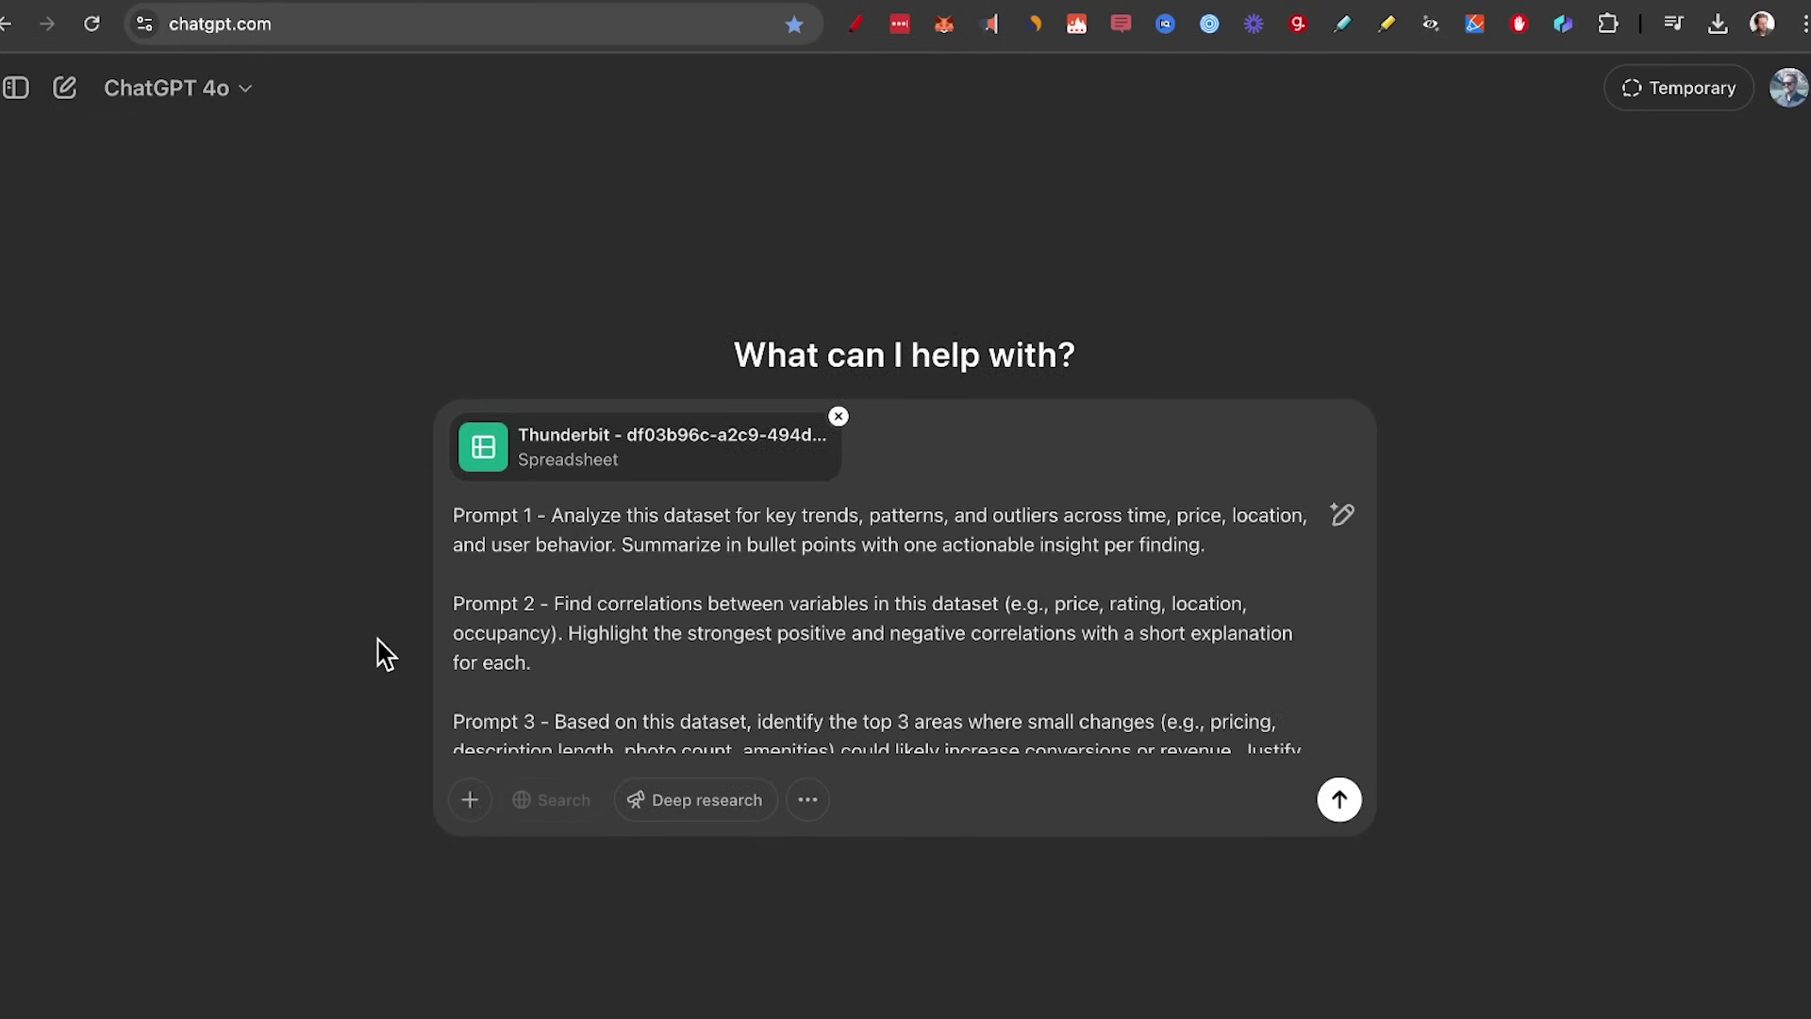
{"action": "scroll", "coordinate": [770, 716], "scroll_direction": "down", "scroll_amount": 1}
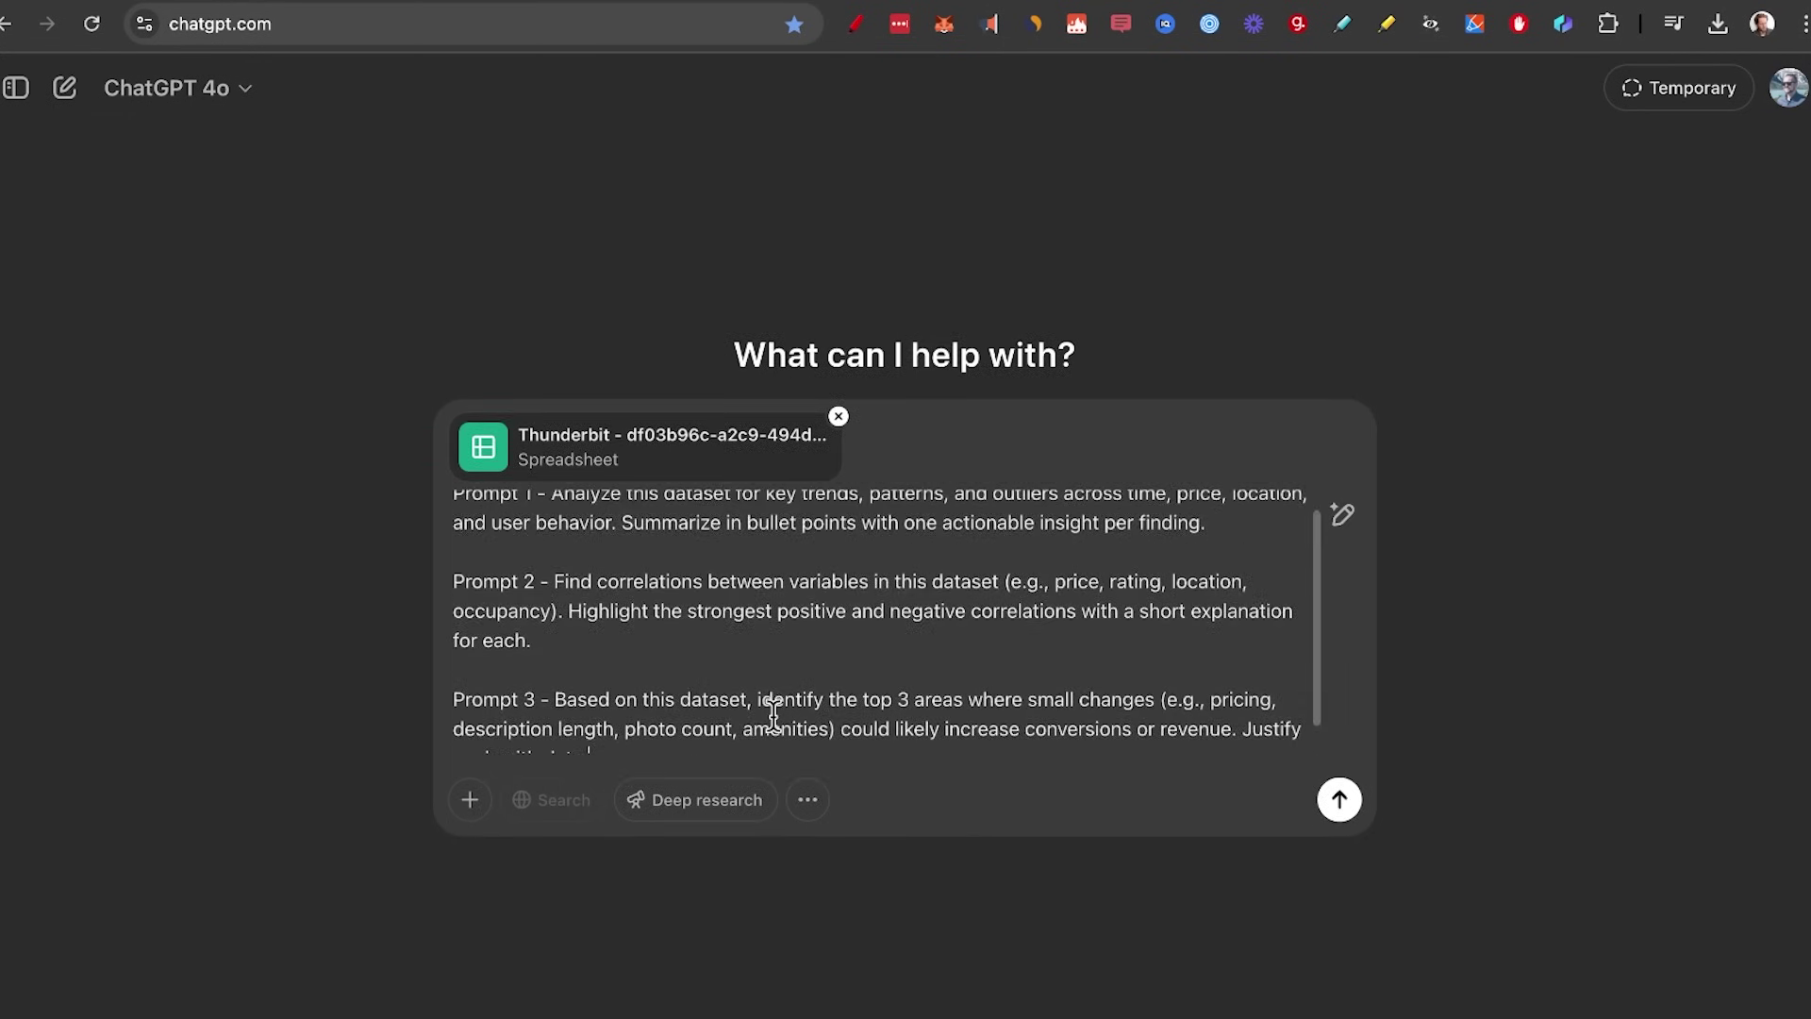
{"action": "scroll", "coordinate": [1103, 708], "scroll_direction": "up", "scroll_amount": 1}
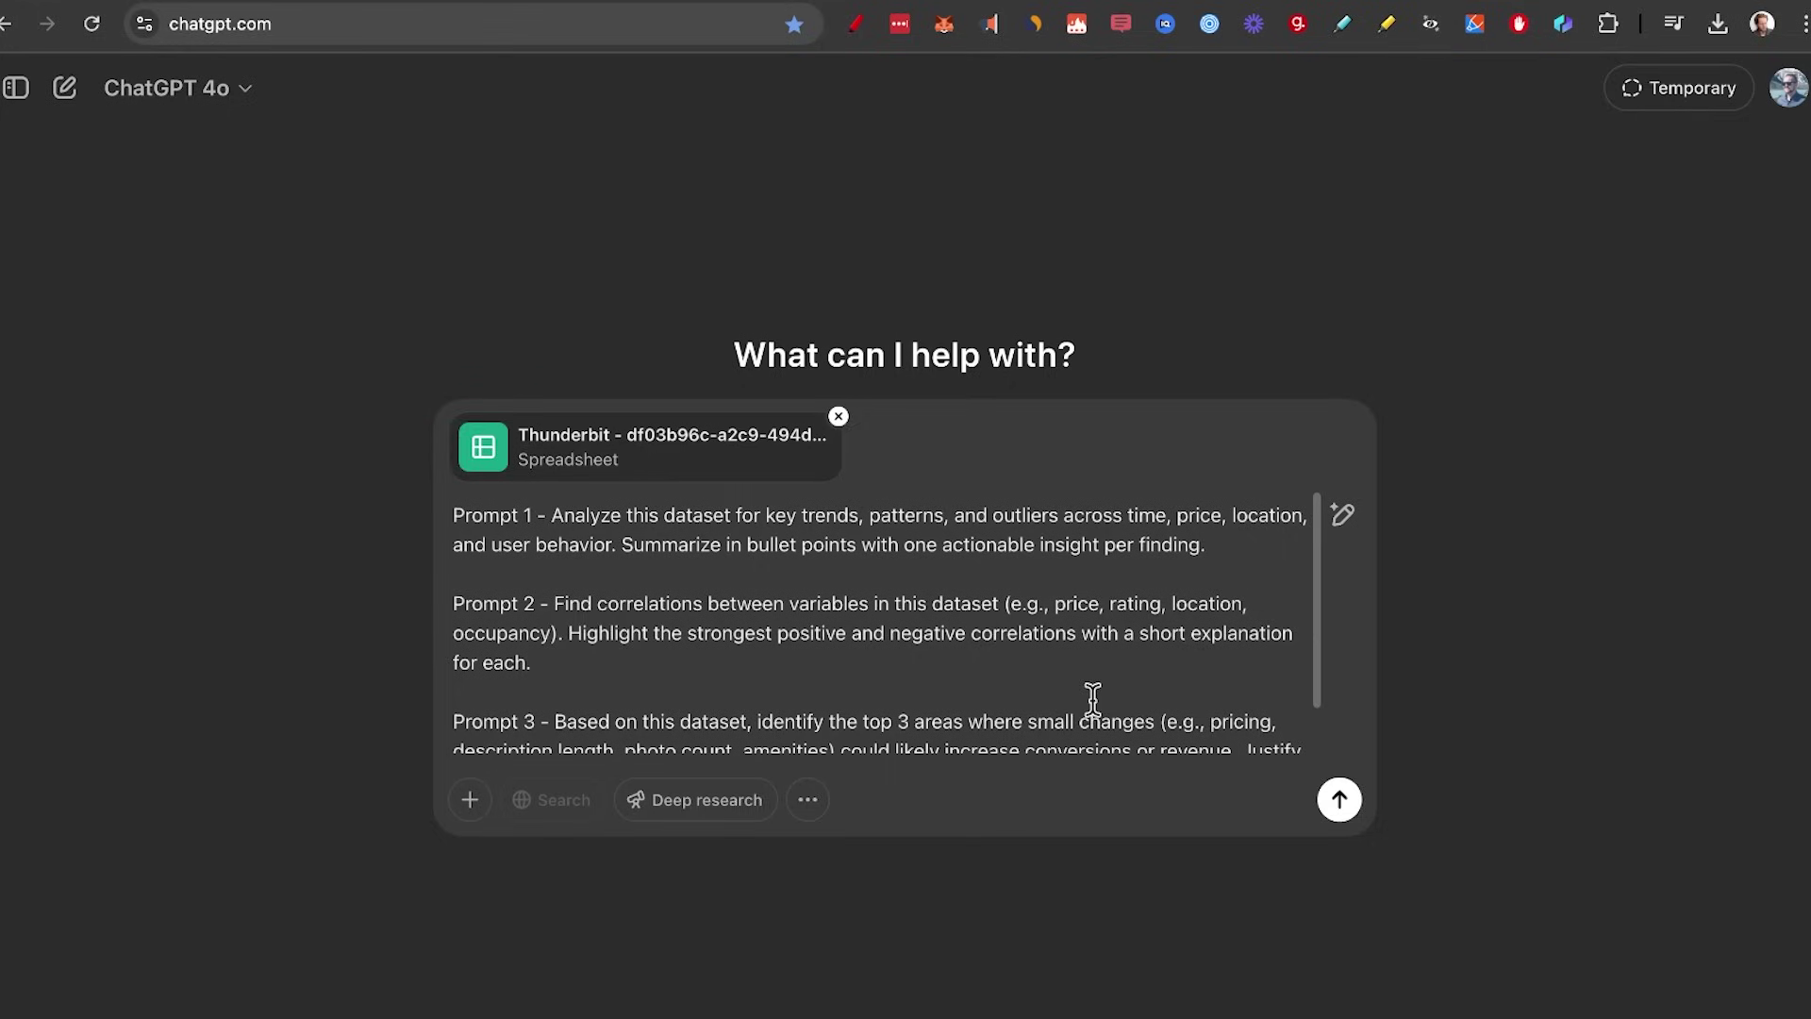
Delete Prompts 2 and 3 and the 'Prompt 1 -' label, keeping only the trends request
{"action": "left_click_drag", "start_coordinate": [469, 581], "coordinate": [1231, 824]}
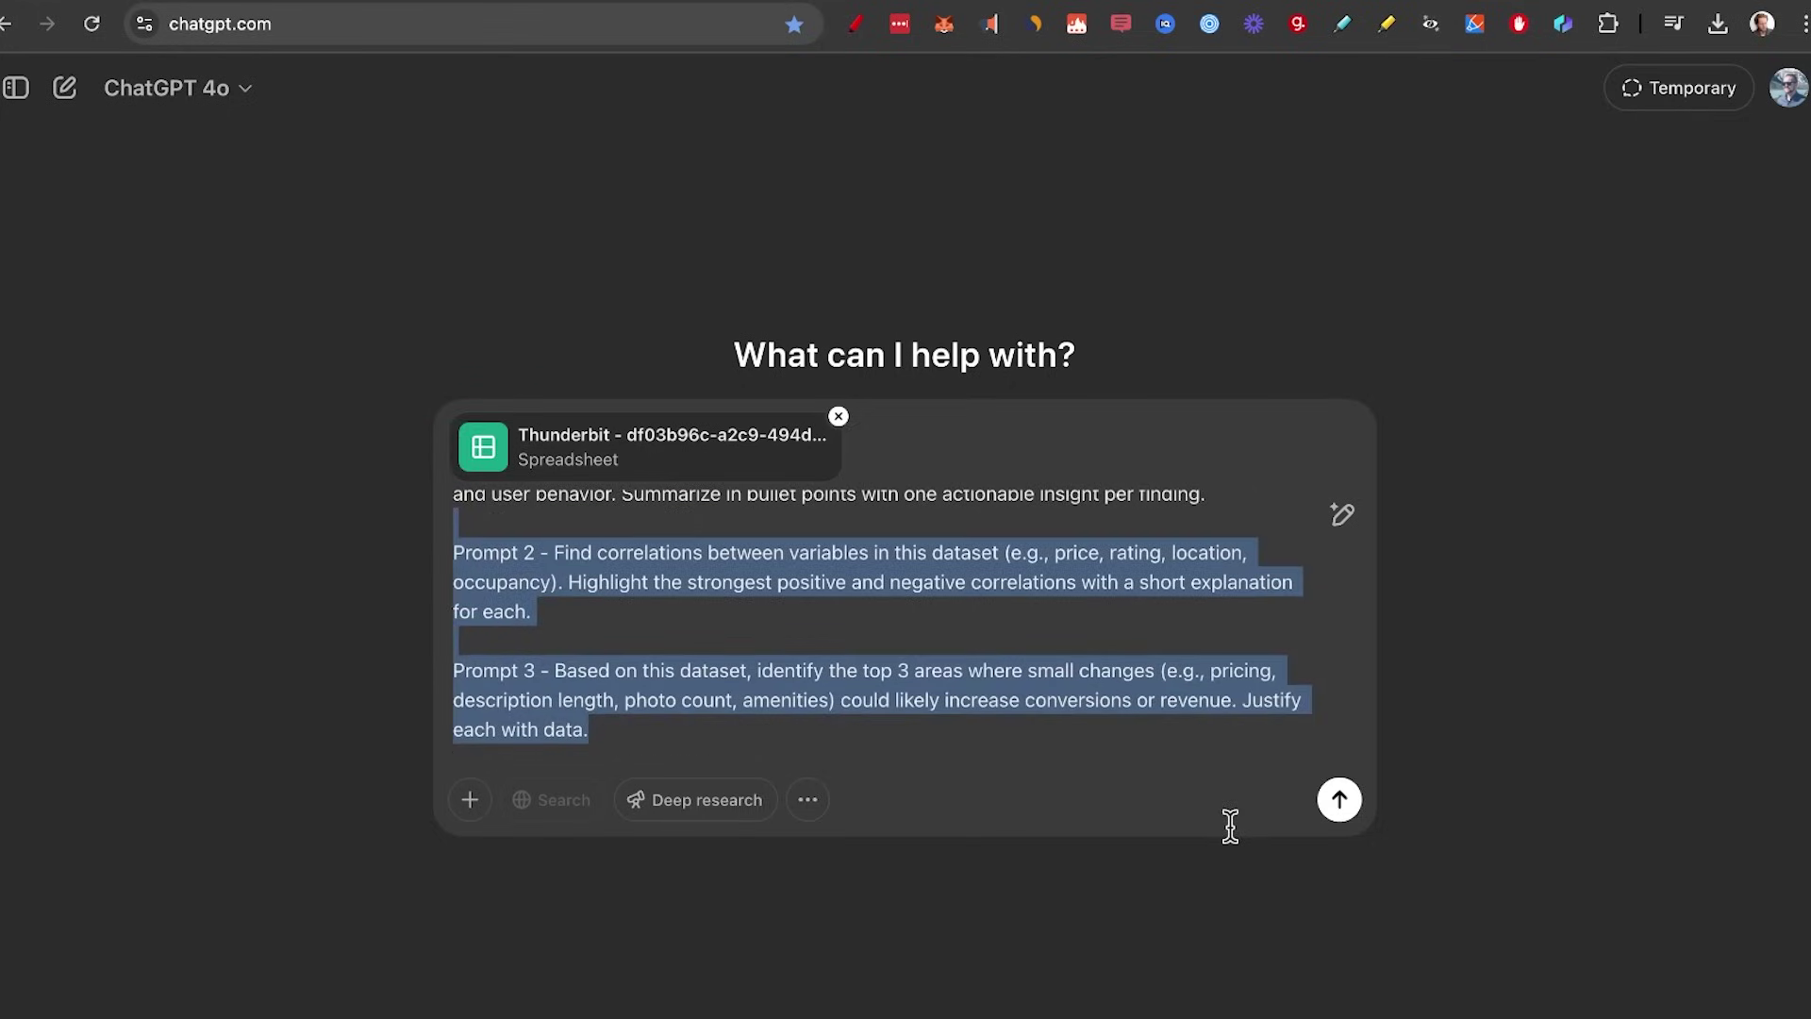
{"action": "key", "text": "BackSpace"}
{"action": "key", "text": "BackSpace"}
{"action": "key", "text": "super+Up"}
{"action": "key", "text": "Delete"}
{"action": "key", "text": "Delete"}
{"action": "key", "text": "Delete"}
{"action": "key", "text": "Delete"}
{"action": "key", "text": "Delete"}
{"action": "key", "text": "Delete"}
{"action": "key", "text": "Delete"}
{"action": "key", "text": "Delete"}
{"action": "key", "text": "Delete"}
{"action": "key", "text": "Delete"}
{"action": "key", "text": "Delete"}
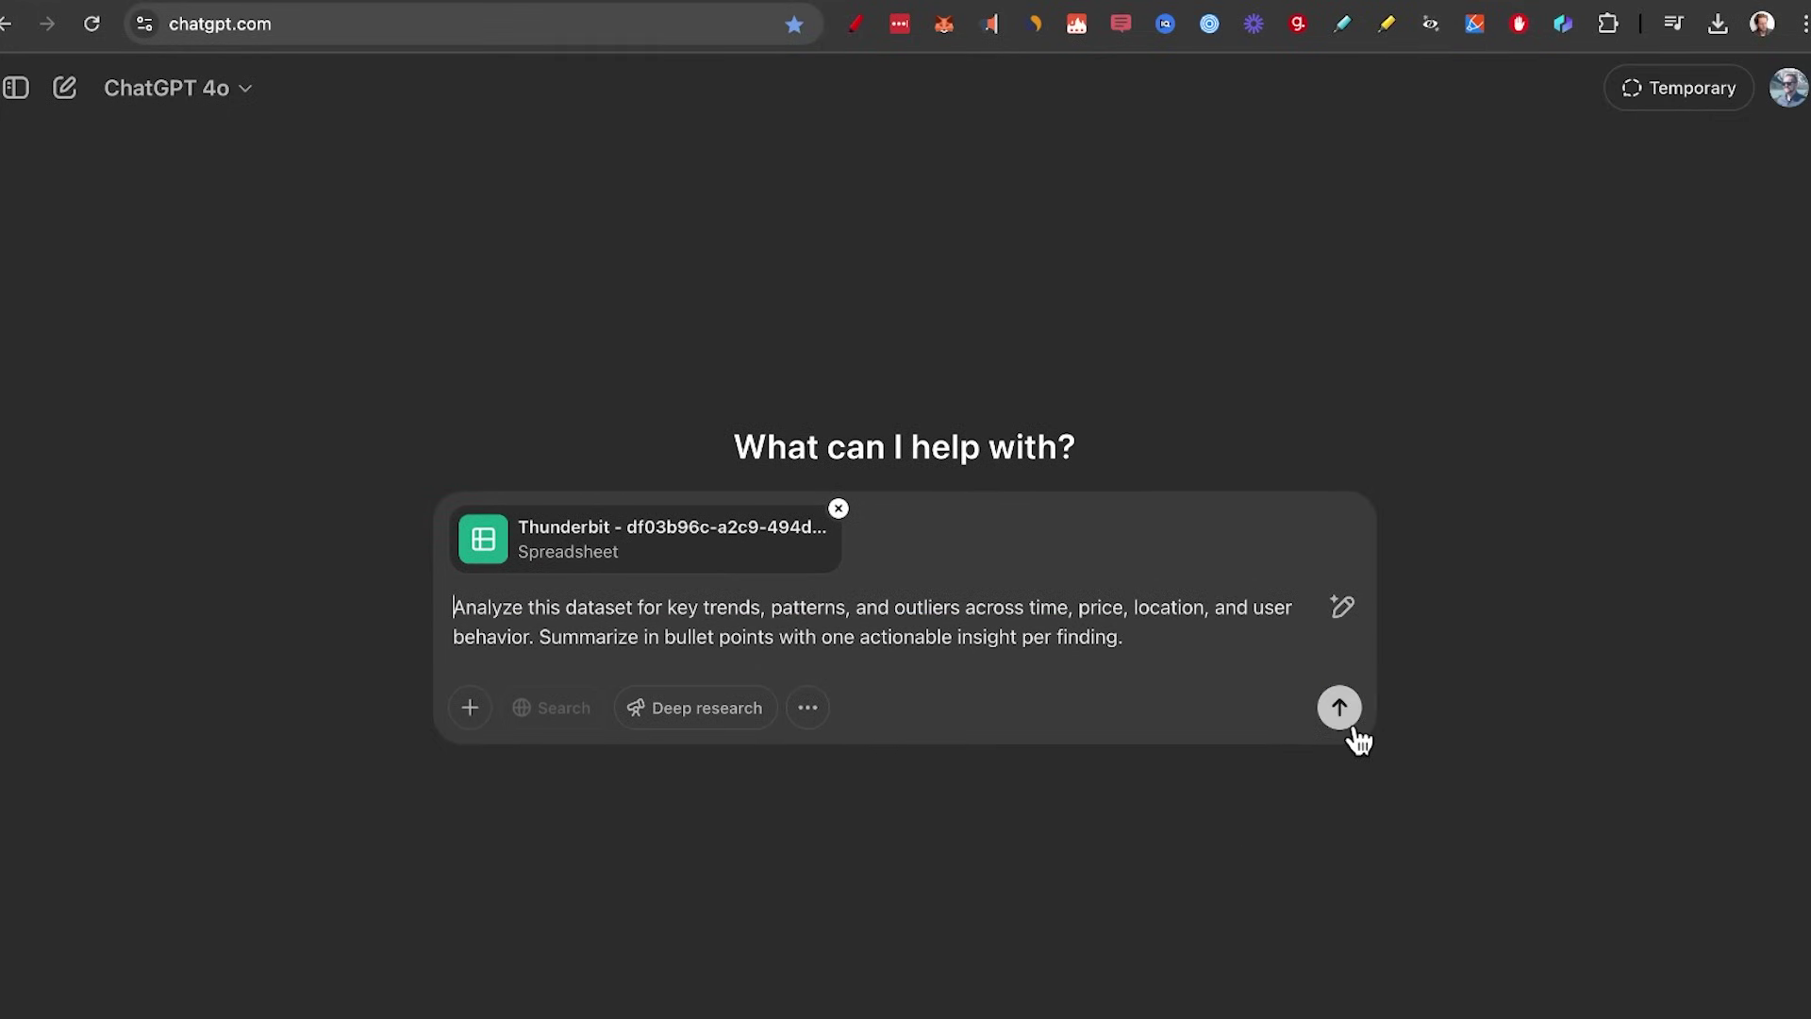
Send the CSV analysis request and view the reviews, rating and price distribution charts
{"action": "left_click", "coordinate": [1345, 715]}
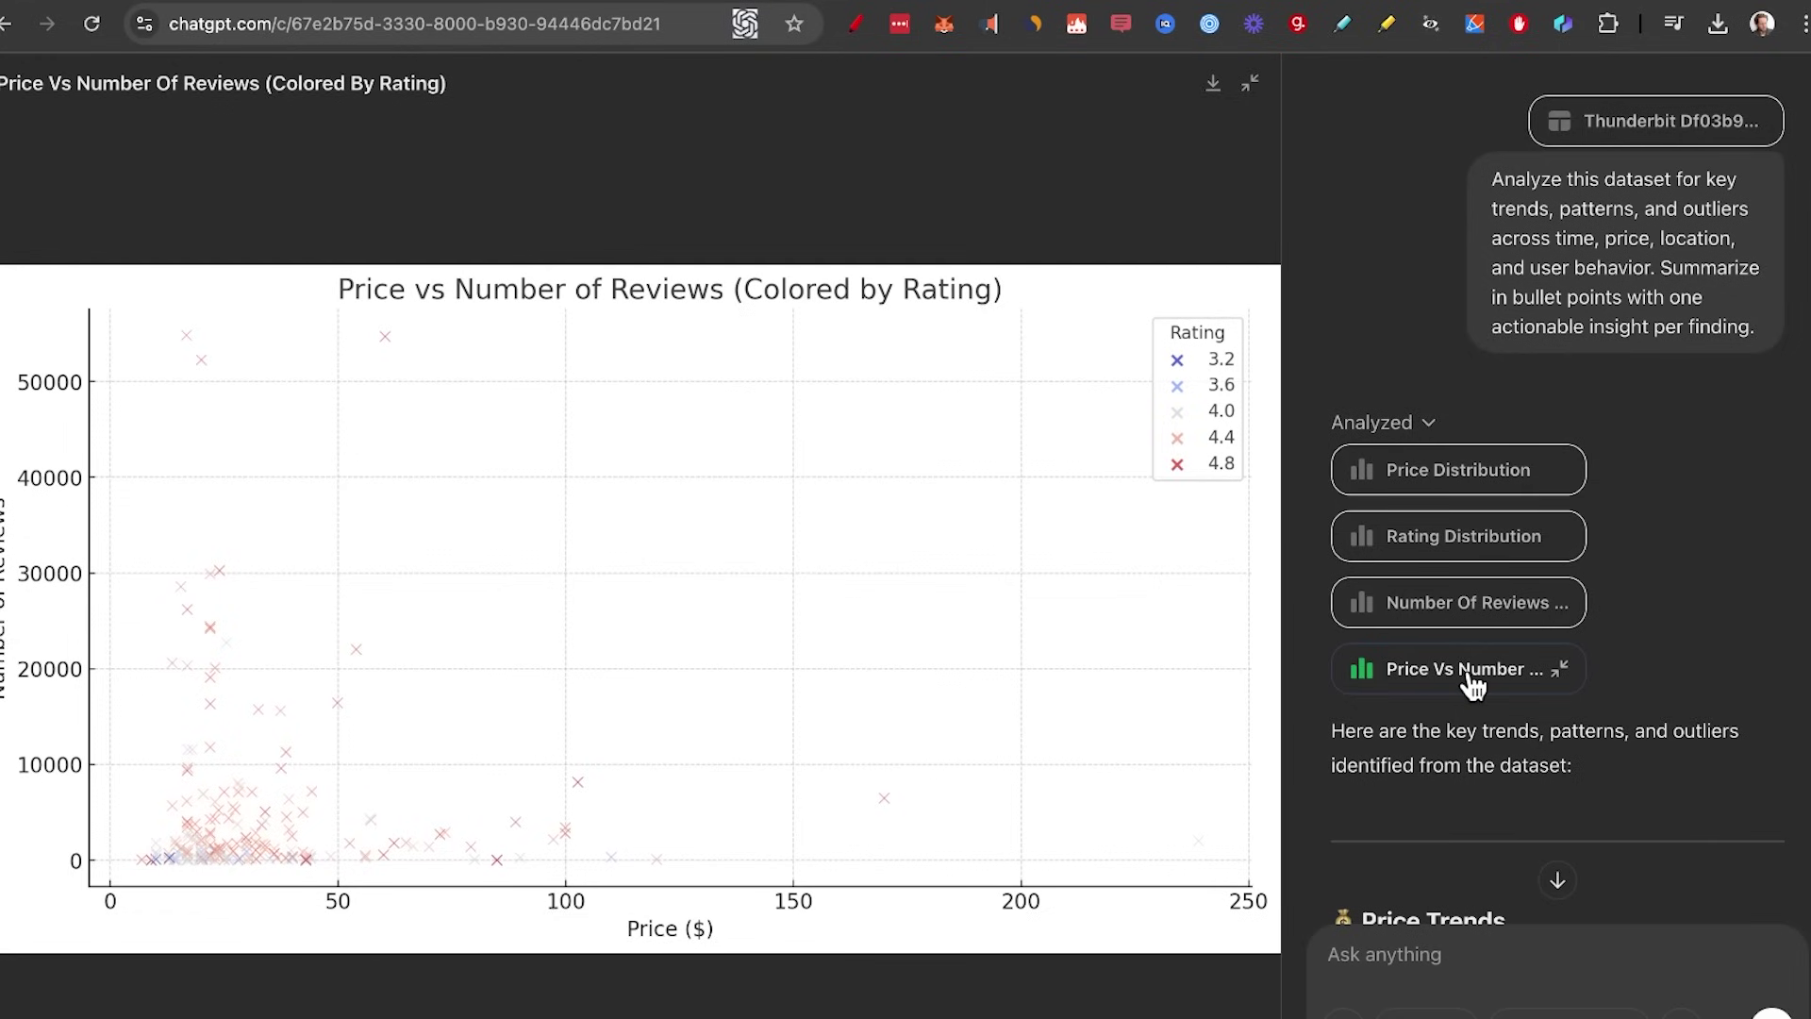
{"action": "left_click", "coordinate": [1459, 612]}
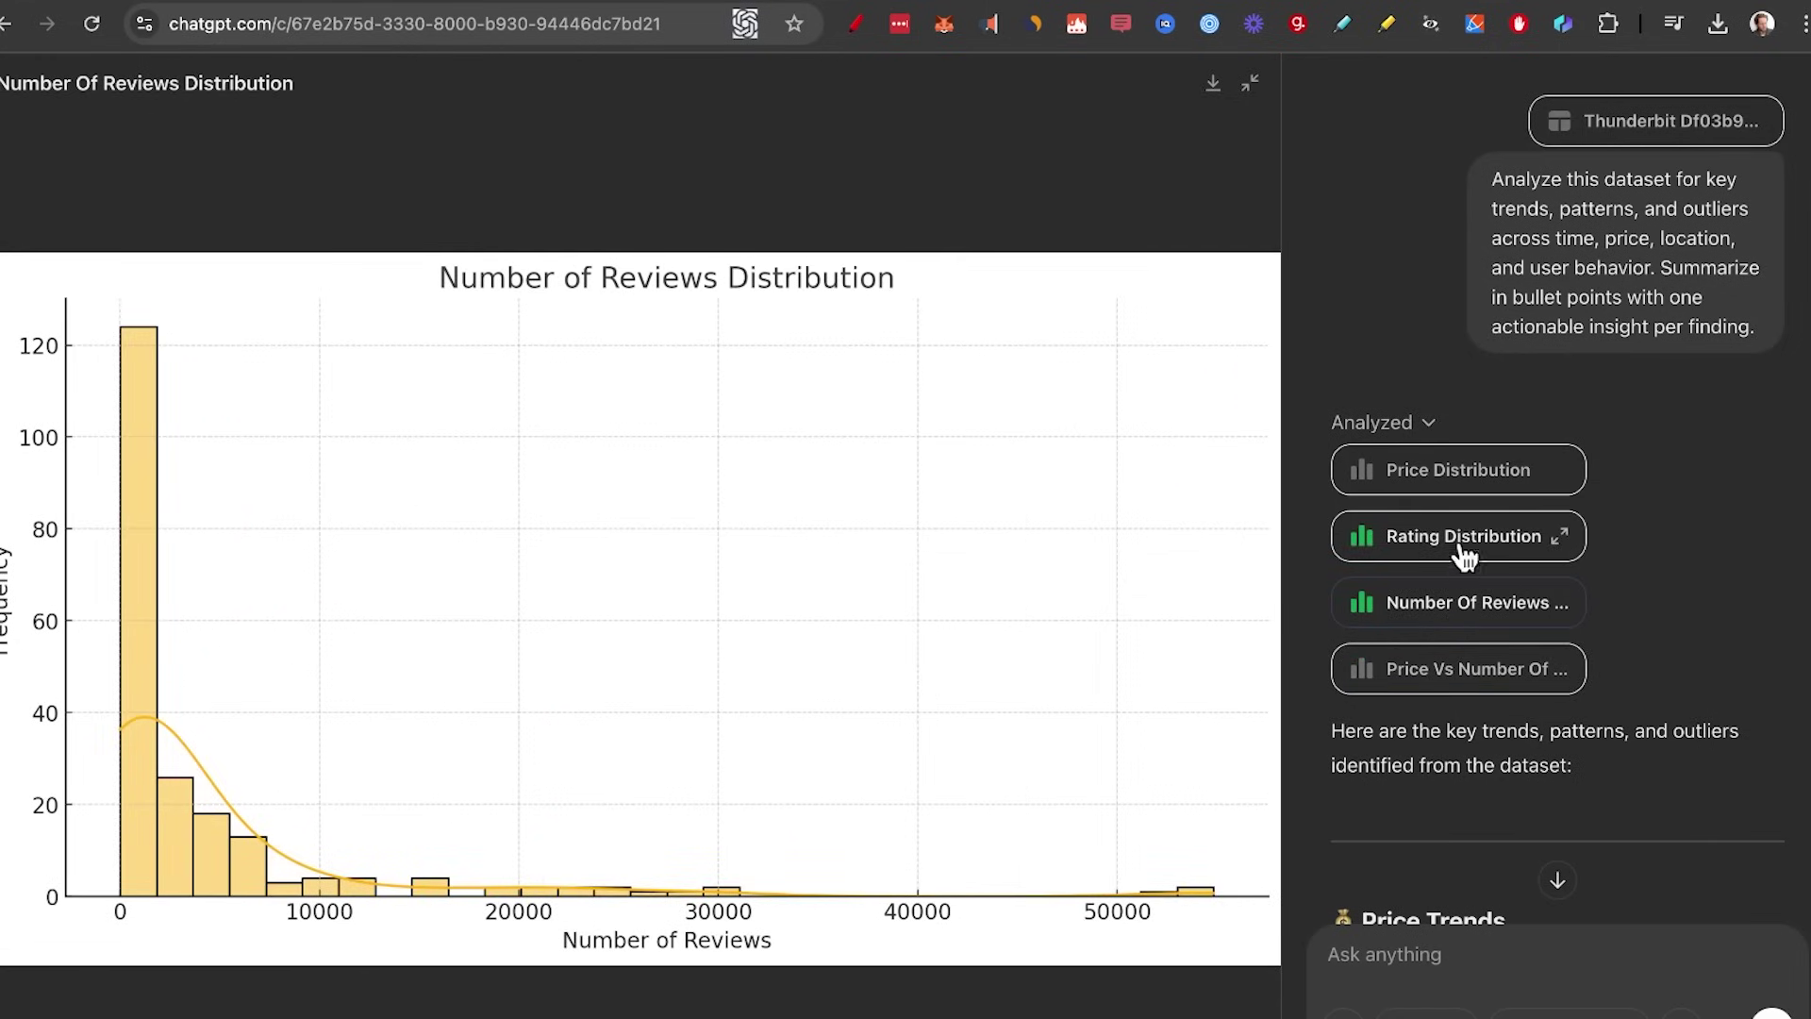
{"action": "left_click", "coordinate": [1464, 556]}
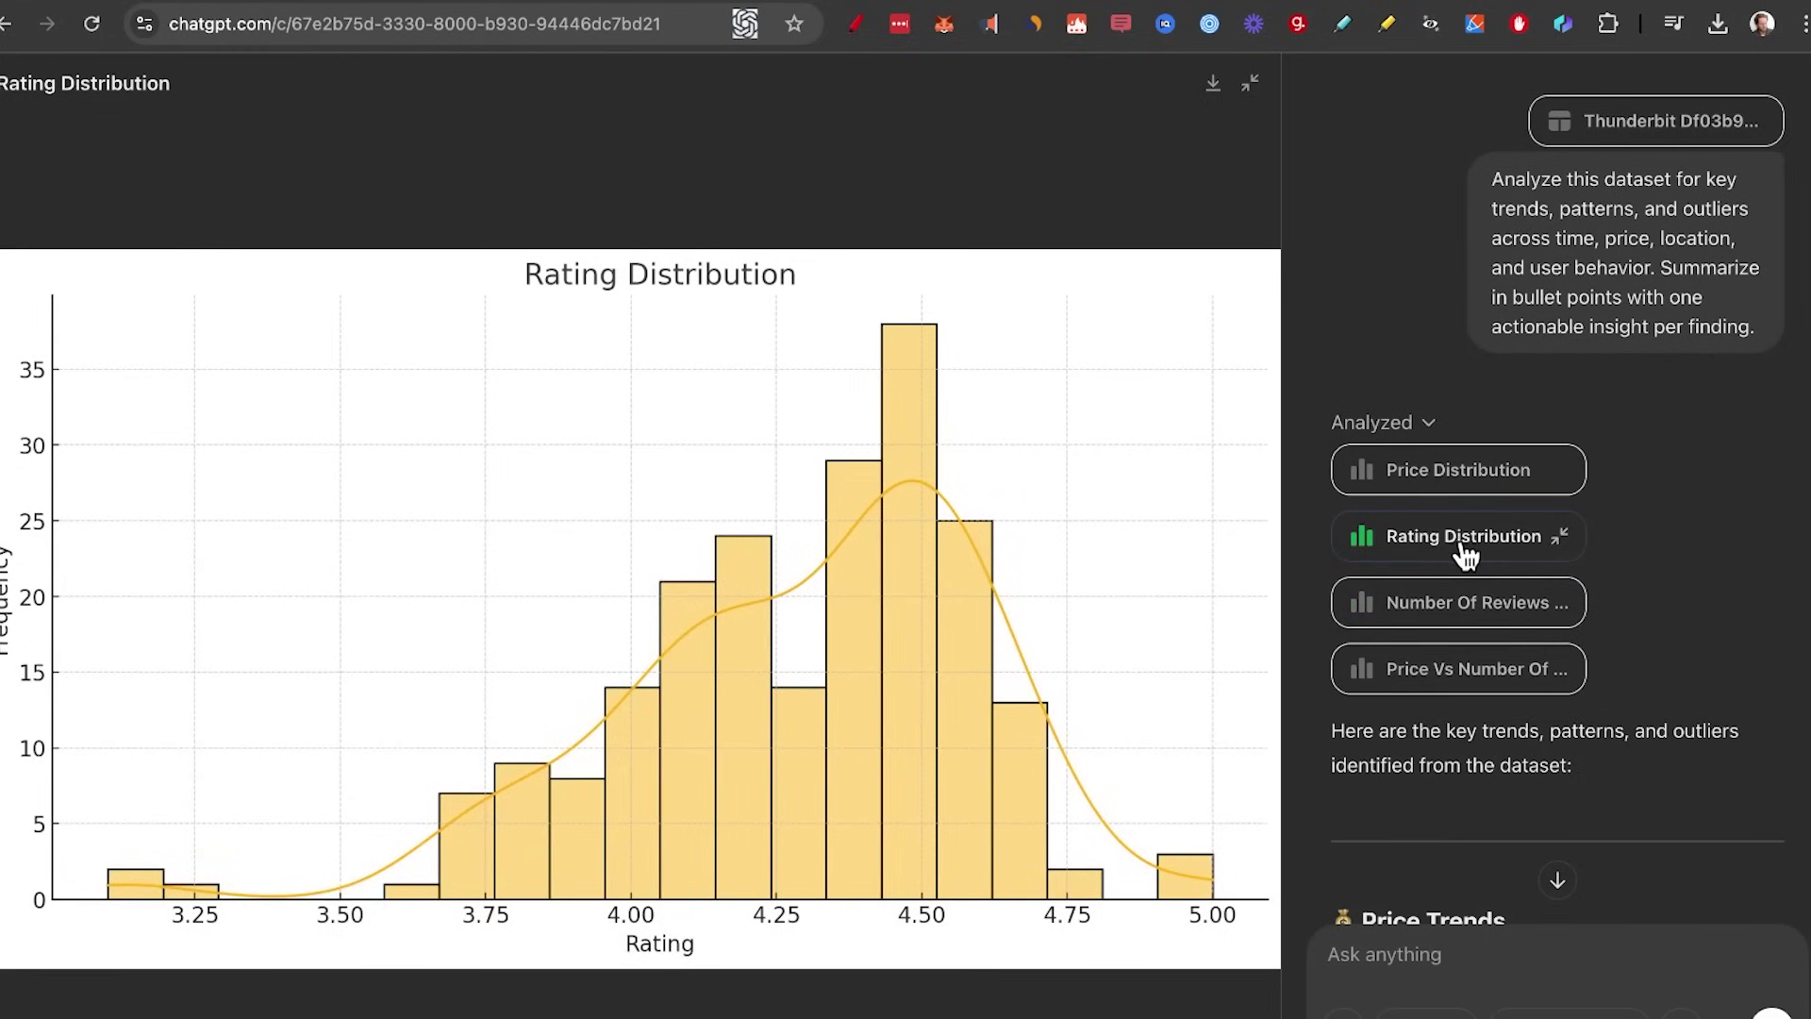
{"action": "left_click", "coordinate": [1486, 478]}
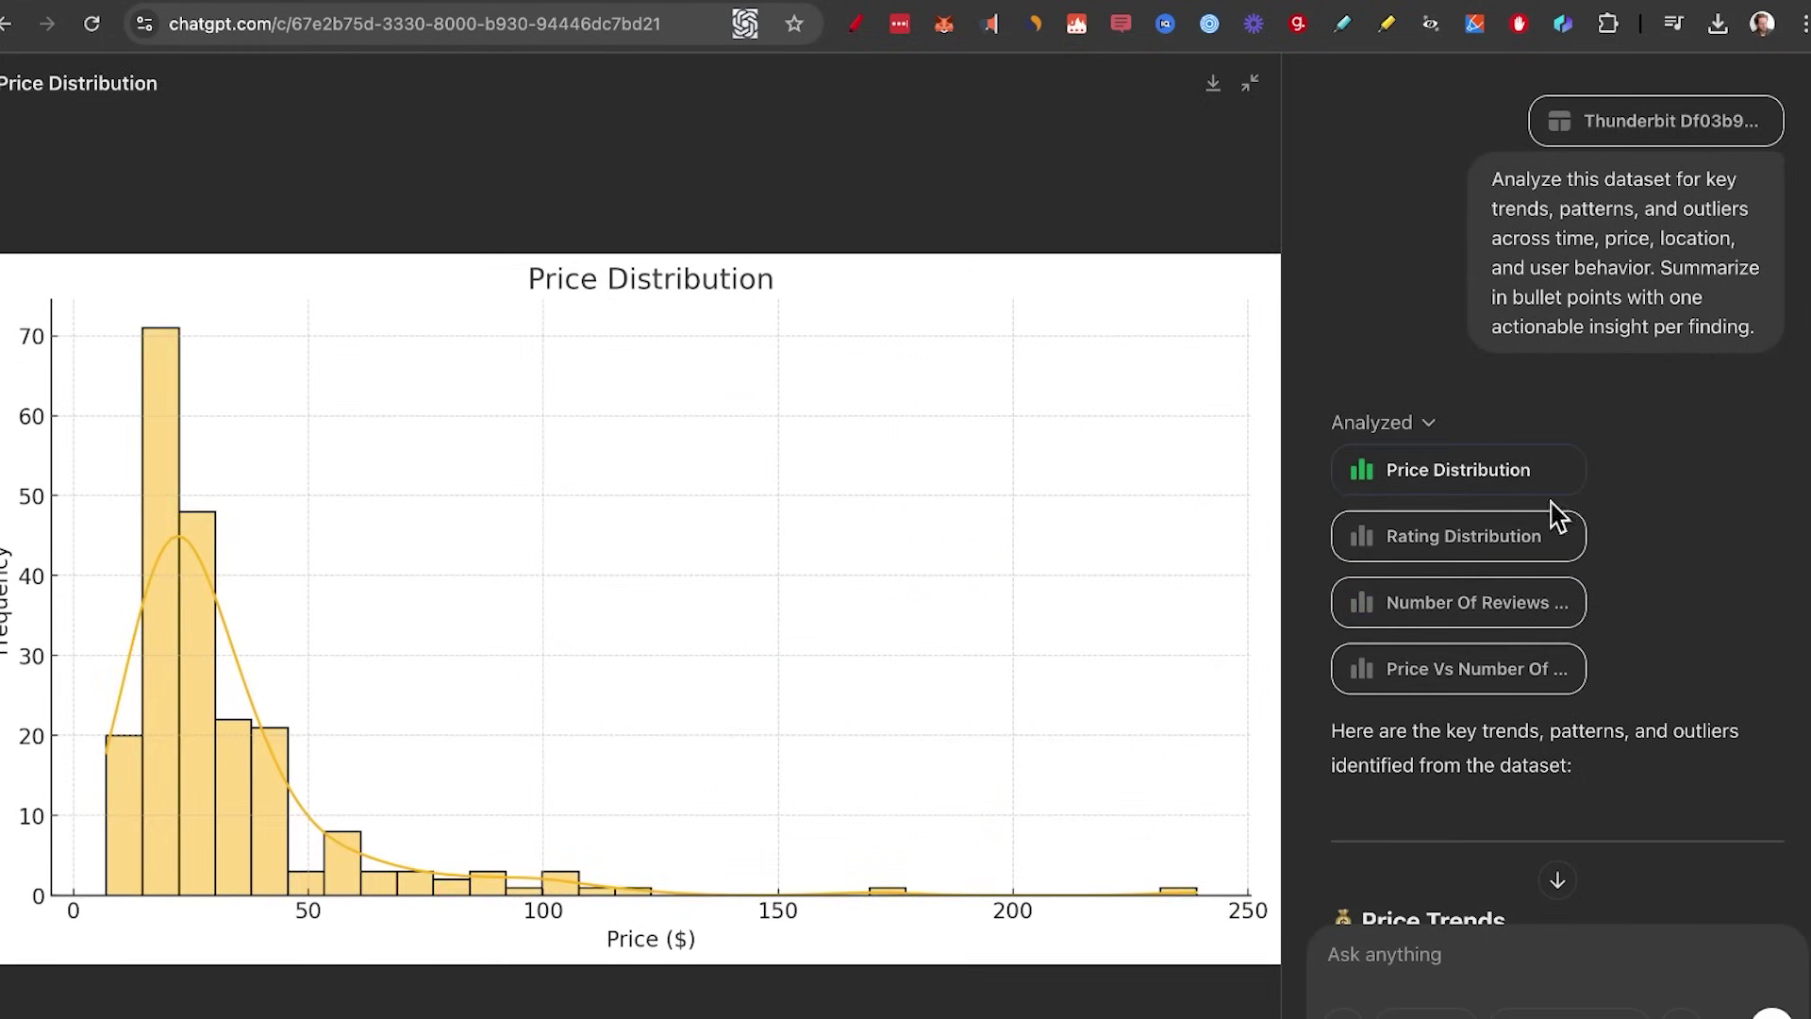
Read through the findings and actionable insights, then paste Prompts 2 and 3 as the next message
{"action": "scroll", "coordinate": [1703, 628], "scroll_direction": "down", "scroll_amount": 5}
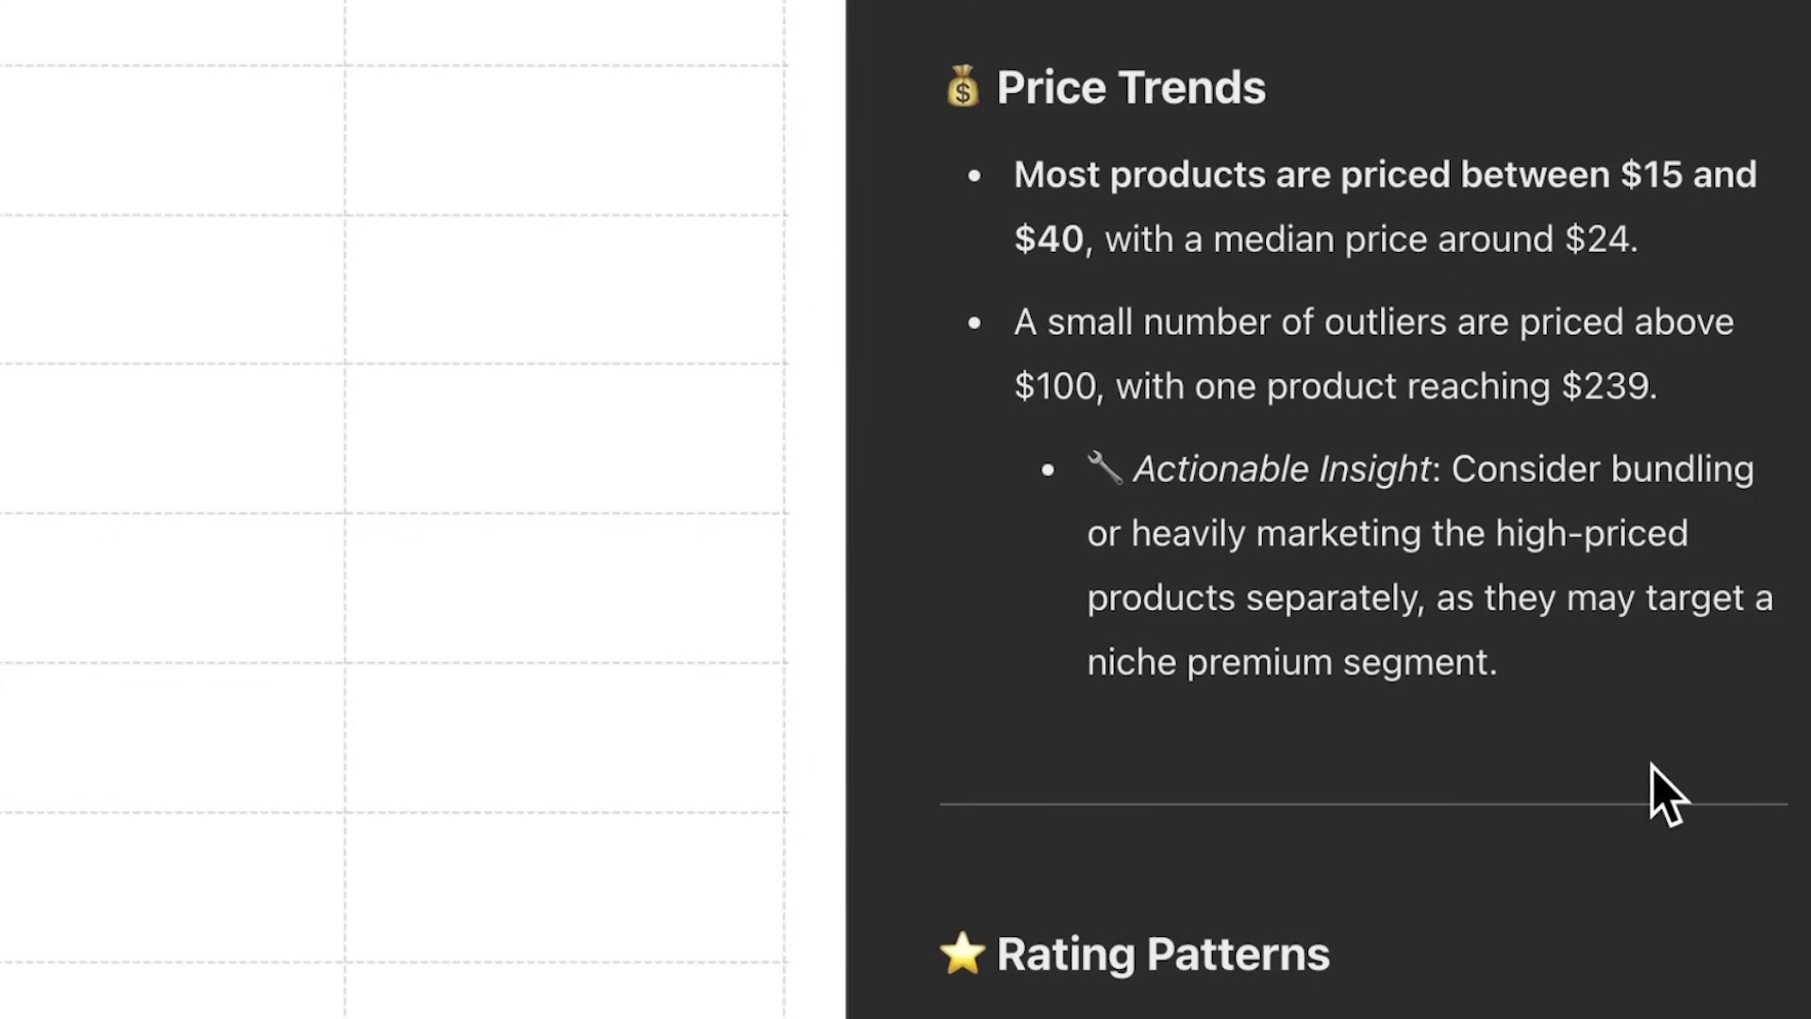
{"action": "scroll", "coordinate": [1569, 671], "scroll_direction": "down", "scroll_amount": 9}
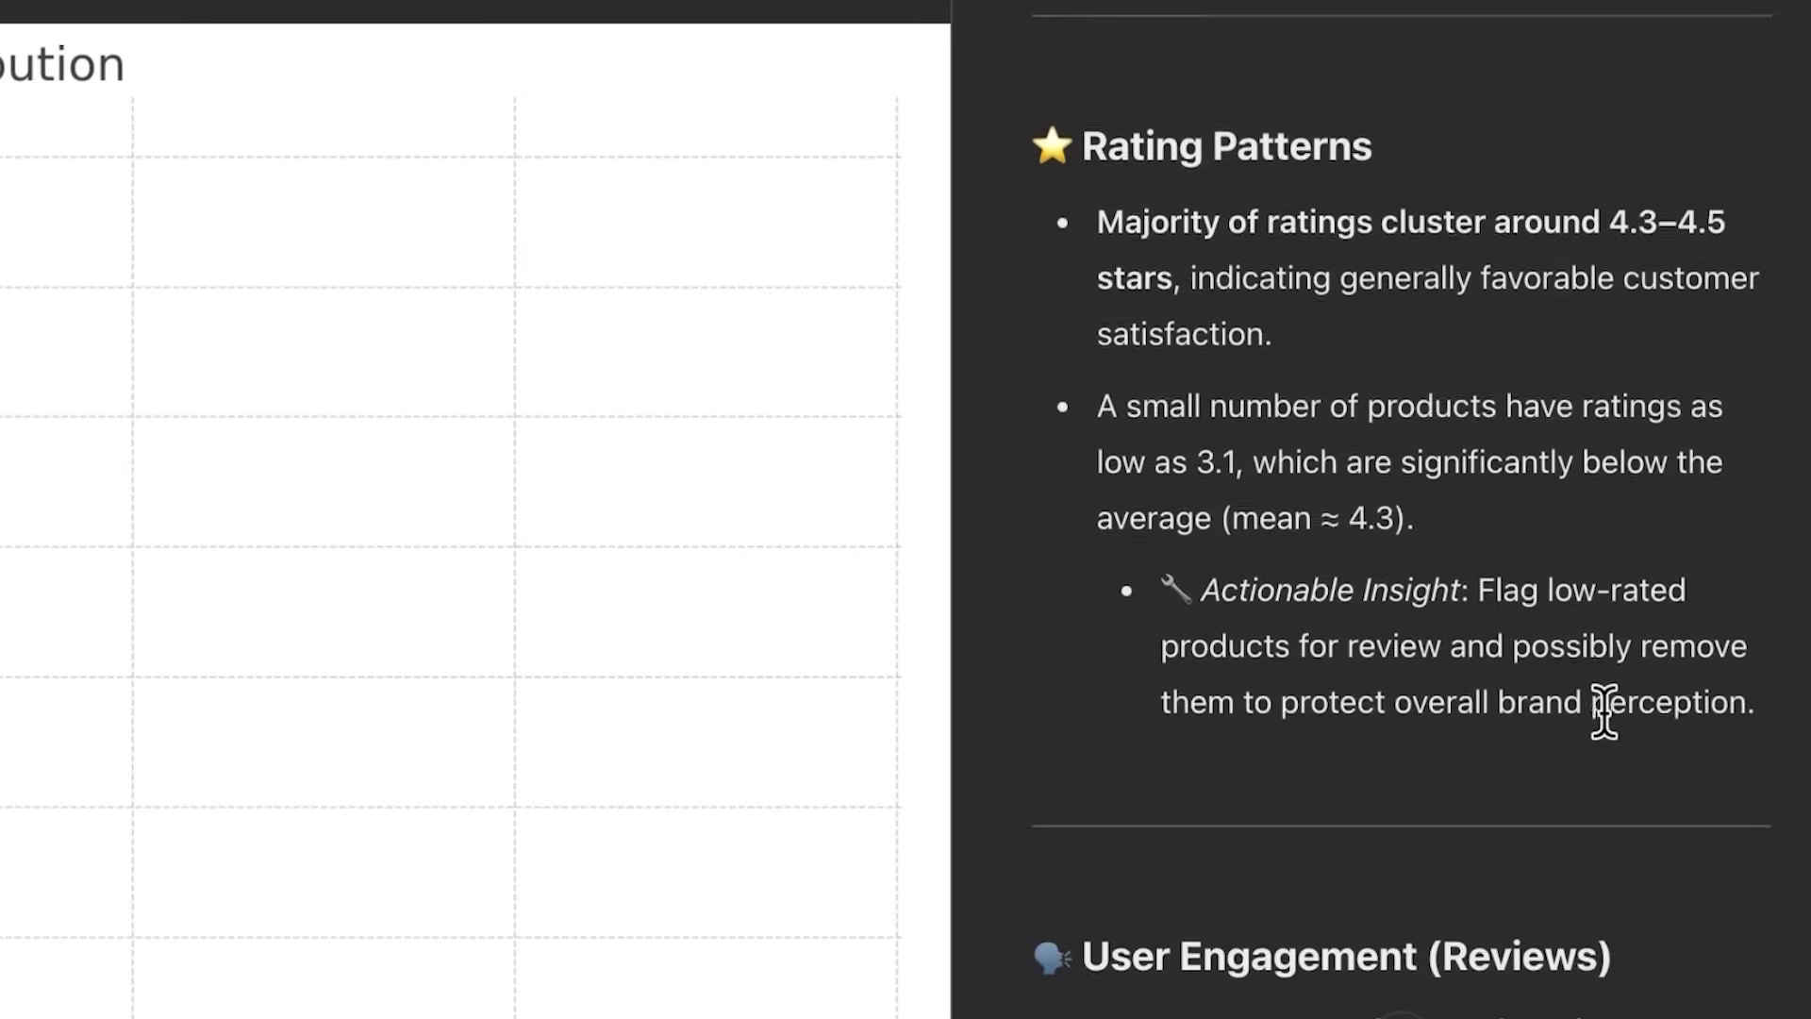
{"action": "scroll", "coordinate": [1604, 712], "scroll_direction": "down", "scroll_amount": 15}
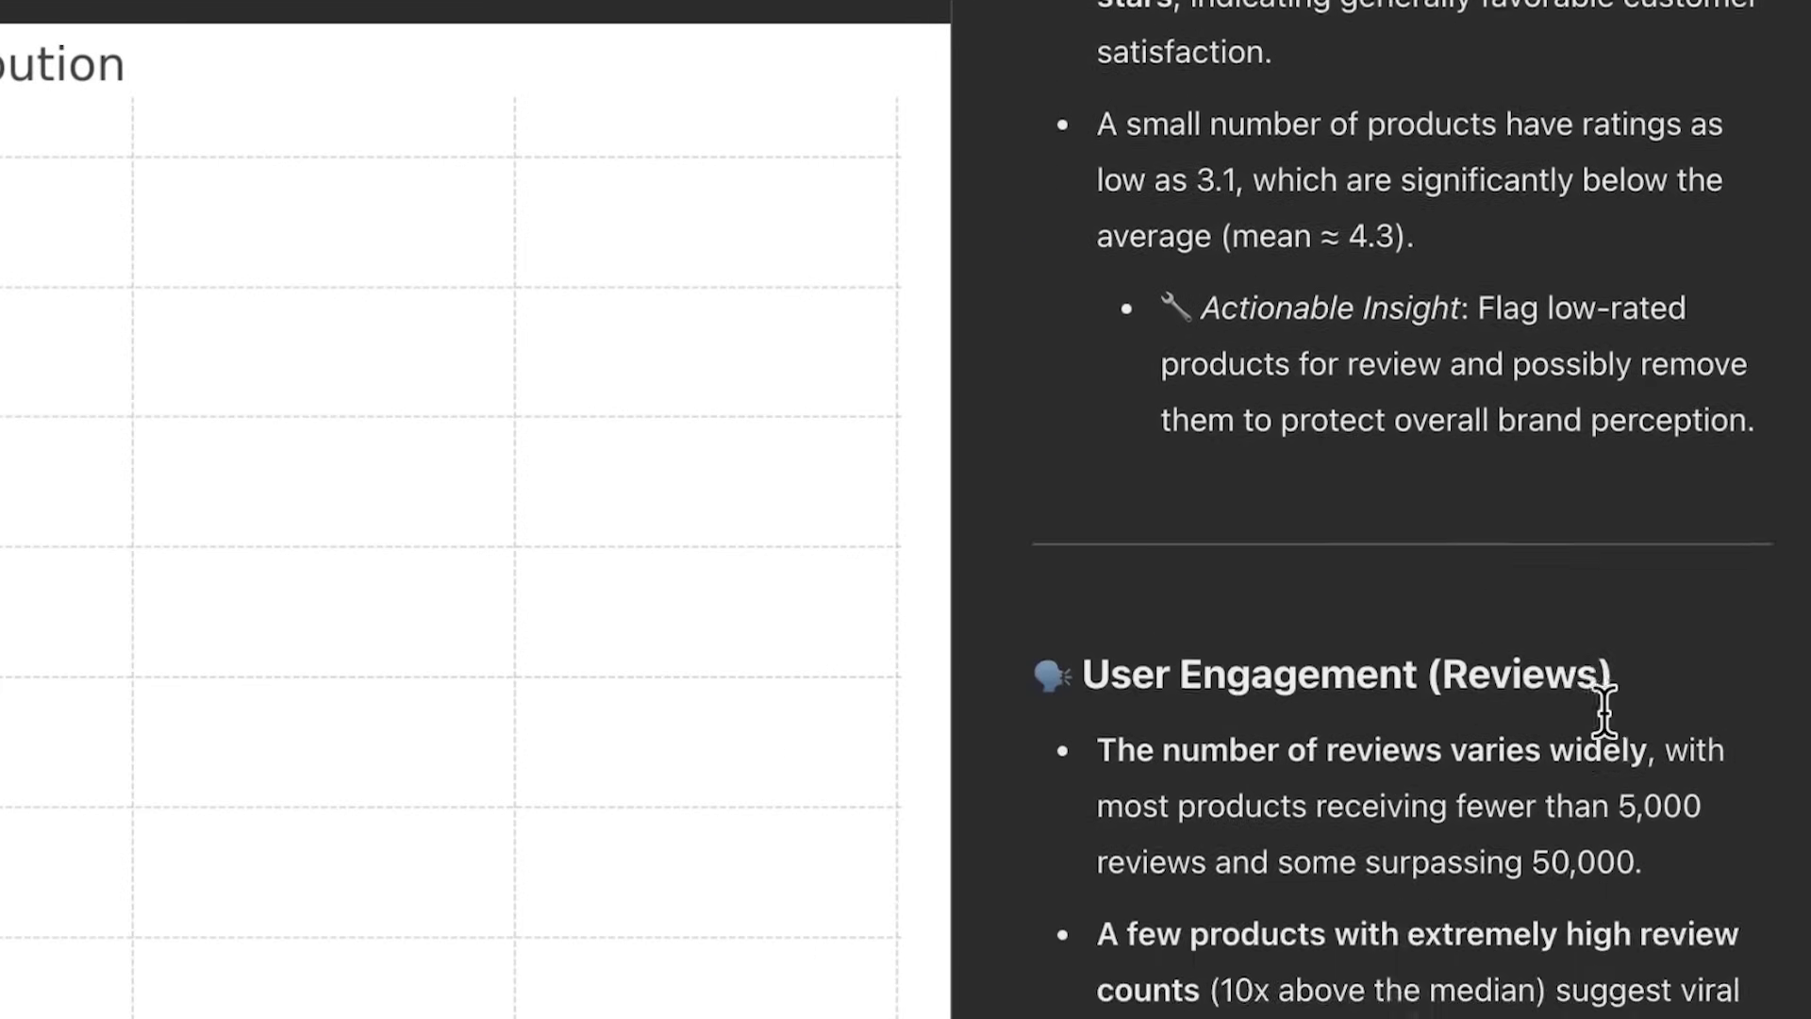
{"action": "scroll", "coordinate": [1604, 717], "scroll_direction": "down", "scroll_amount": 5}
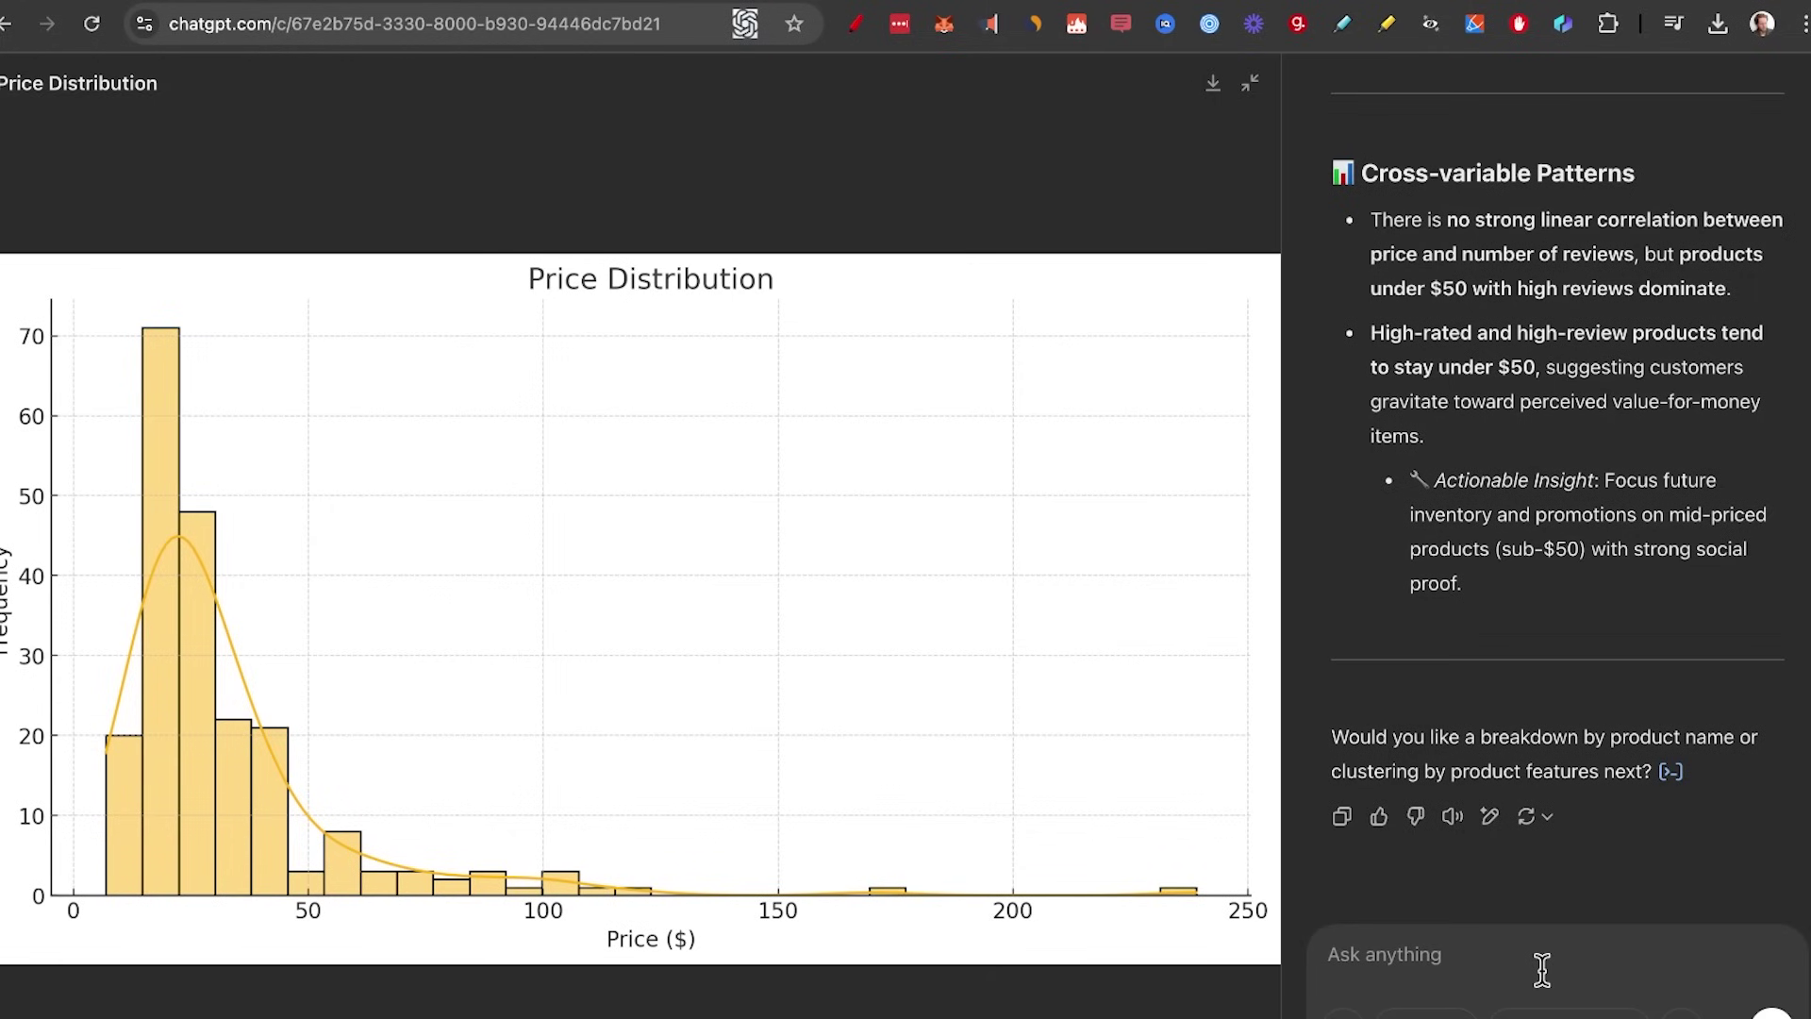
{"action": "left_click", "coordinate": [1542, 969]}
{"action": "type", "text": "Prompt 2 - Find correlations between variables in this dataset (e.g., price, rating, location, occupancy). Highlight the strongest positive and negative correlations with a short explanation for each.  Prompt 3 - Based on this dataset, identify the top 3 areas where small changes (e.g., pricing, description length, photo count, amenities) could likely increase conversions or revenue. Justify each with data."}
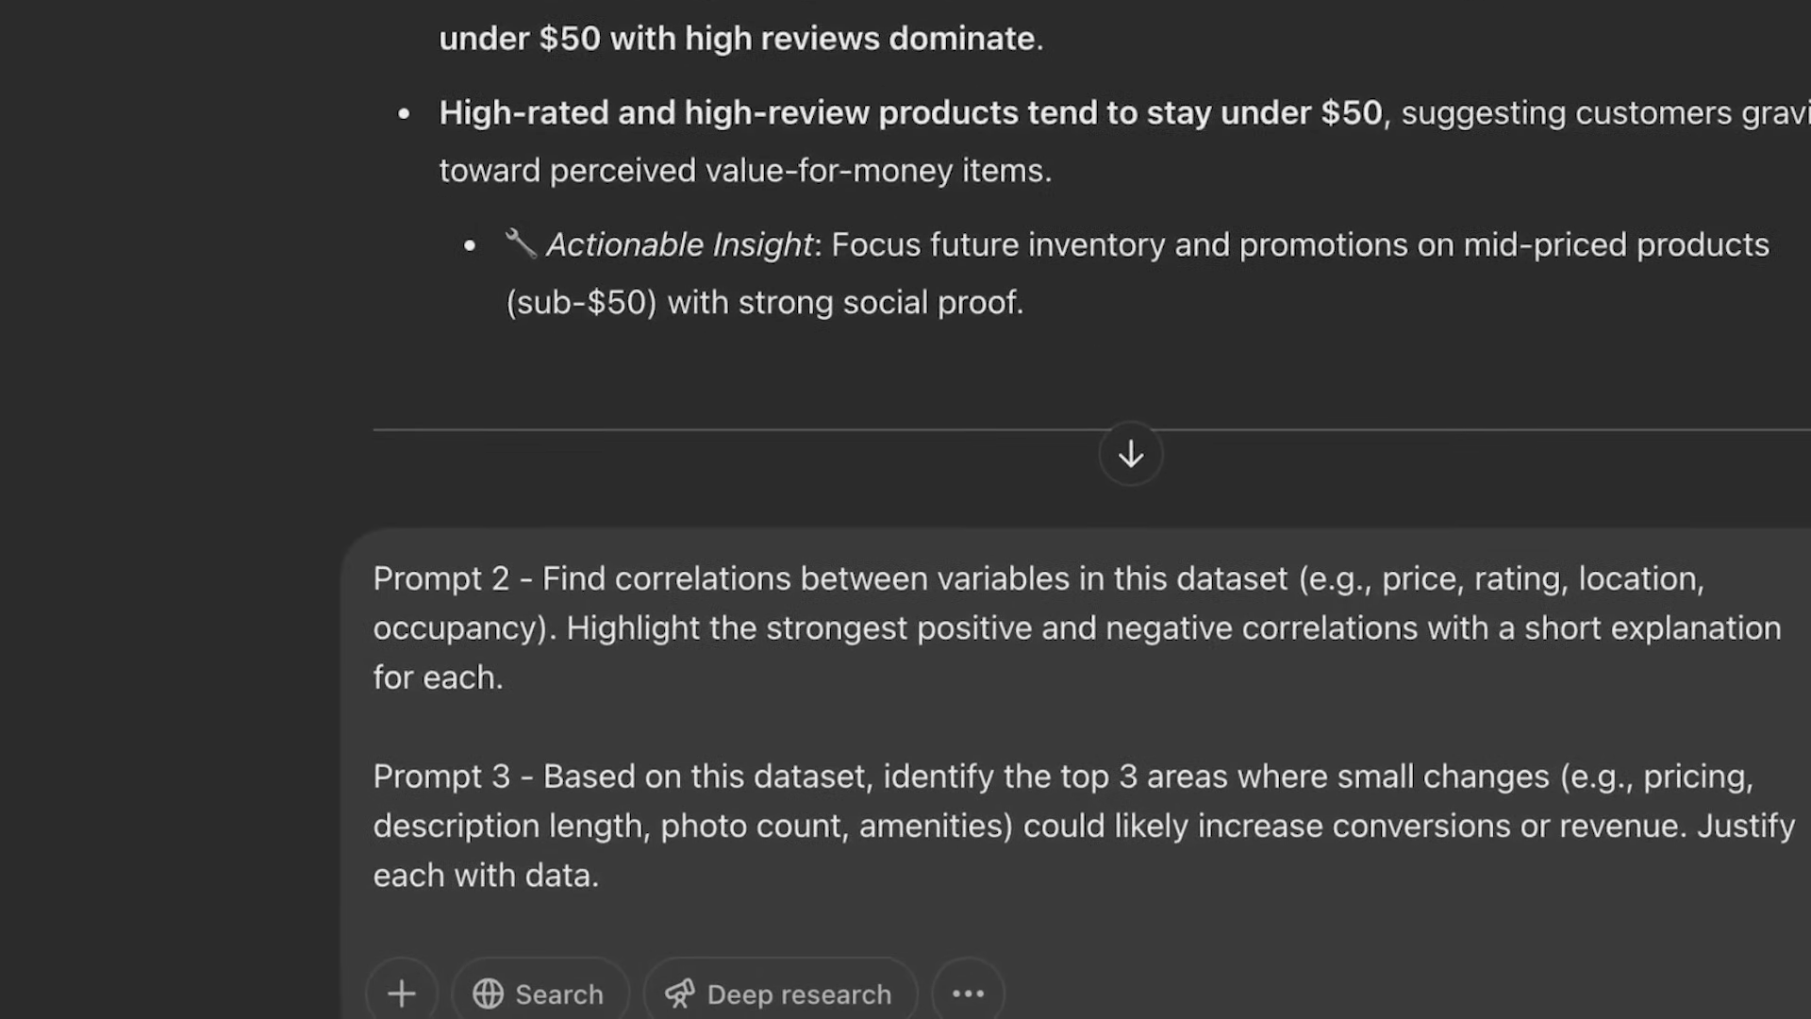